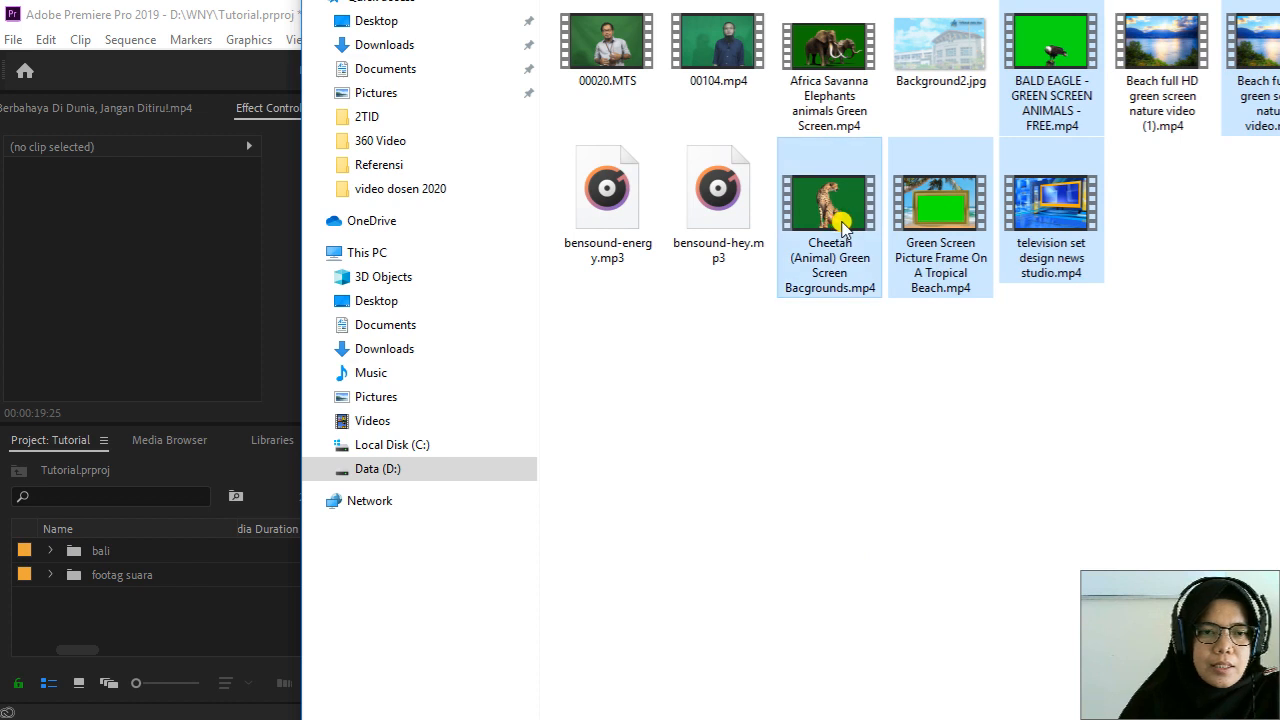
Step: Add 00020.MTS to the selected green-screen and background videos and import them all into the Tutorial project
left_click(620, 56, "ctrl")
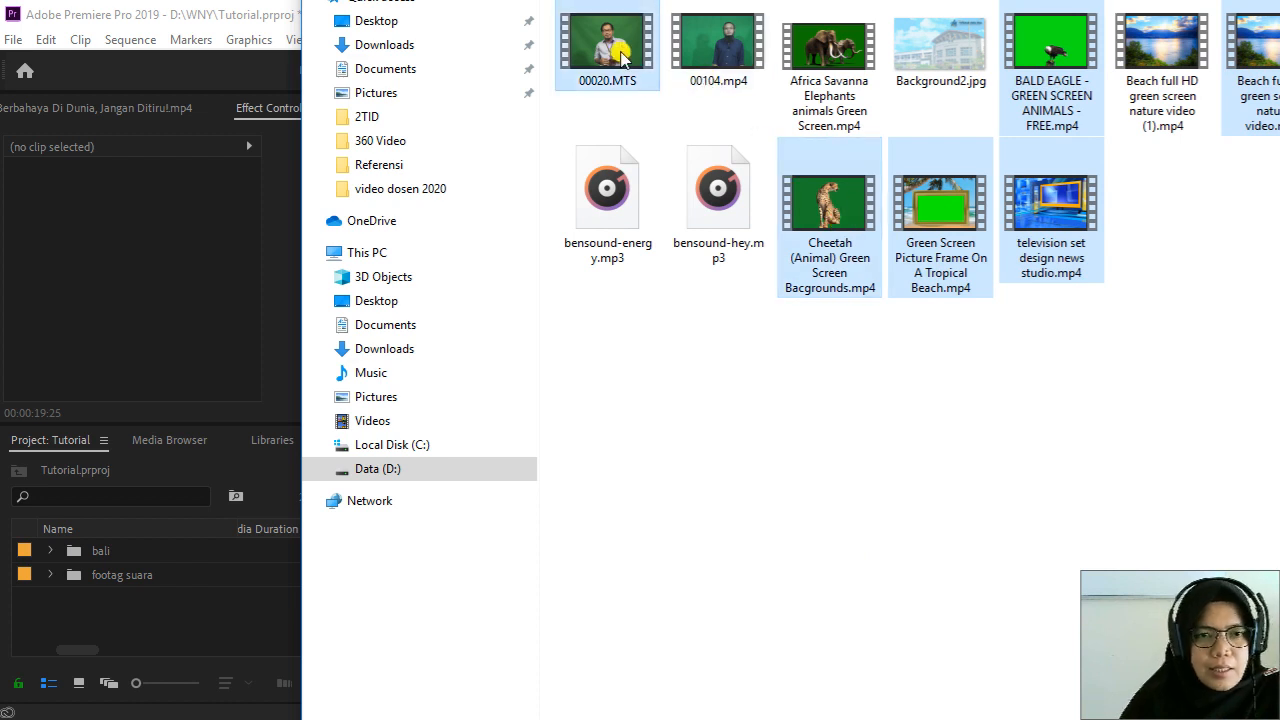
left_click_drag(838, 213, 125, 623)
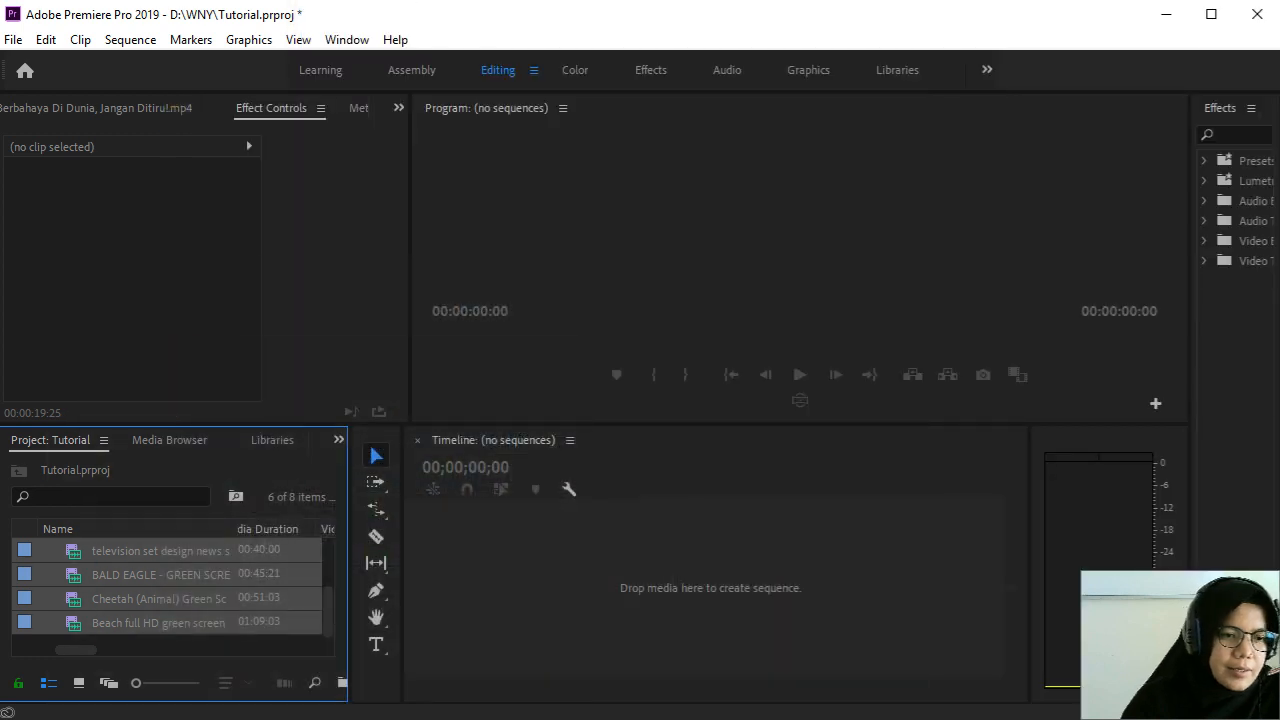
scroll(206, 594, "up", 3)
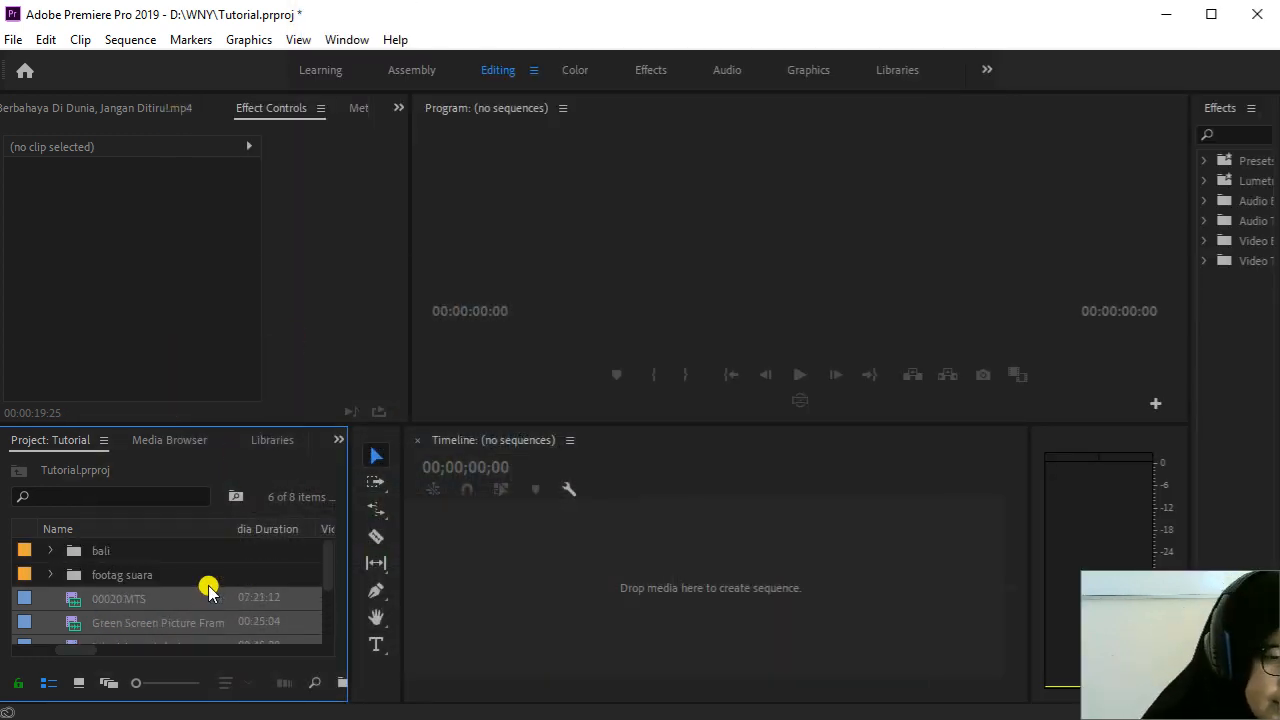
Step: Open the imported 00020.MTS clip in the source monitor to preview it
left_click(116, 606)
left_click(120, 592)
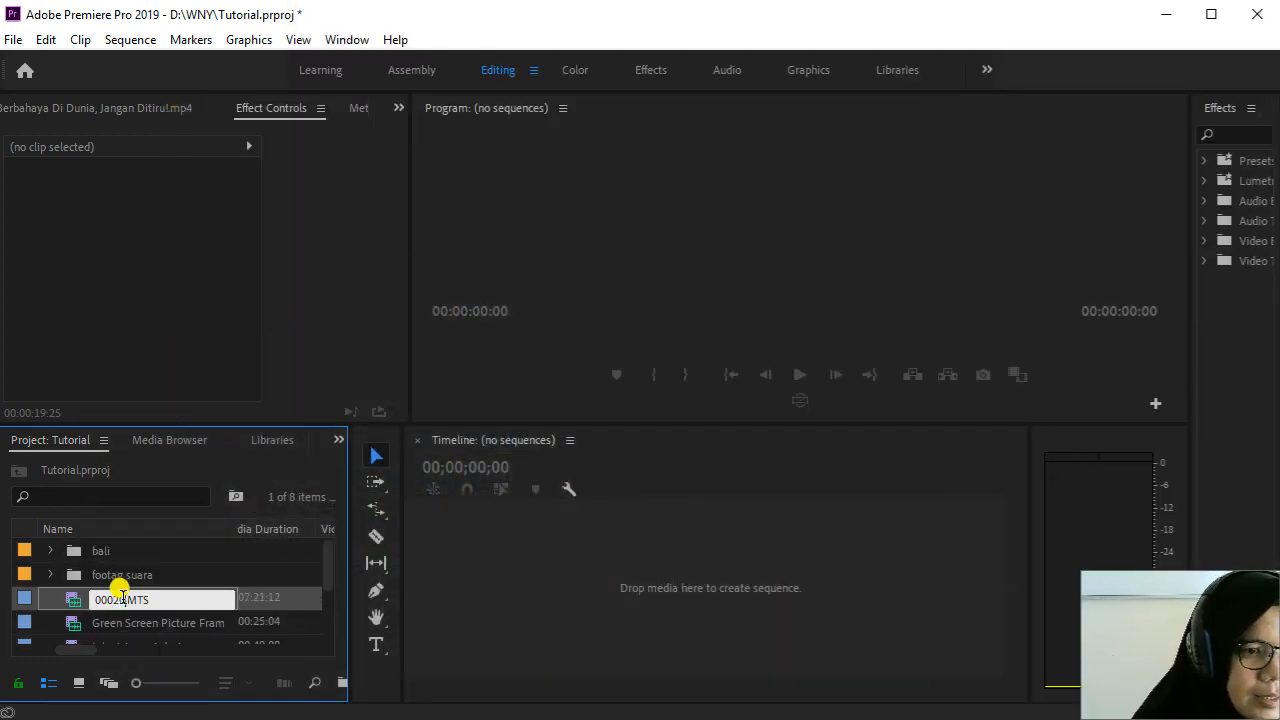
double_click(66, 608)
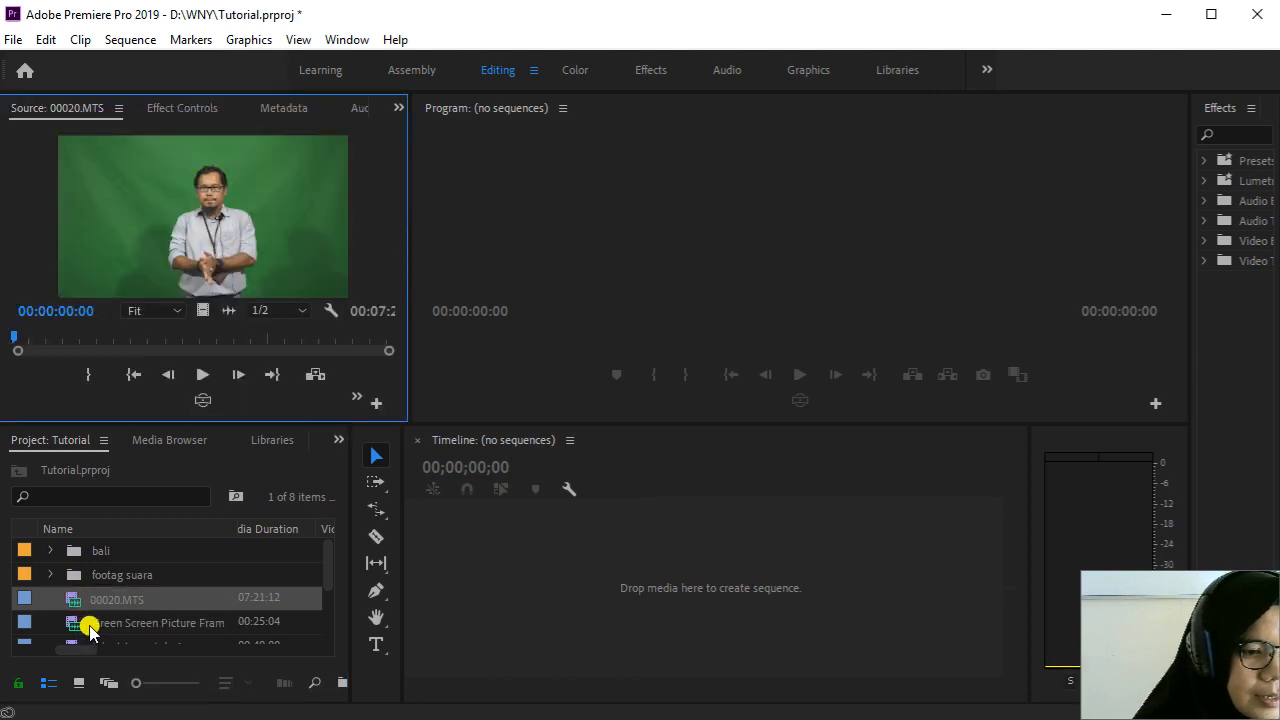
left_click(90, 624)
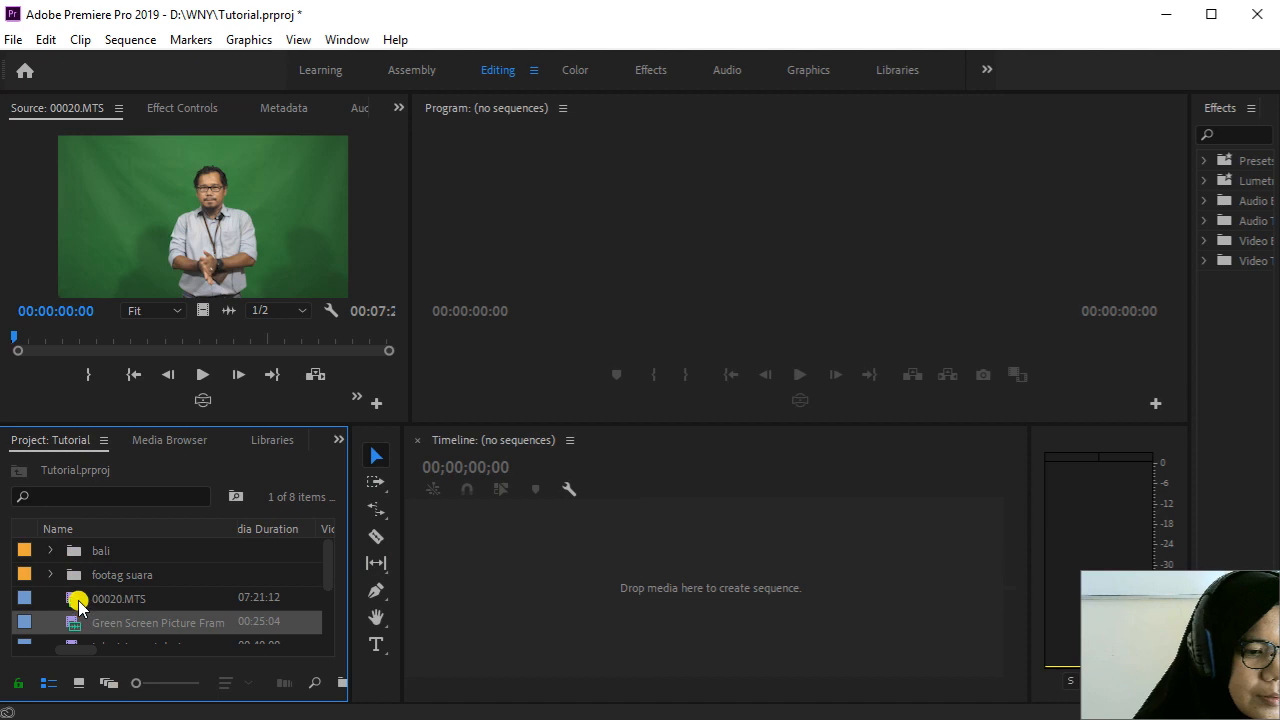
left_click(78, 604)
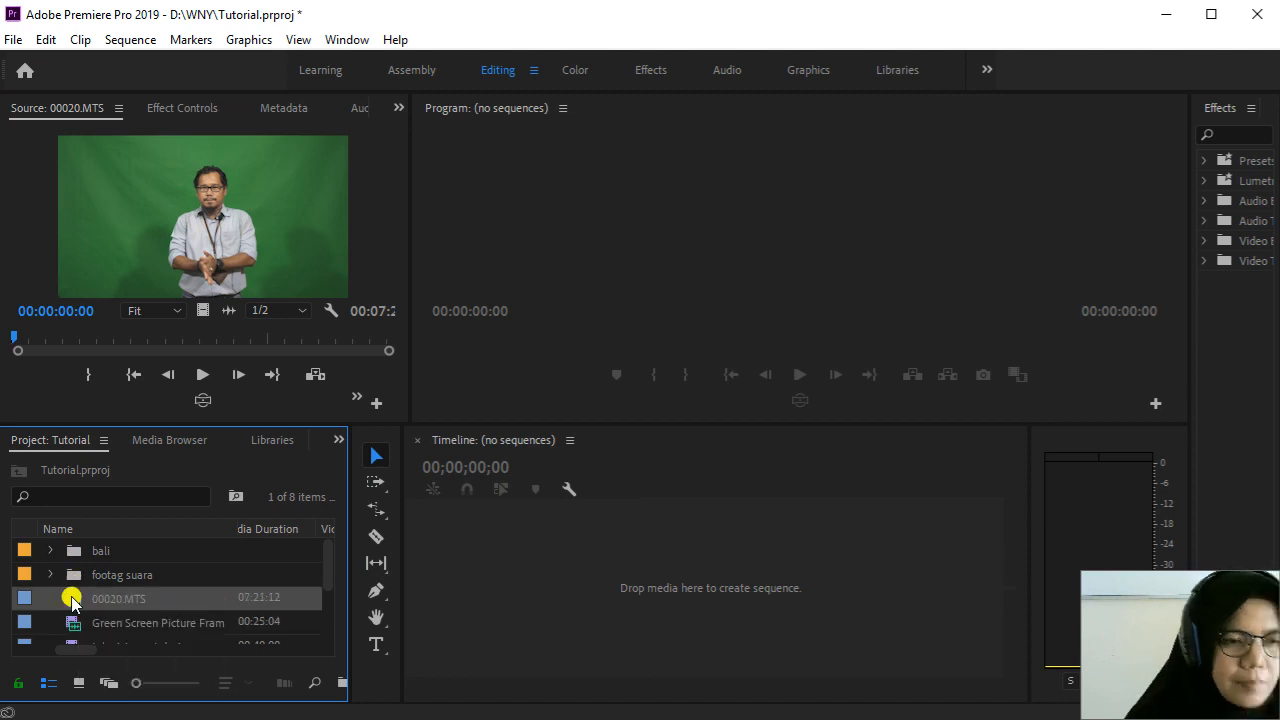
Step: Widen the source monitor and create a new sequence on the timeline from 00020.MTS
left_click_drag(408, 241, 449, 240)
mouse_move(401, 495)
left_mouse_down()
mouse_move(443, 491)
mouse_move(402, 497)
left_mouse_up()
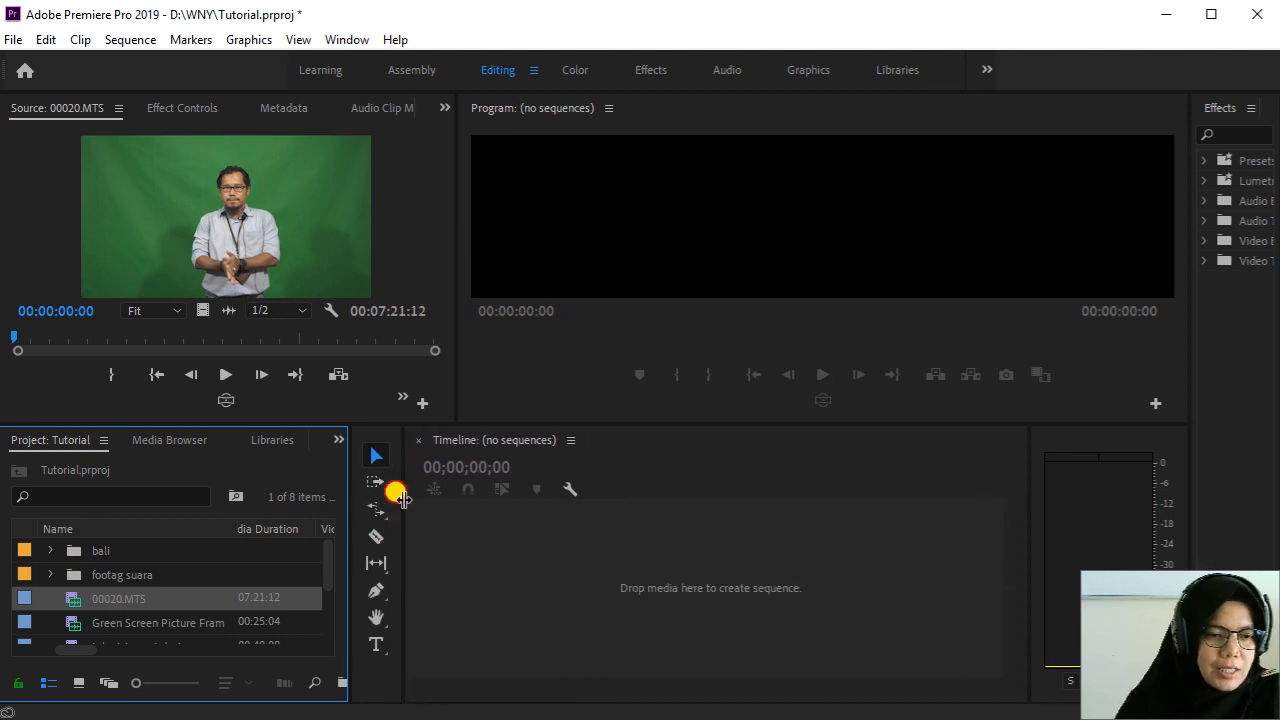
left_click_drag(138, 600, 492, 579)
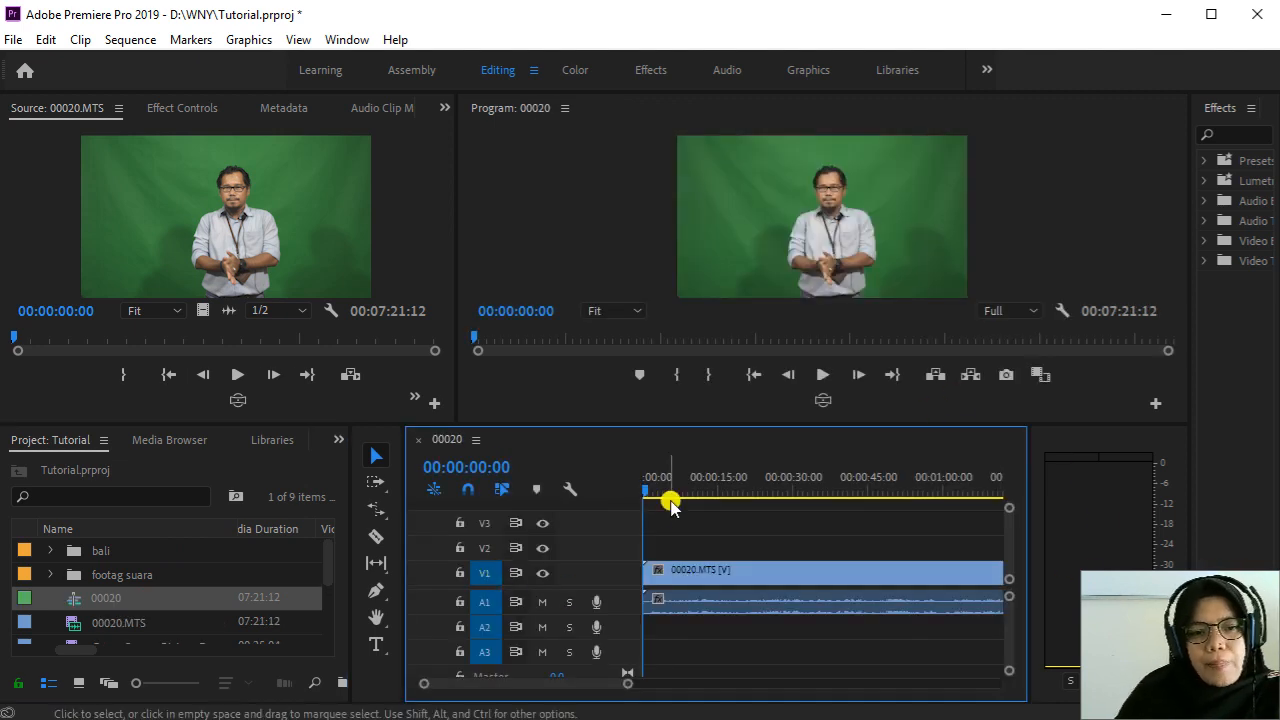
Step: Play the opening of the 00020 sequence and return the playhead to the start
left_click_drag(648, 494, 652, 494)
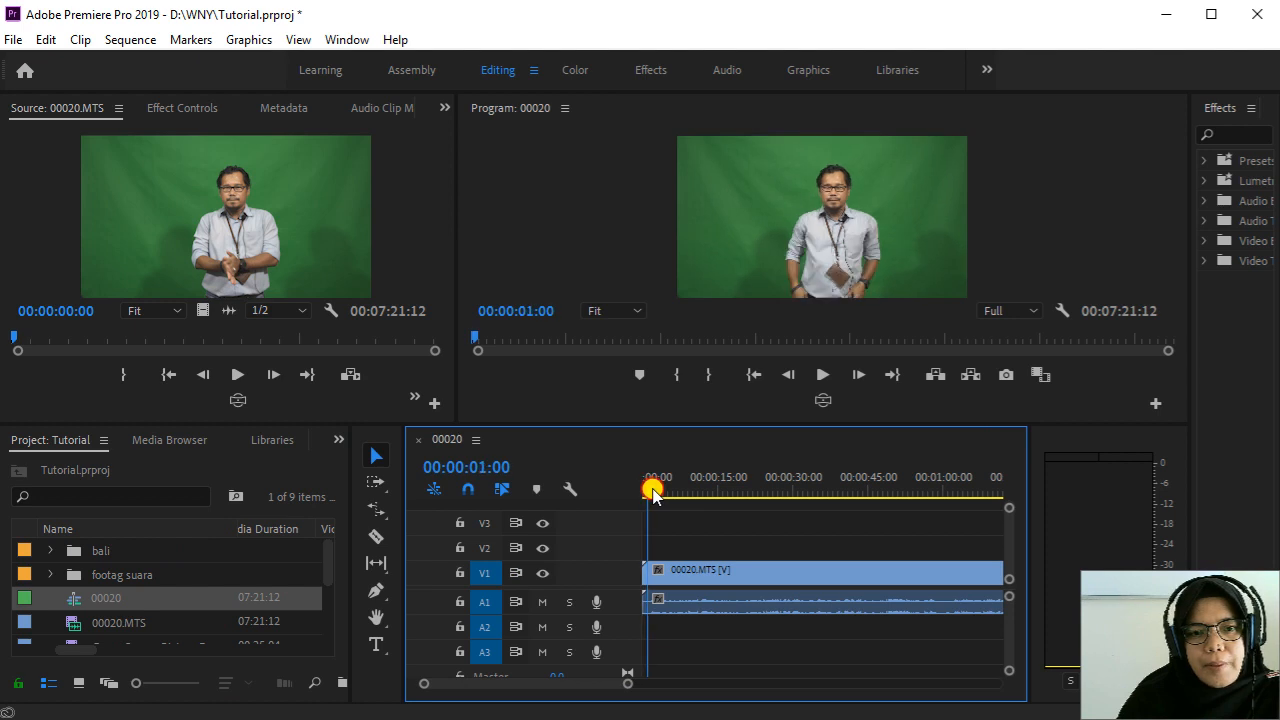
left_click(824, 374)
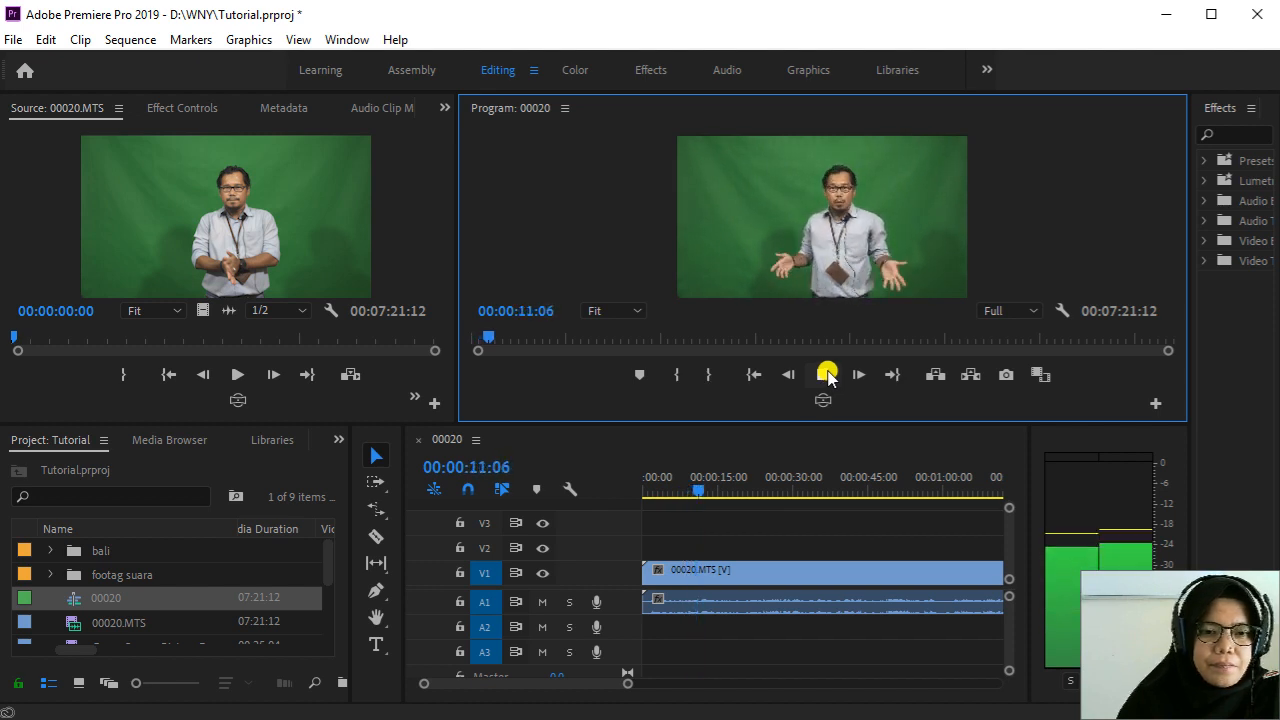
left_click(826, 374)
left_click_drag(700, 490, 627, 497)
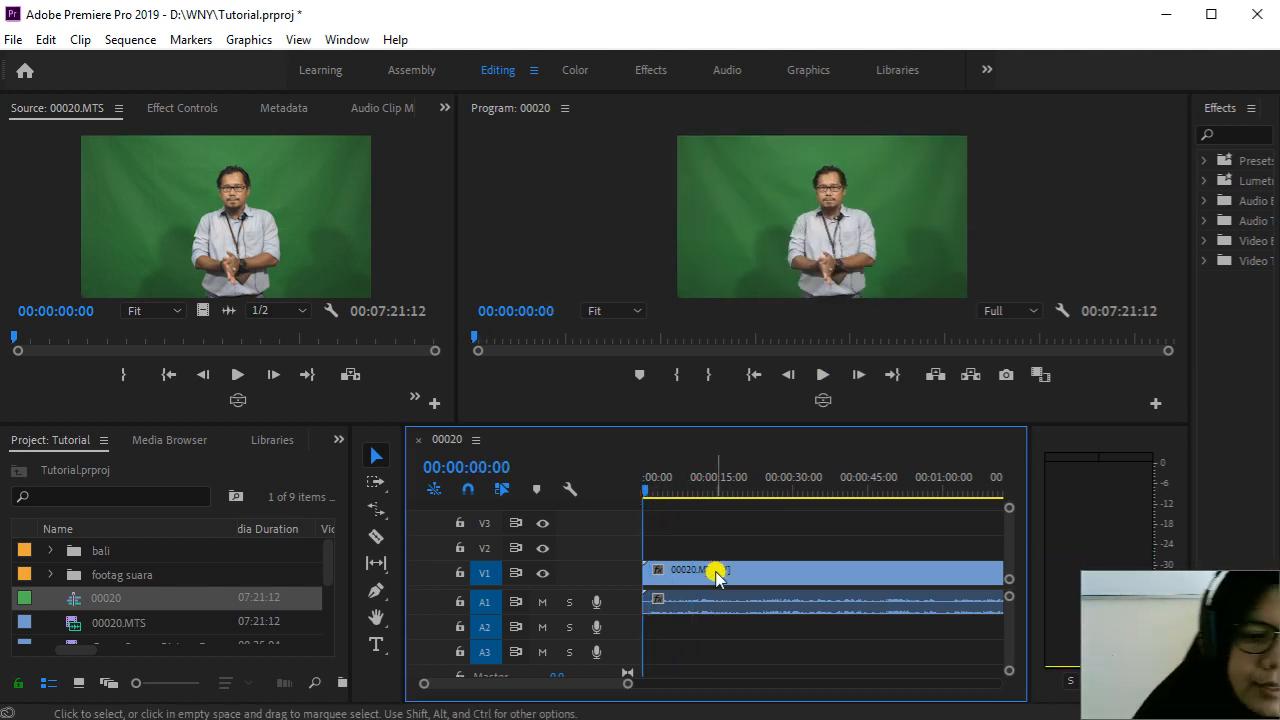
Step: Load the television set design news studio.mp4 clip in the source monitor and play it
scroll(160, 605, "down", 3)
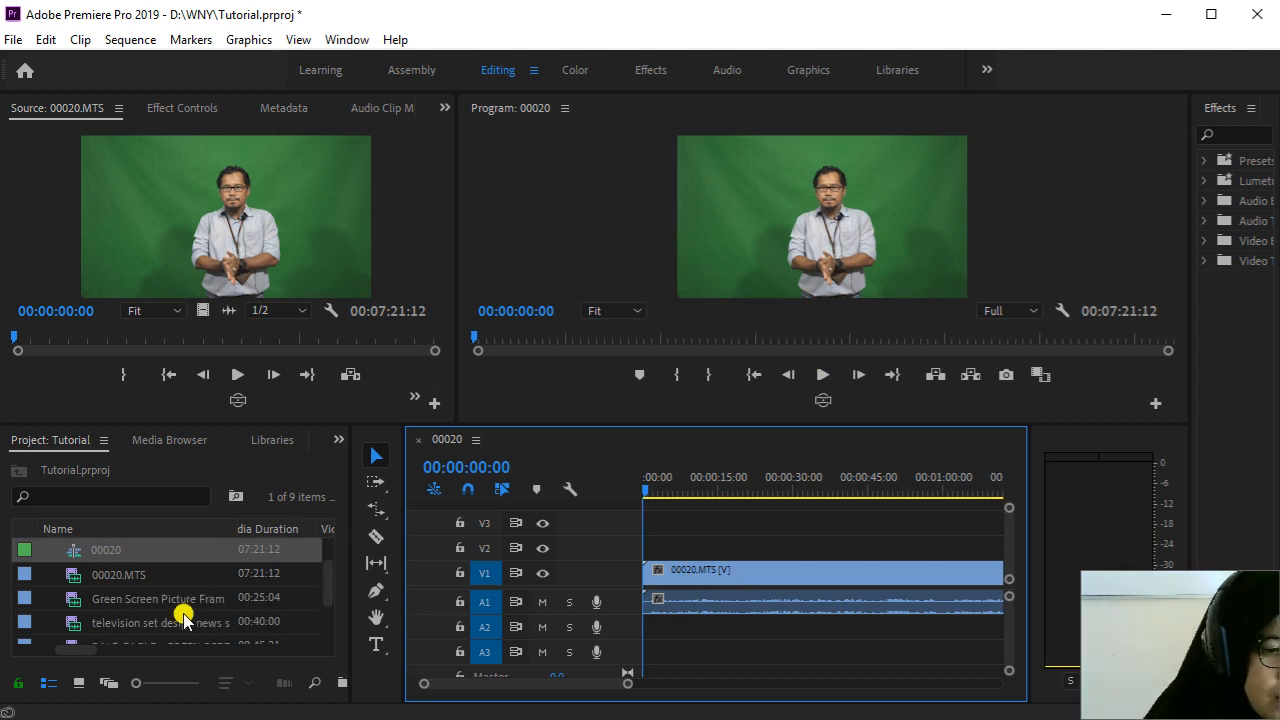
double_click(155, 600)
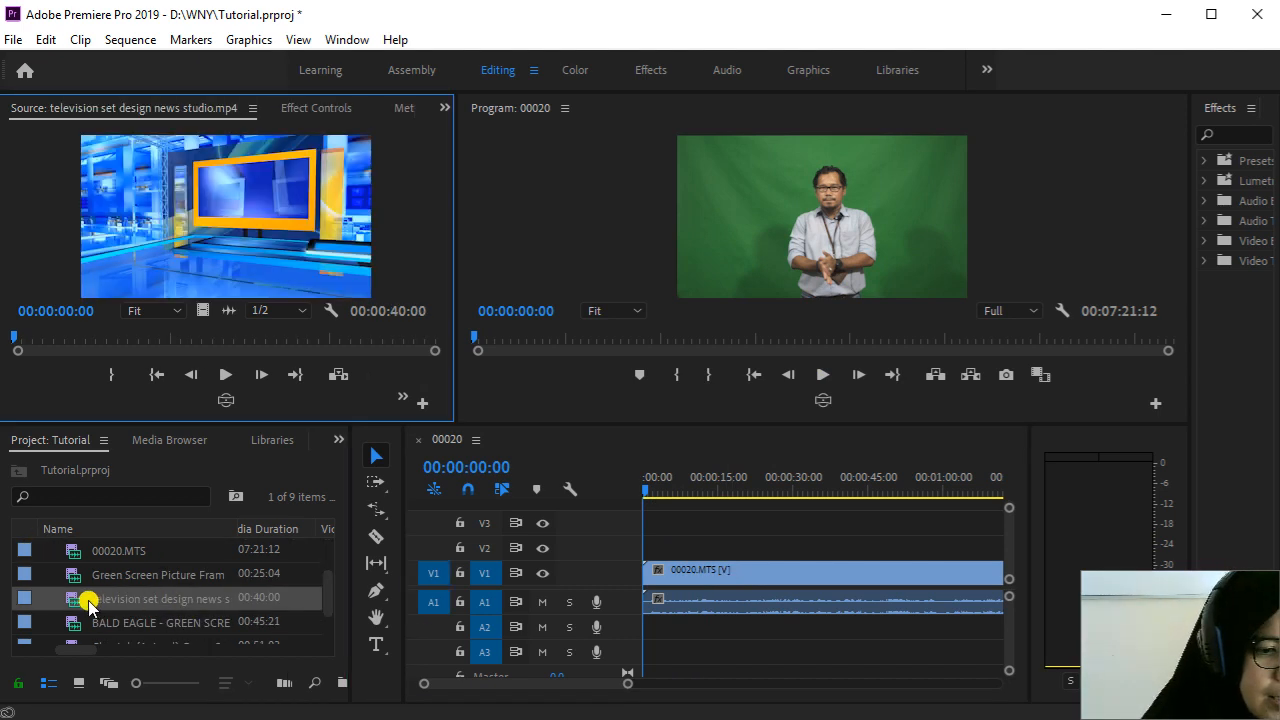
left_click(222, 374)
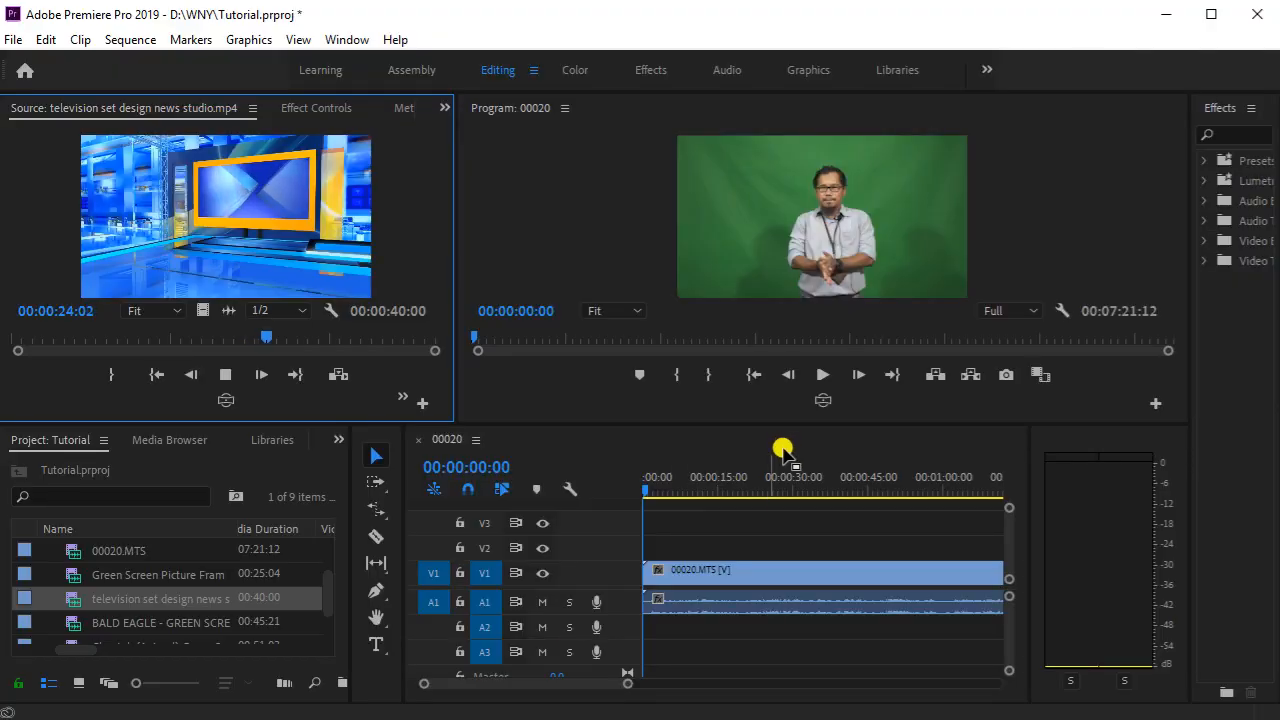
Step: Search the effects for "ult" and apply the Ultra Key effect to the 00020.MTS clip on the timeline
left_click(707, 580)
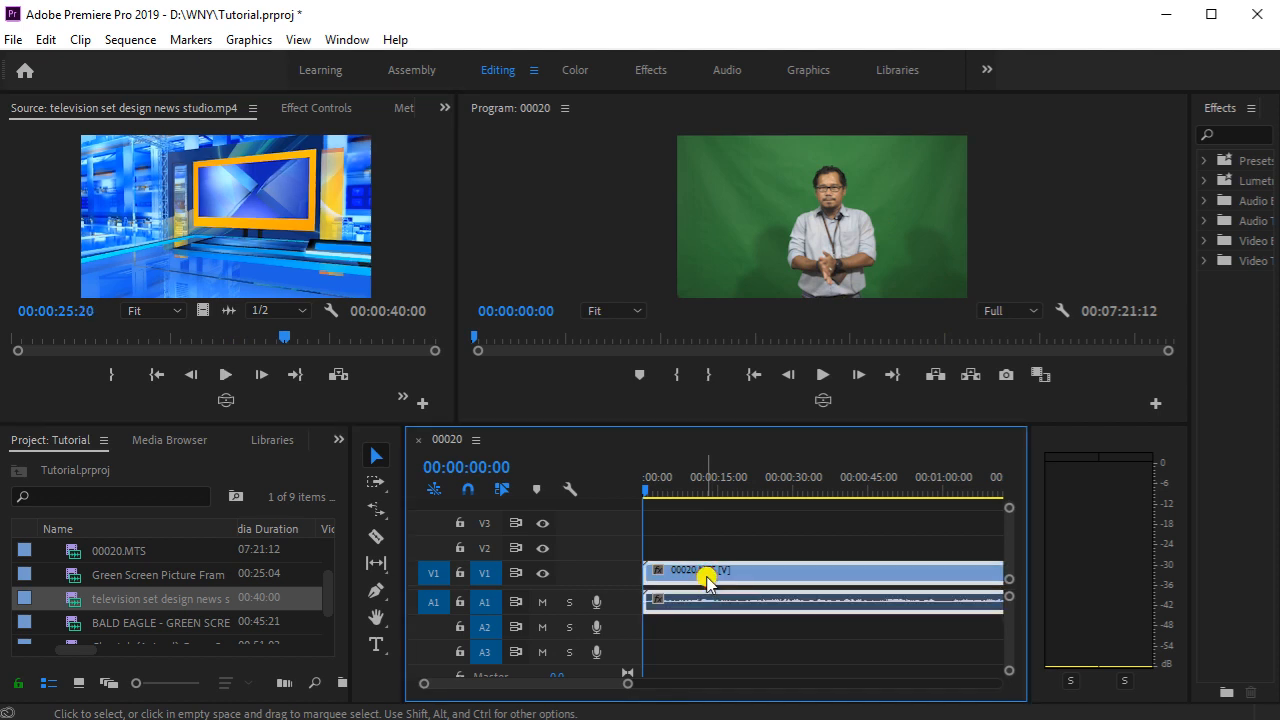
left_click_drag(1192, 413, 1112, 403)
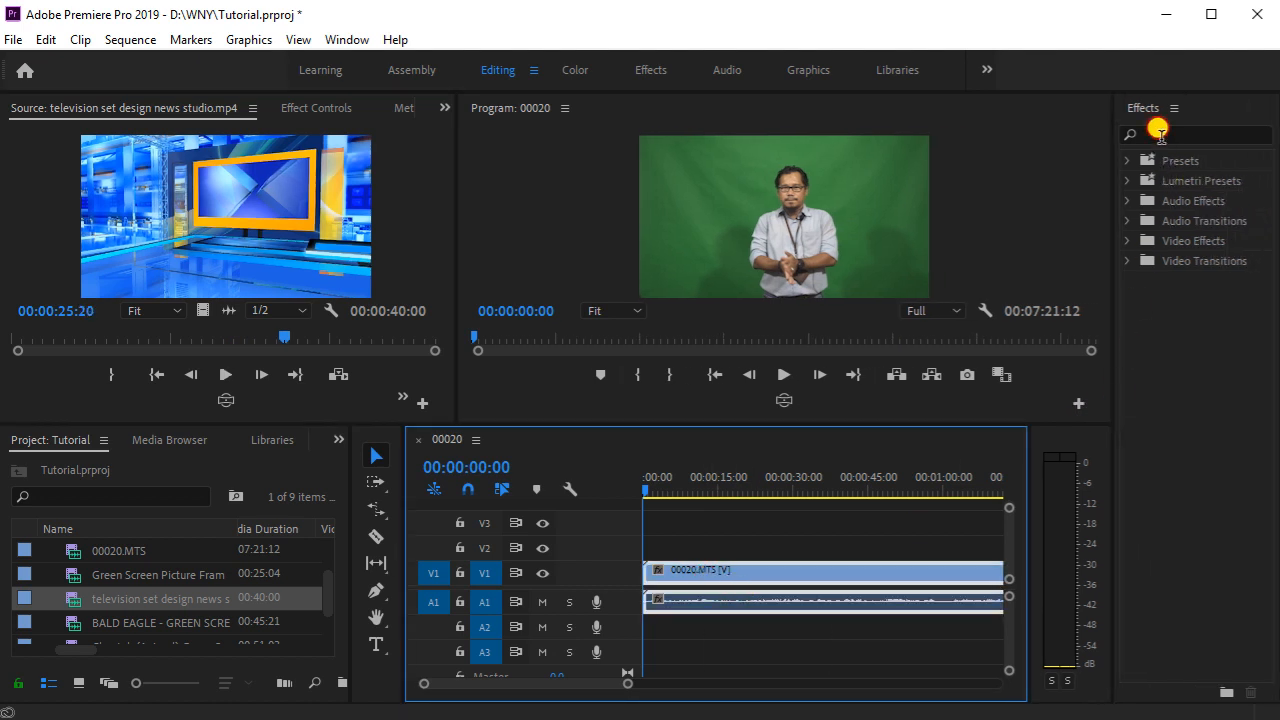
left_click(1159, 133)
type("ult")
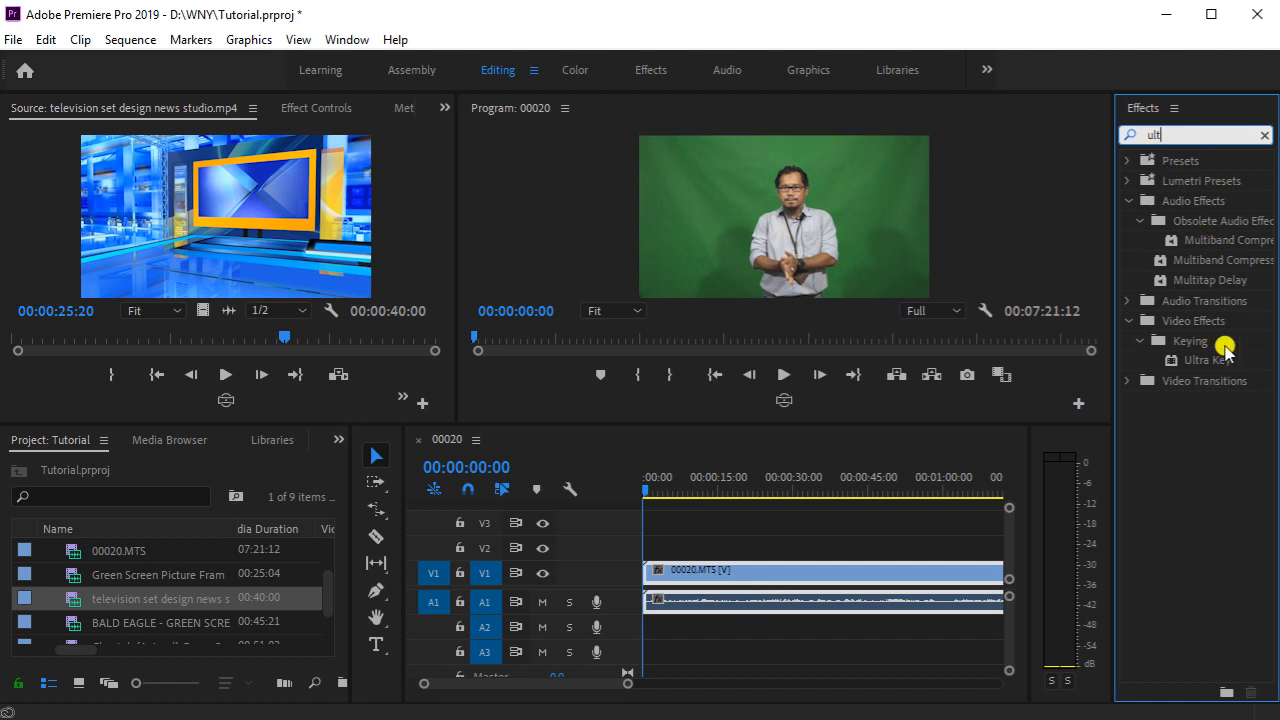
left_click(1210, 360)
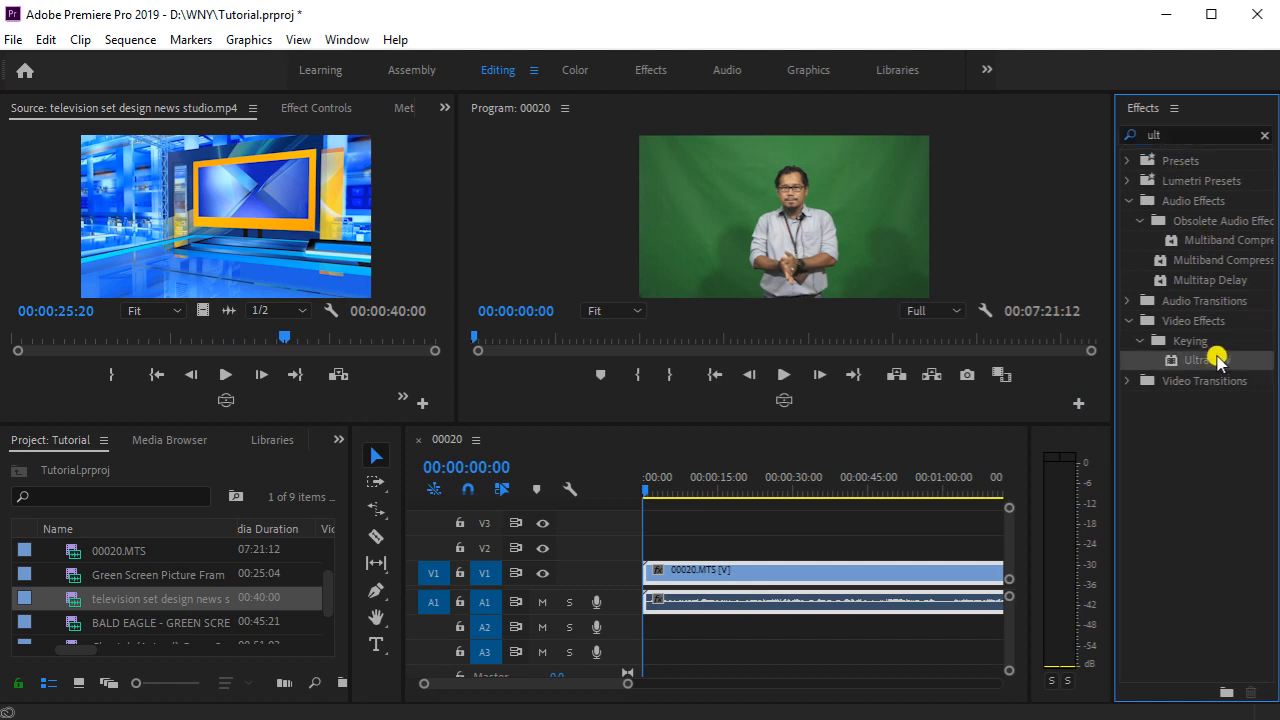
left_click_drag(1218, 362, 673, 577)
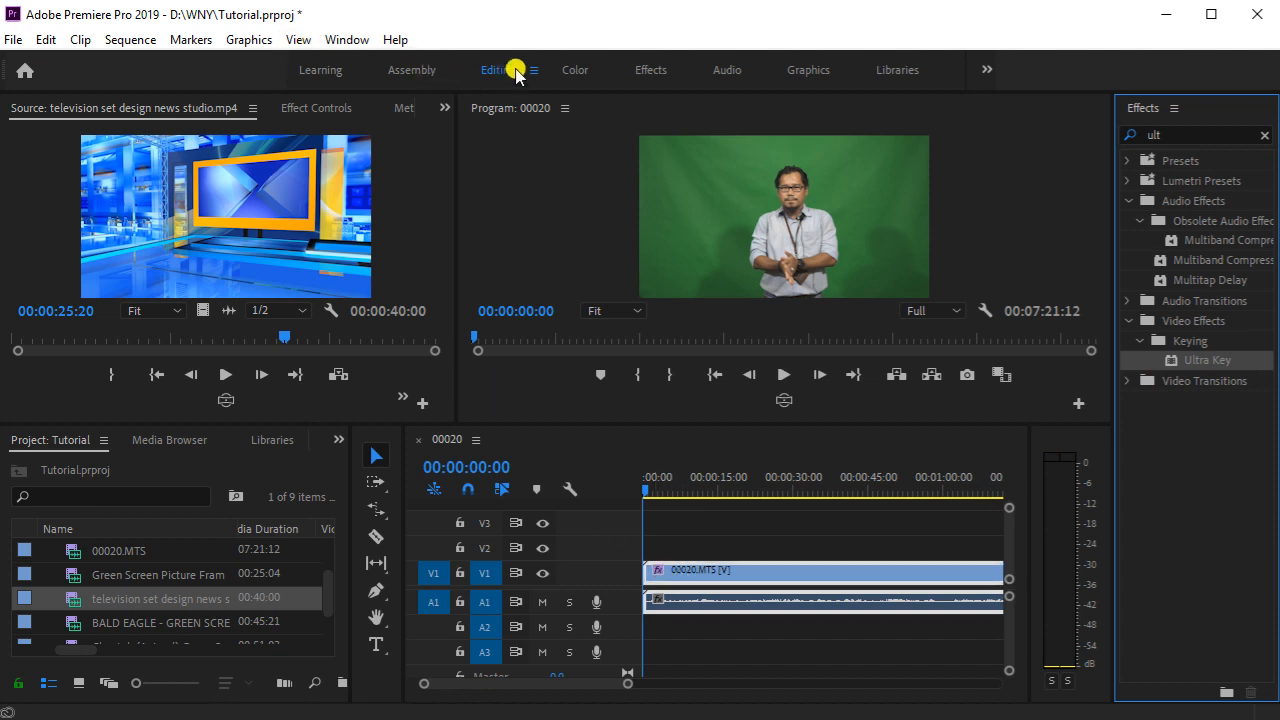
Step: Set the Ultra Key's key color by sampling the green backdrop beside the man, resampling a brighter green near his head
left_click(327, 108)
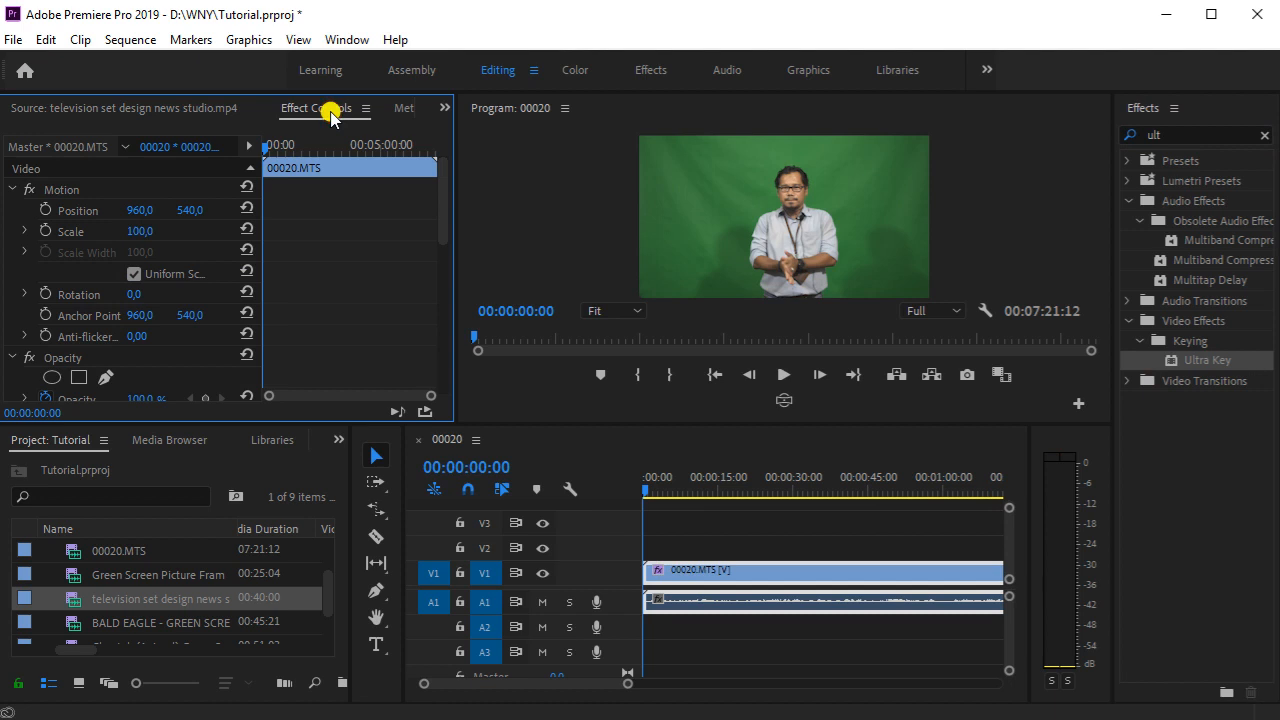
scroll(46, 297, "down", 5)
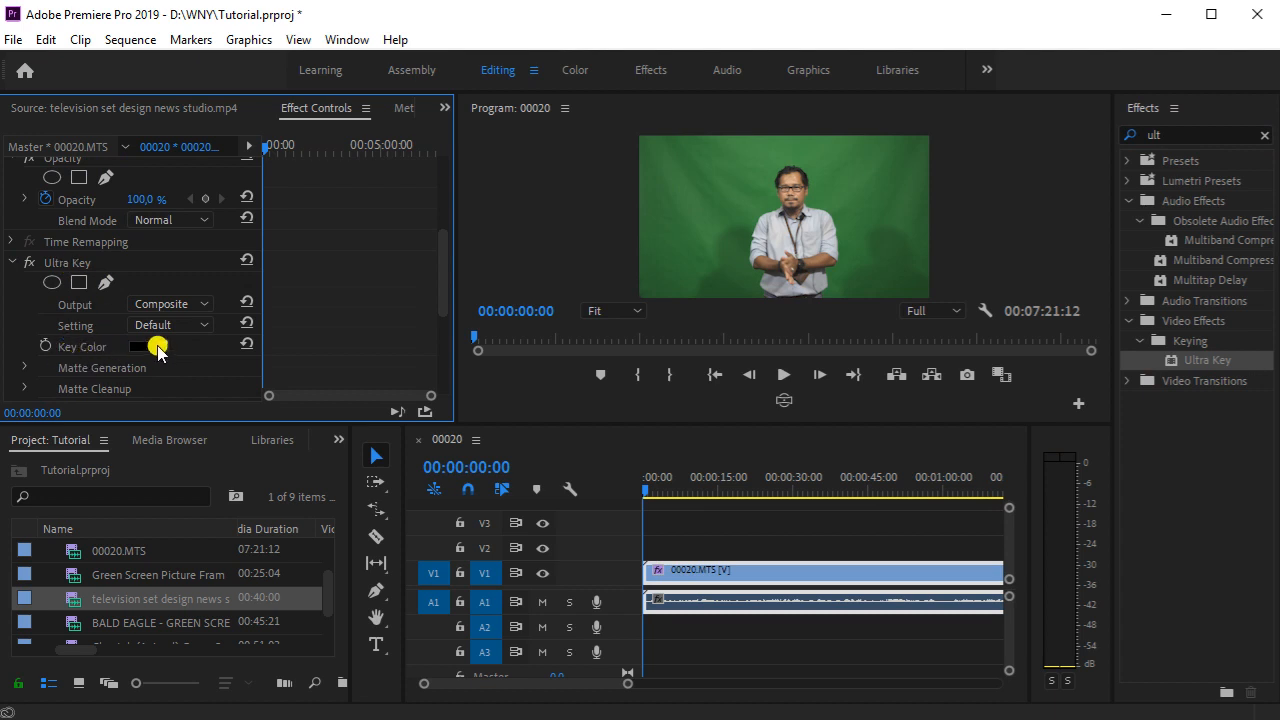
left_click_drag(160, 340, 857, 278)
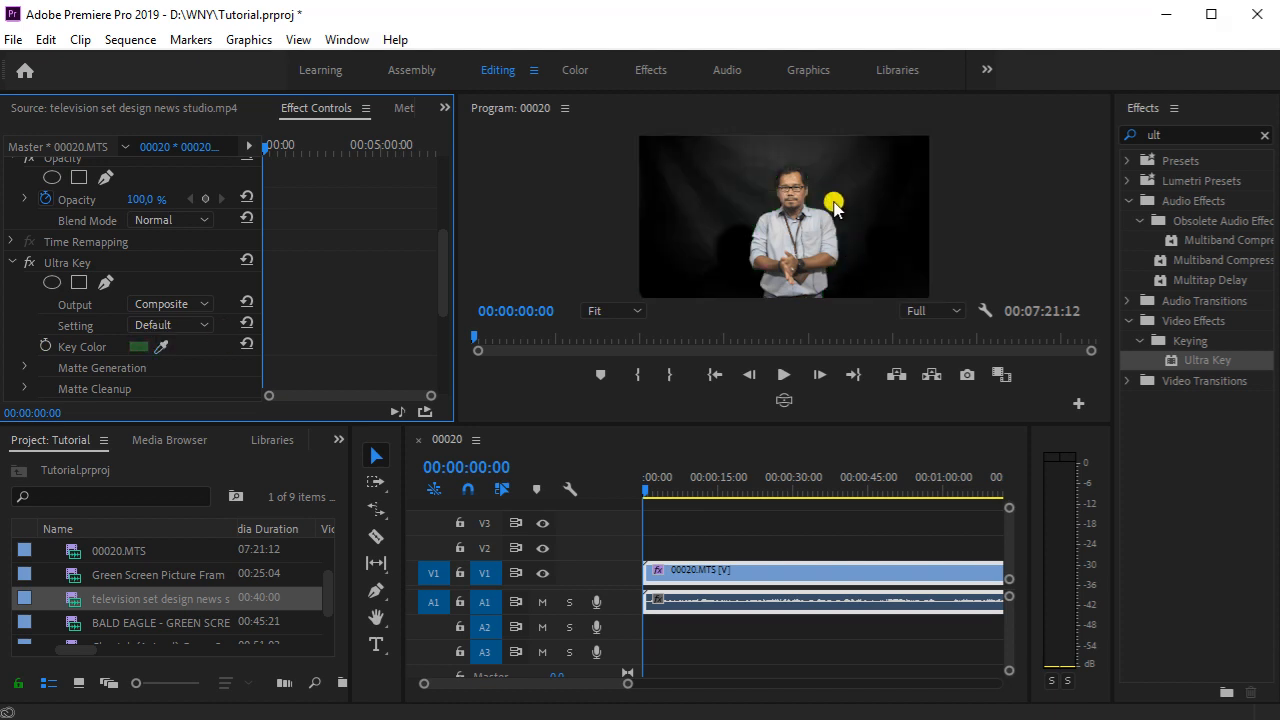
left_click_drag(160, 340, 840, 190)
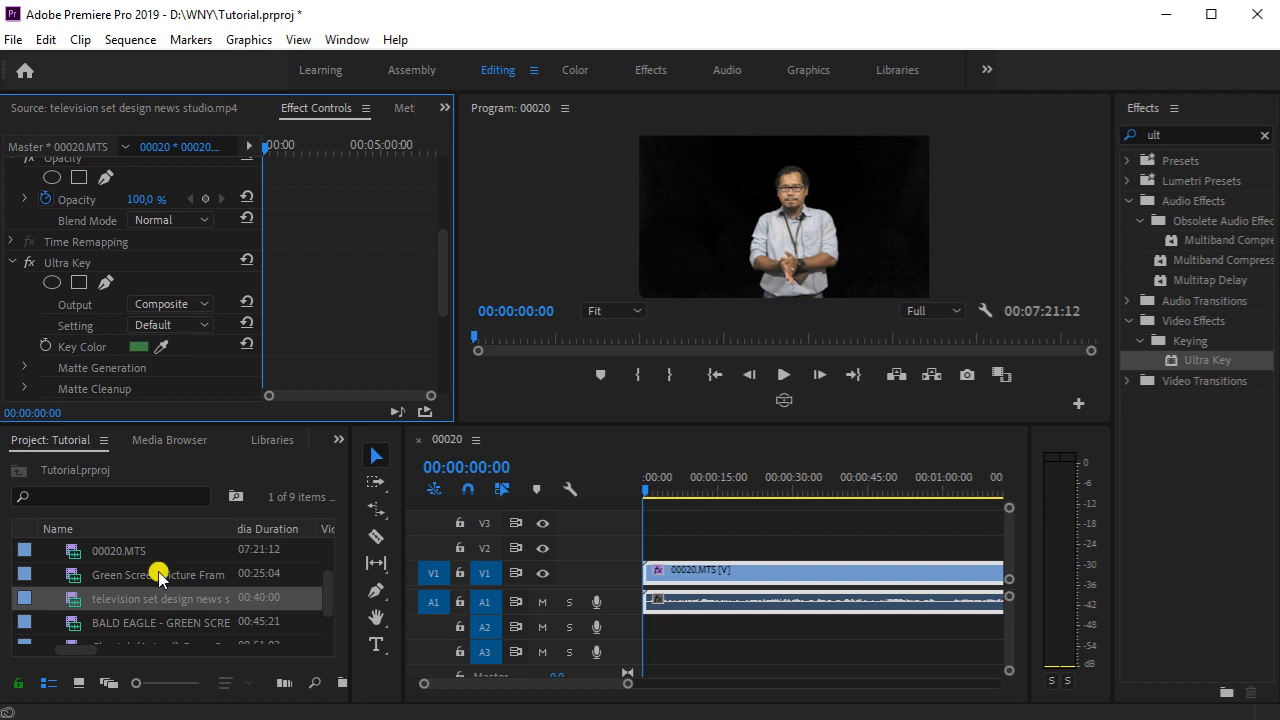
Step: Add the television set design news studio.mp4 clip at the sequence start and stack 00020.MTS on V2 above it on V1
left_click_drag(183, 605, 648, 545)
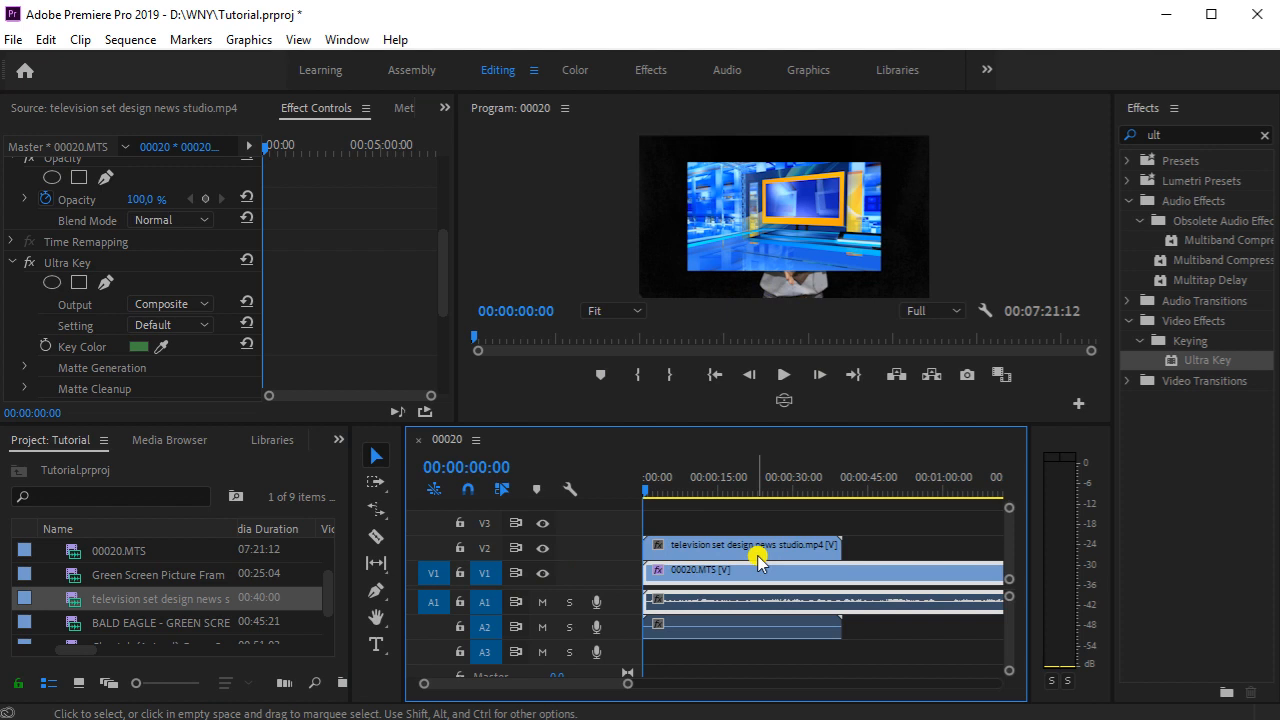
left_click_drag(751, 571, 723, 543)
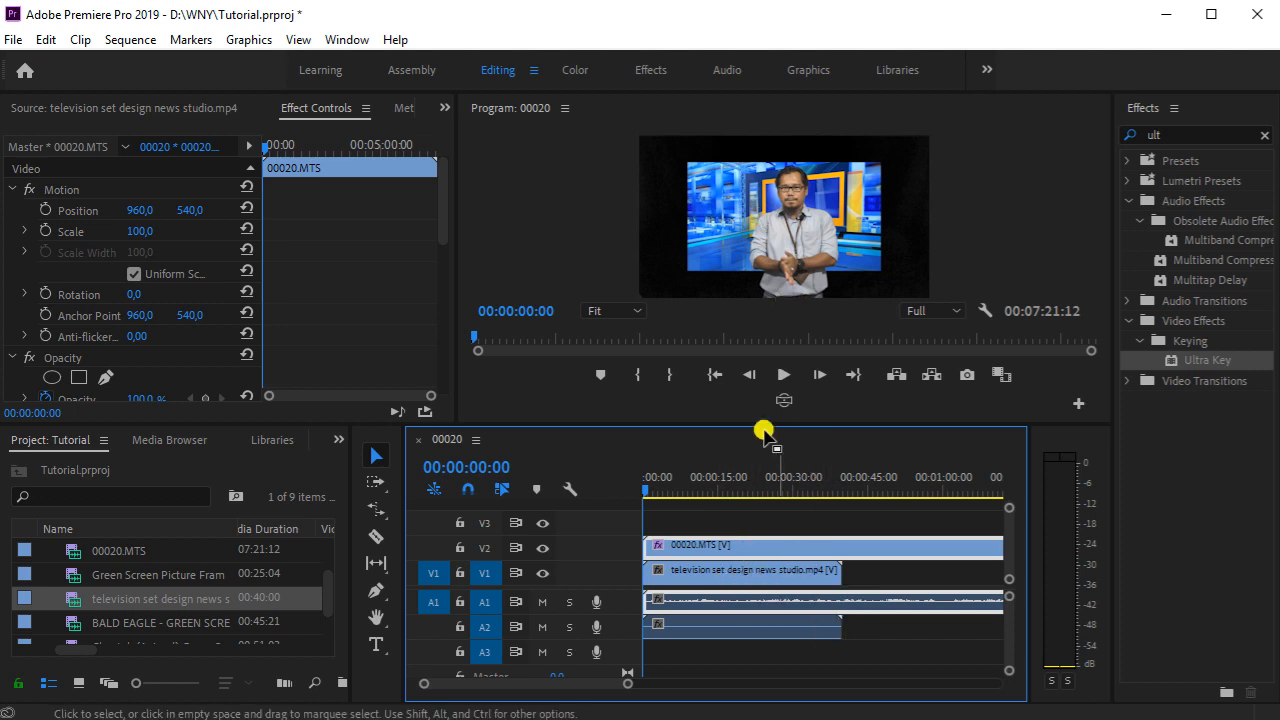
left_click(720, 567)
left_click(726, 545)
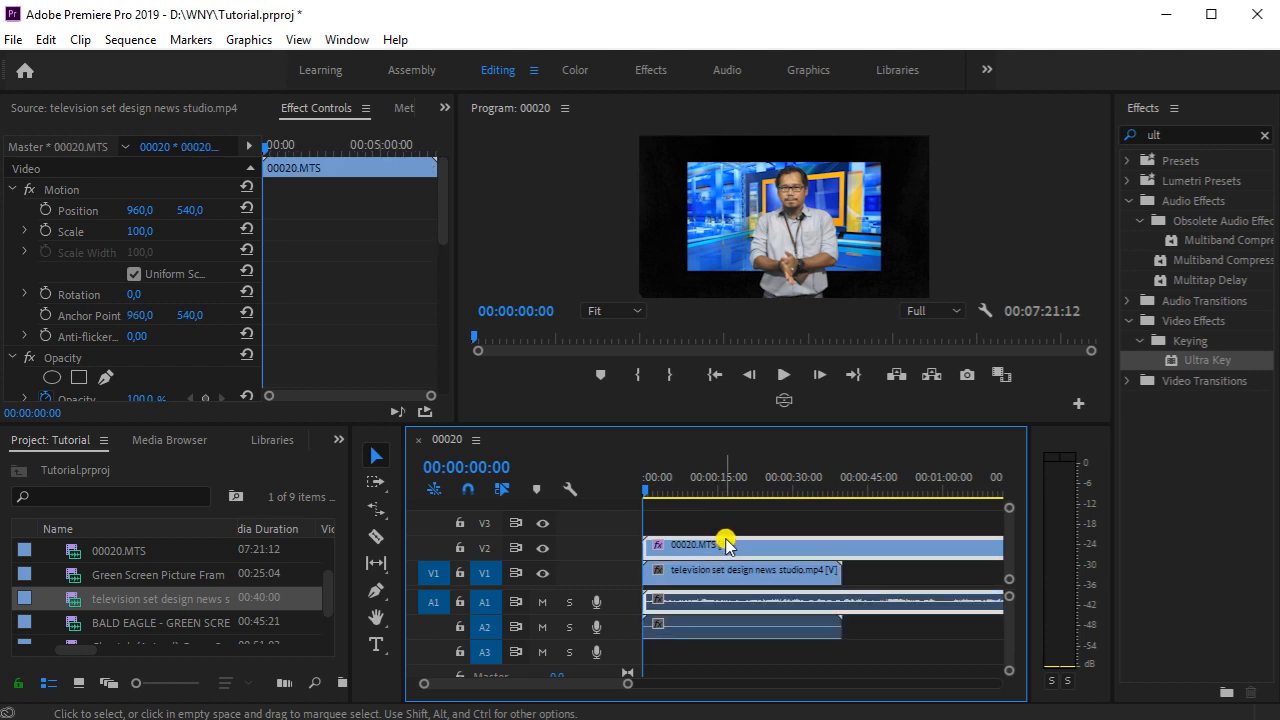
Step: Scale the news studio background clip on V1 to 151 so it fills the frame
left_click(708, 568)
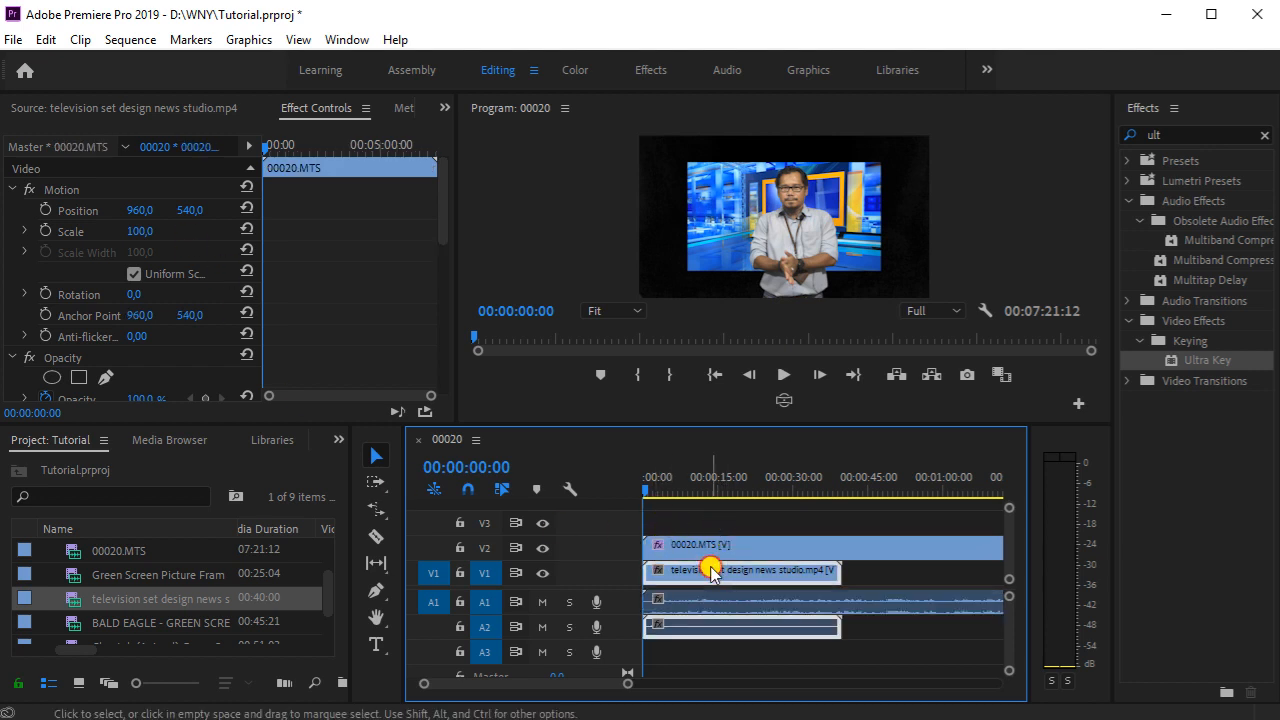
left_click_drag(450, 325, 606, 329)
left_click_drag(287, 242, 410, 243)
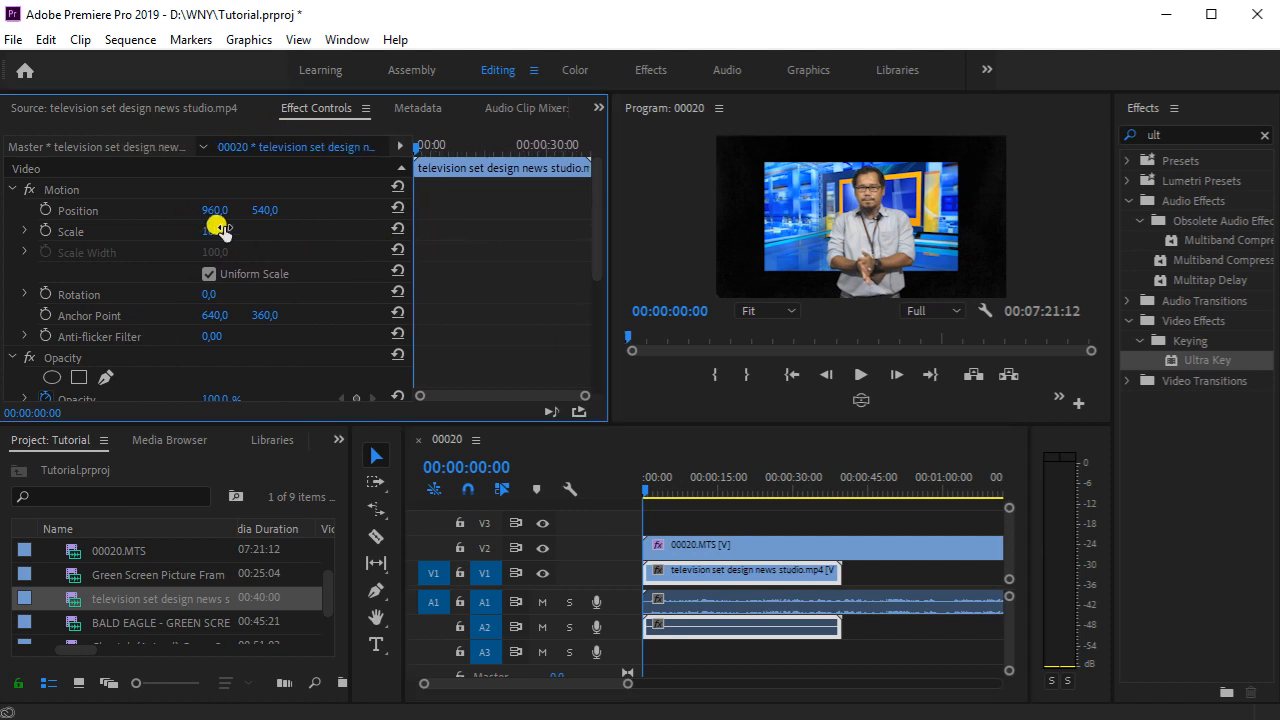
left_click_drag(218, 228, 289, 234)
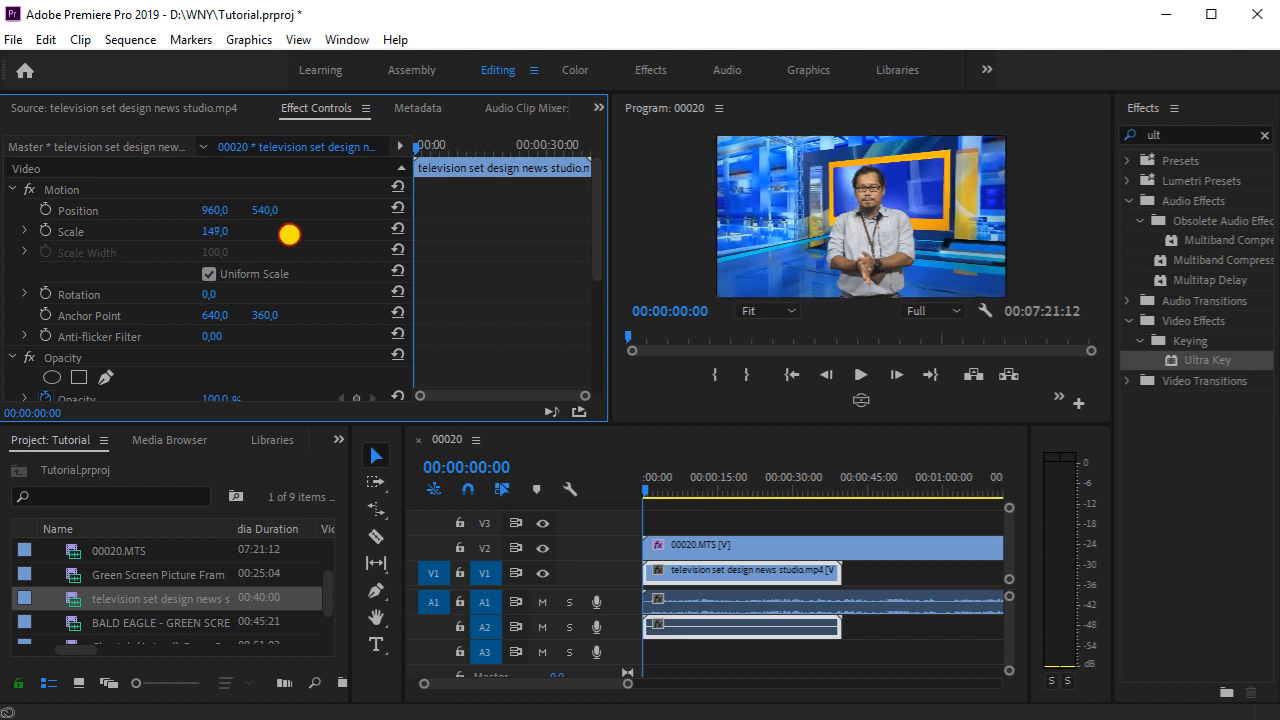
left_click_drag(289, 234, 243, 225)
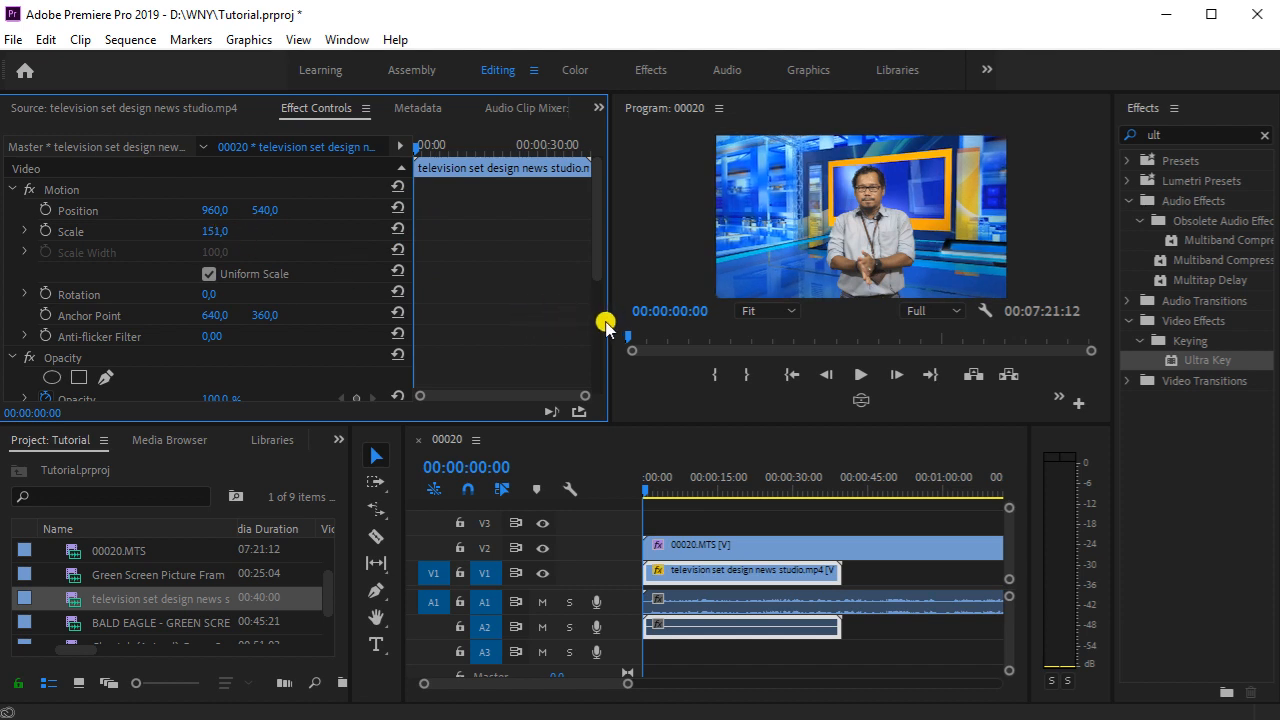
Step: Enlarge the program monitor and play the keyed composite from the start for about 16 seconds
left_click_drag(607, 320, 366, 320)
left_click(739, 375)
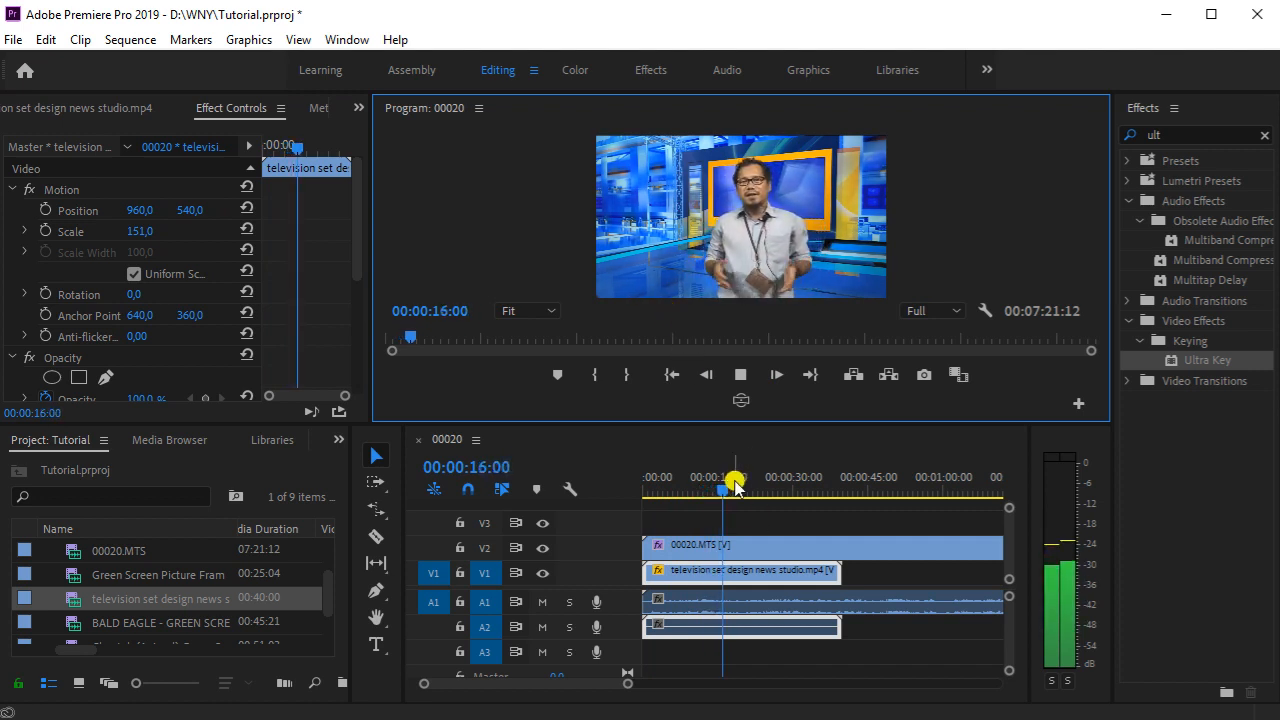
left_click(740, 374)
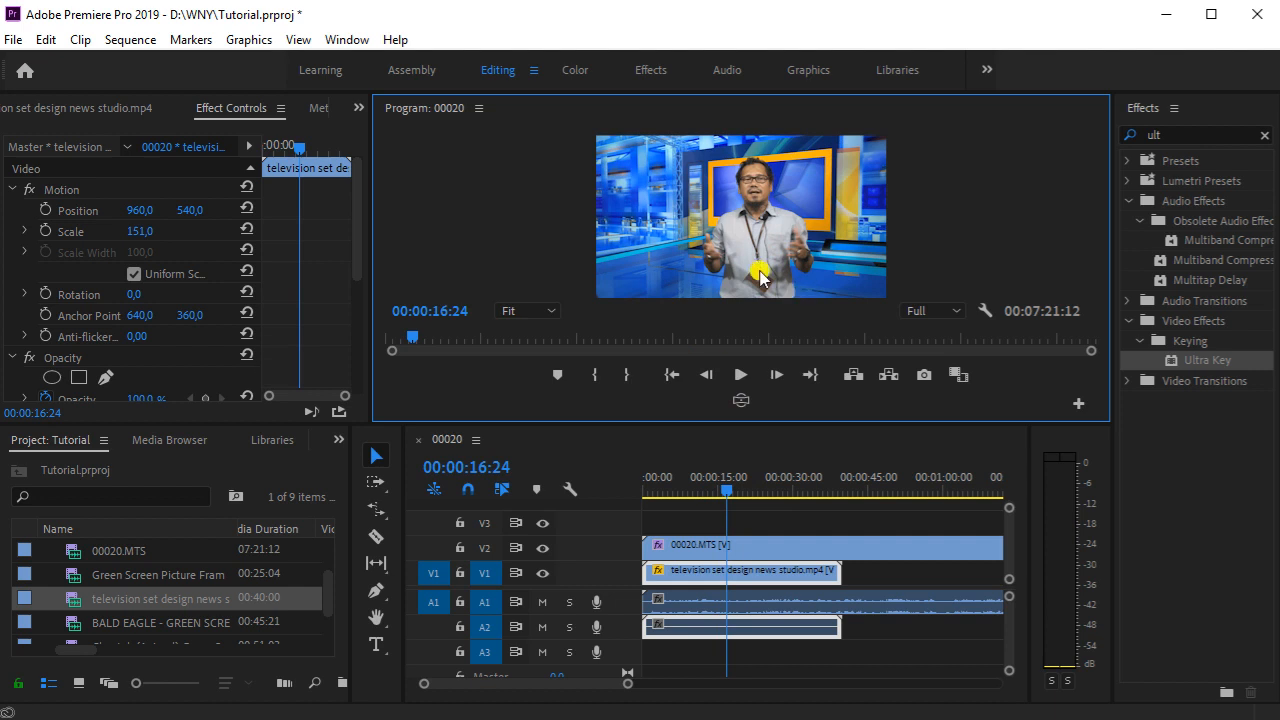
Step: Select 00020.MTS on V2, expand its Ultra Key Matte Generation settings and switch the key's output to Alpha Channel
scroll(114, 325, "down", 6)
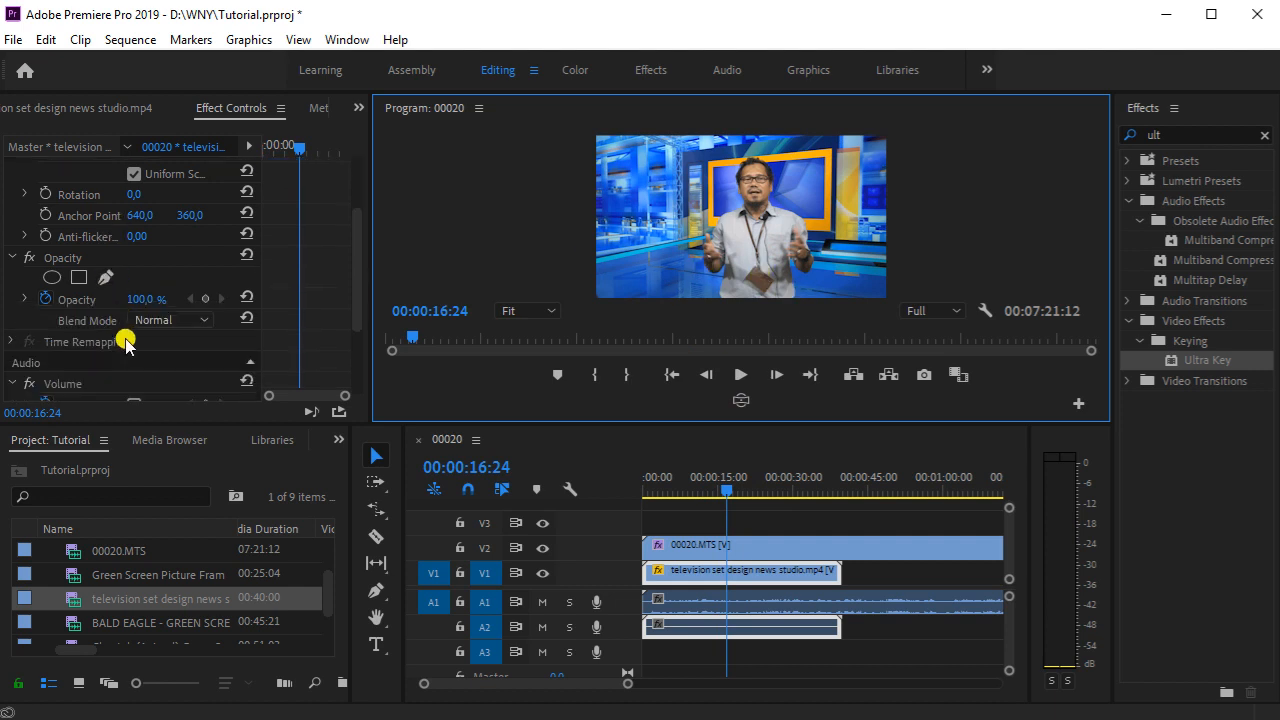
scroll(135, 335, "up", 5)
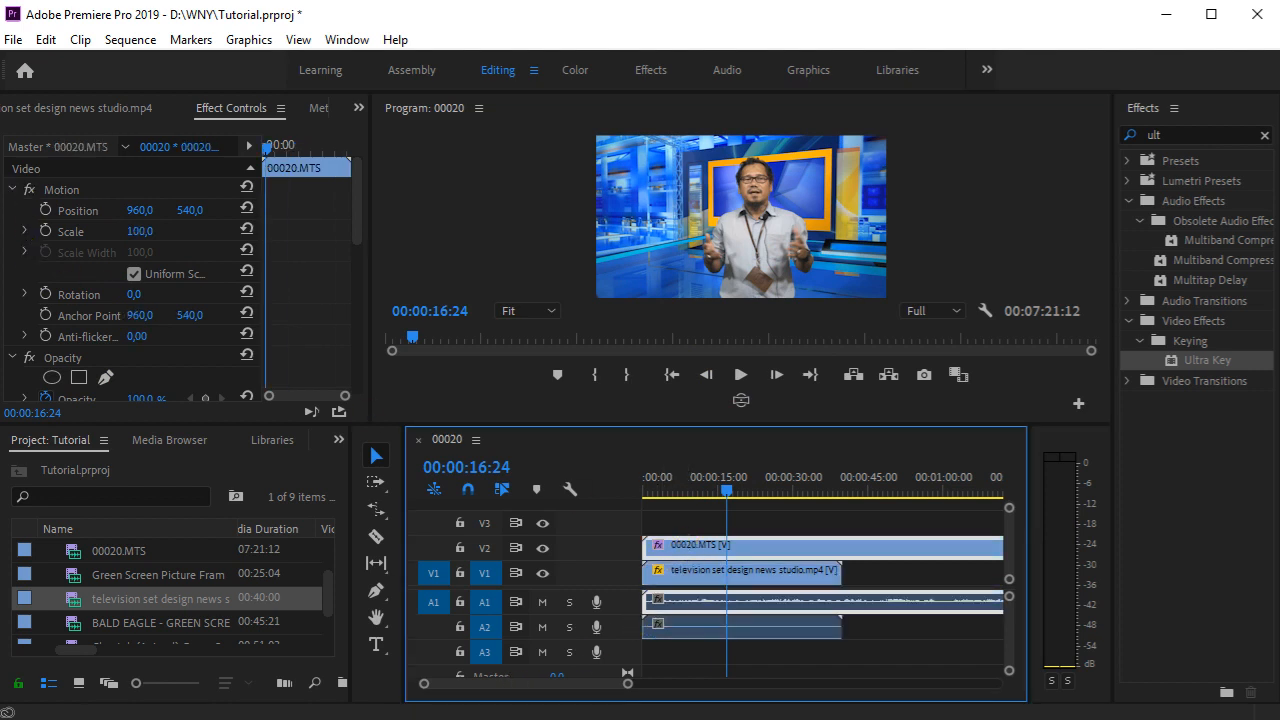
left_click(15, 189)
left_click(12, 210)
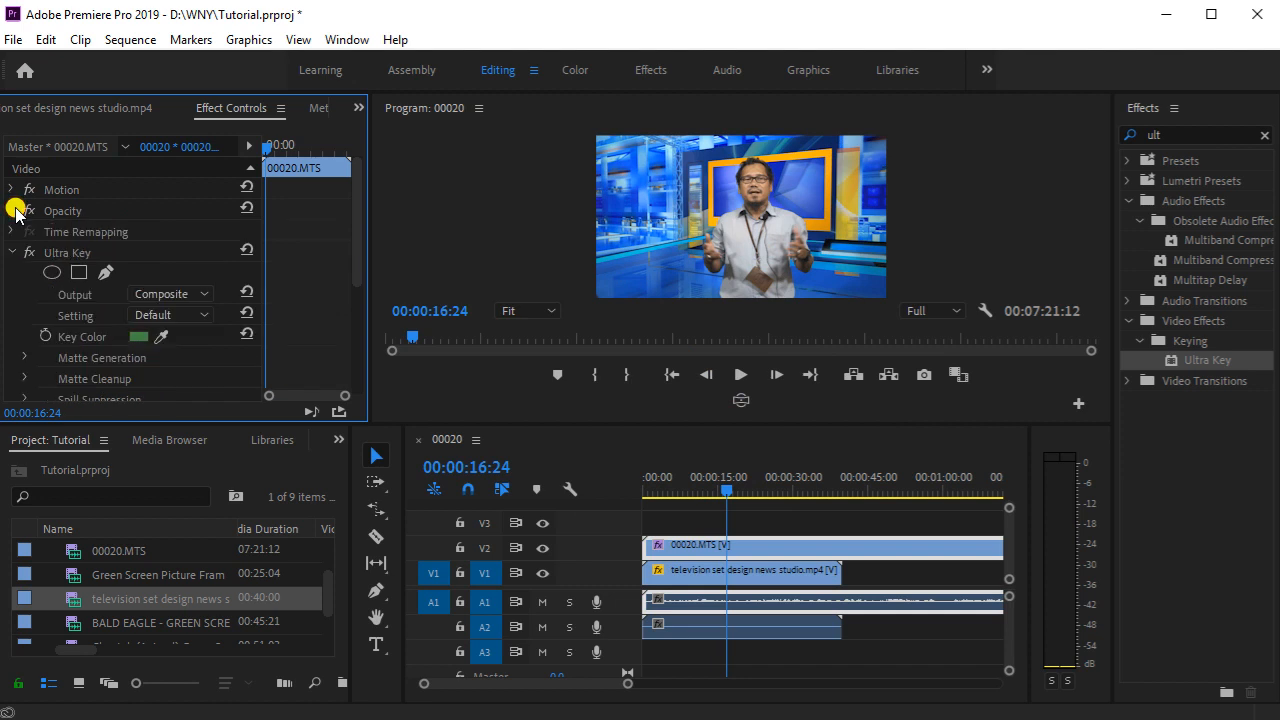
scroll(165, 350, "down", 3)
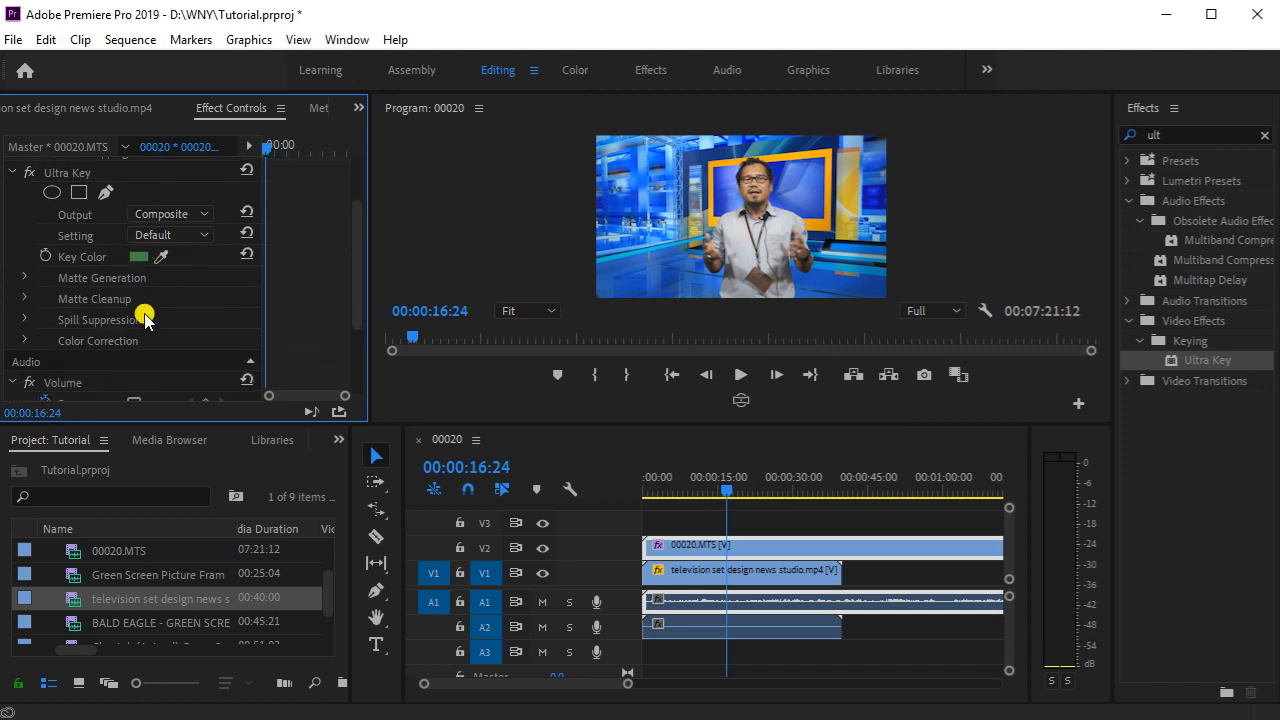
left_click(25, 277)
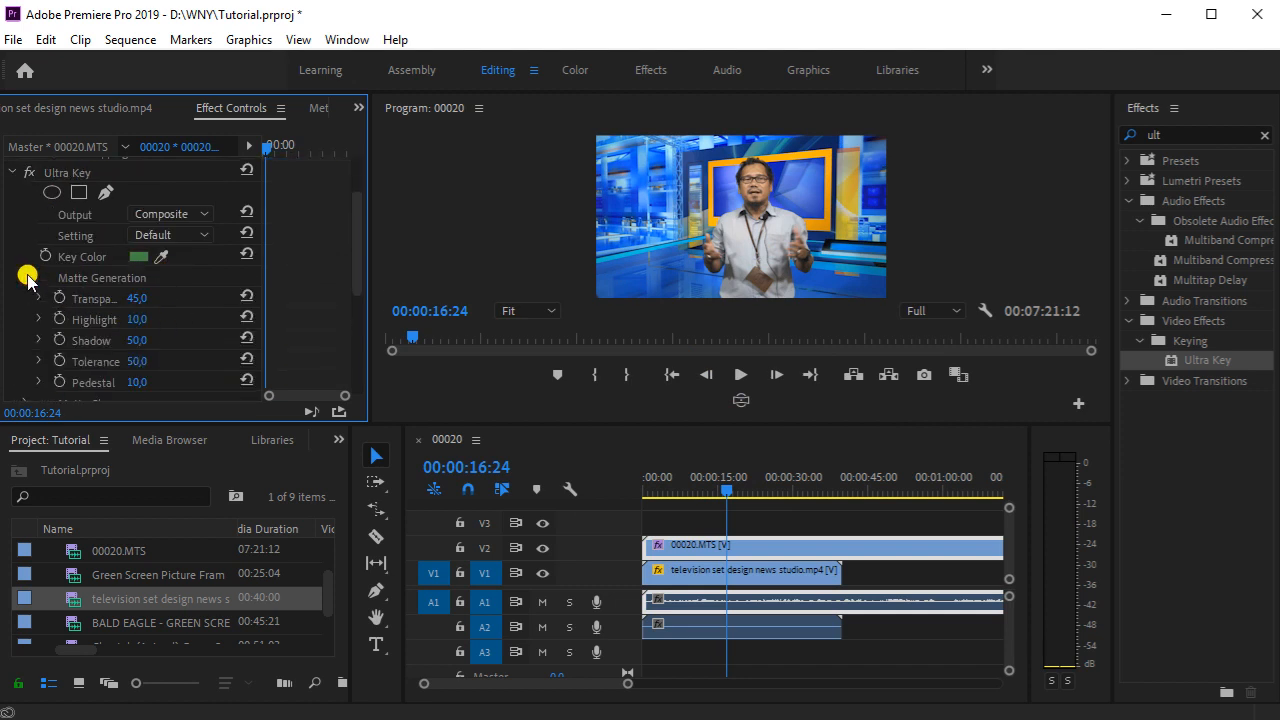
left_click(174, 216)
left_click(182, 252)
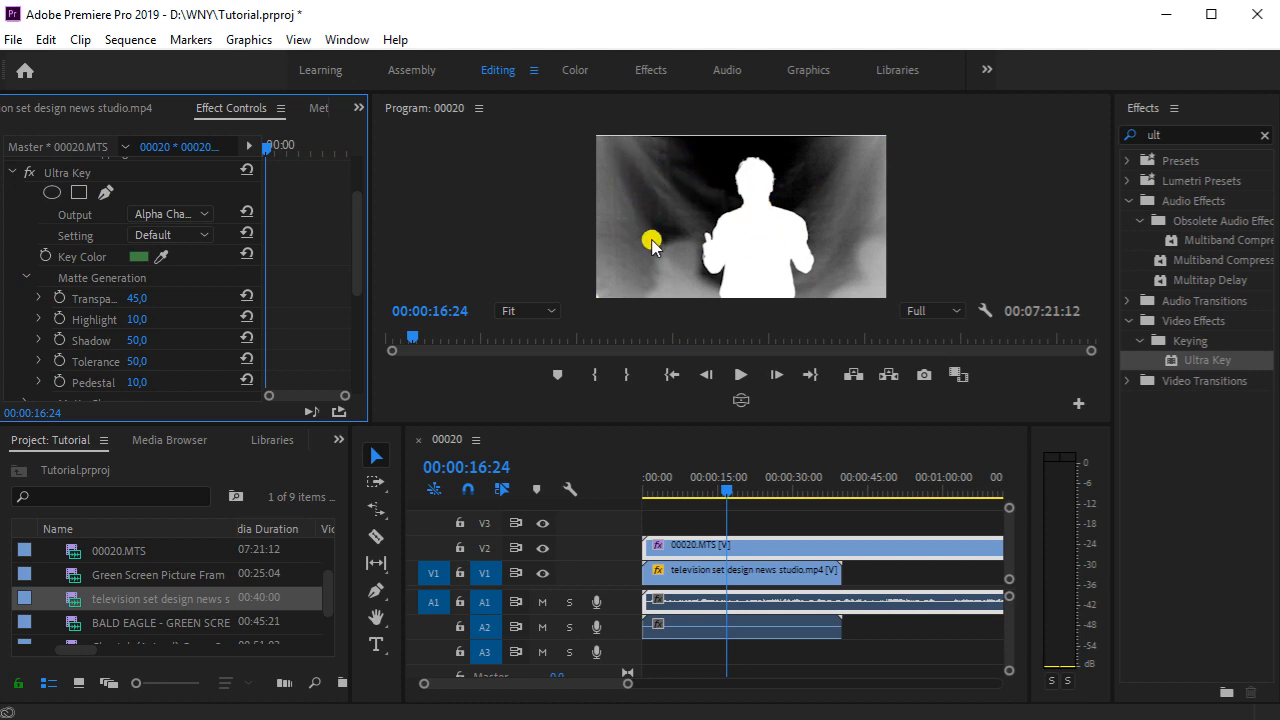
key("ctrl+s")
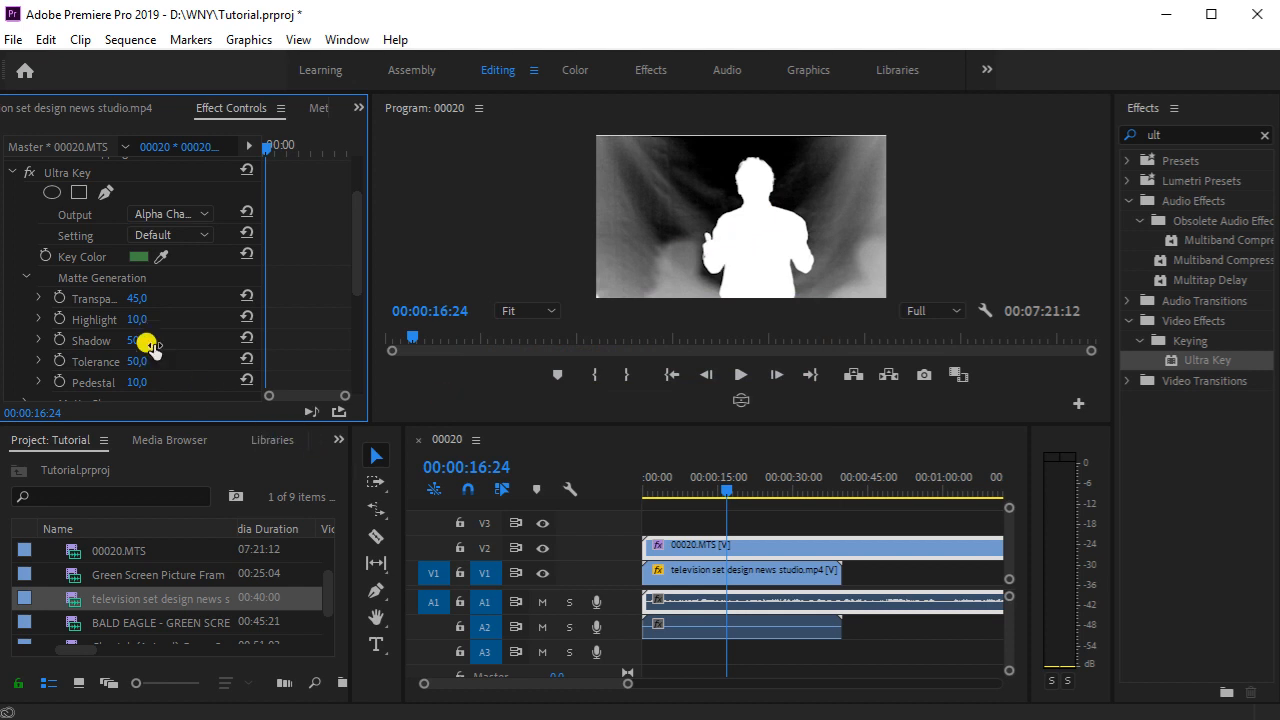
Step: Set the Ultra Key's Matte Generation Shadow to 11 to darken the backdrop in the matte
left_click_drag(142, 340, 87, 341)
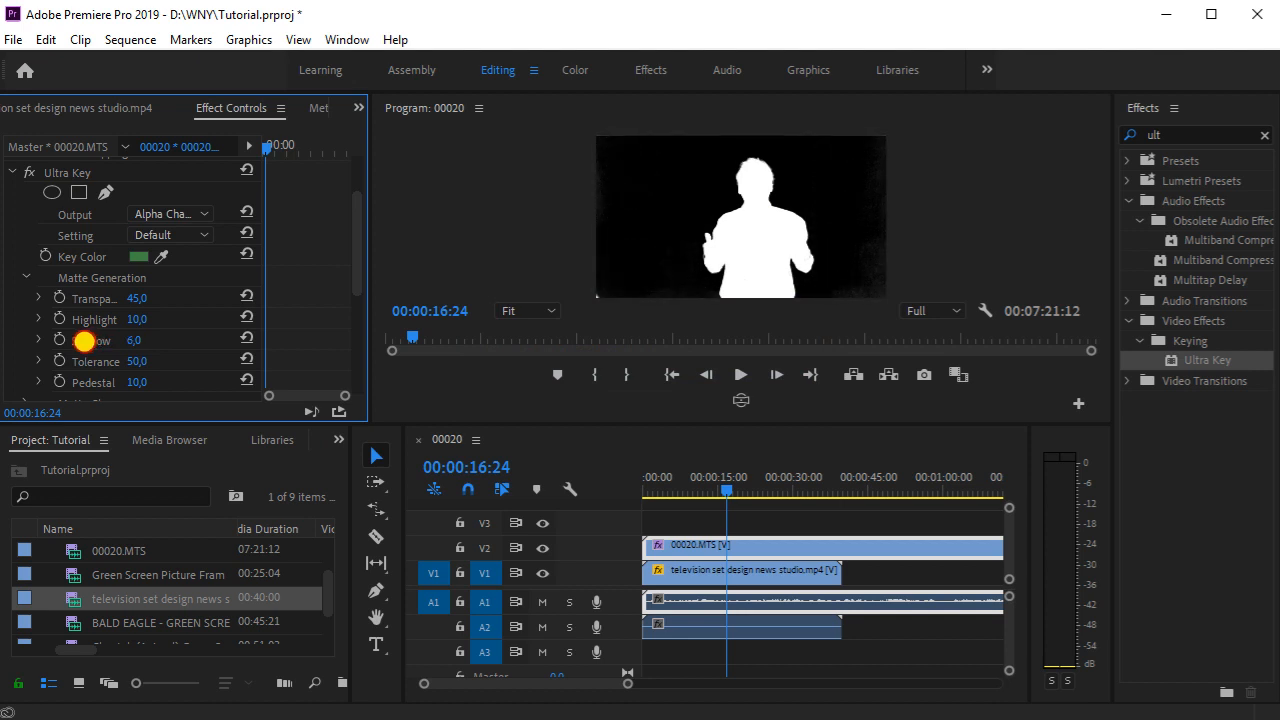
left_click_drag(84, 341, 88, 341)
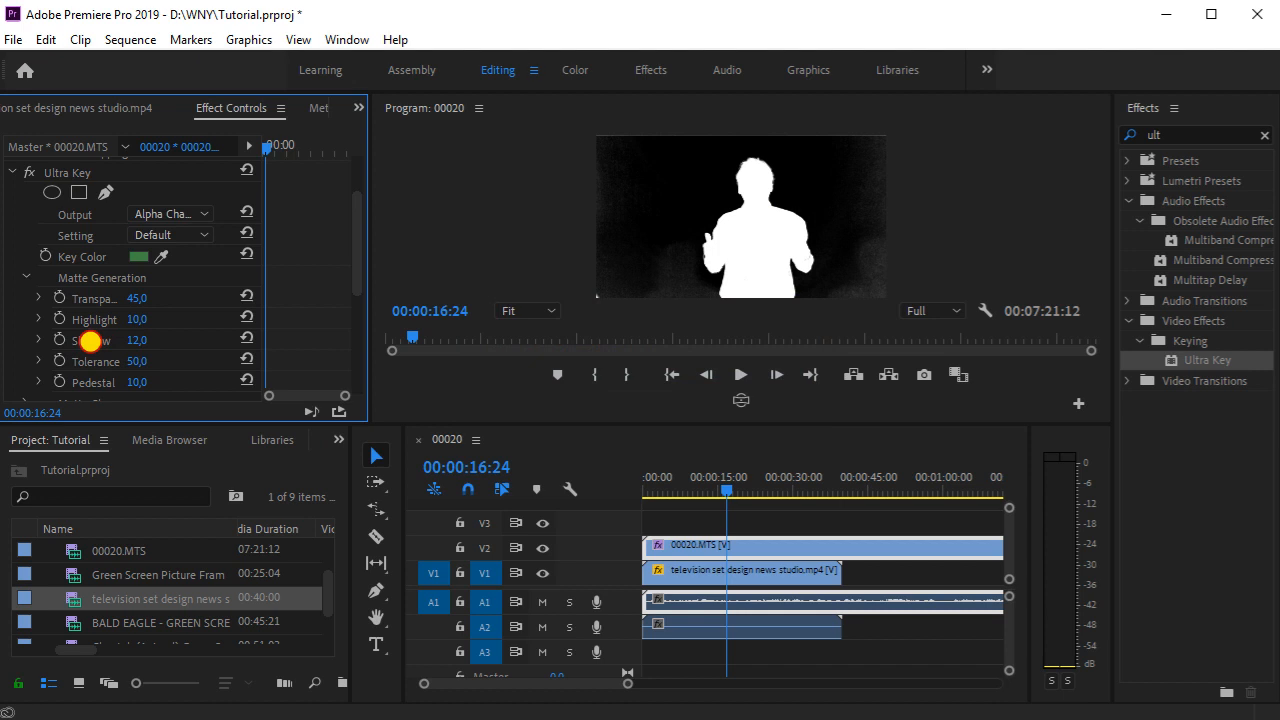
left_click_drag(89, 341, 90, 341)
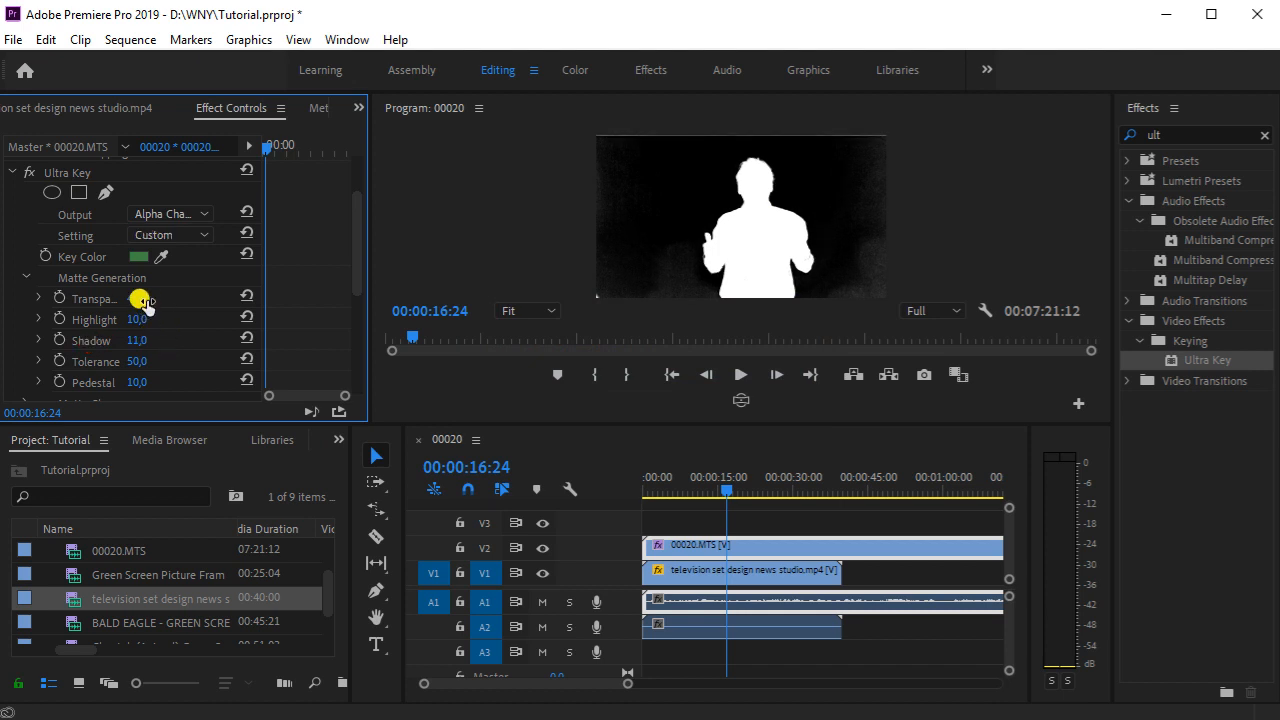
left_click_drag(165, 301, 246, 300)
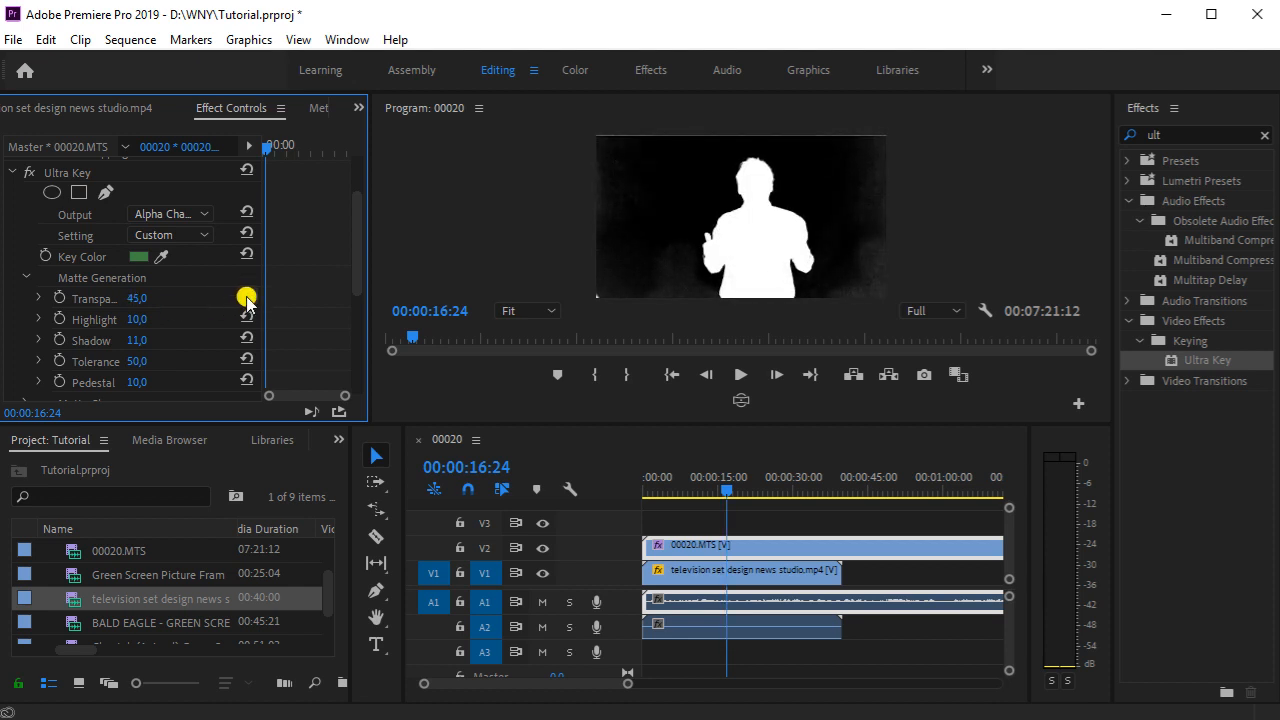
Step: Enlarge the program monitor and set the Ultra Key's Matte Cleanup Choke to 87
scroll(175, 360, "down", 1)
scroll(176, 356, "down", 3)
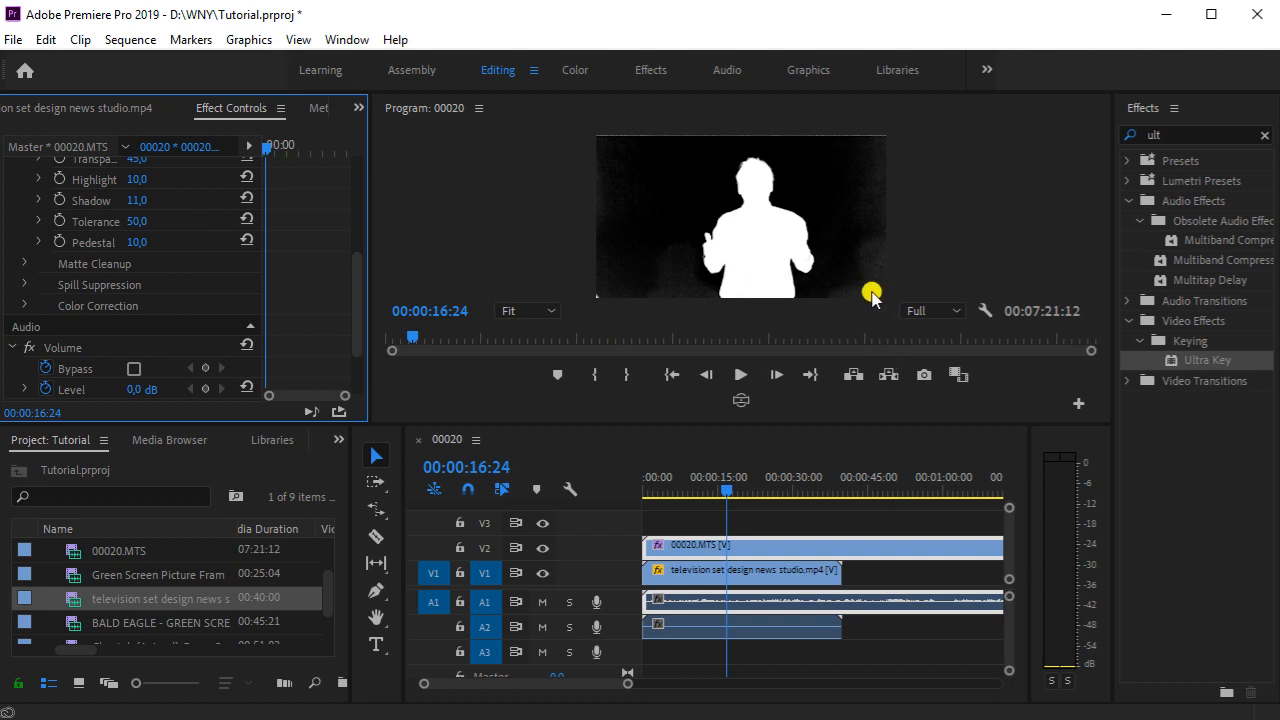
left_click_drag(848, 424, 866, 528)
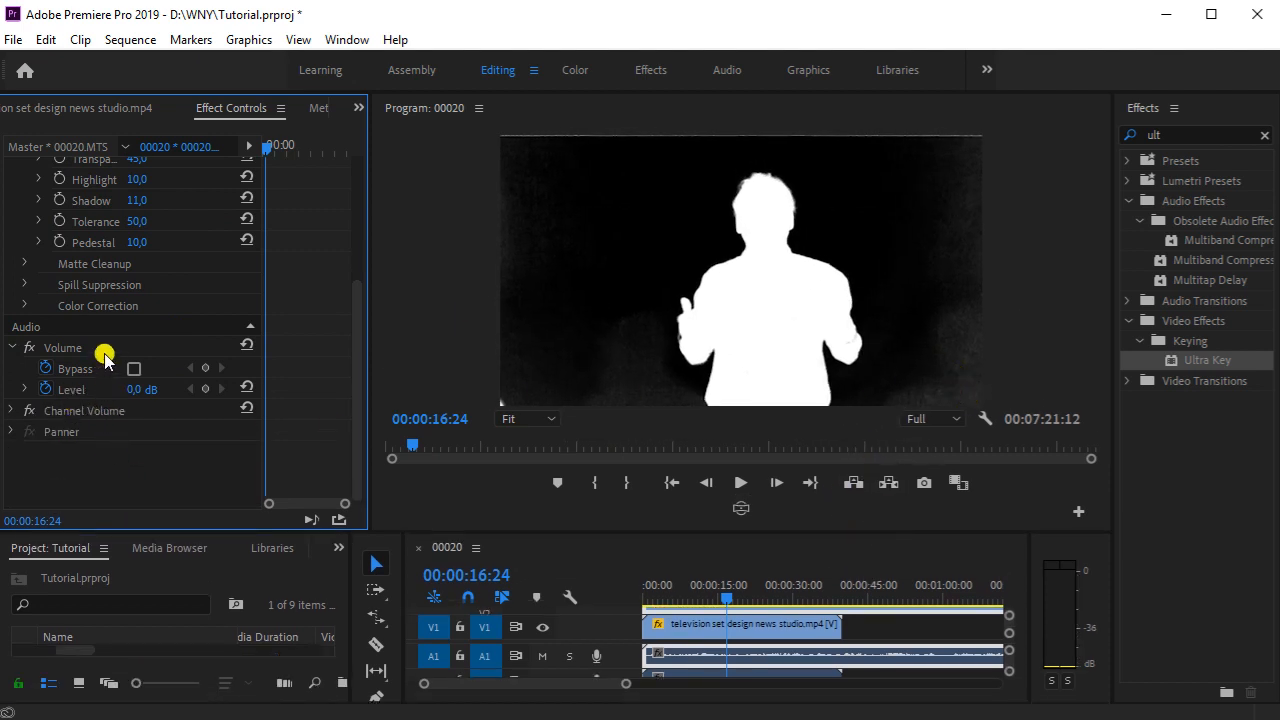
left_click(25, 266)
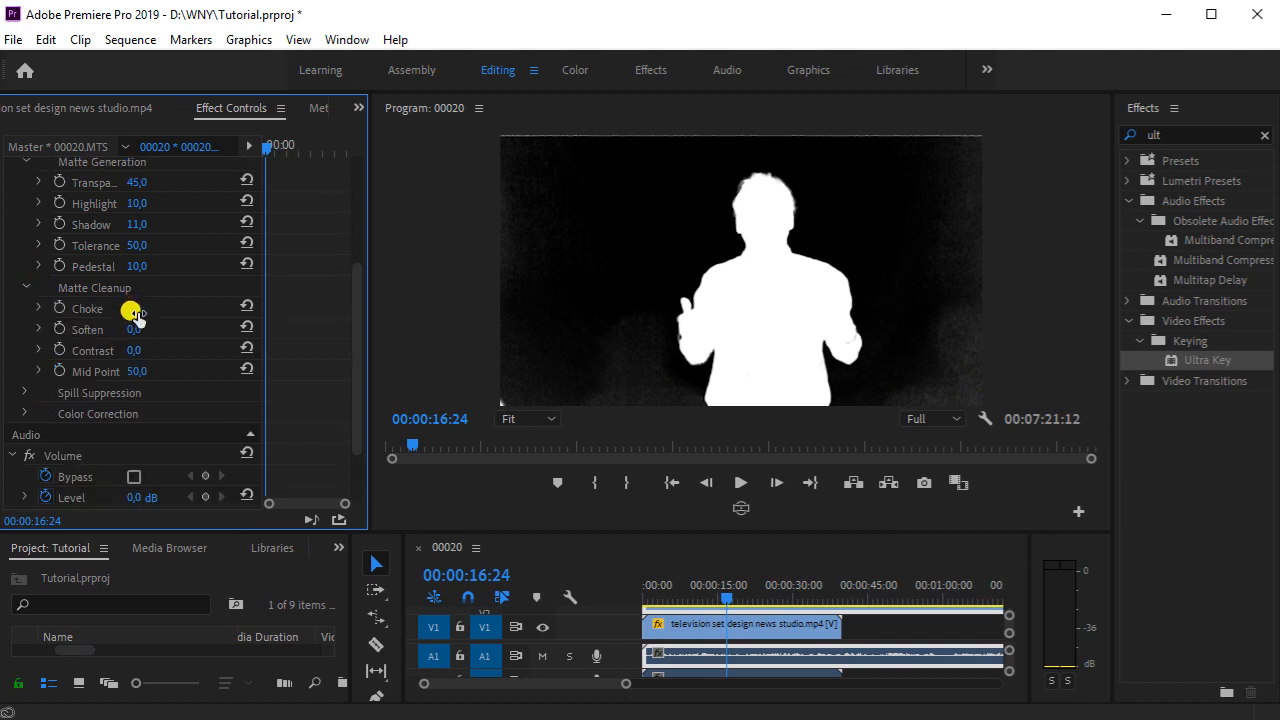
left_click_drag(155, 311, 340, 324)
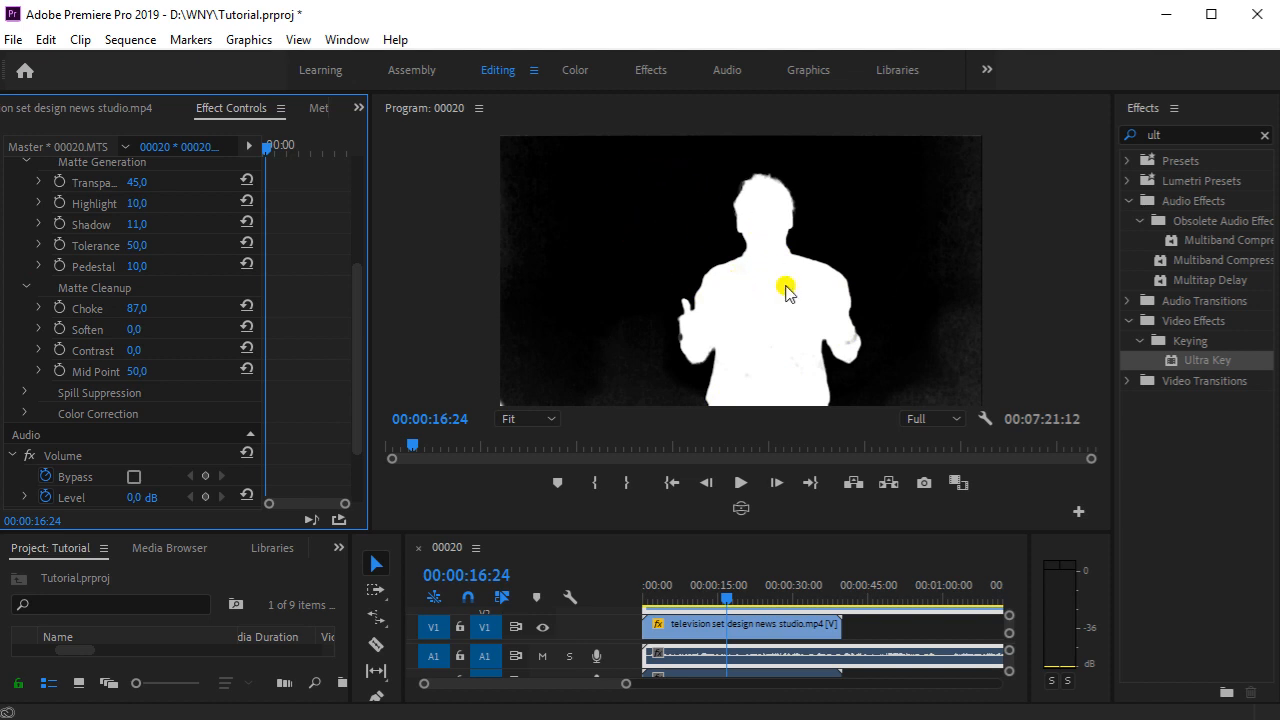
Step: Collapse the Matte Cleanup and Matte Generation settings and set the Ultra Key's output back to Composite
left_click(24, 288)
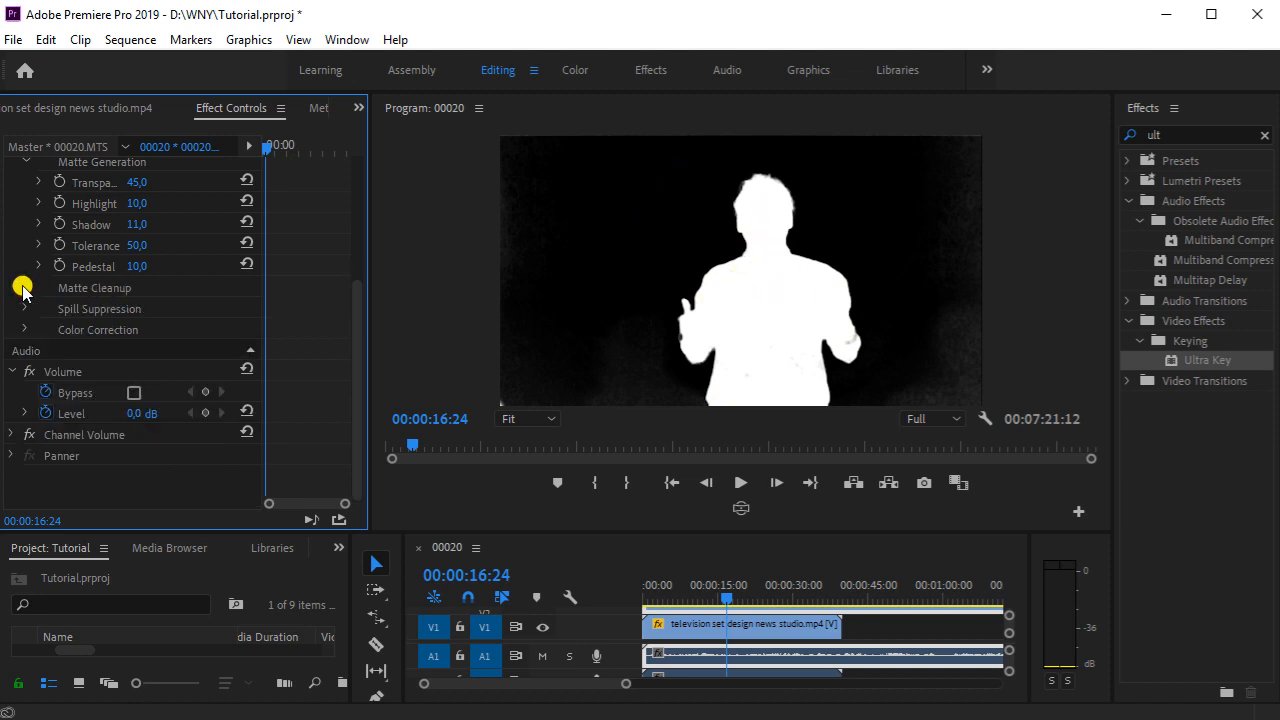
scroll(28, 302, "up", 2)
left_click(24, 218)
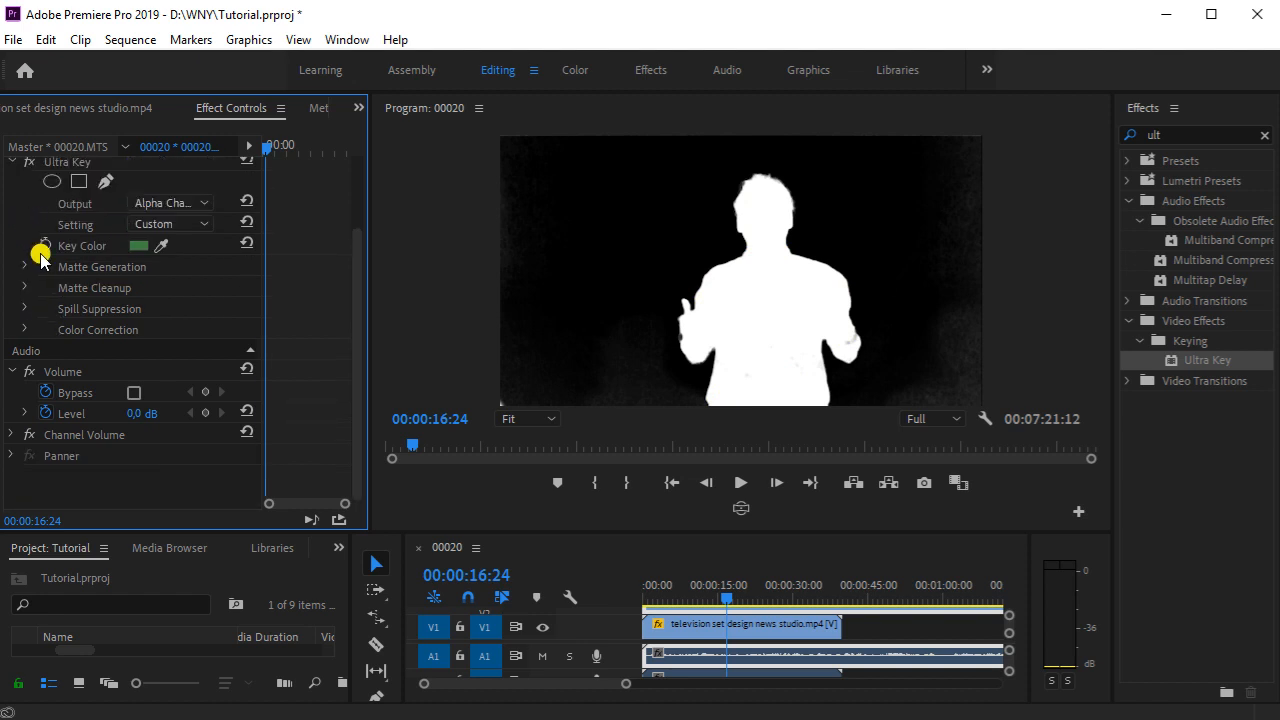
left_click(174, 244)
left_click(179, 264)
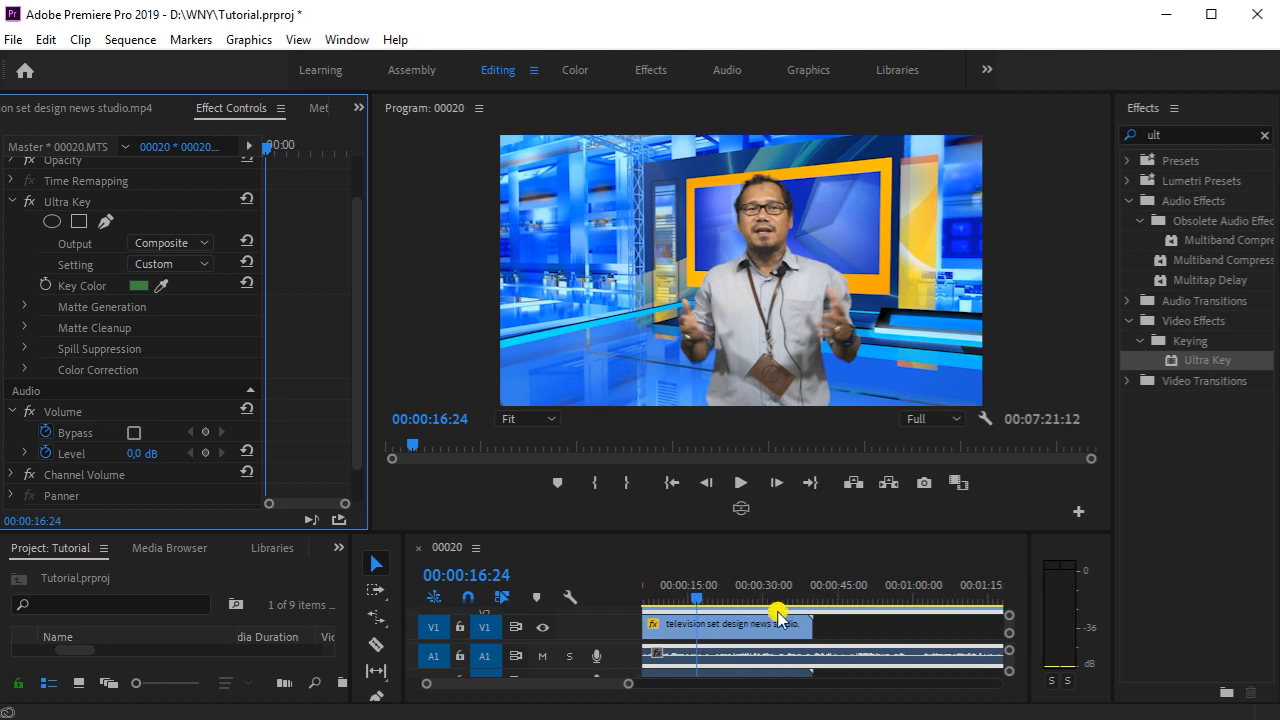
Step: Set 00020.MTS's position to 537, 660 and its scale to 79, and preview the composite before returning to the sequence start
left_click_drag(806, 527, 808, 438)
left_click(757, 574)
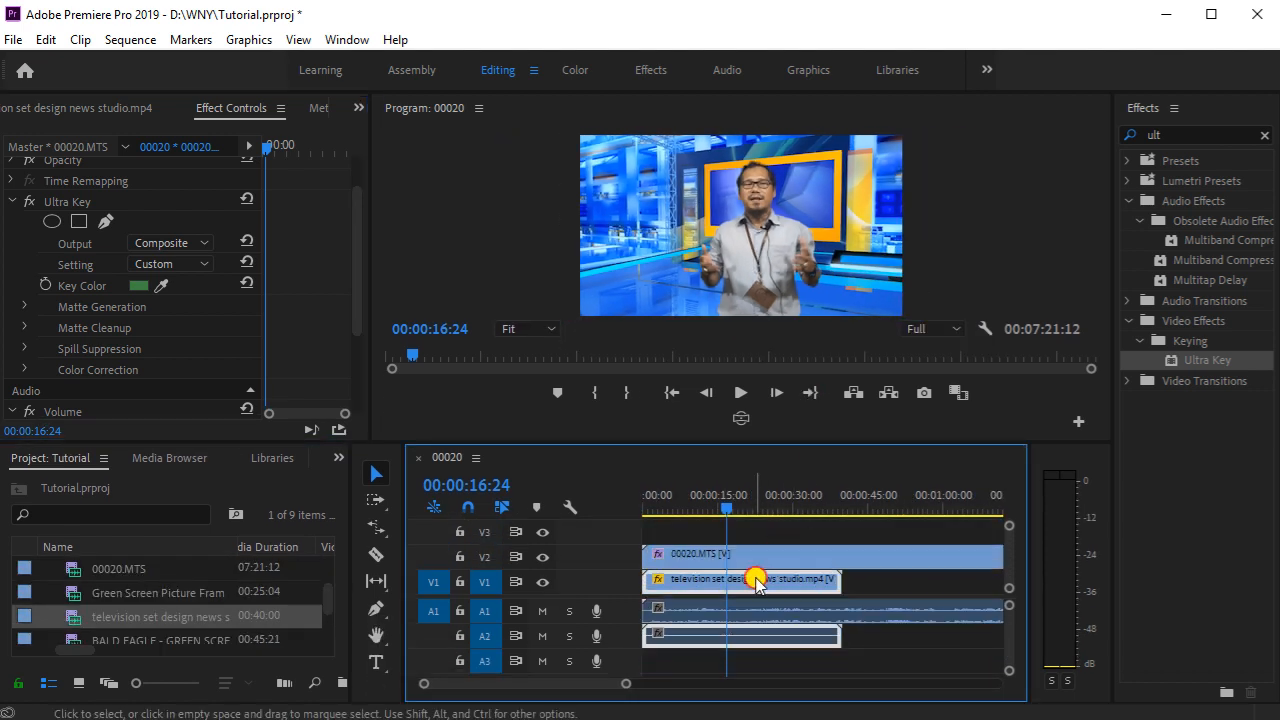
left_click(759, 558)
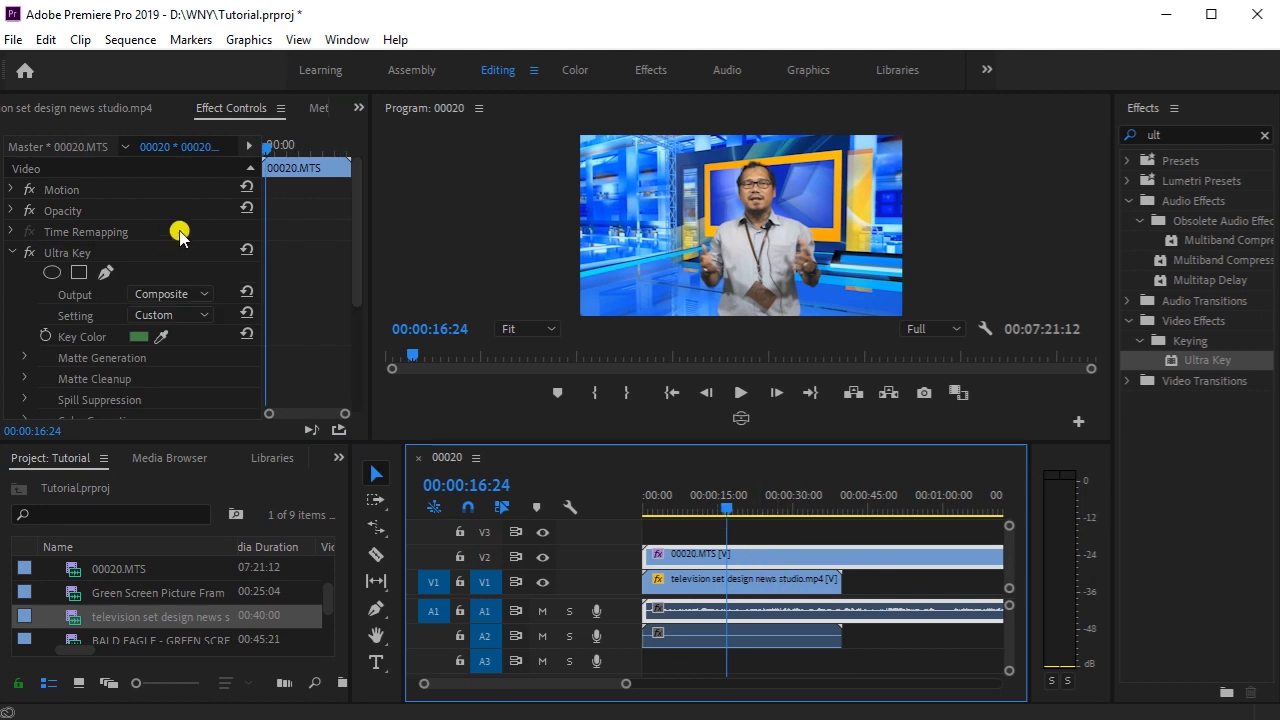
left_click_drag(365, 224, 434, 229)
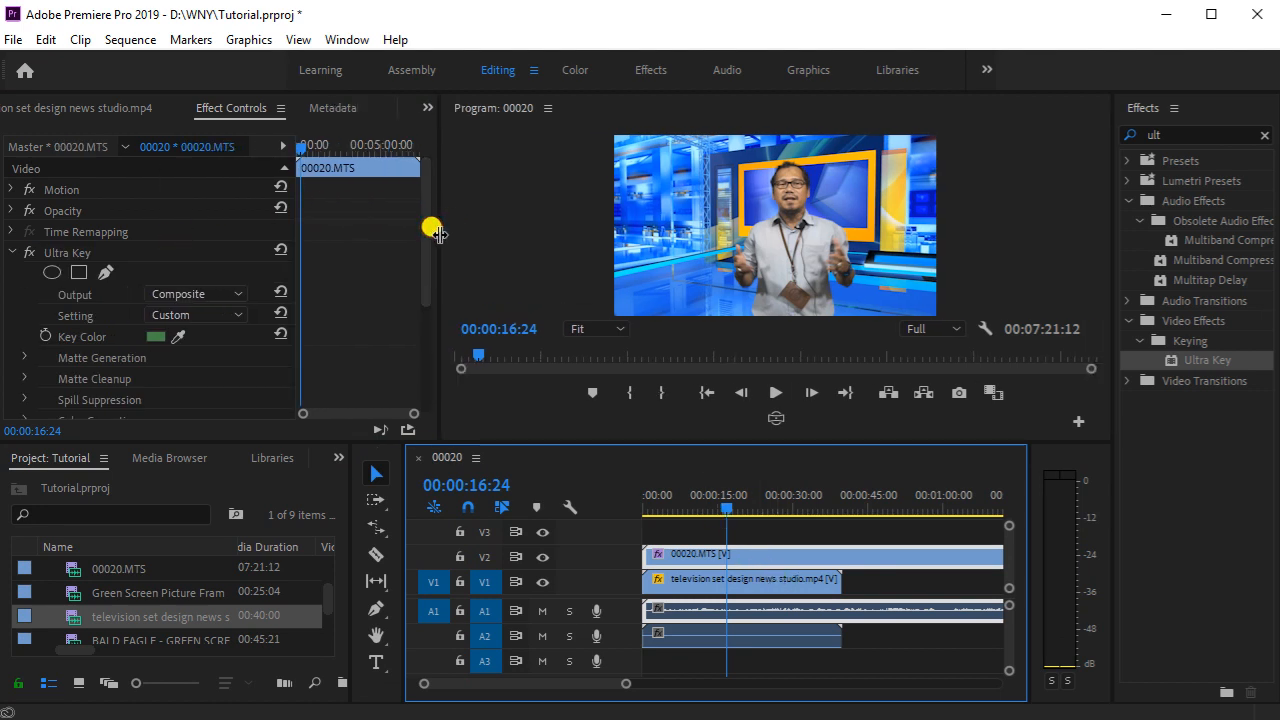
left_click(11, 252)
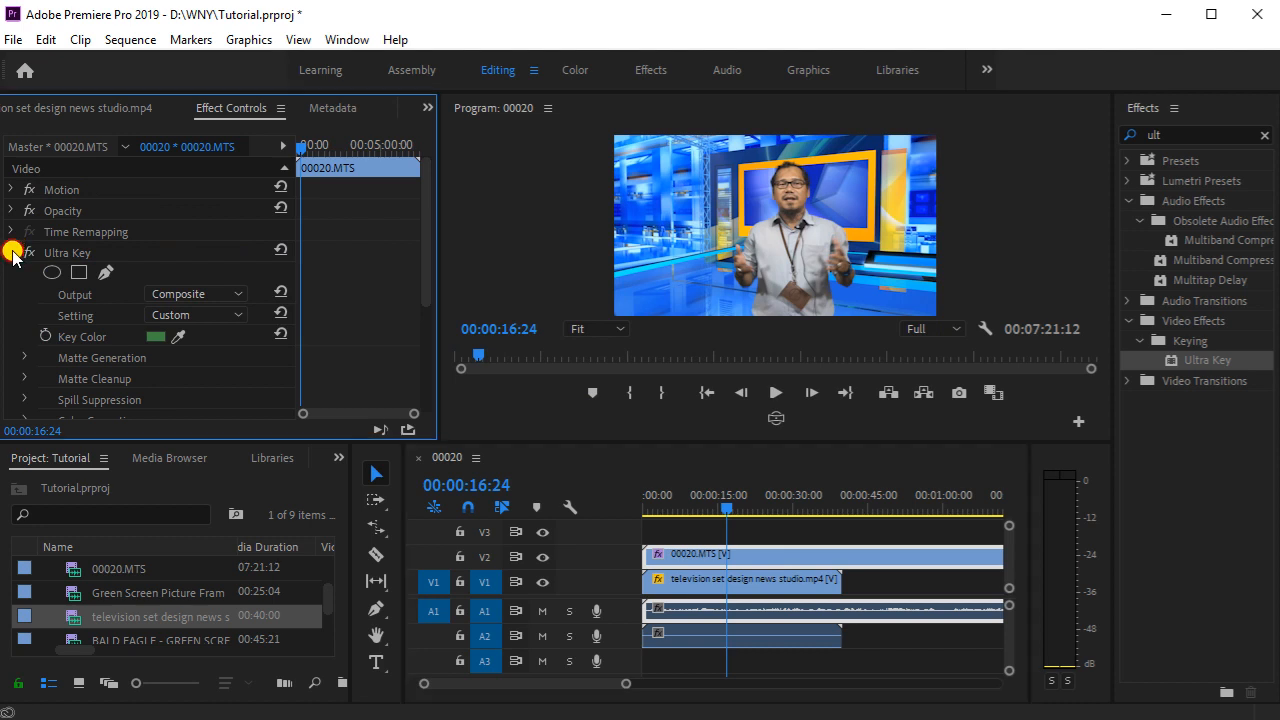
left_click(11, 189)
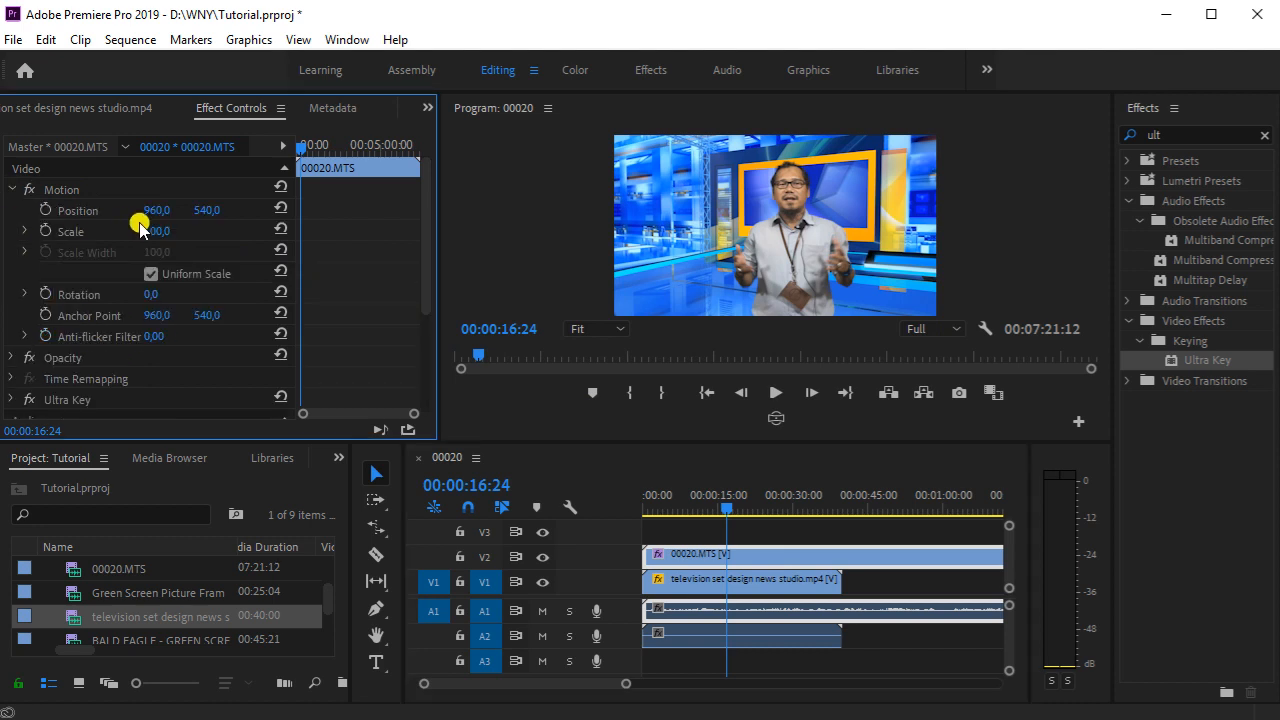
left_click_drag(189, 212, 8, 212)
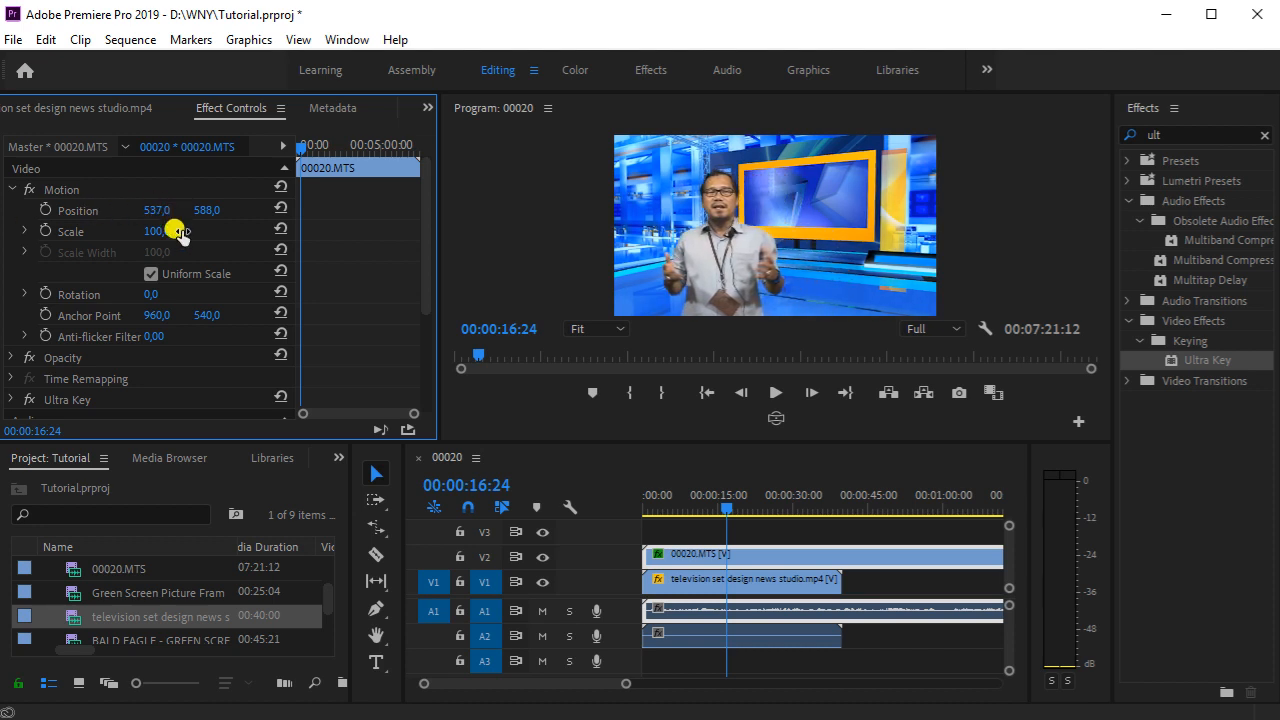
left_click_drag(149, 226, 310, 214)
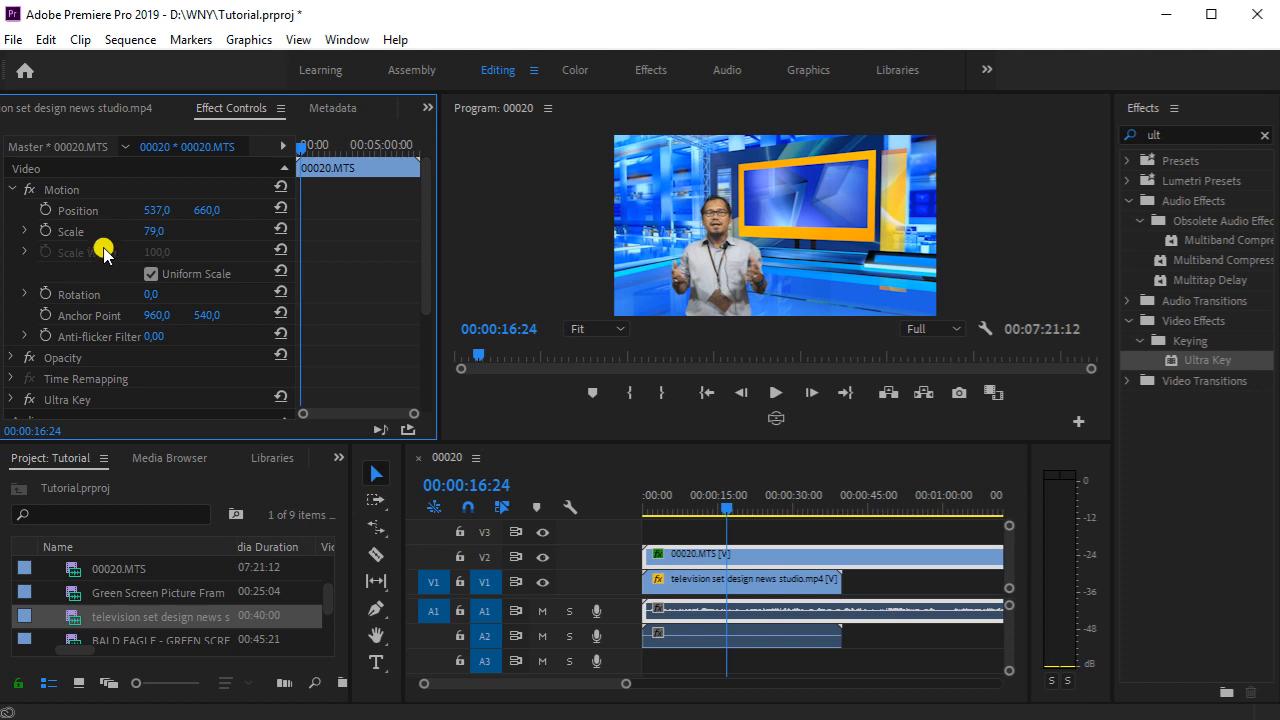
left_click(776, 394)
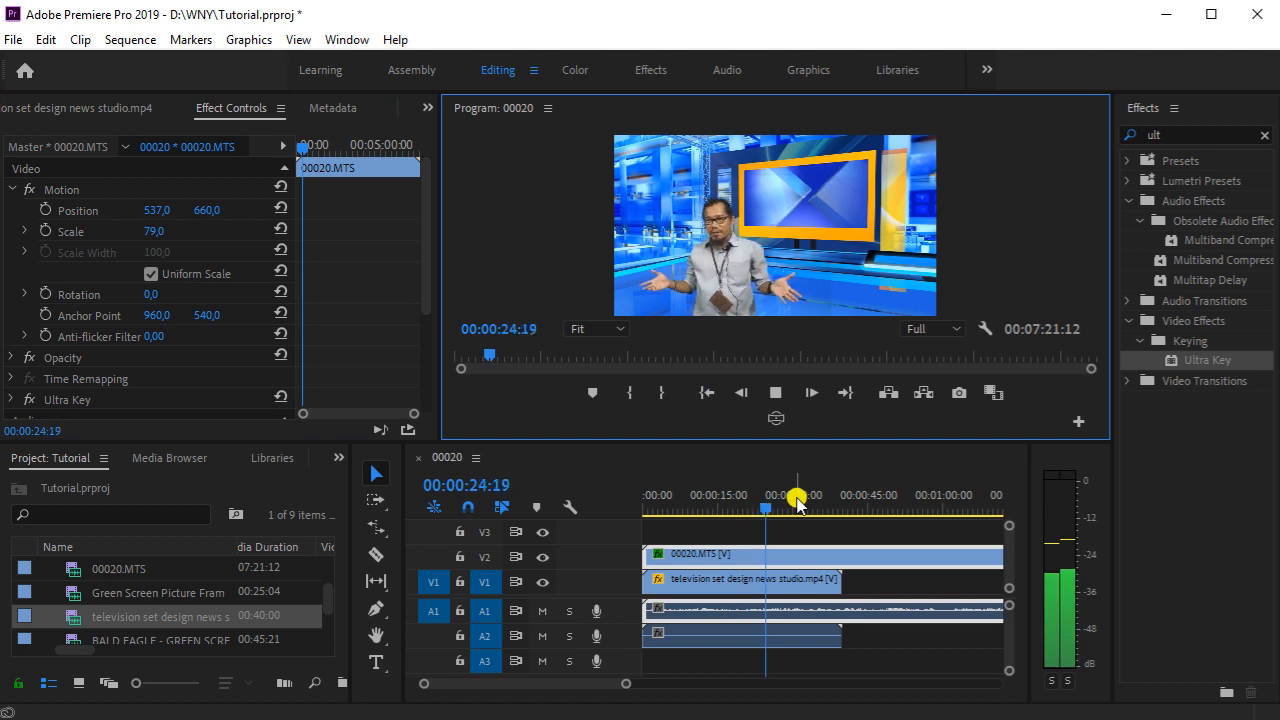
left_click_drag(834, 506, 632, 517)
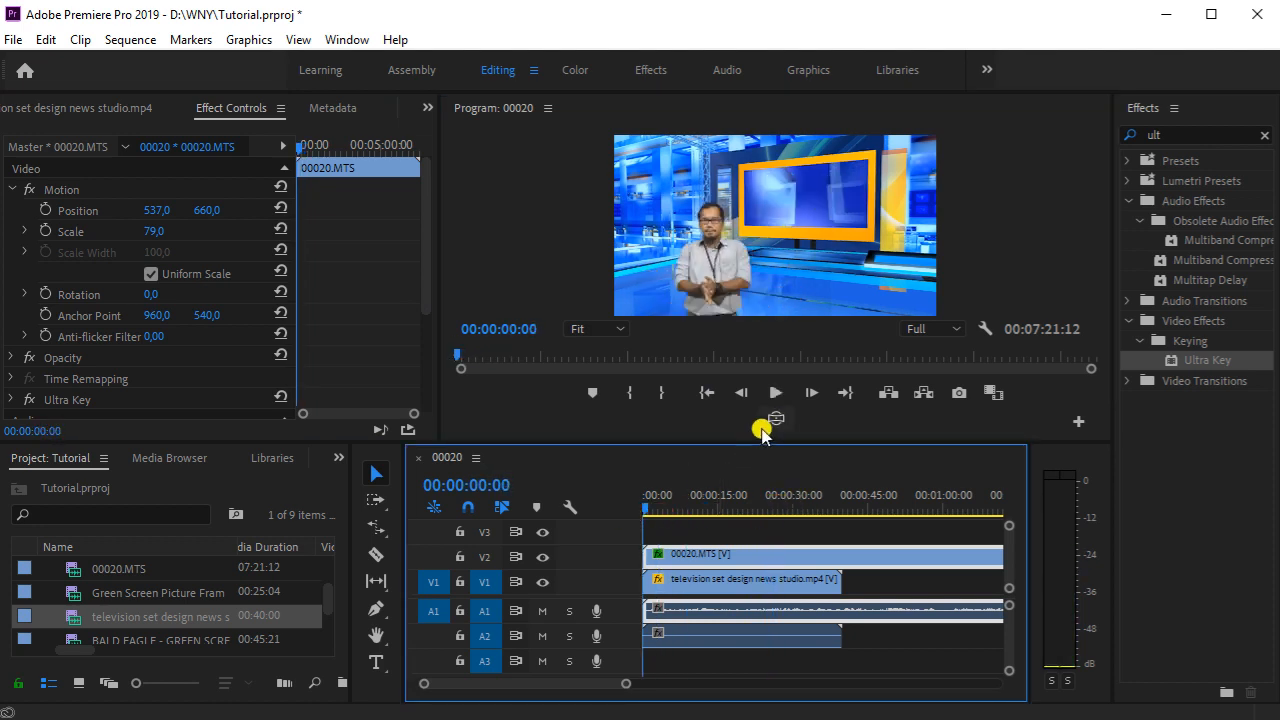
Step: Open the BALD EAGLE green screen clip for preview and place it on V2 at about 00:01:09
scroll(220, 628, "down", 3)
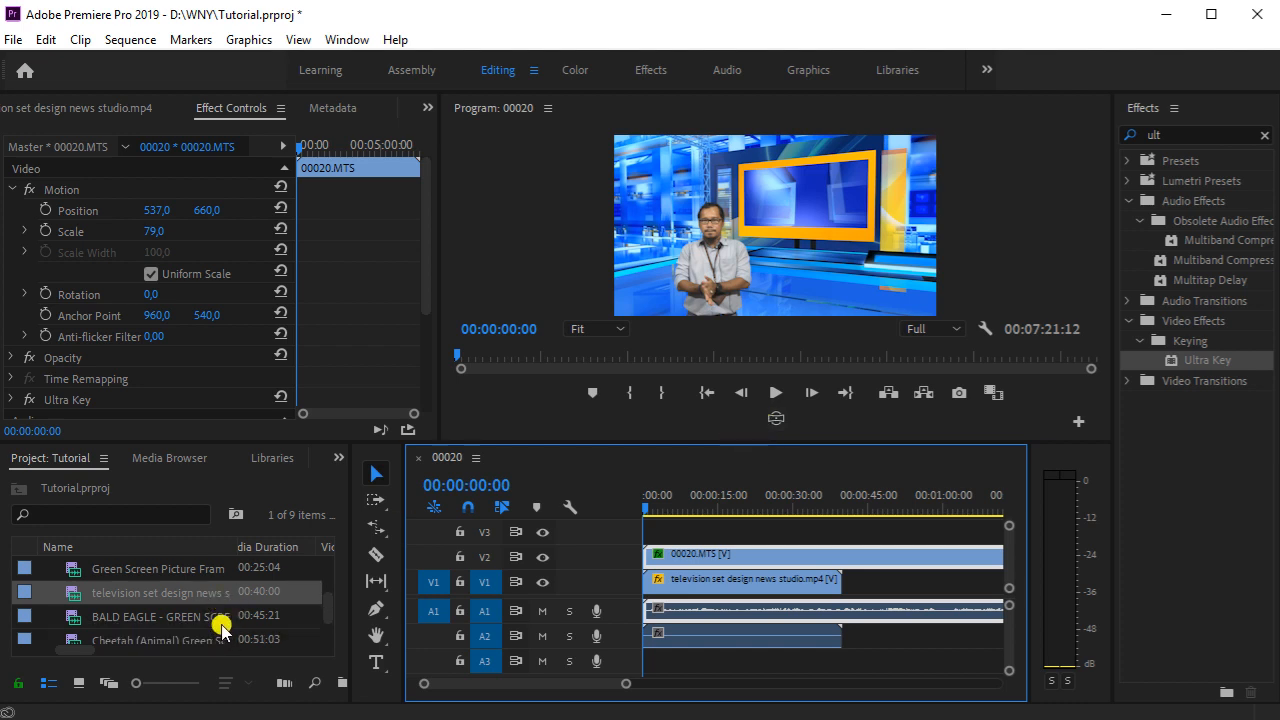
left_click(118, 620)
scroll(125, 605, "up", 2)
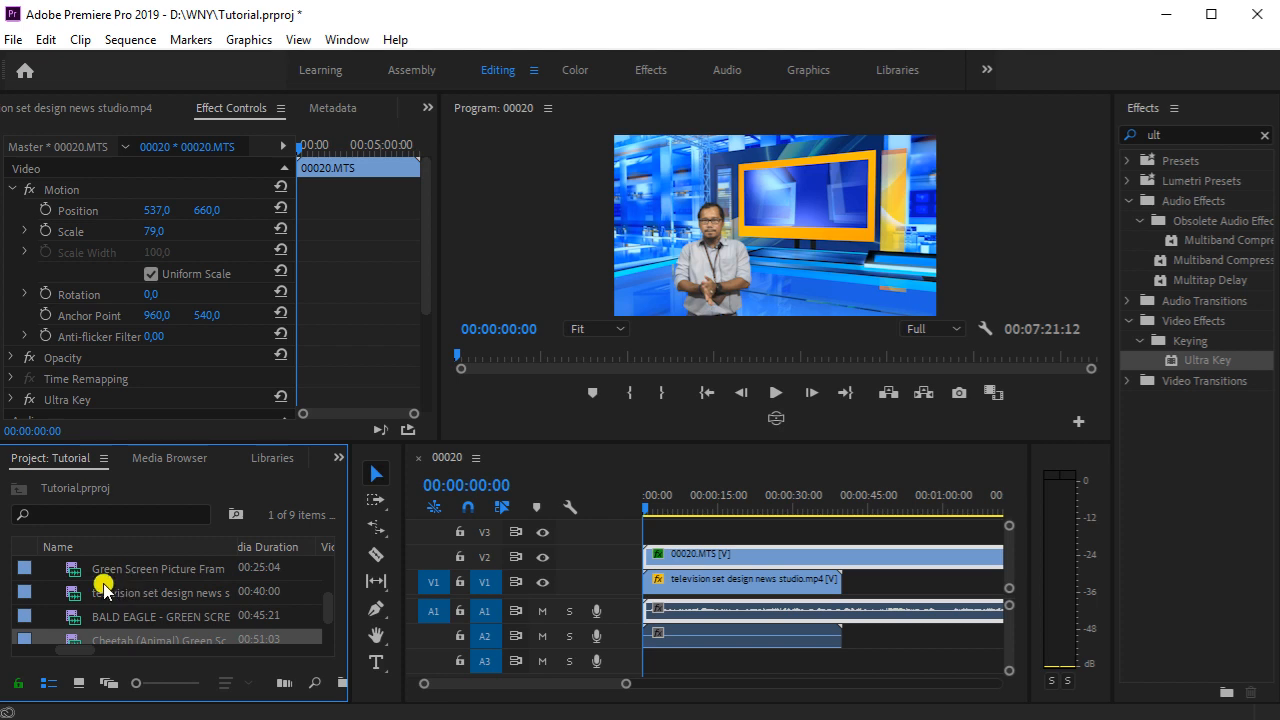
scroll(140, 590, "up", 2)
scroll(135, 620, "down", 2)
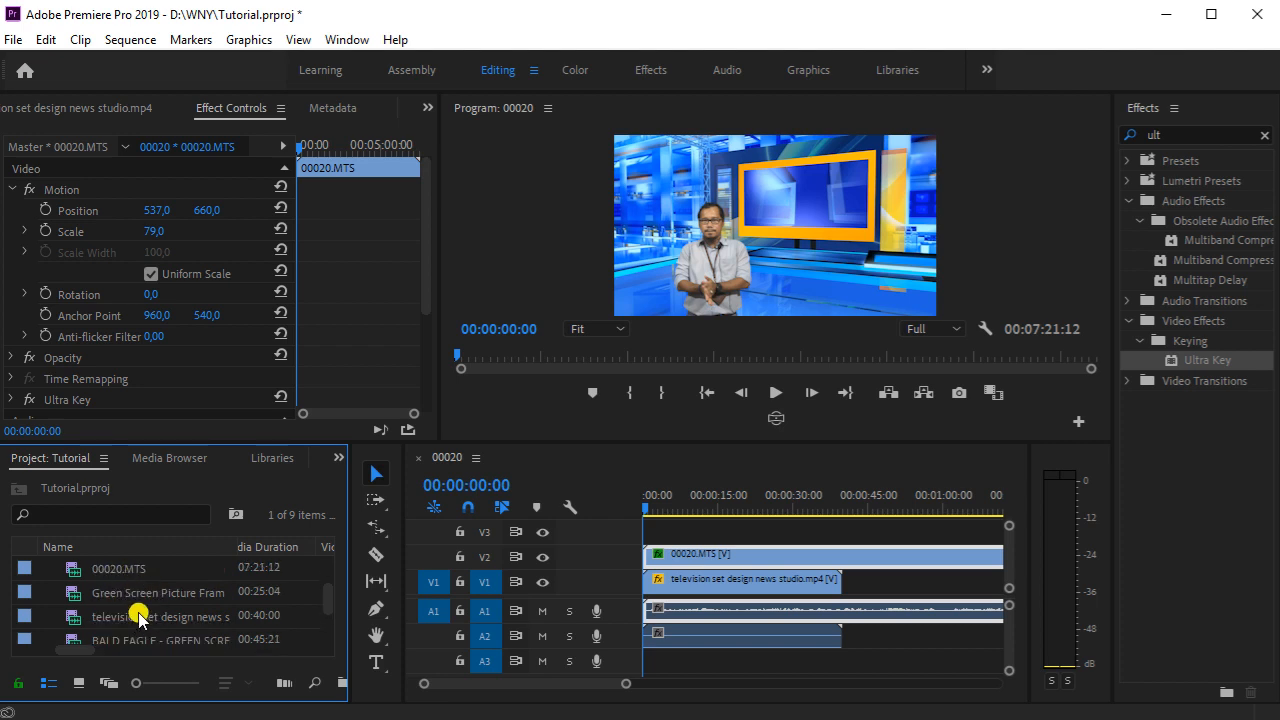
double_click(121, 617)
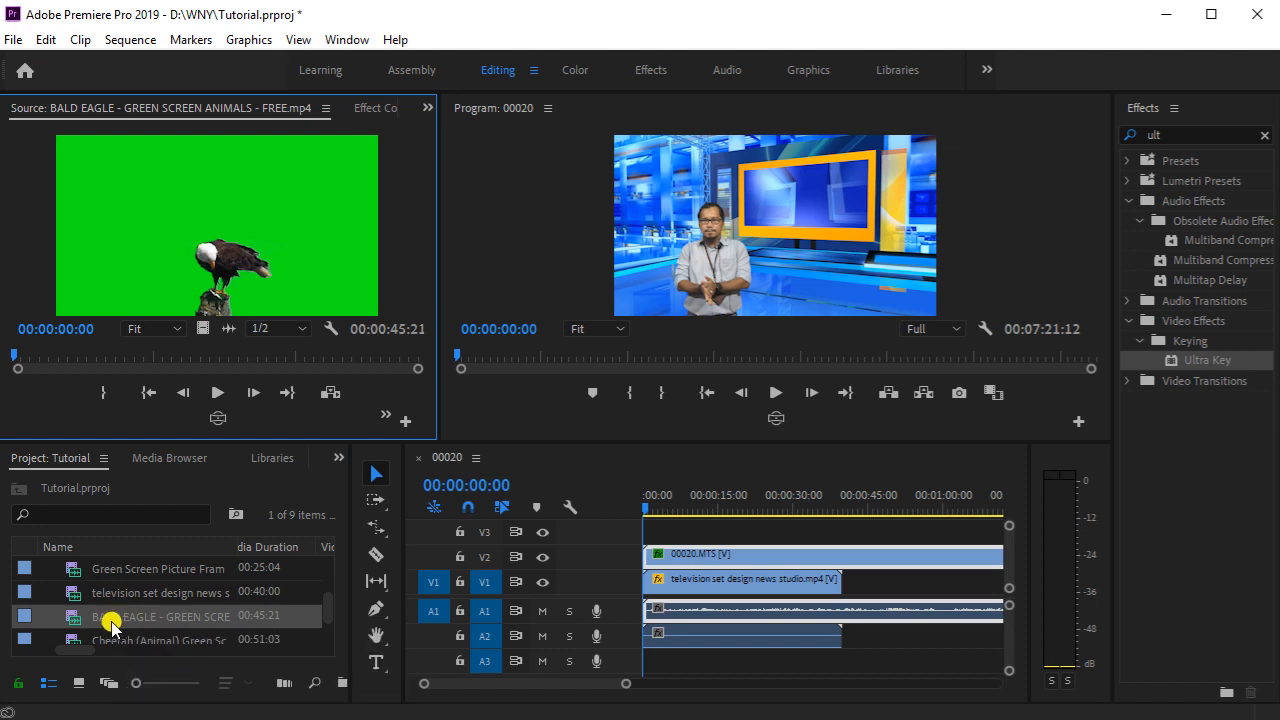
left_click_drag(118, 620, 1111, 583)
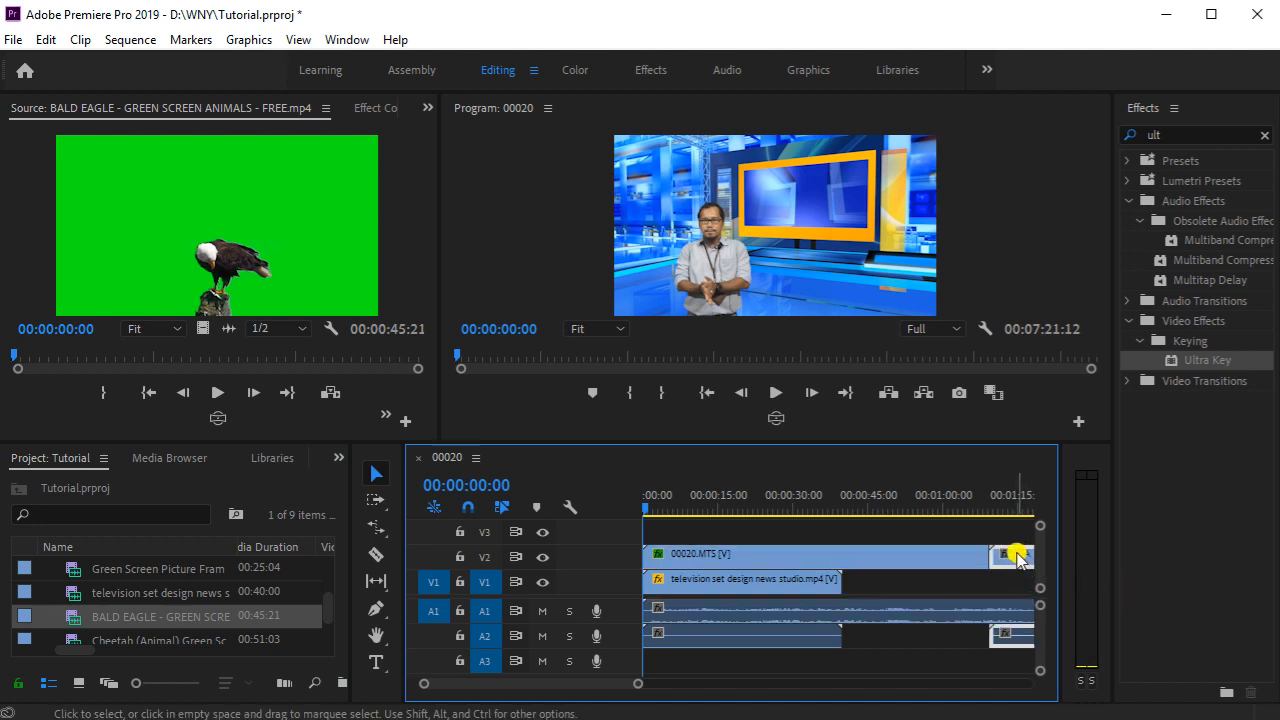
Step: Apply Ultra Key to the bald eagle clip and open its key colour settings in the effect controls
left_click_drag(1206, 360, 1006, 557)
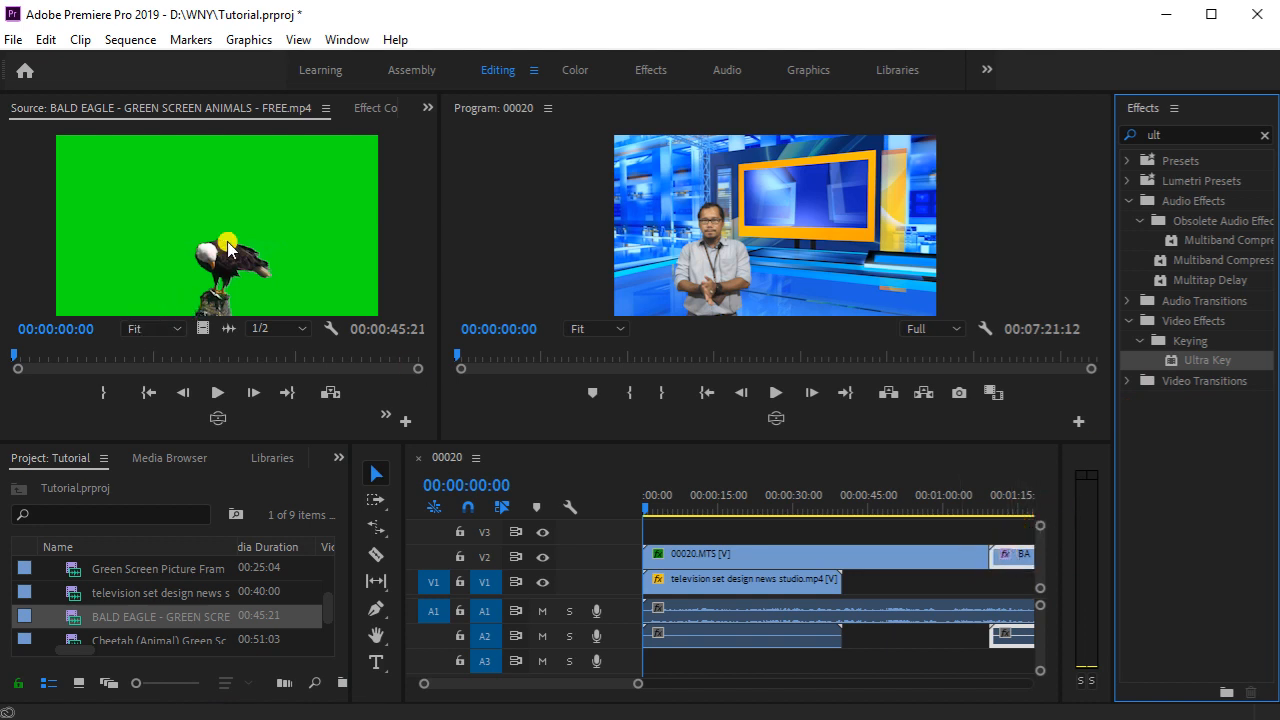
left_click(372, 110)
scroll(104, 338, "down", 3)
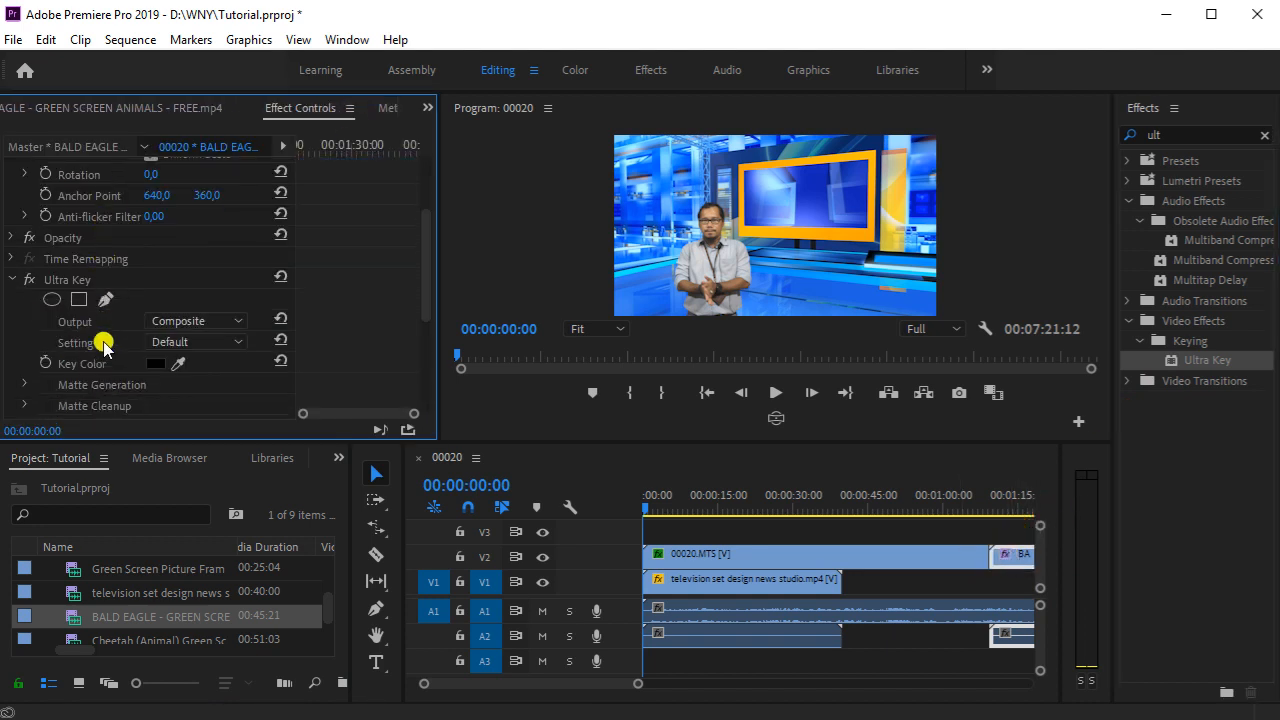
scroll(104, 345, "down", 2)
left_click(180, 304)
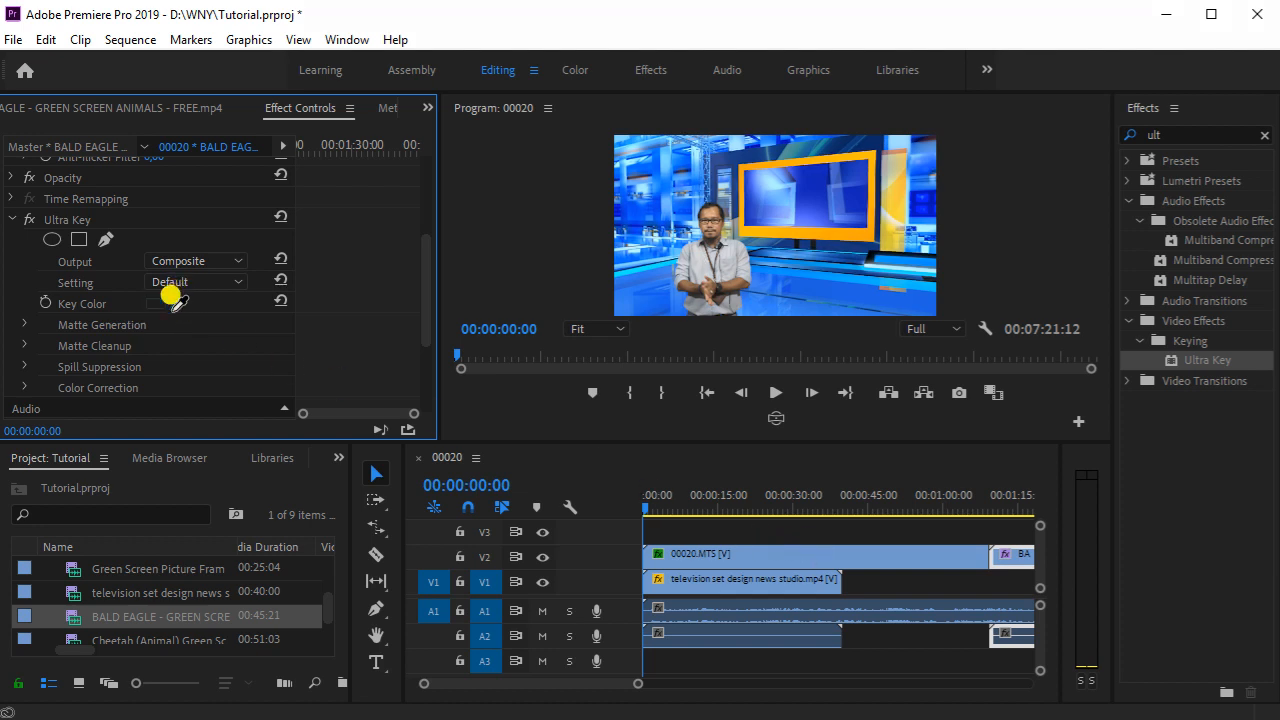
Step: Move the bald eagle clip to V3 at about 00:00:10 and sample its green background as the Ultra Key colour
left_click_drag(646, 506, 1000, 528)
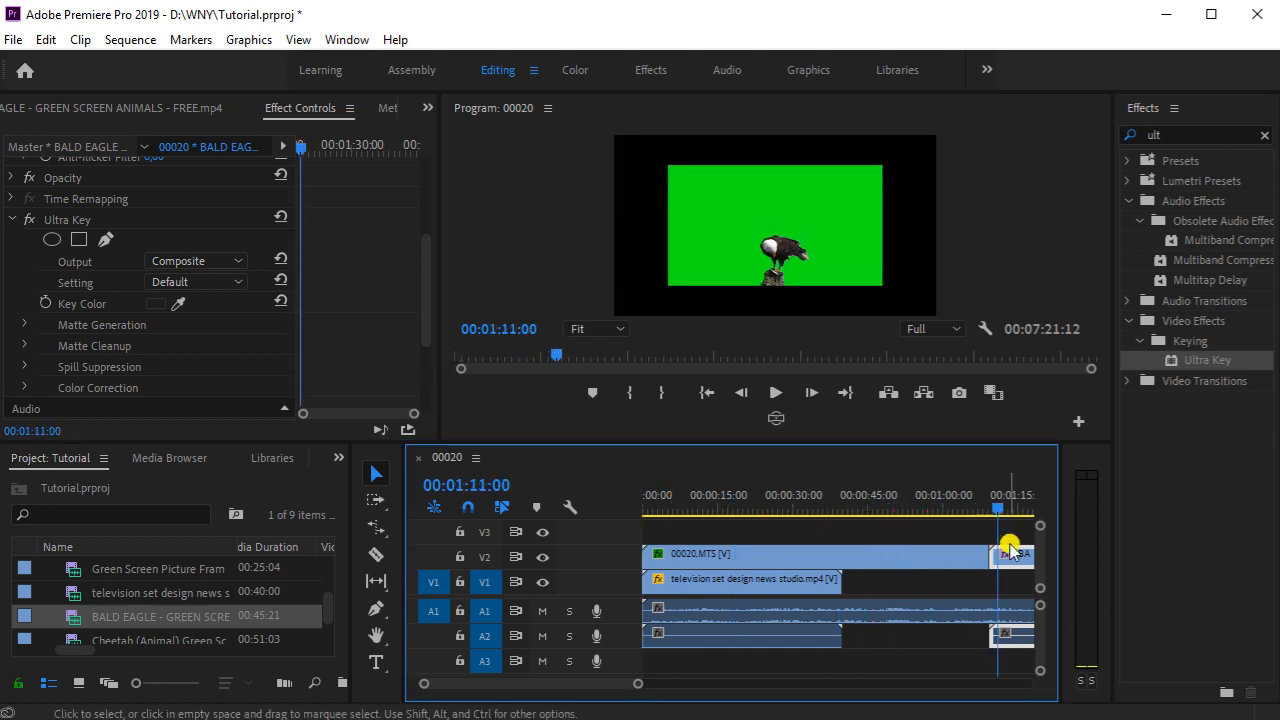
left_click_drag(1010, 560, 709, 531)
left_click_drag(997, 512, 698, 525)
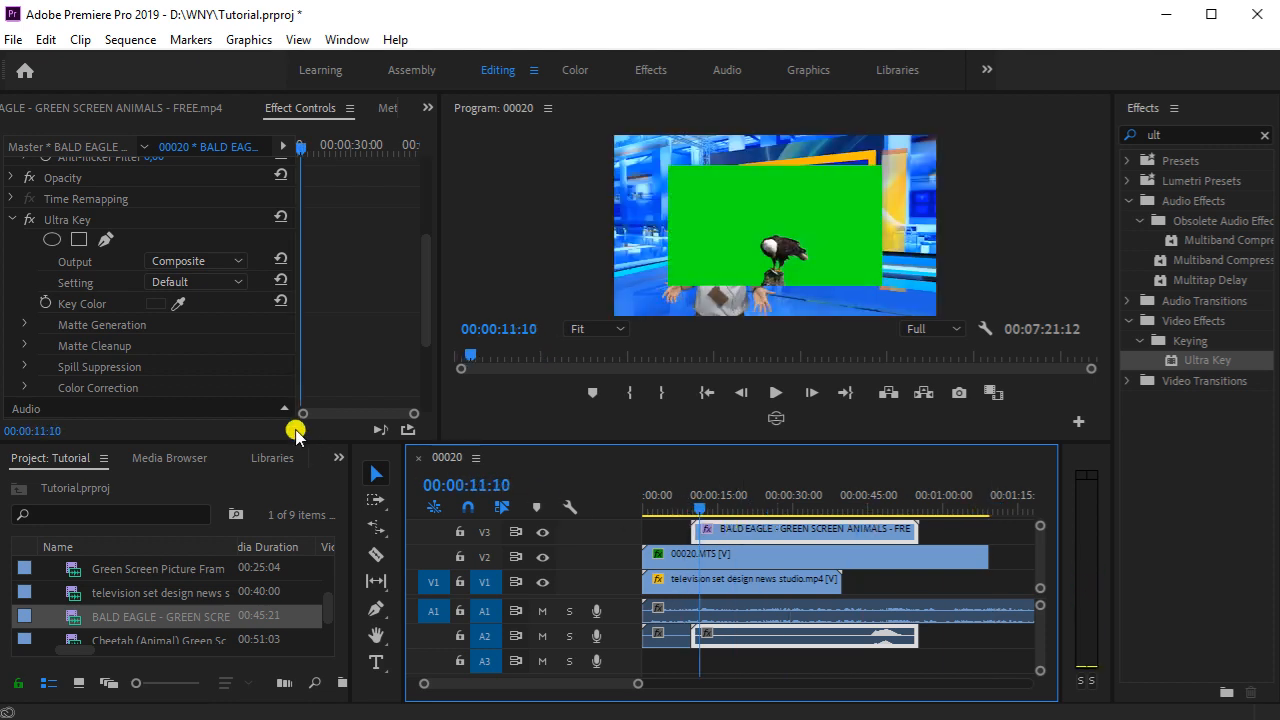
left_click(178, 303)
left_click(832, 226)
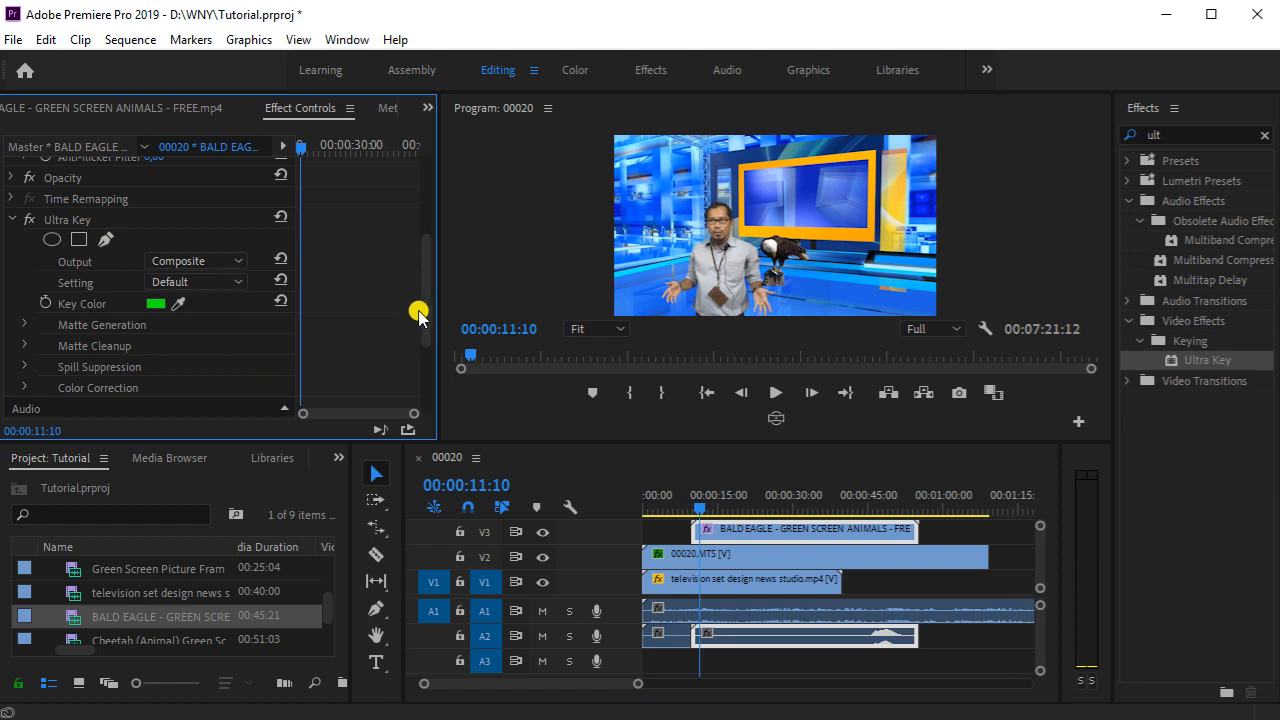
Step: Set the bald eagle clip's scale to 140 and its position to 1137, 587
scroll(413, 313, "down", 5)
left_click_drag(423, 314, 420, 163)
left_click_drag(160, 232, 231, 243)
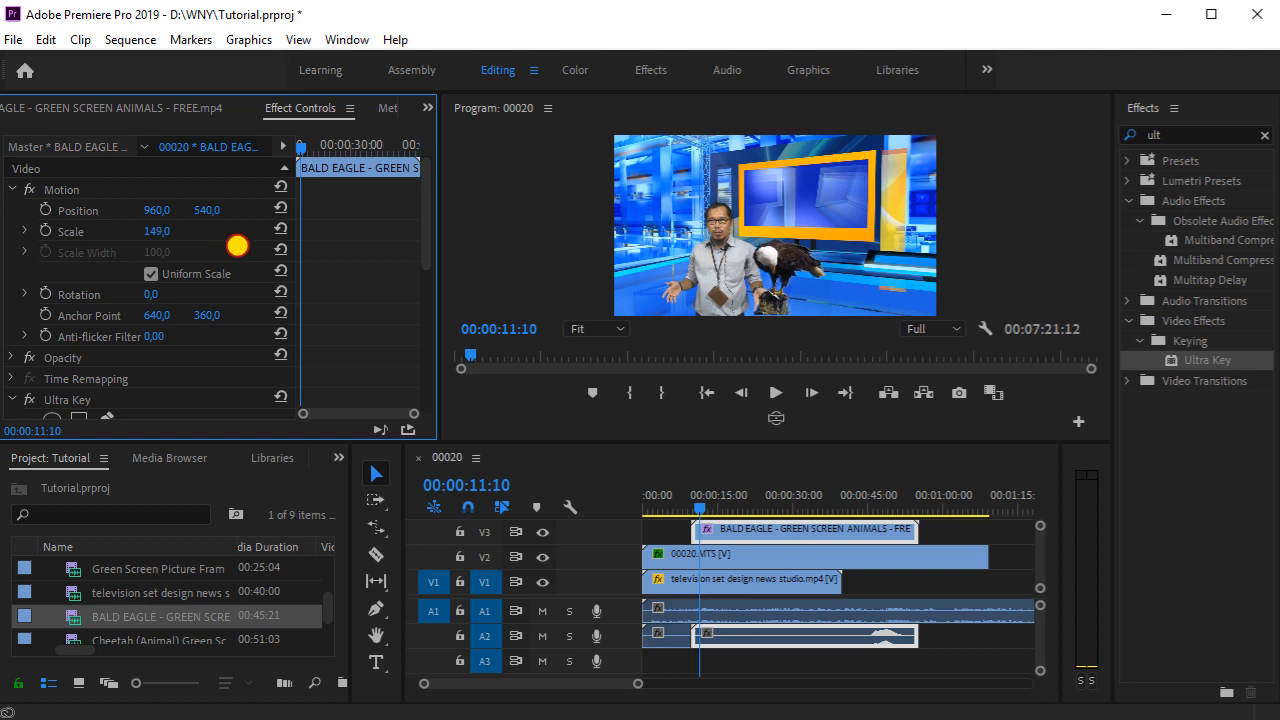
left_click_drag(237, 245, 227, 246)
left_click_drag(139, 208, 204, 216)
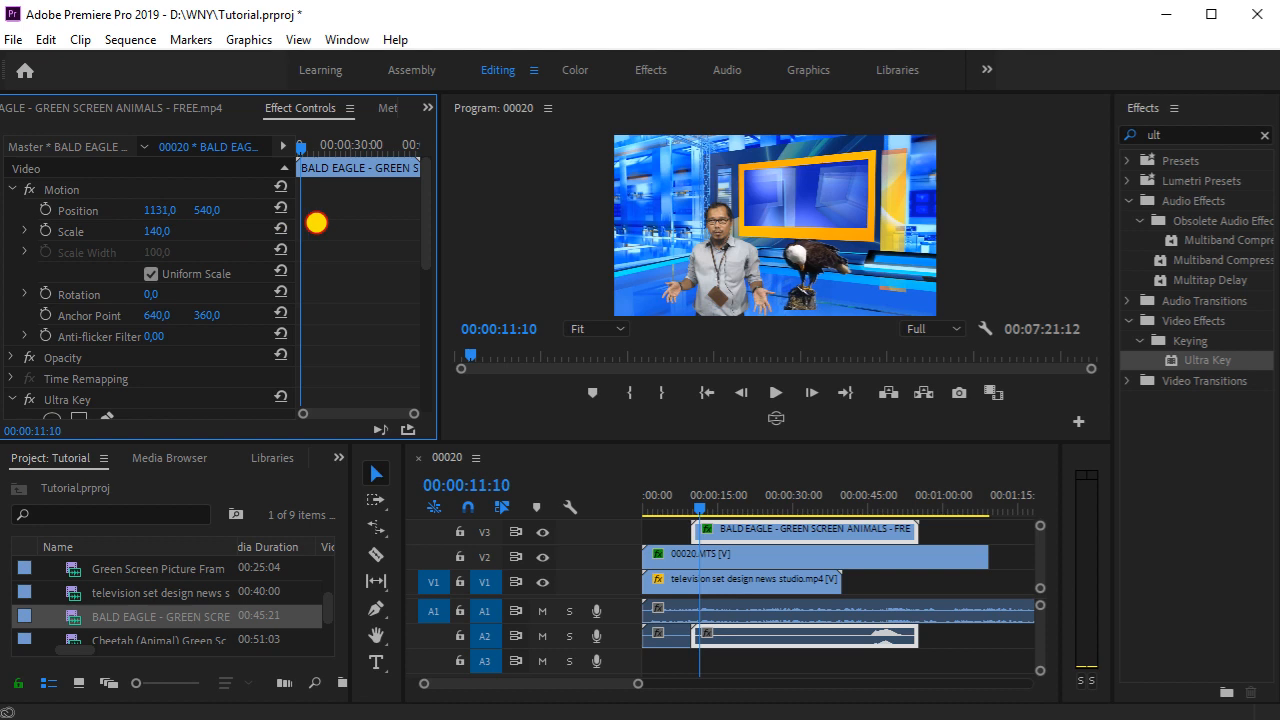
mouse_move(213, 213)
left_mouse_down()
mouse_move(180, 211)
mouse_move(237, 216)
left_mouse_up()
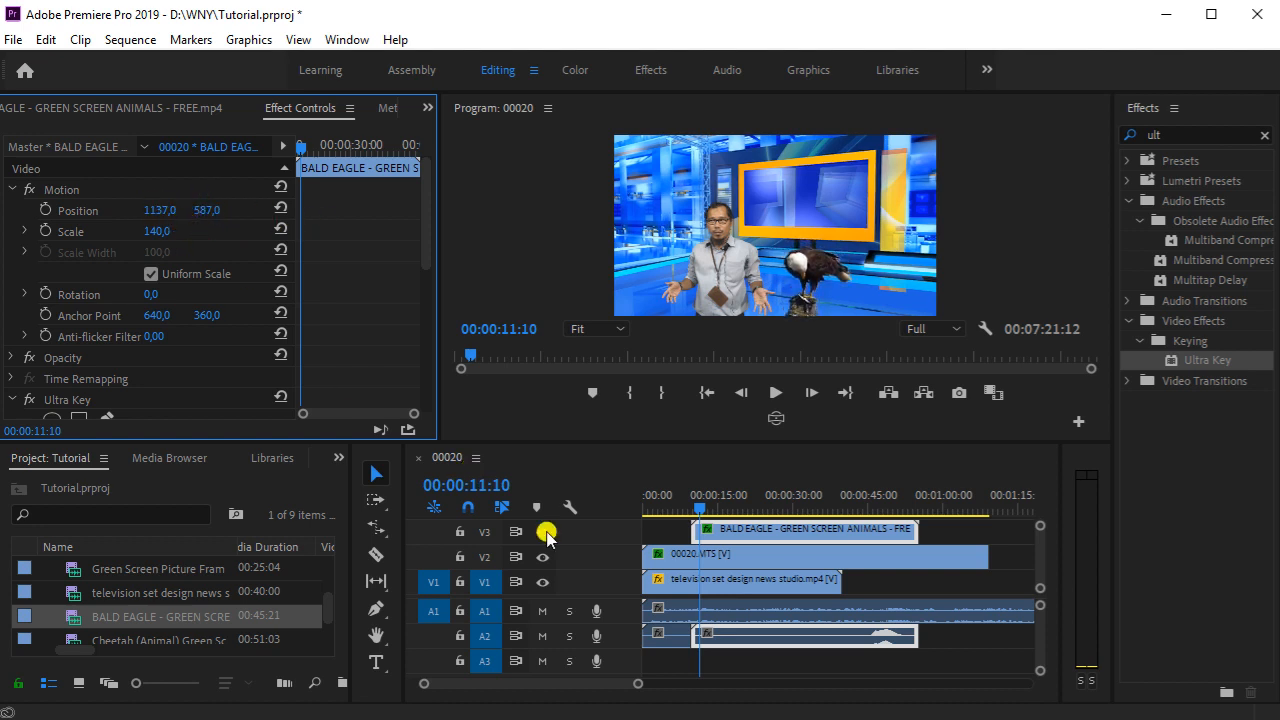
Step: Preview the composite from the sequence start and again from about 00:00:30 in an enlarged program monitor, stopping at 00:00:42:05
left_click_drag(700, 513, 634, 513)
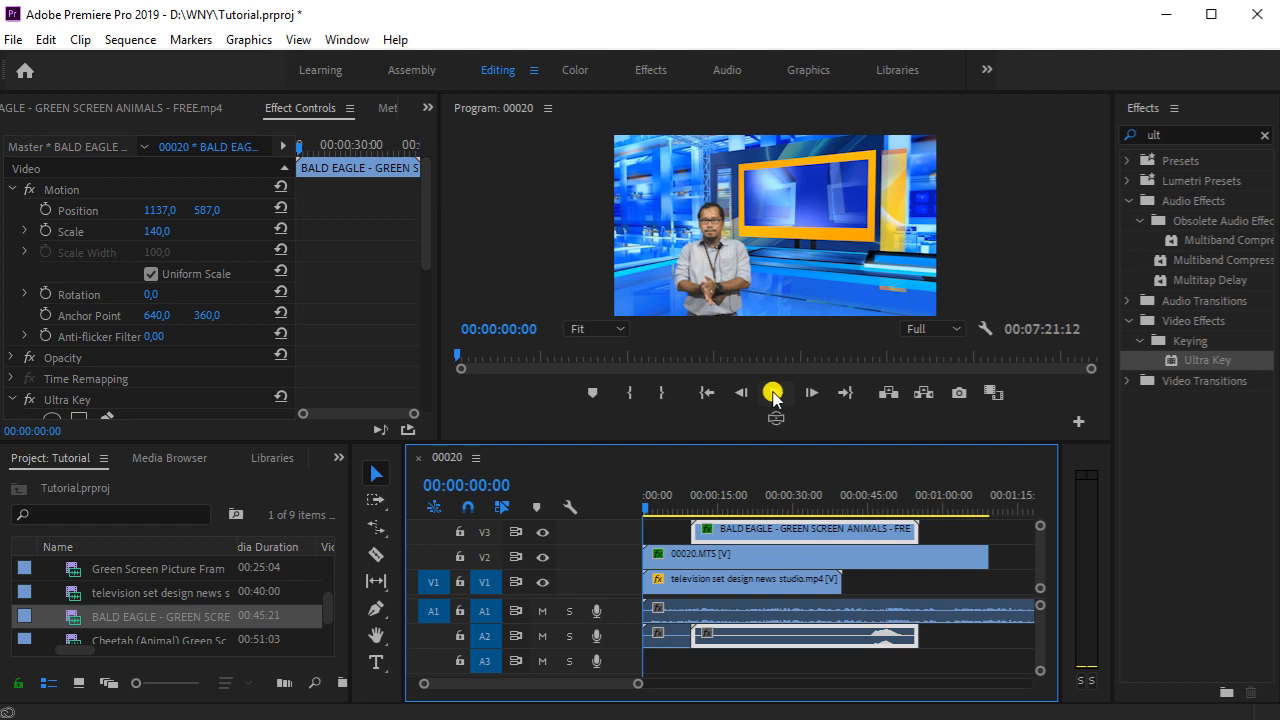
left_click(773, 392)
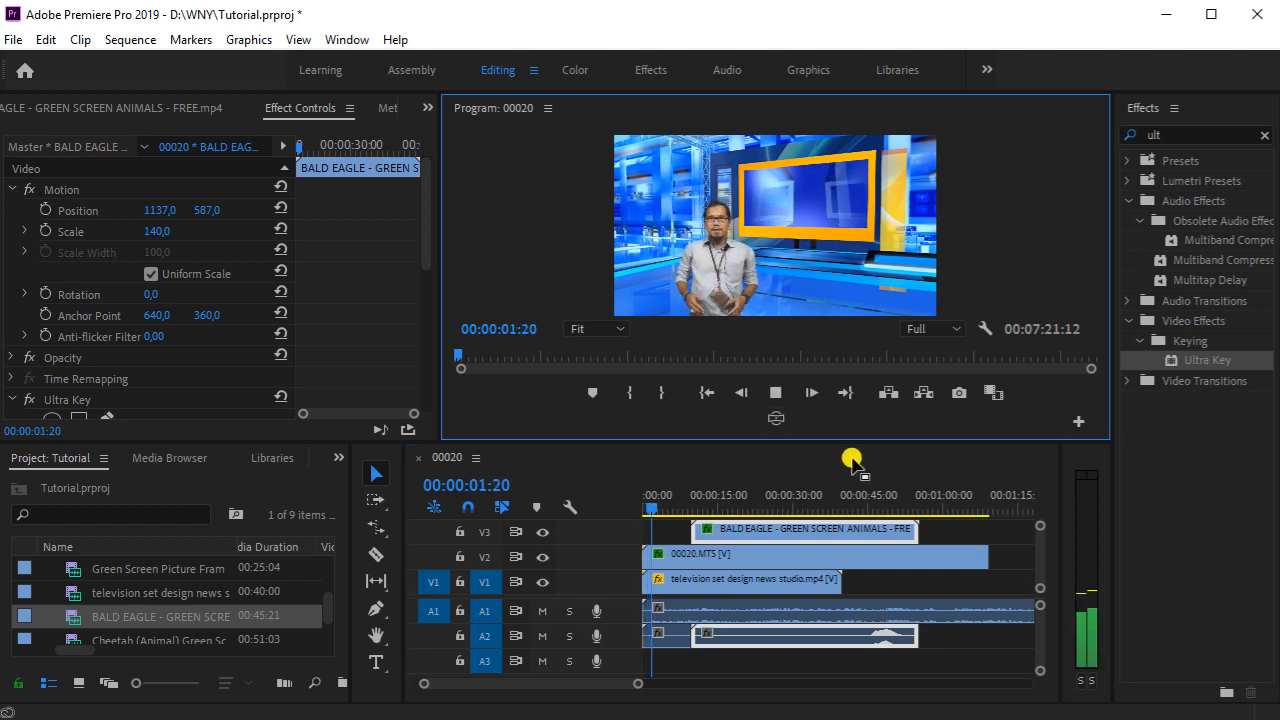
left_click_drag(860, 443, 870, 488)
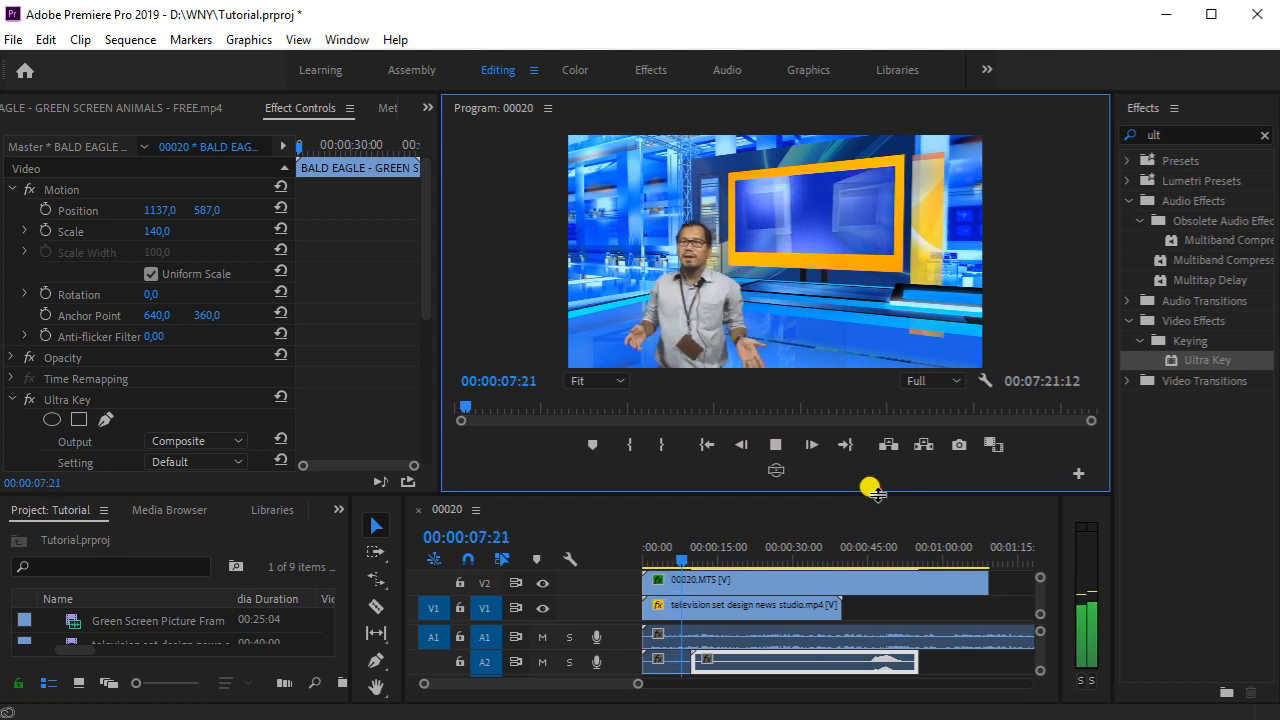
left_click_drag(871, 486, 877, 408)
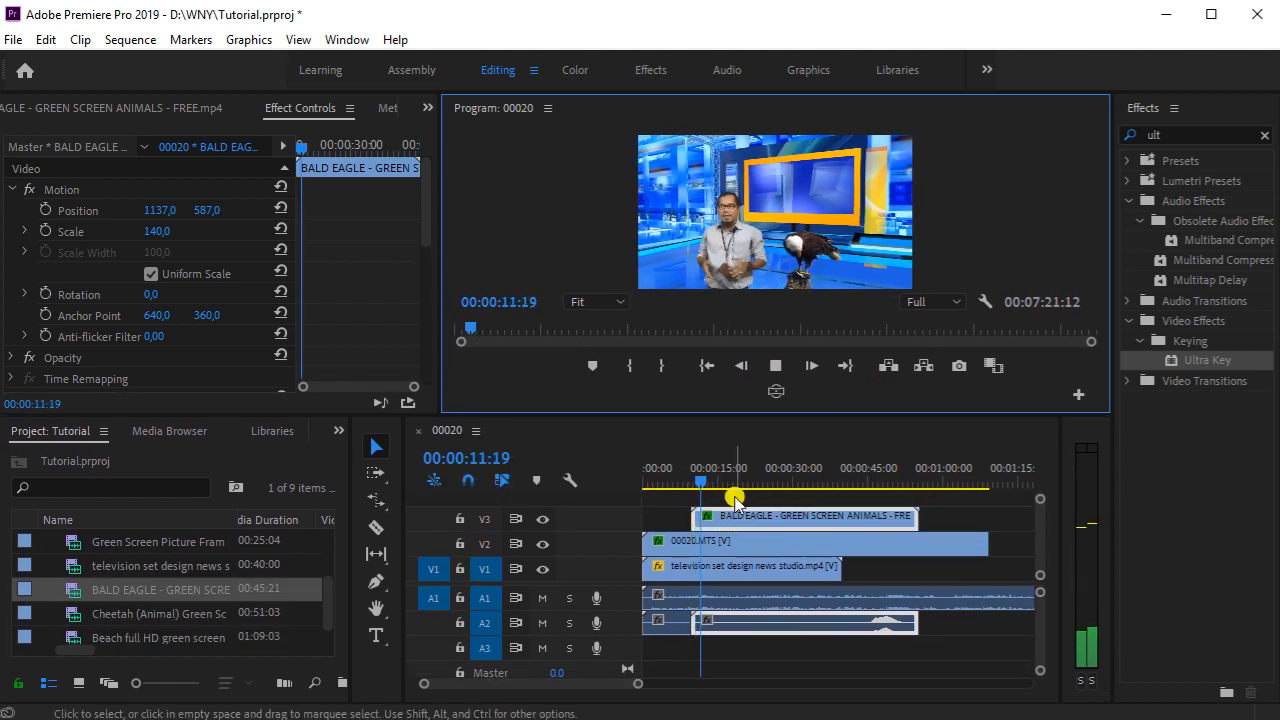
left_click(693, 484)
left_click_drag(693, 484, 795, 476)
left_click(777, 367)
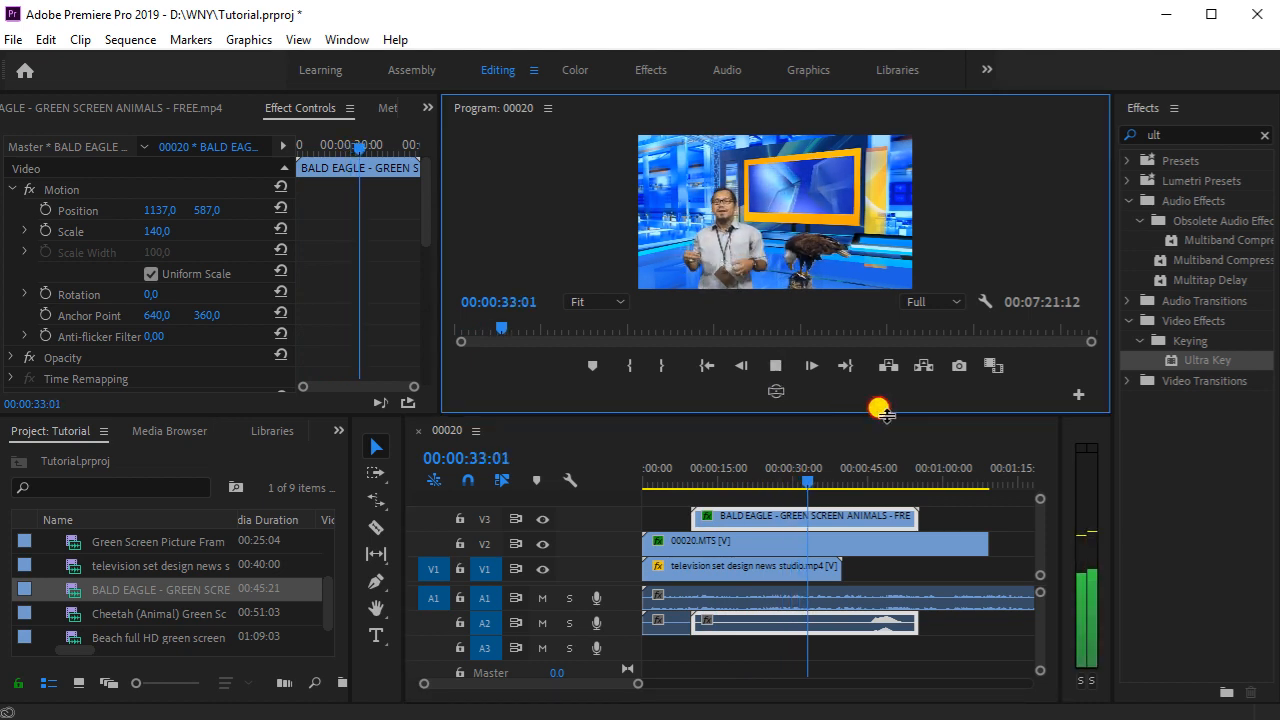
left_click_drag(880, 408, 926, 515)
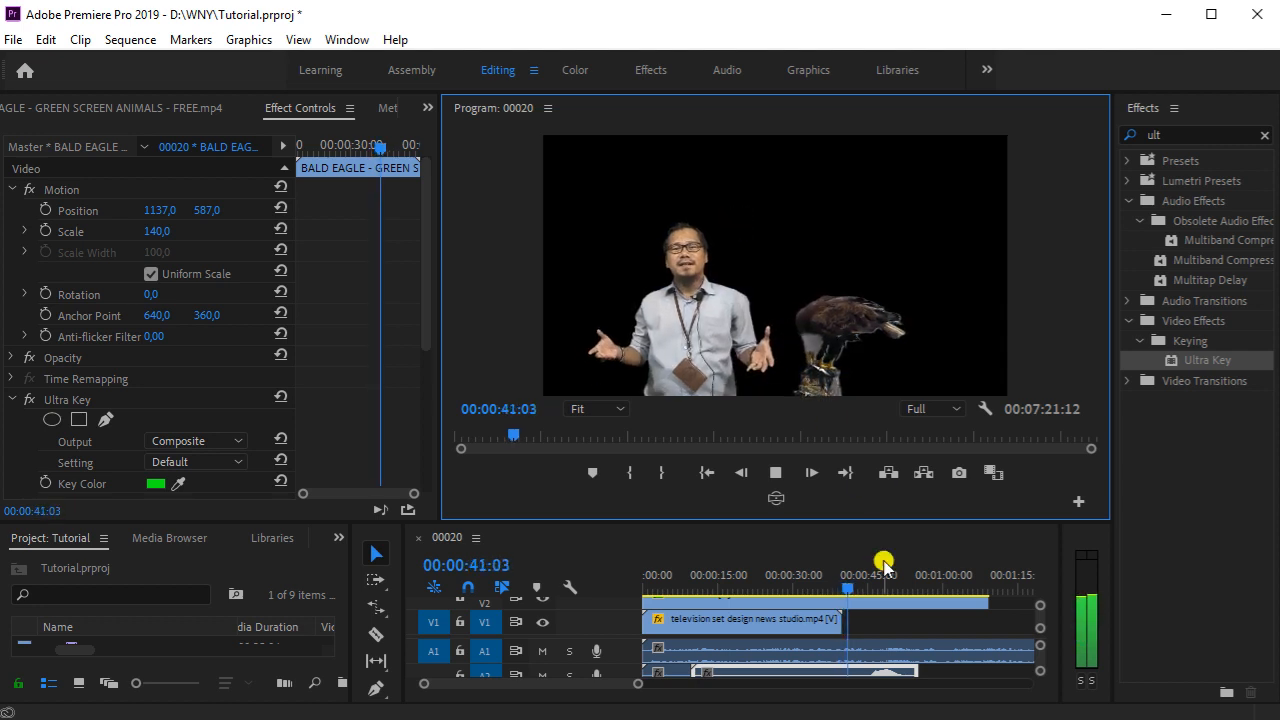
left_click(775, 472)
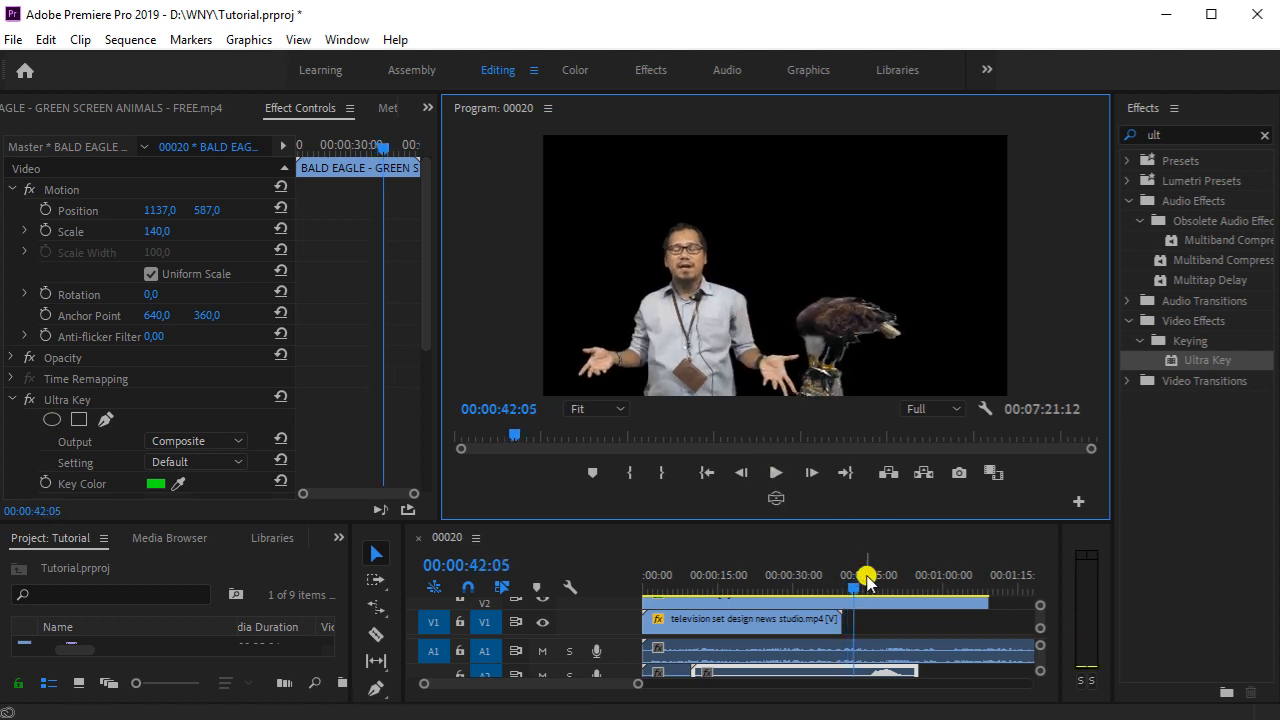
Step: Slow the television set design news studio.mp4 clip on V1 to 50% speed so it runs longer
left_click(822, 620)
left_click_drag(838, 621, 960, 638)
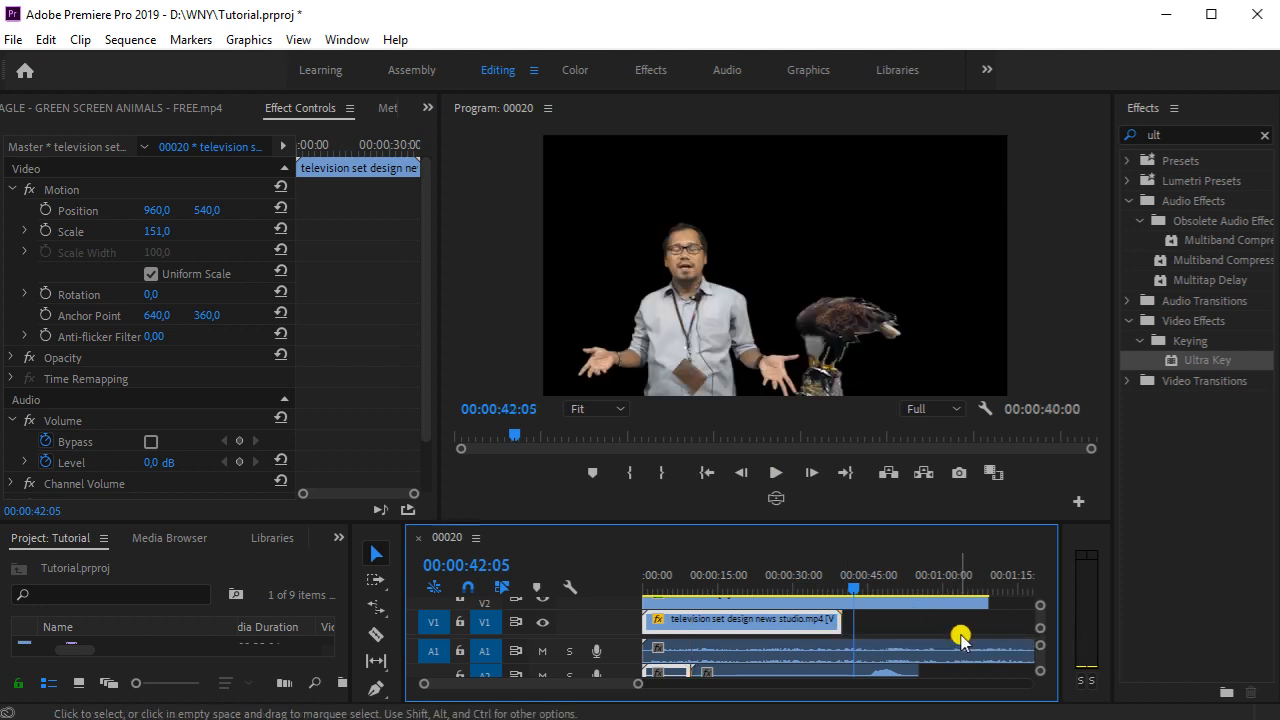
right_click(822, 622)
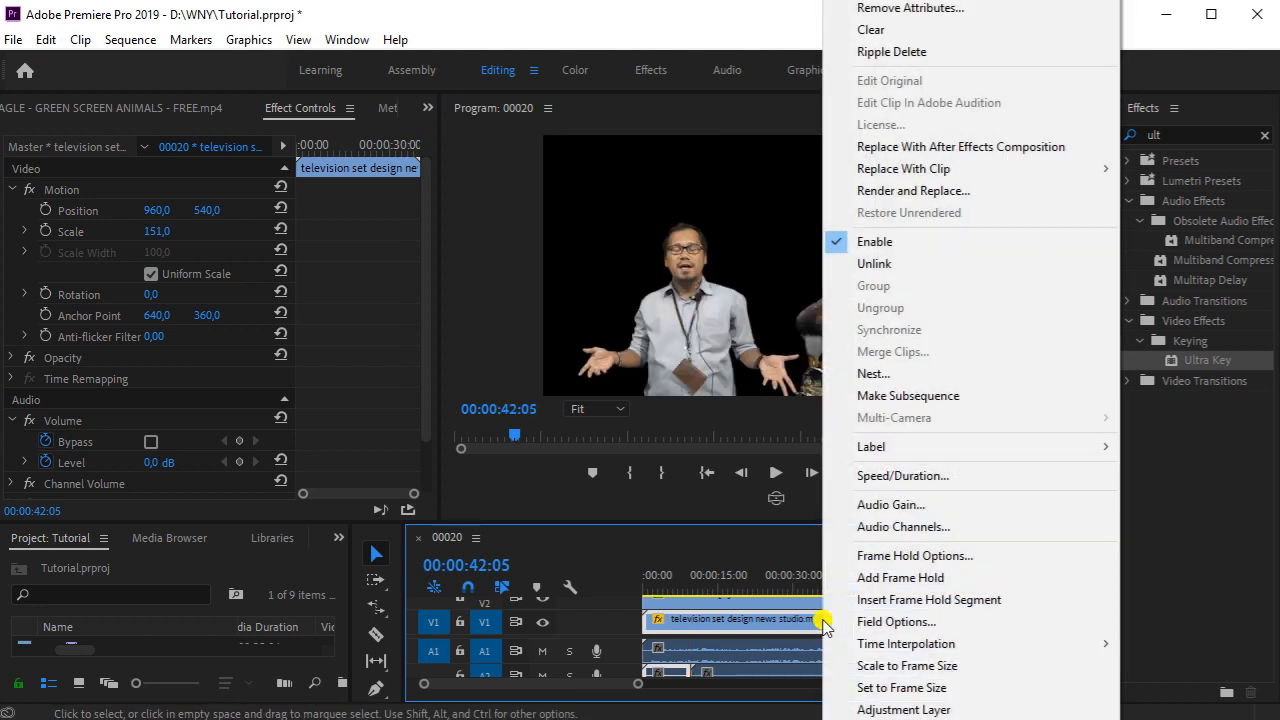
left_click(848, 486)
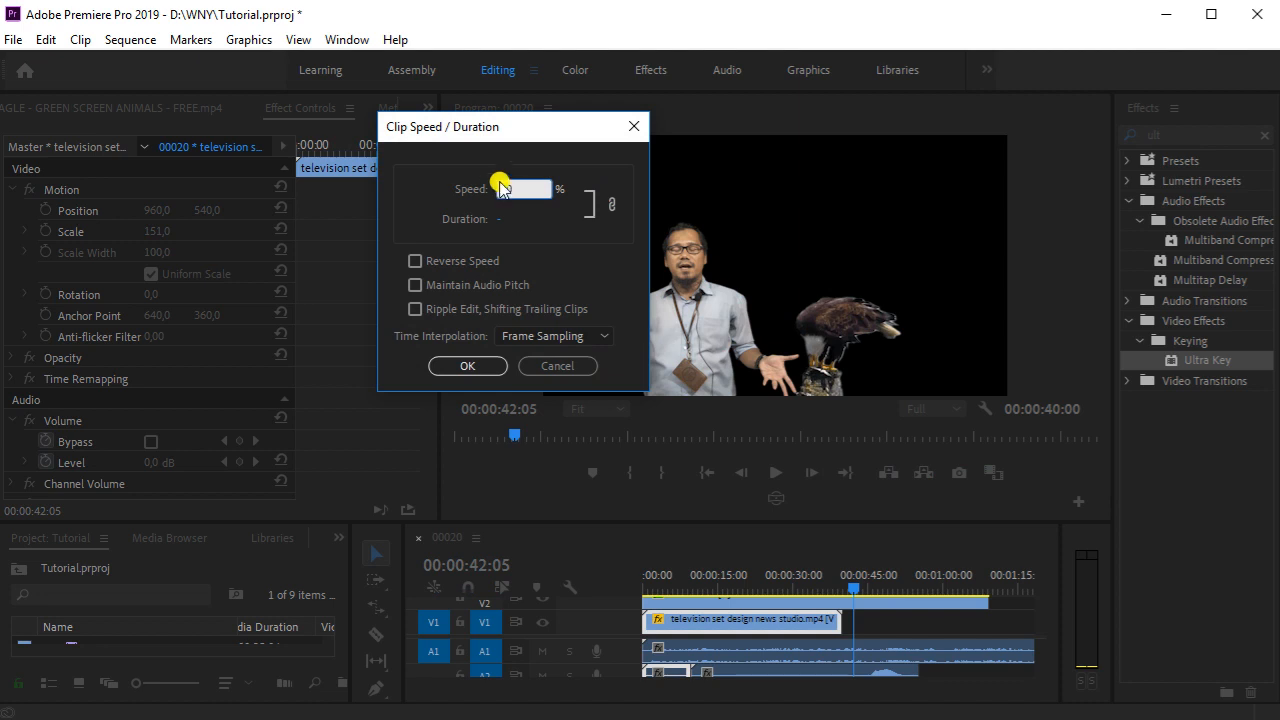
left_click(483, 358)
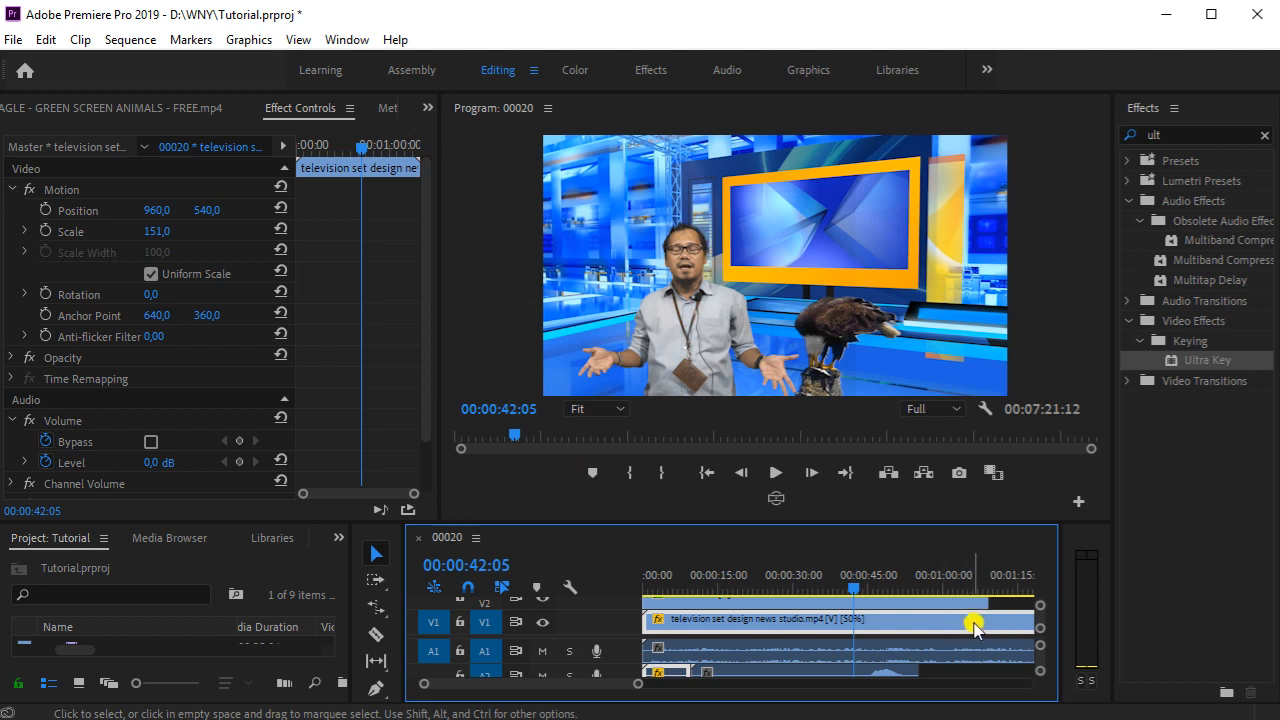
Step: Play the sequence on to 00:00:48:06 and check the end of the 00020.MTS clip on V2
left_click(774, 473)
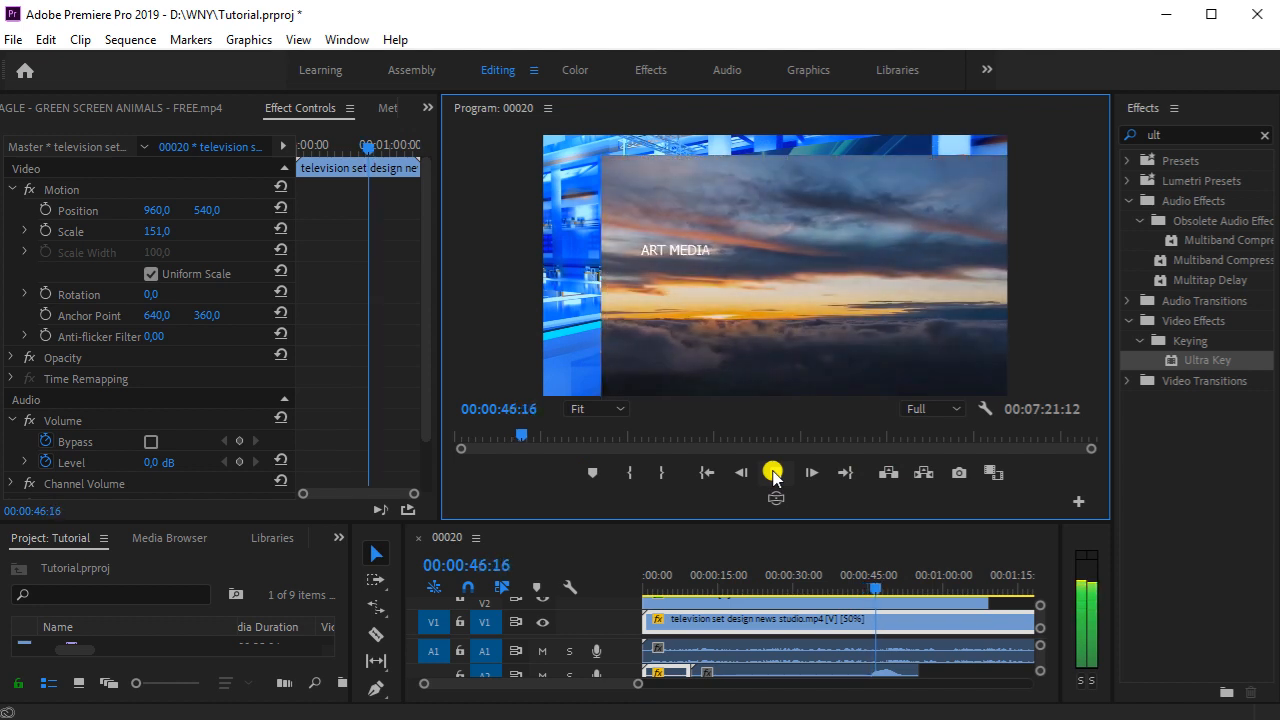
left_click(774, 473)
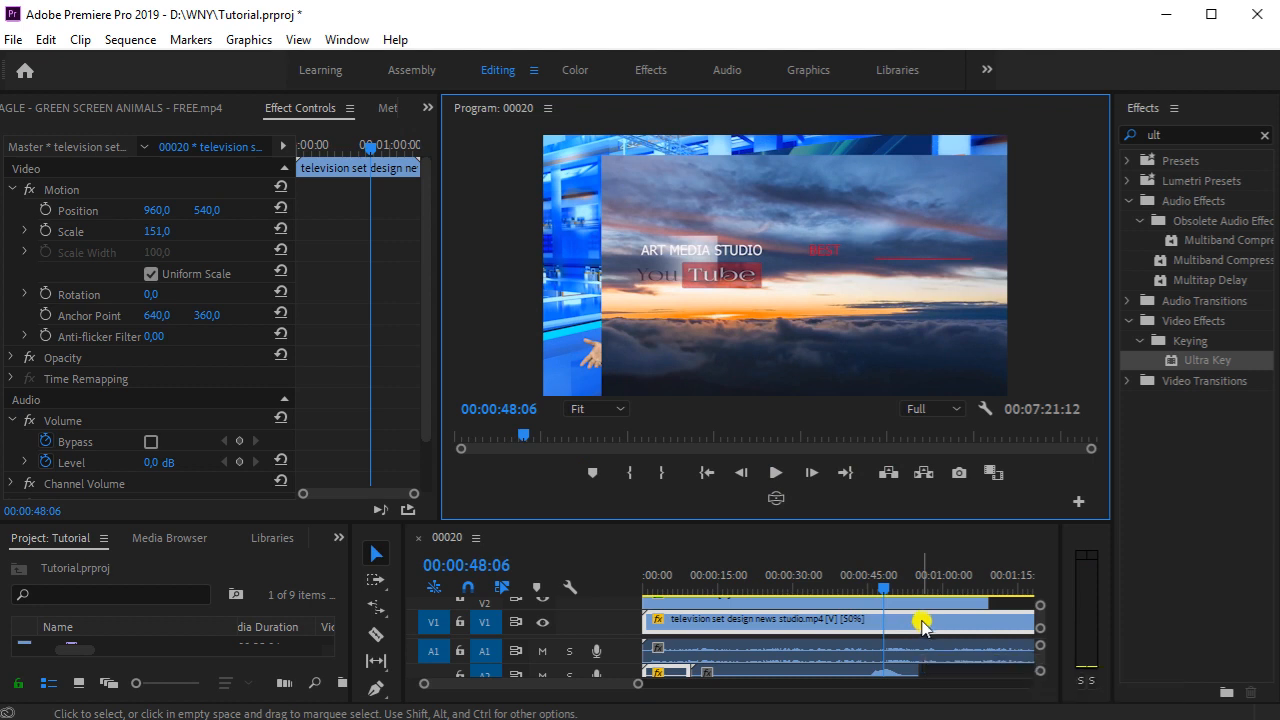
left_click(930, 603)
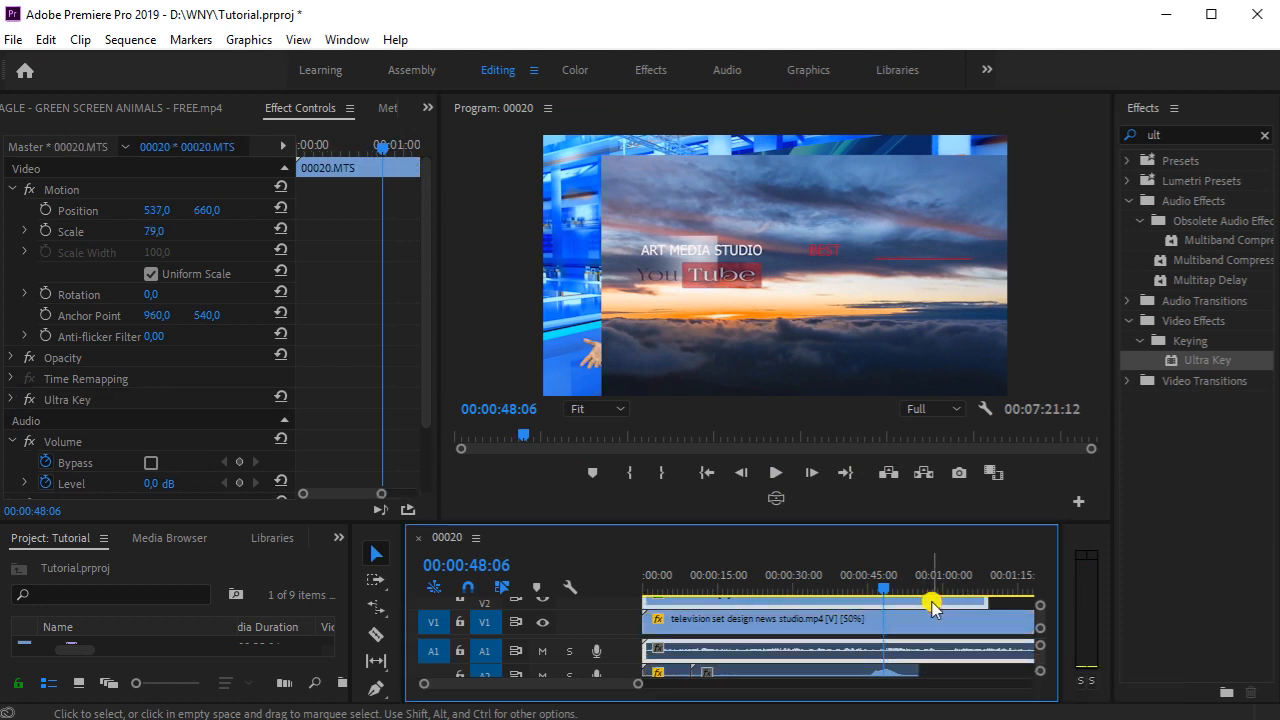
left_click_drag(982, 608, 975, 604)
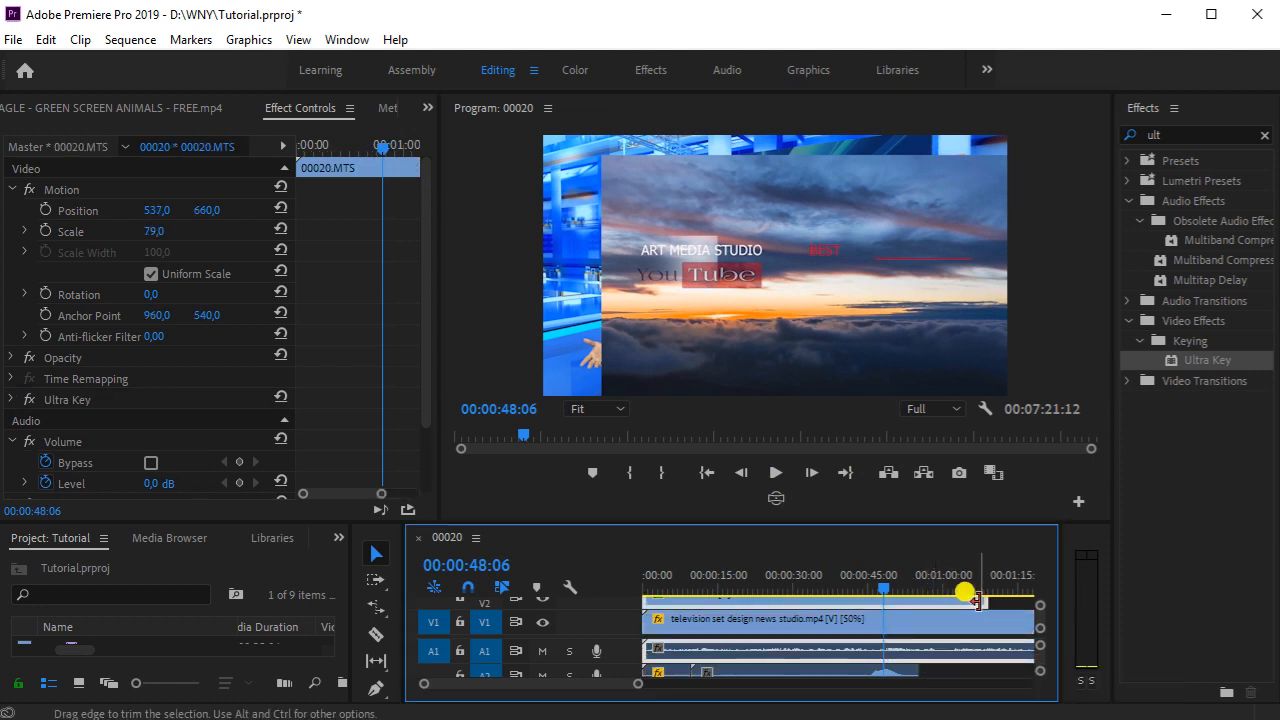
Step: Enlarge the timeline, hide tracks V1 and V2, and select the bald eagle clip on V3
left_click(541, 623)
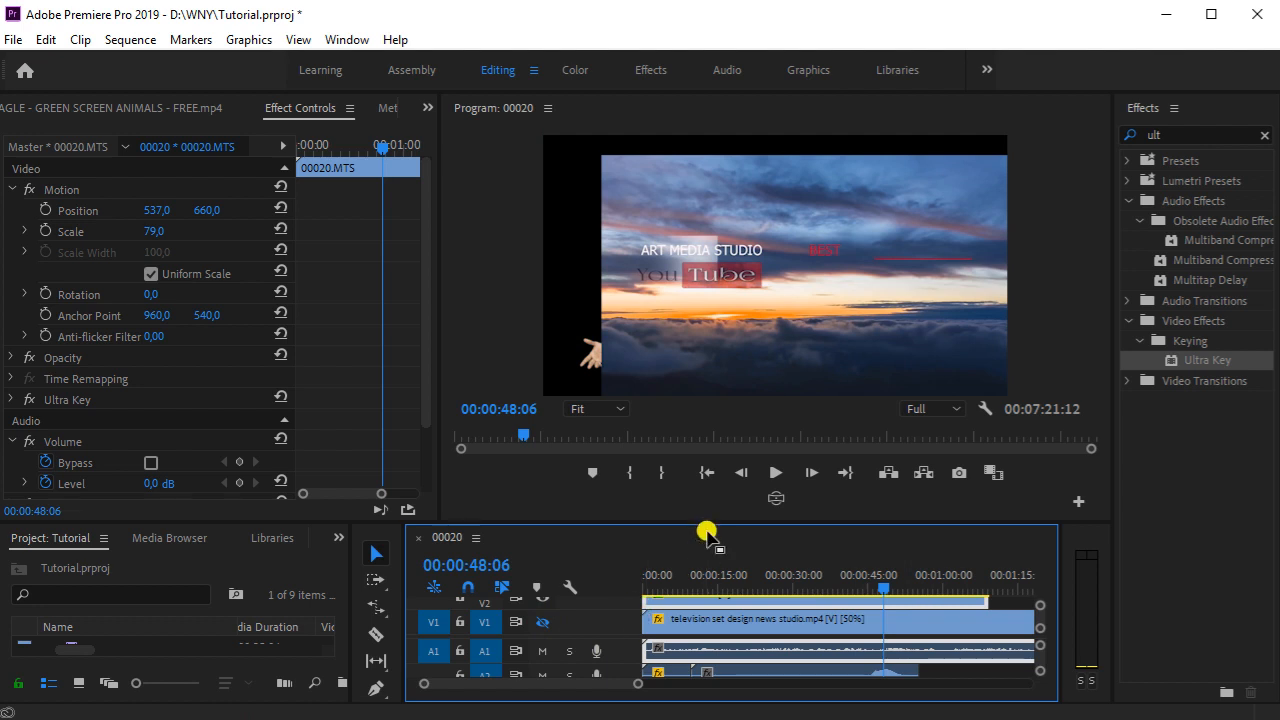
left_click_drag(706, 518, 703, 396)
left_click(542, 509)
left_click(542, 509)
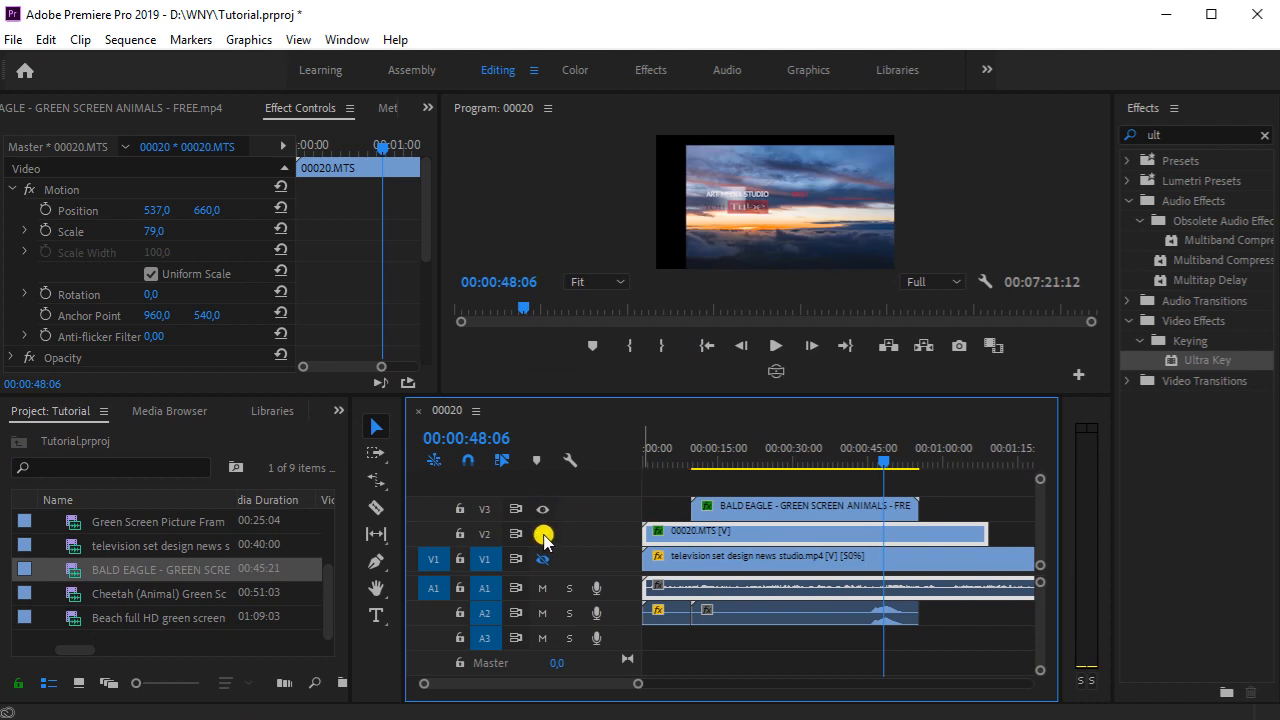
left_click(762, 506)
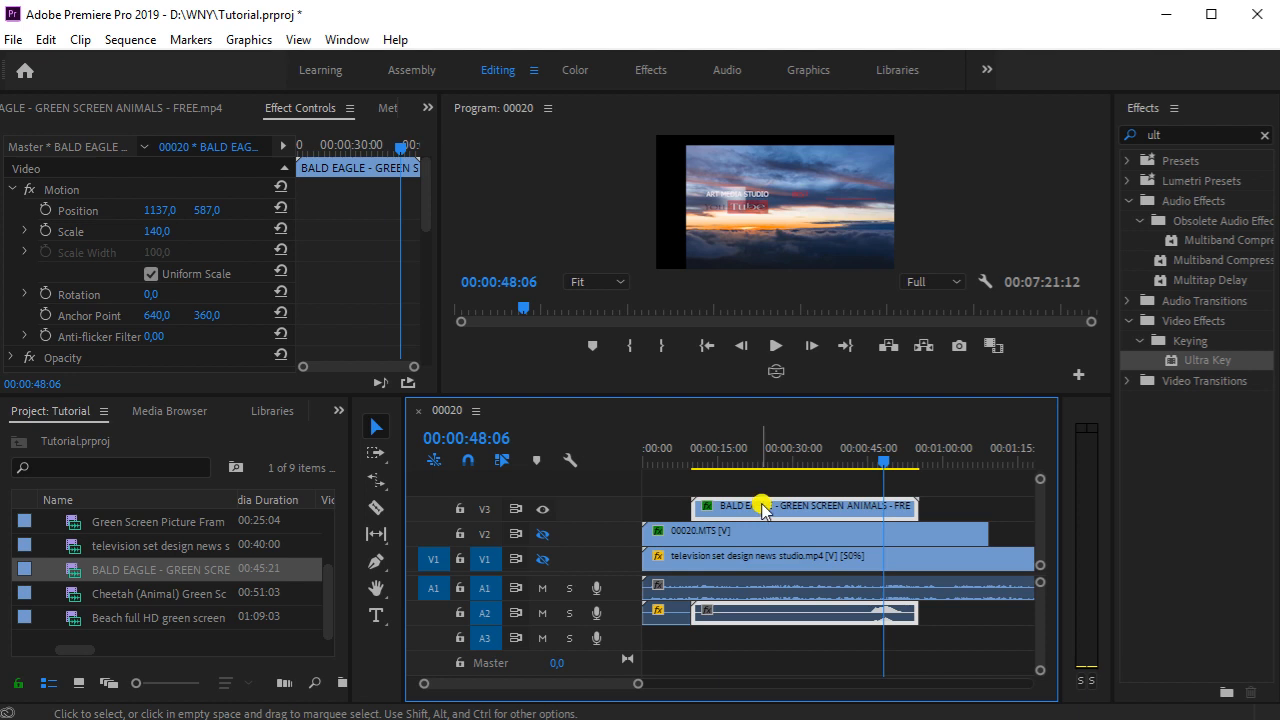
Step: Split the bald eagle clip at 00:00:44:10, before its end title, and delete the second part
left_click_drag(889, 463, 862, 470)
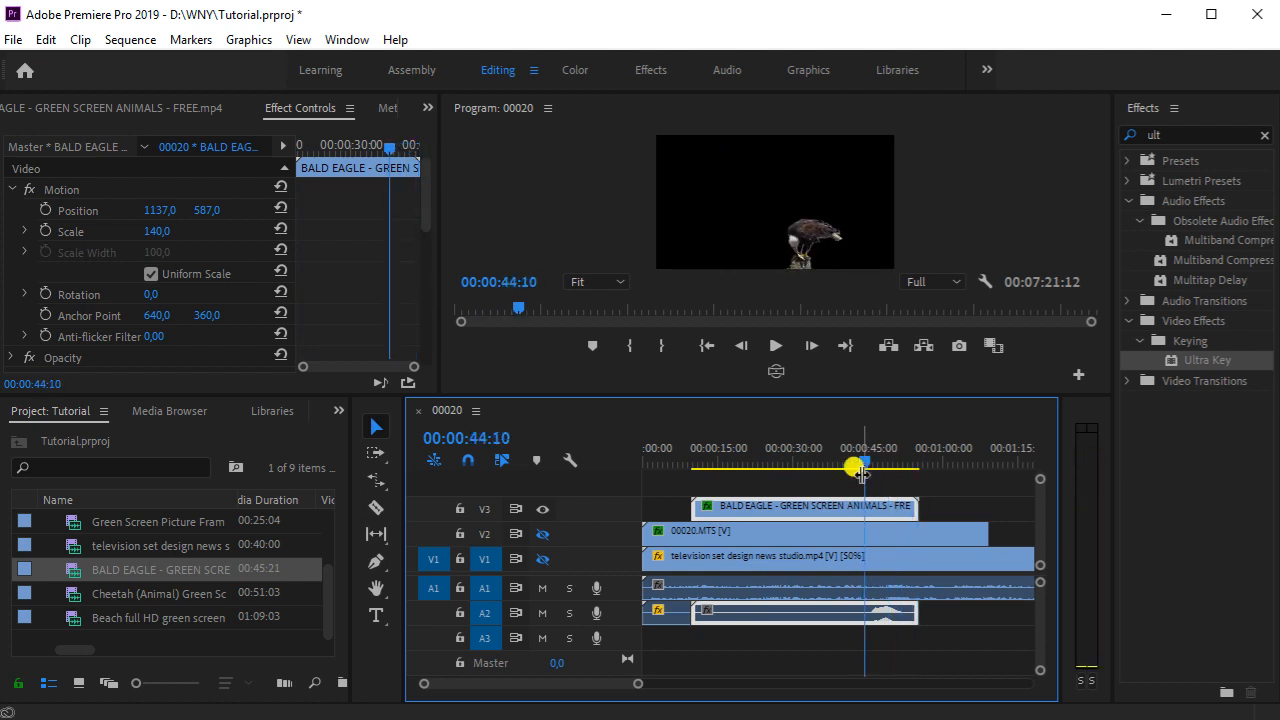
left_click(378, 510)
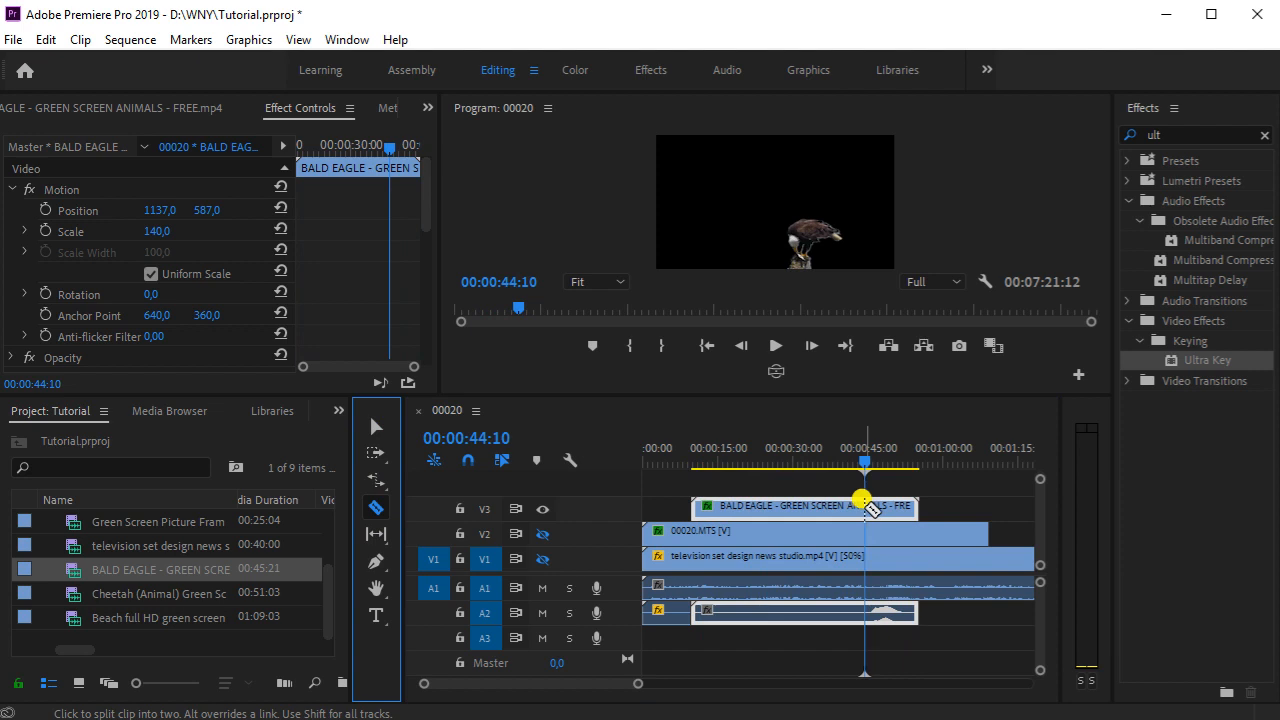
left_click(866, 505)
left_click(378, 429)
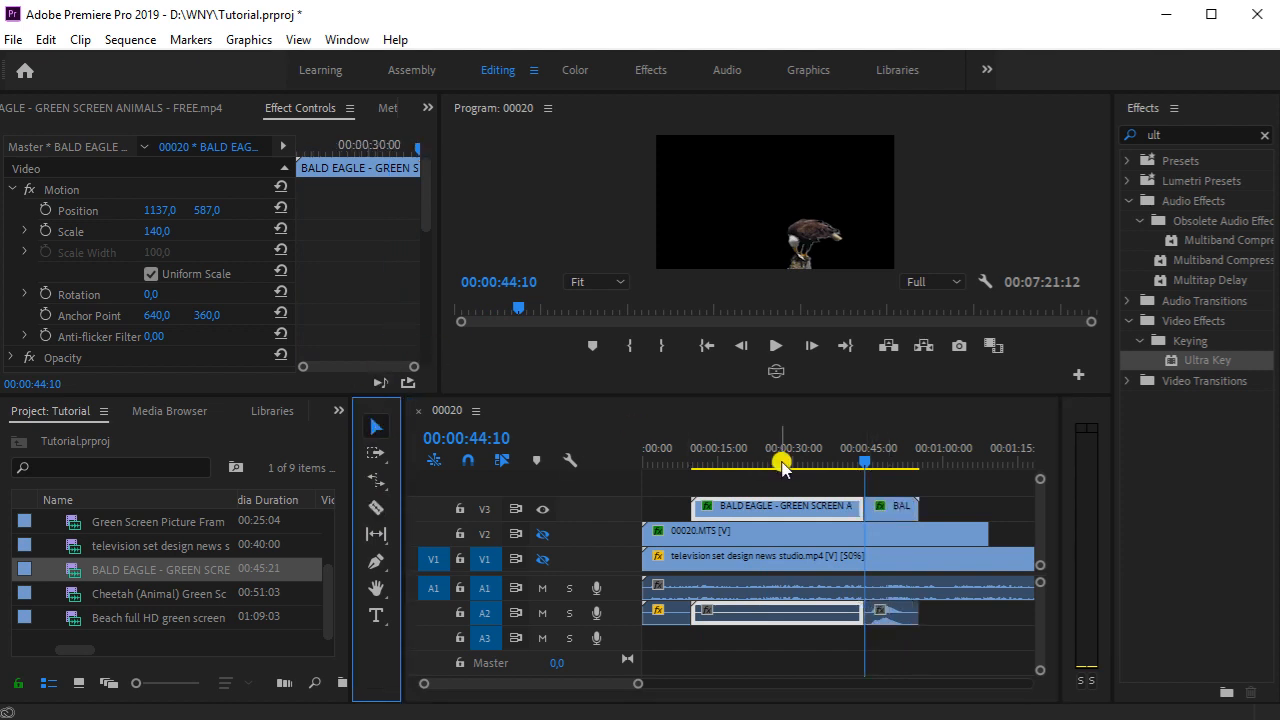
left_click(893, 506)
key("Delete")
Step: Return the playhead to 00:00:11:20 and show tracks V1 and V2 again
left_click_drag(854, 449, 701, 455)
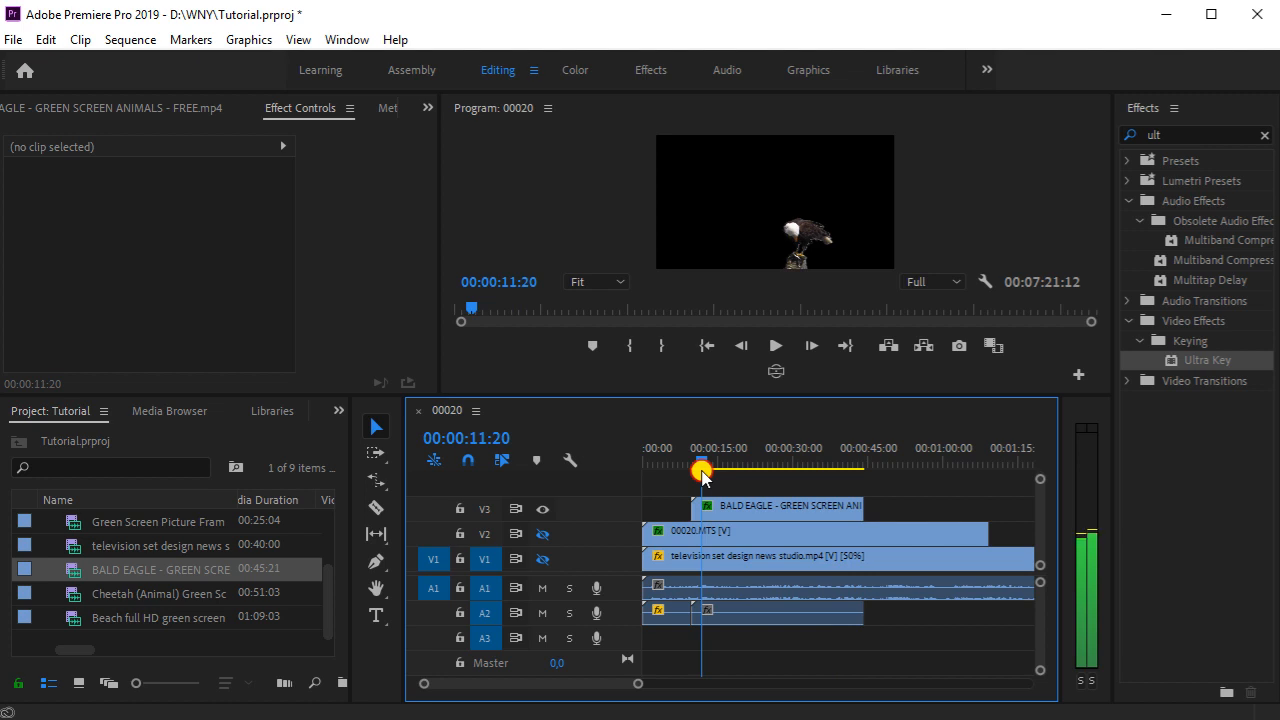
left_click(542, 536)
left_click(543, 560)
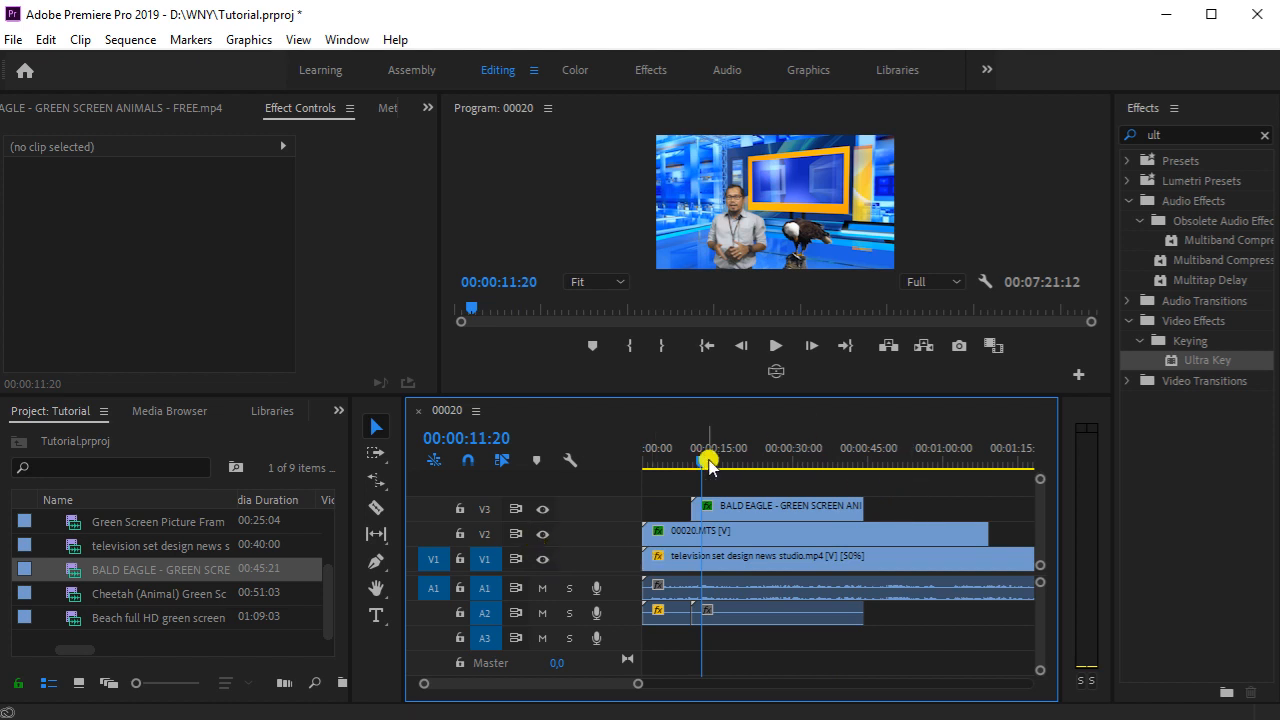
Step: Preview the trimmed composite in an enlarged program monitor, stop at 00:00:19:06, and select the studio background clip on V1
left_click(776, 350)
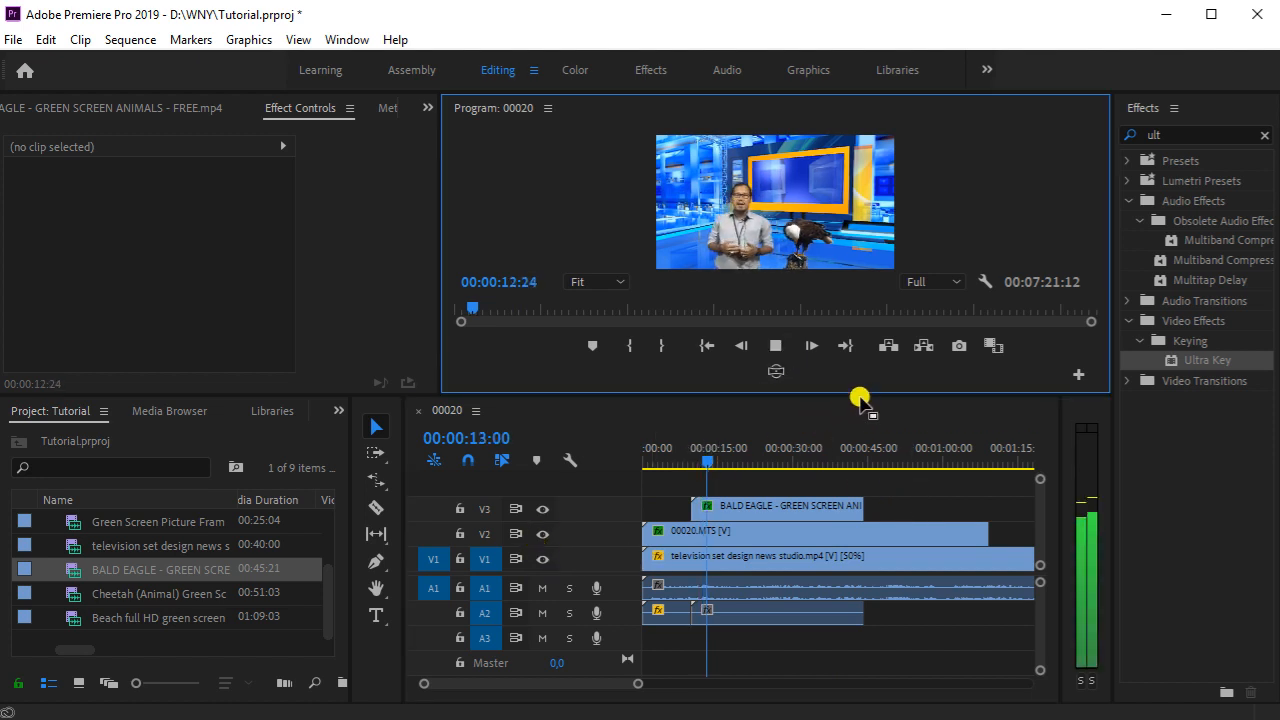
left_click_drag(858, 393, 886, 471)
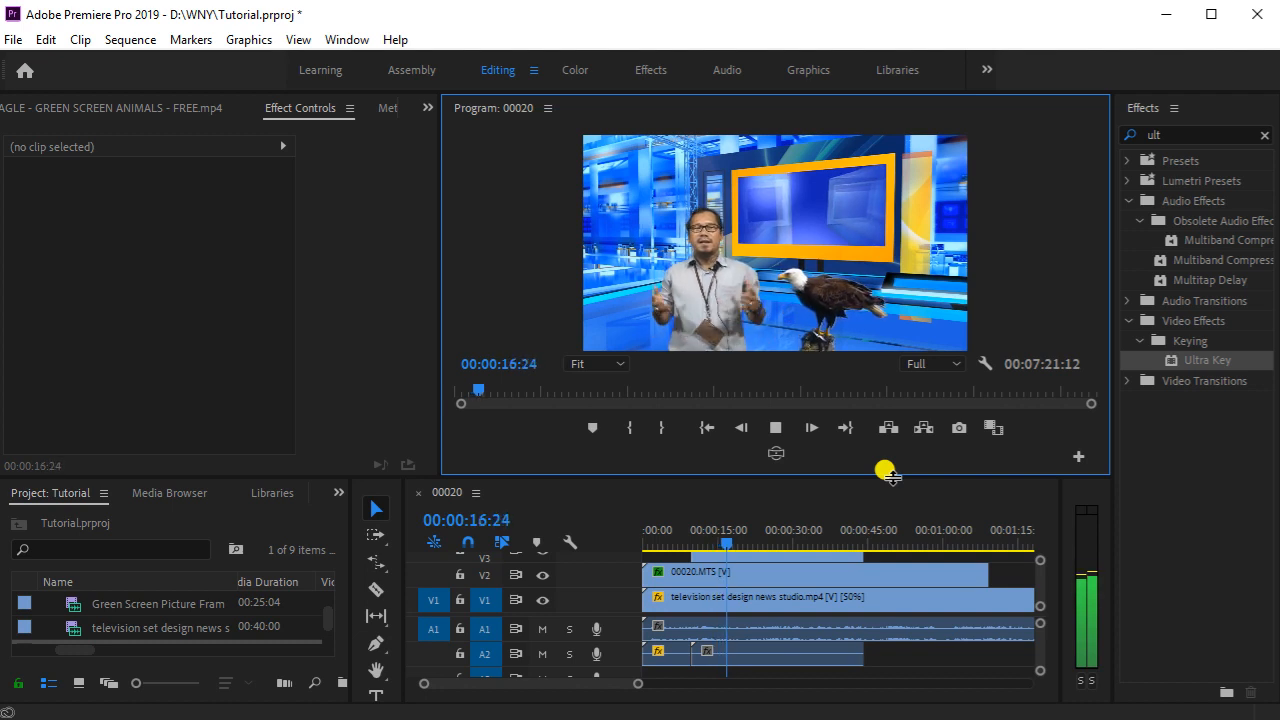
left_click(780, 428)
left_click(720, 600)
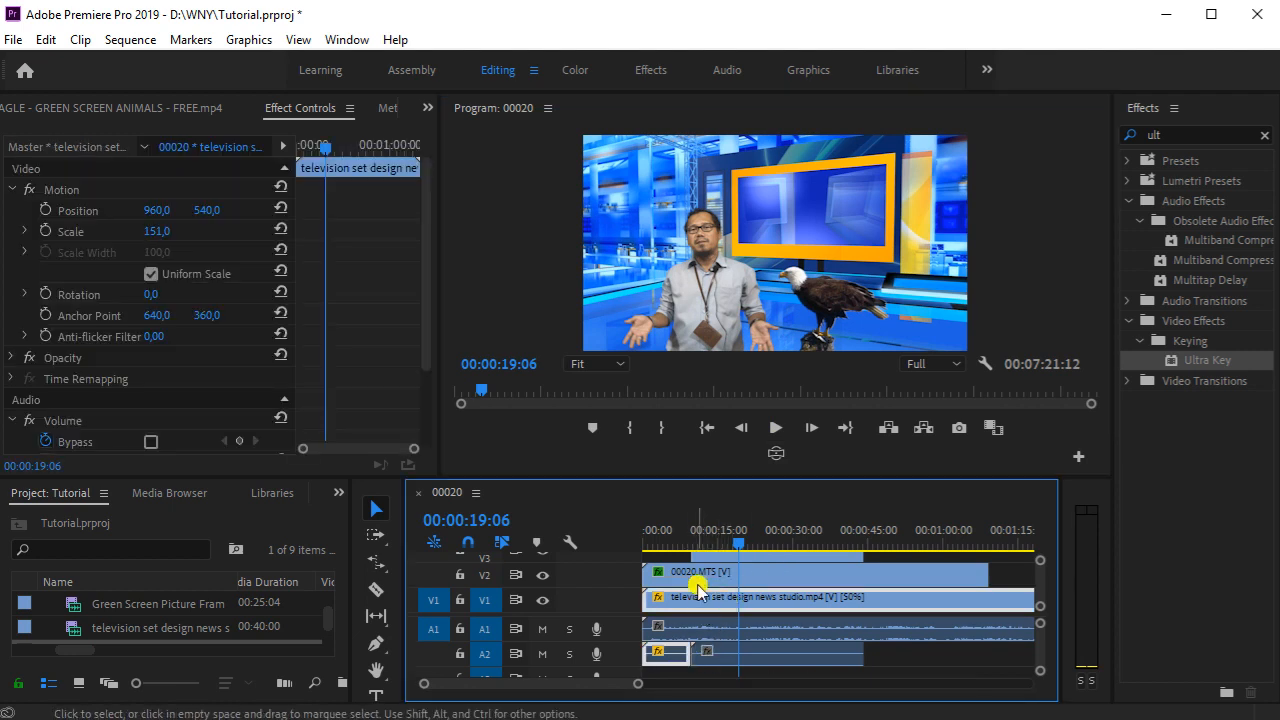
Step: Unlink the 00020.MTS presenter clip on V2 from its audio and delete that audio from A1
left_click(699, 574)
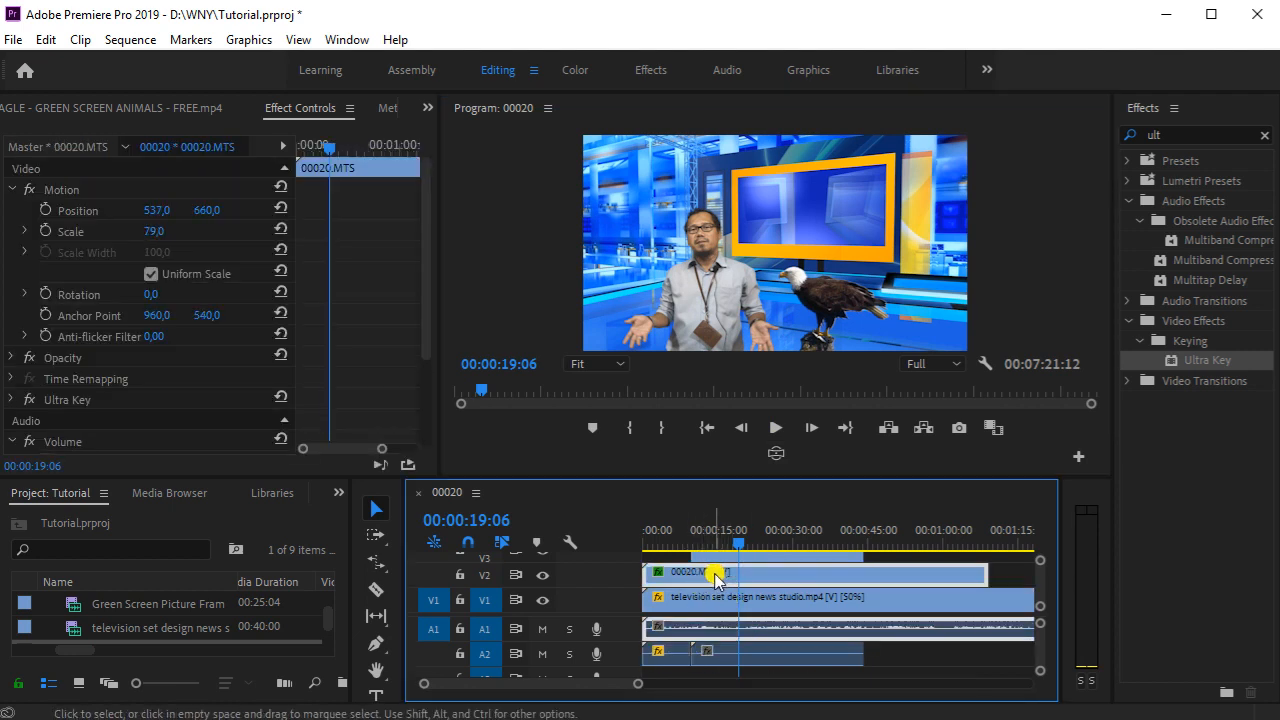
right_click(716, 581)
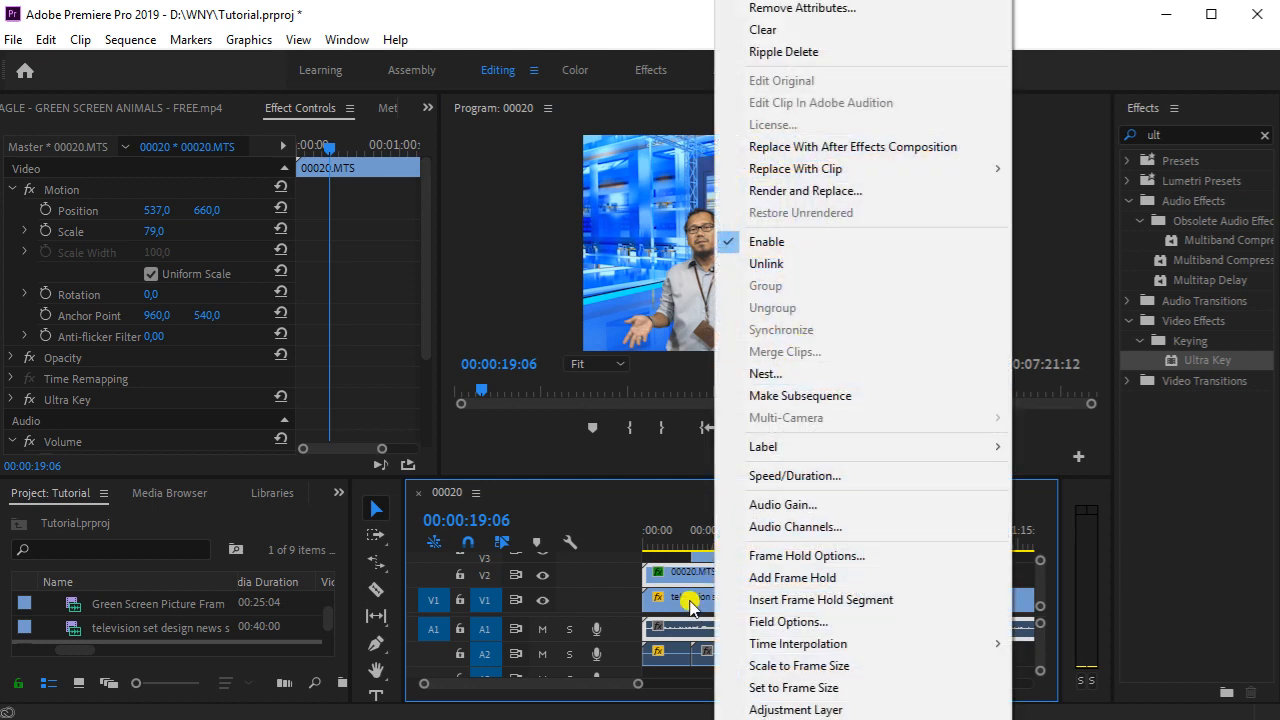
left_click(673, 578)
left_click(543, 575)
left_click(543, 575)
right_click(682, 578)
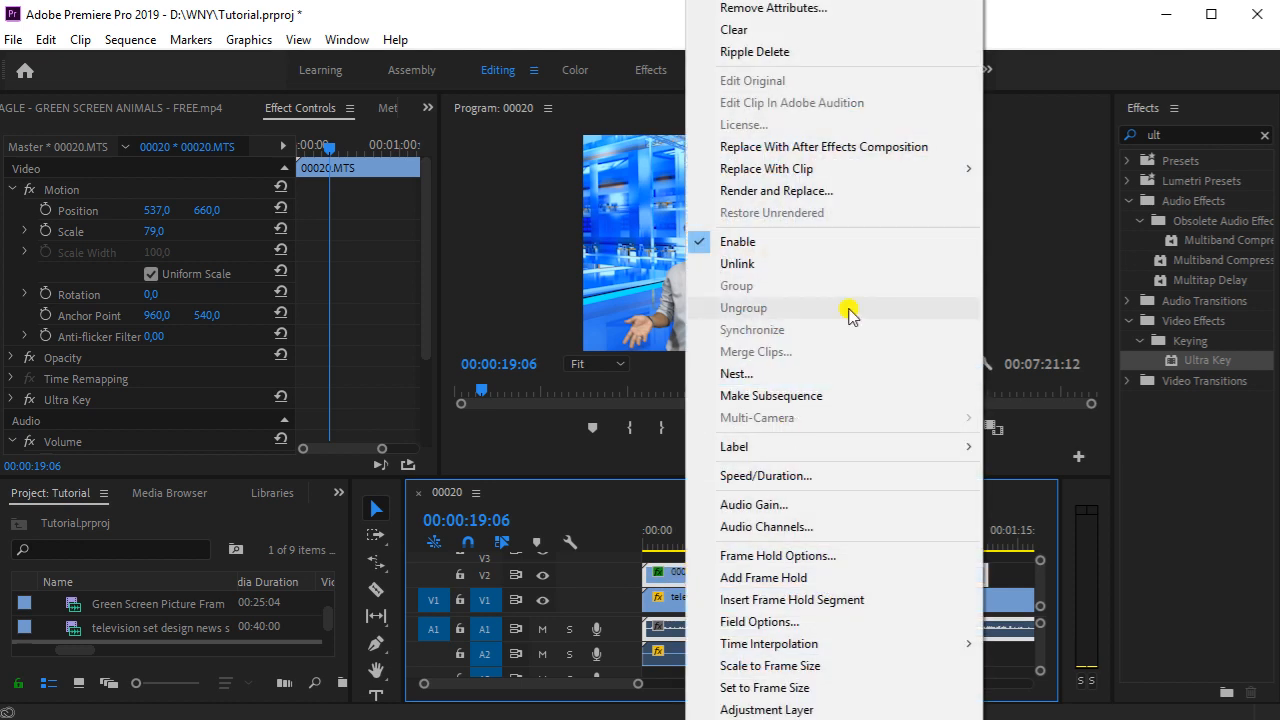
left_click(745, 264)
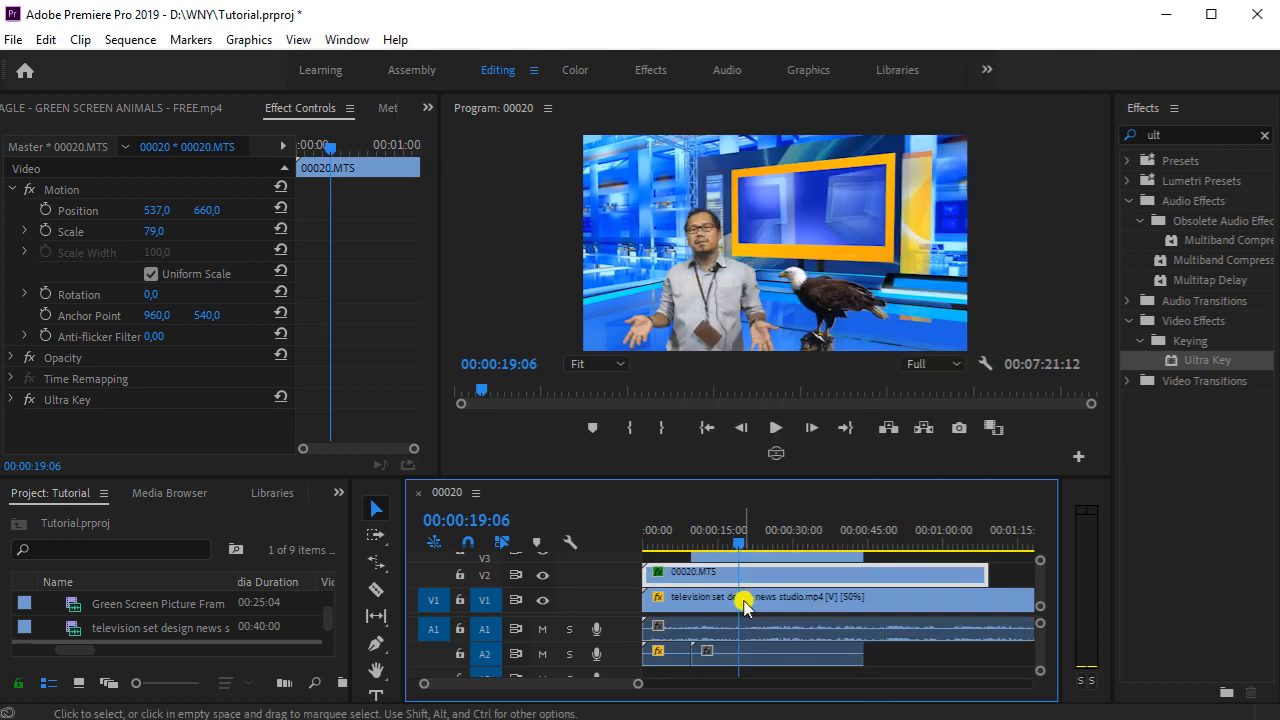
left_click(718, 633)
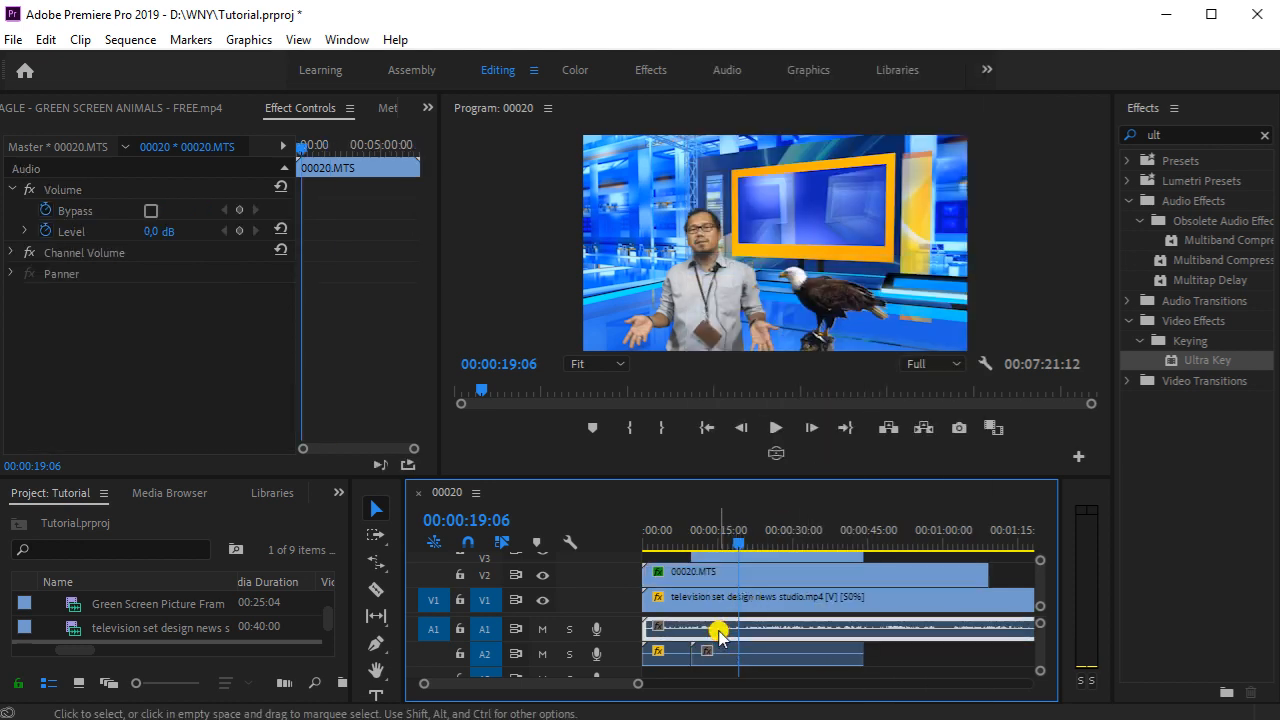
key("Delete")
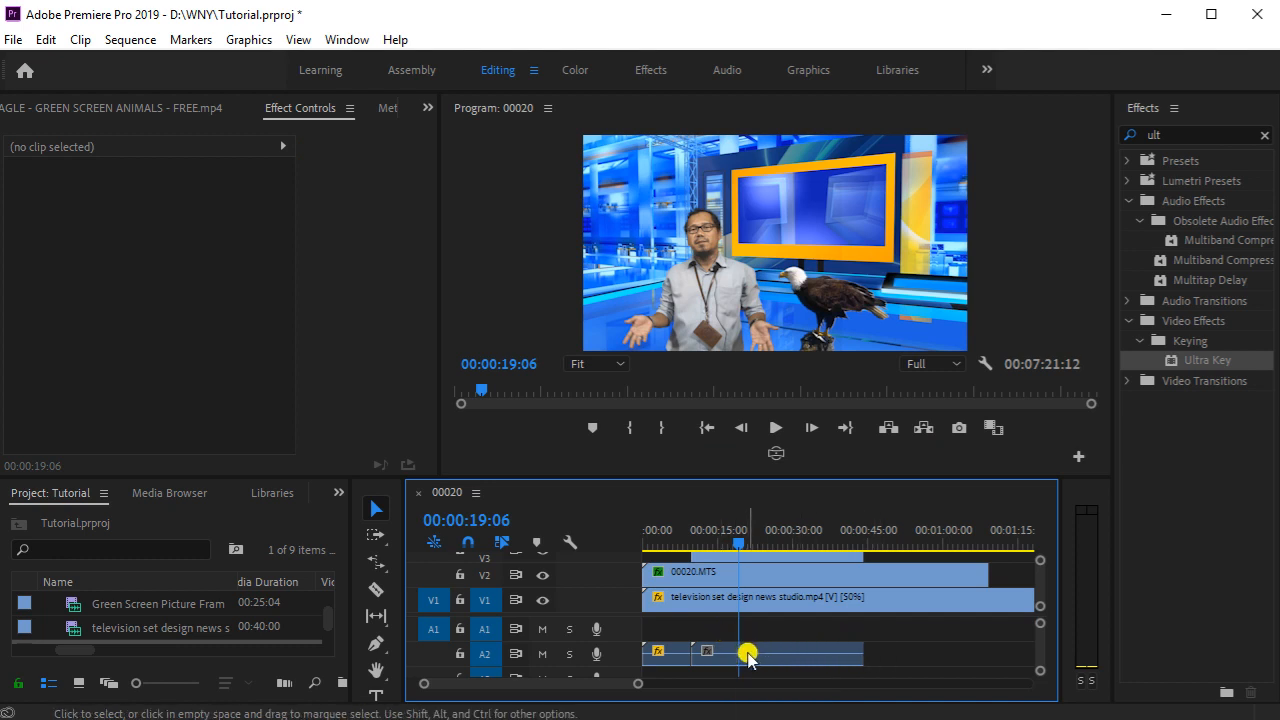
Step: Delete the bald eagle clip and the studio background clip from the timeline, keeping only the presenter clip
left_click(748, 655)
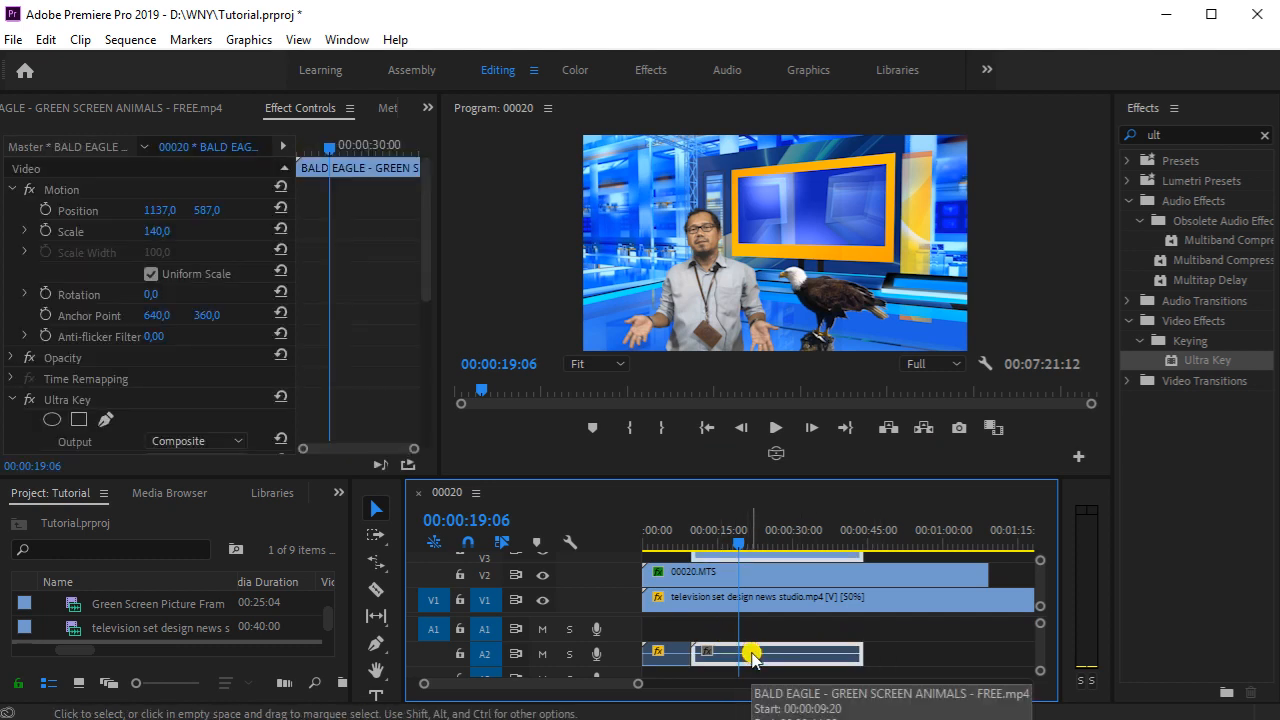
key("Delete")
left_click(675, 654)
key("Delete")
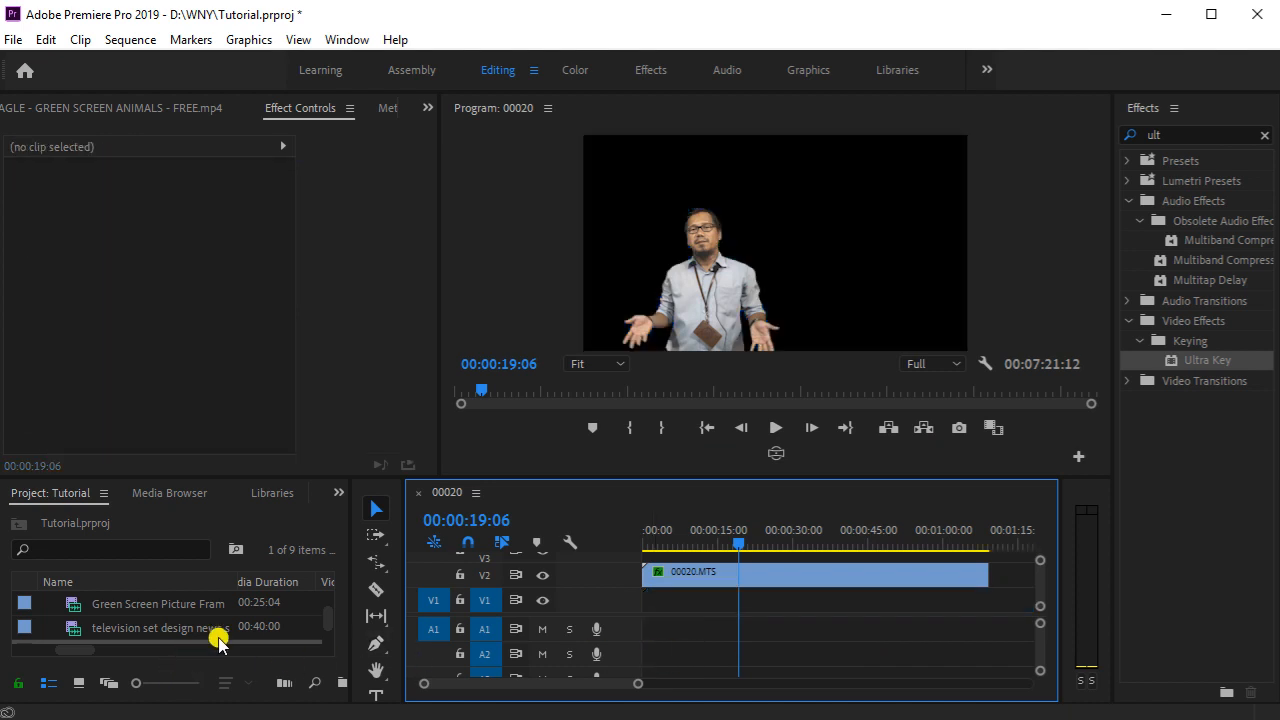
Step: Expand the footag suara bin in an enlarged project panel and place IG 60sec.wav at the start of A1
left_click_drag(277, 472, 283, 341)
scroll(137, 555, "up", 2)
scroll(137, 555, "down", 2)
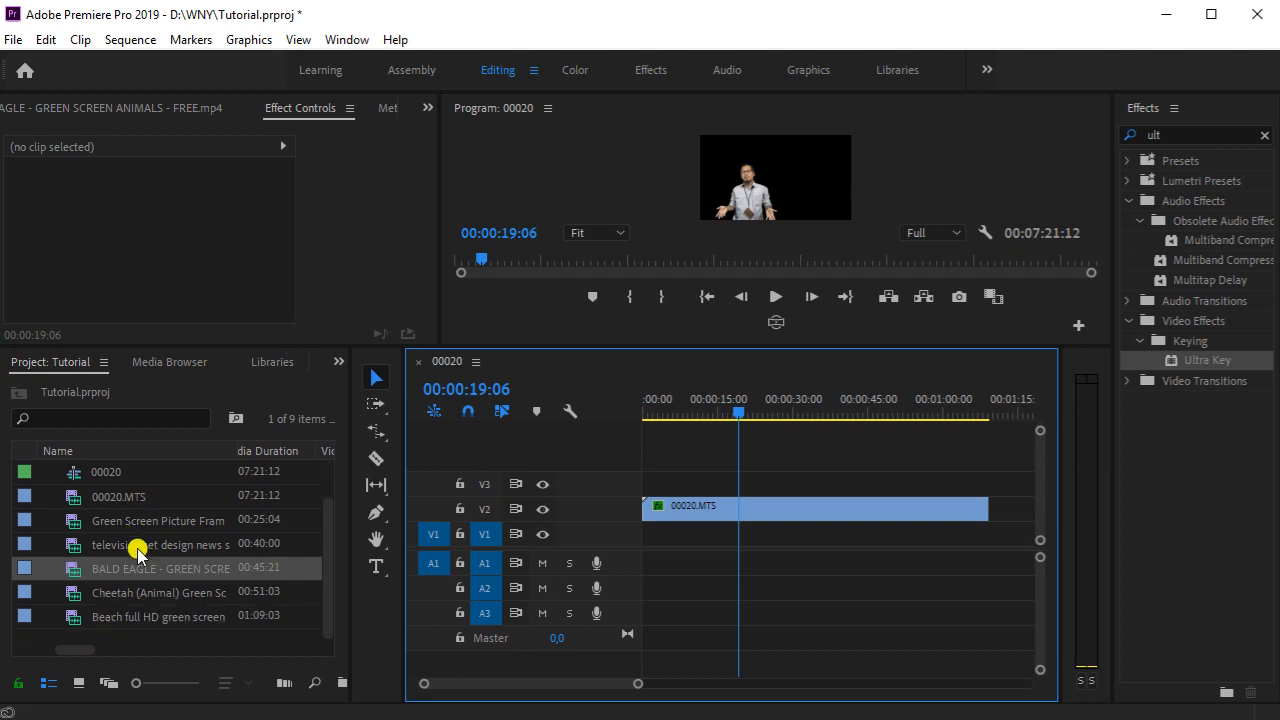
scroll(137, 555, "up", 2)
left_click(51, 473)
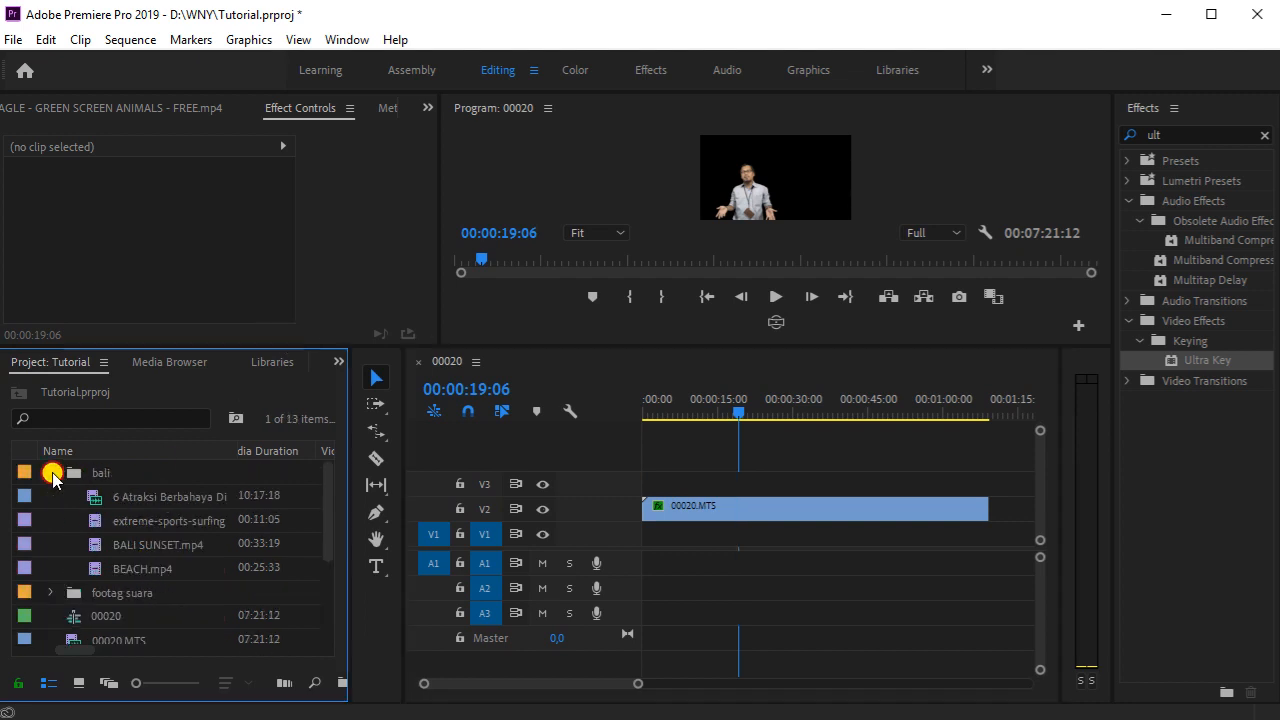
left_click(51, 475)
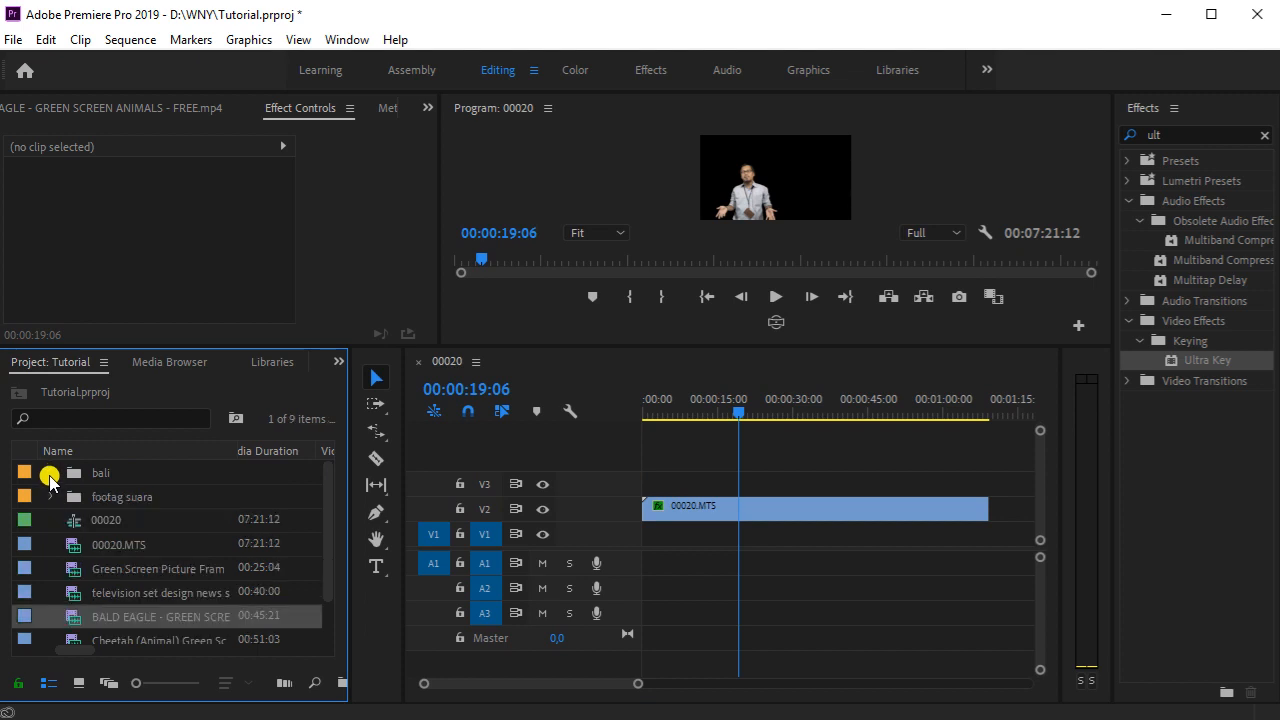
left_click(51, 496)
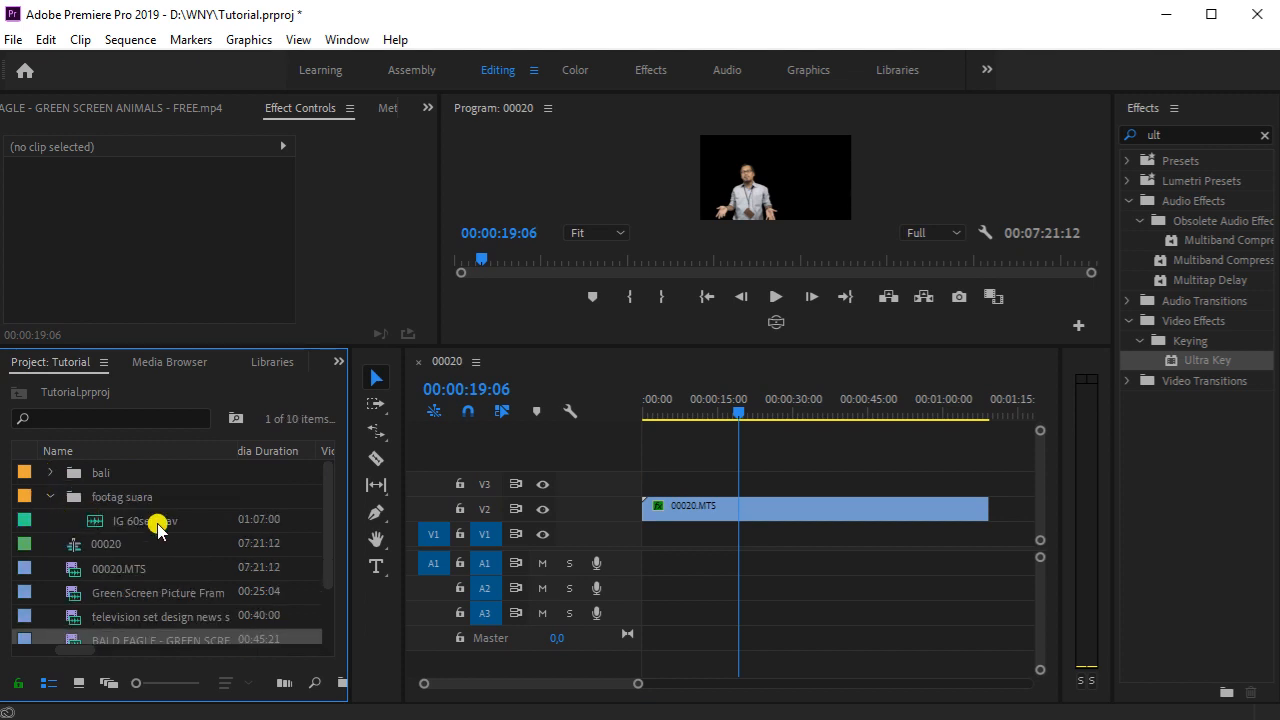
left_click_drag(146, 518, 664, 566)
Step: Preview the presenter clip with the new audio from the start in an enlarged program monitor, stopping at 00:00:07:12
left_click_drag(731, 423, 629, 426)
left_click(775, 297)
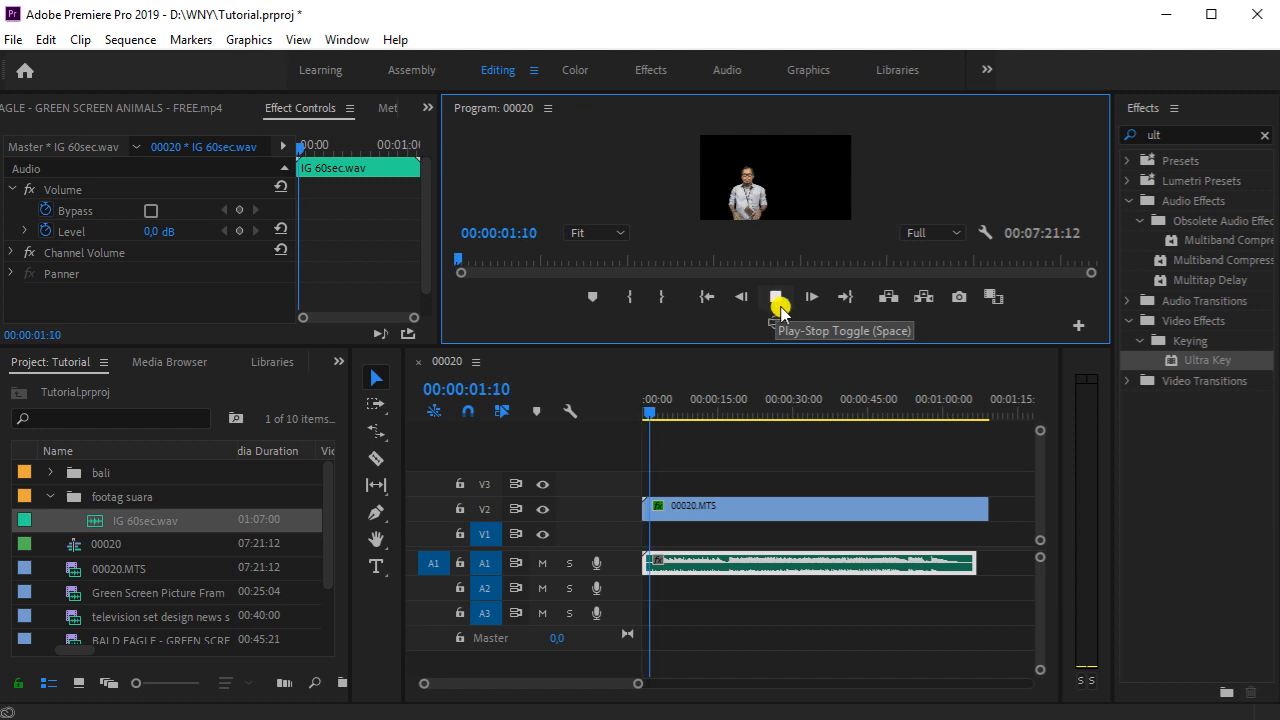
left_click_drag(823, 347, 835, 467)
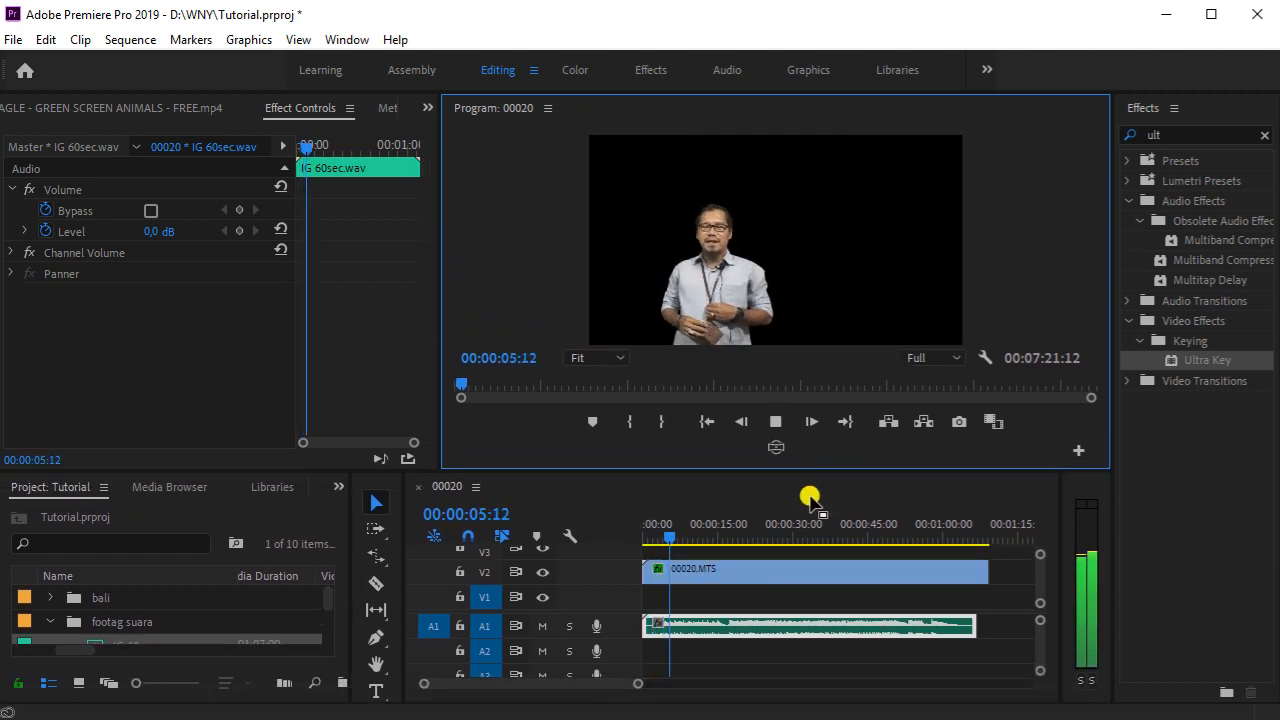
left_click(778, 425)
Step: Move the second 00020.MTS clip on V2 directly against the end of the first presenter clip
left_click_drag(794, 469, 807, 380)
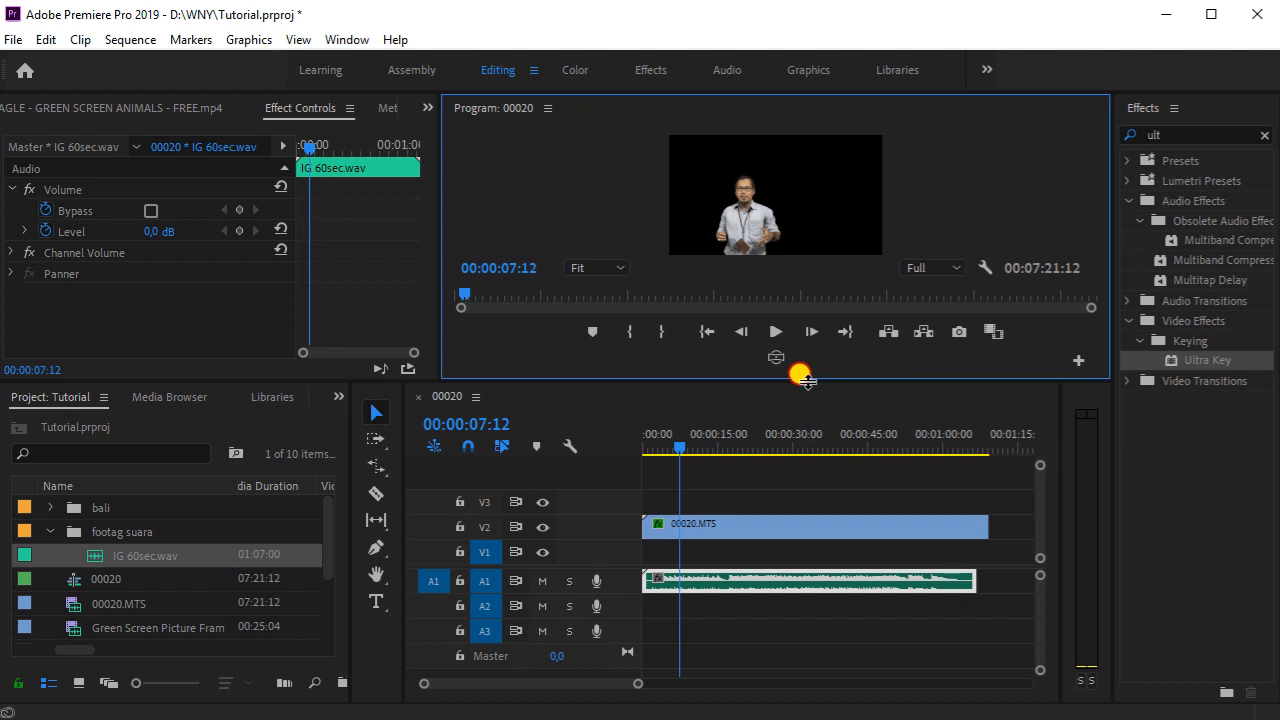
left_click(632, 682)
left_click_drag(630, 685, 760, 694)
left_click_drag(906, 528, 822, 525)
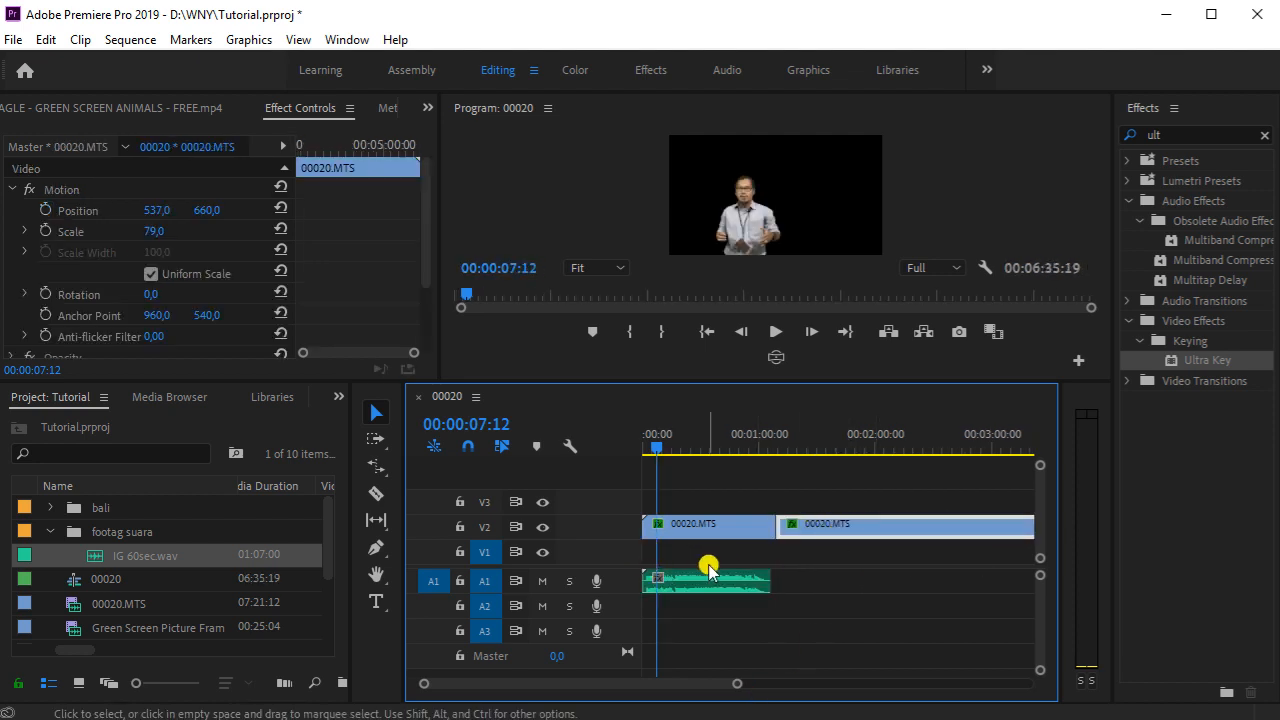
Step: Collapse the footag suara bin and place the television set news studio clip at the start of V1
left_click(52, 533)
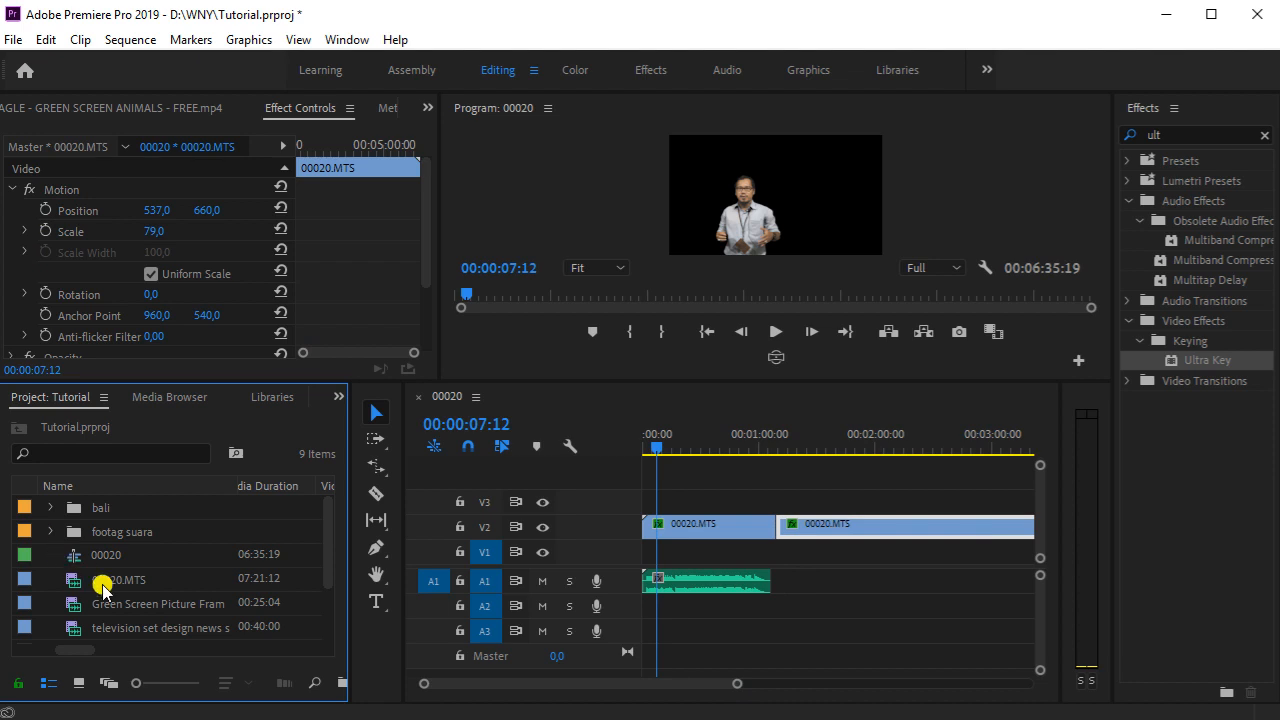
left_click(119, 605)
left_click_drag(146, 627, 655, 578)
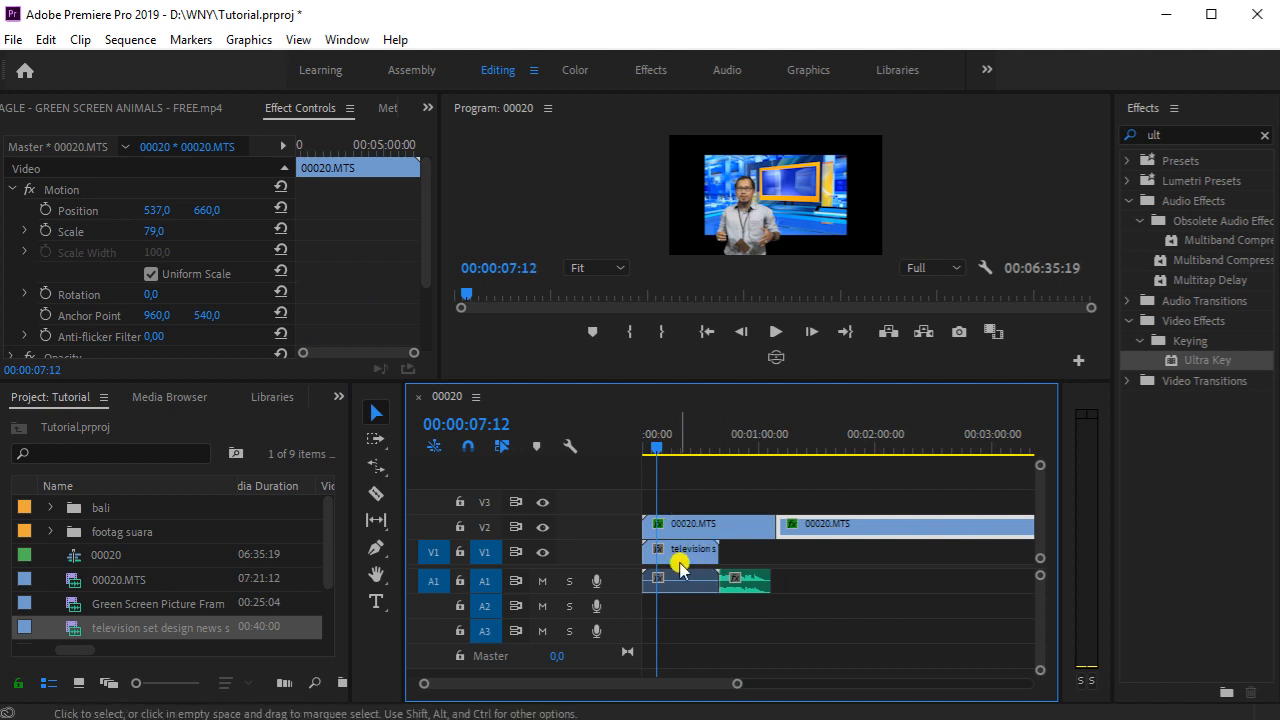
Step: Scale the studio background clip on V1 to 149 and set its speed to 50%
left_click(686, 549)
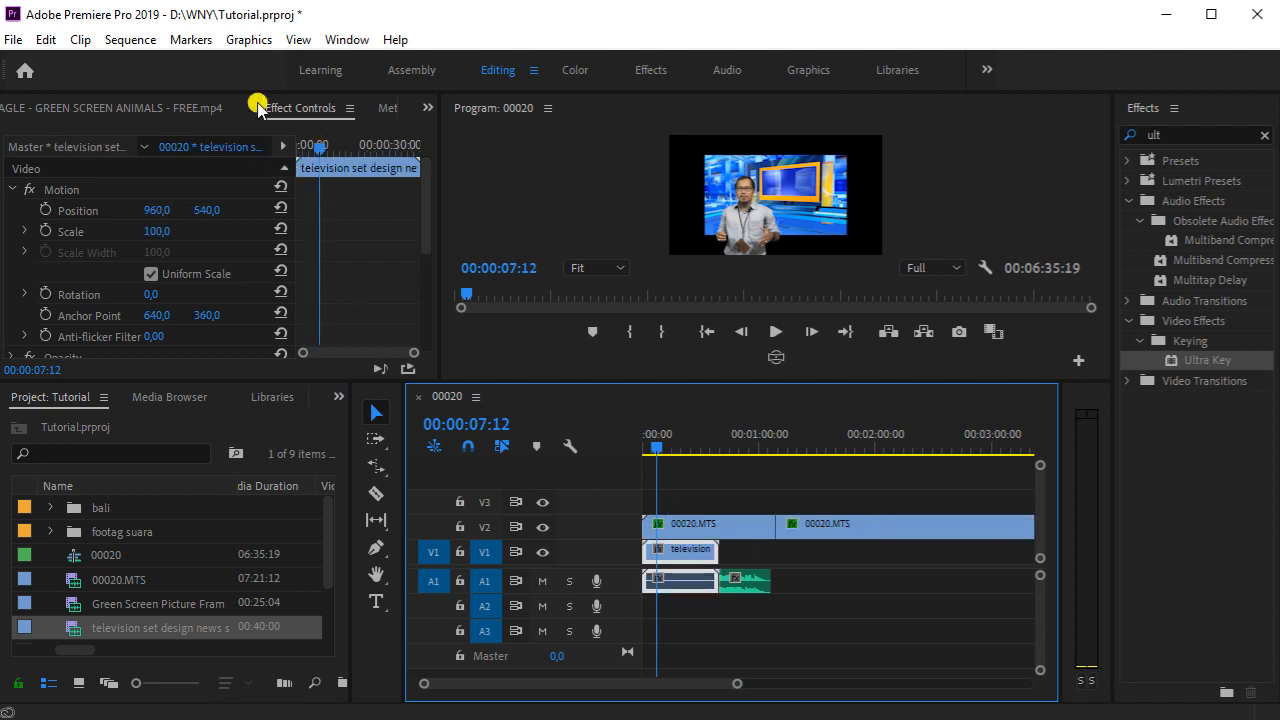
left_click(429, 213)
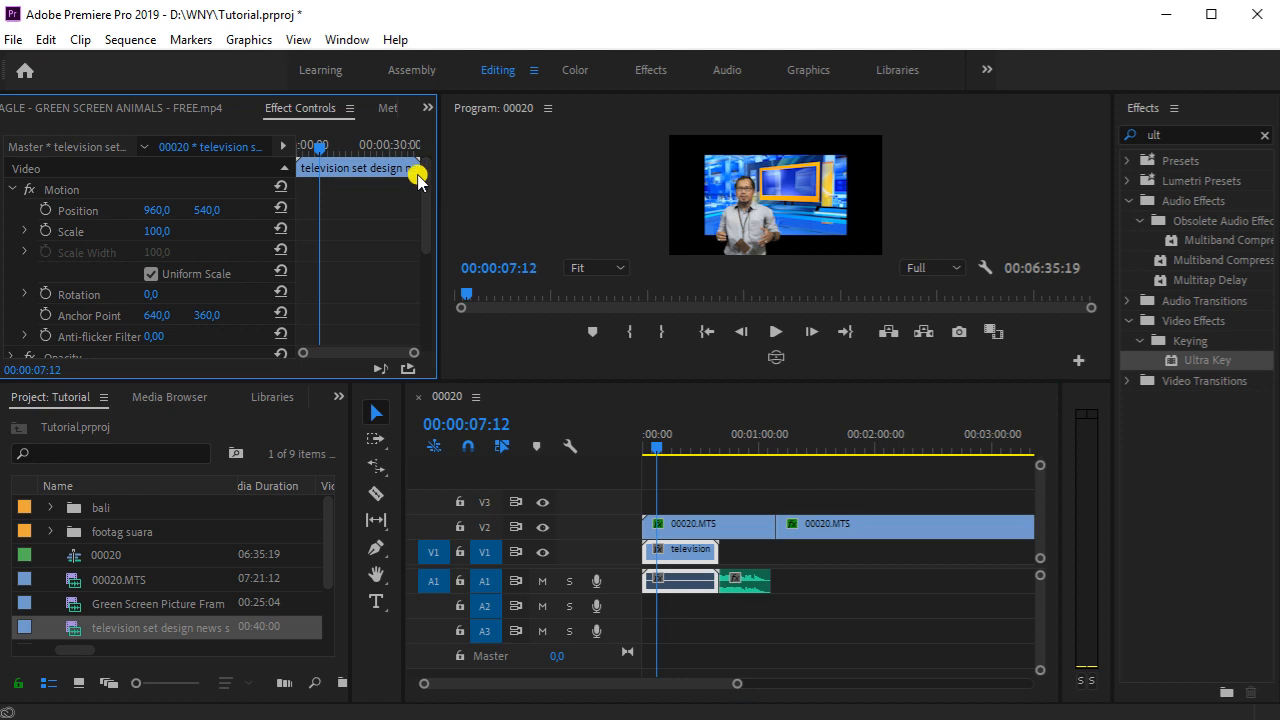
left_click_drag(172, 231, 241, 239)
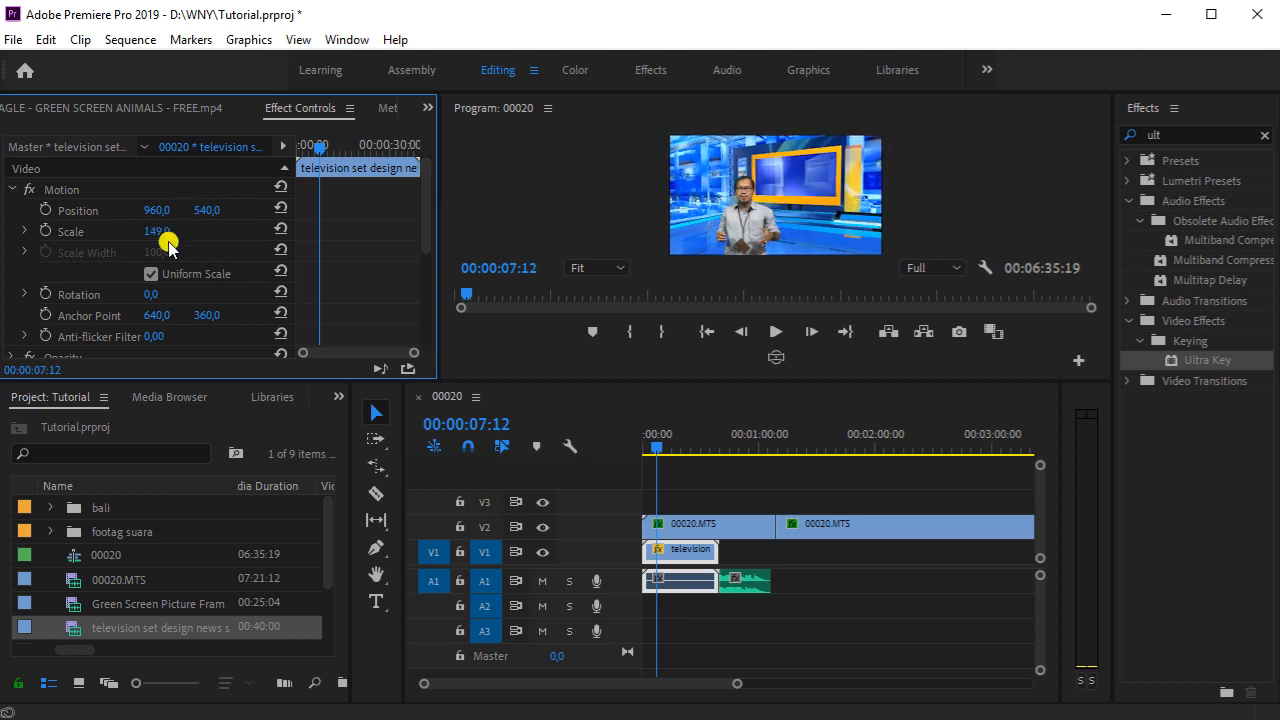
right_click(690, 553)
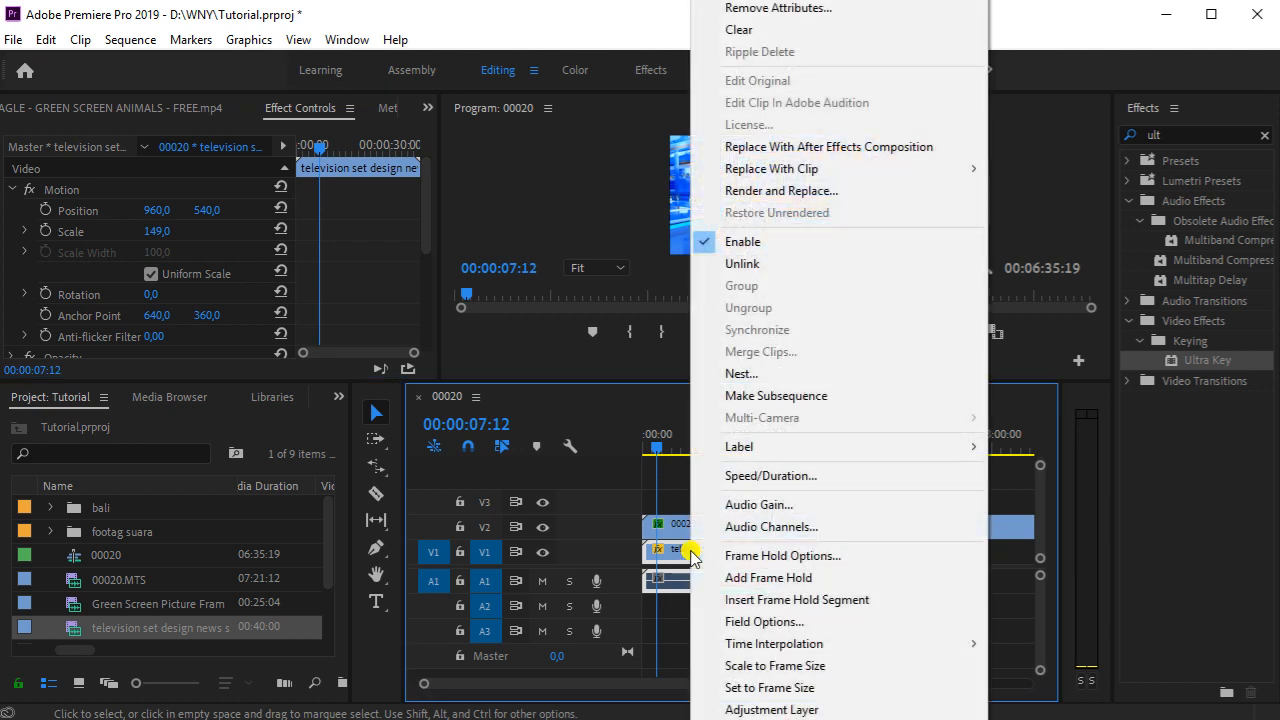
left_click(702, 476)
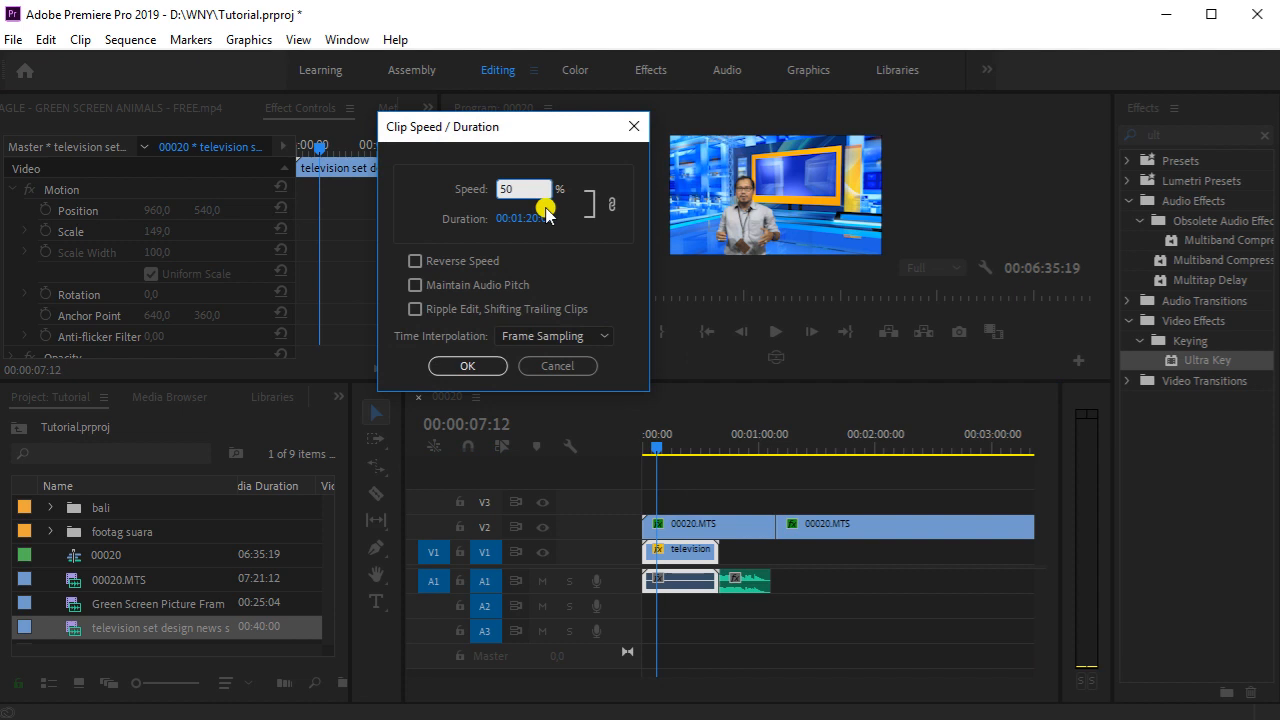
left_click(467, 365)
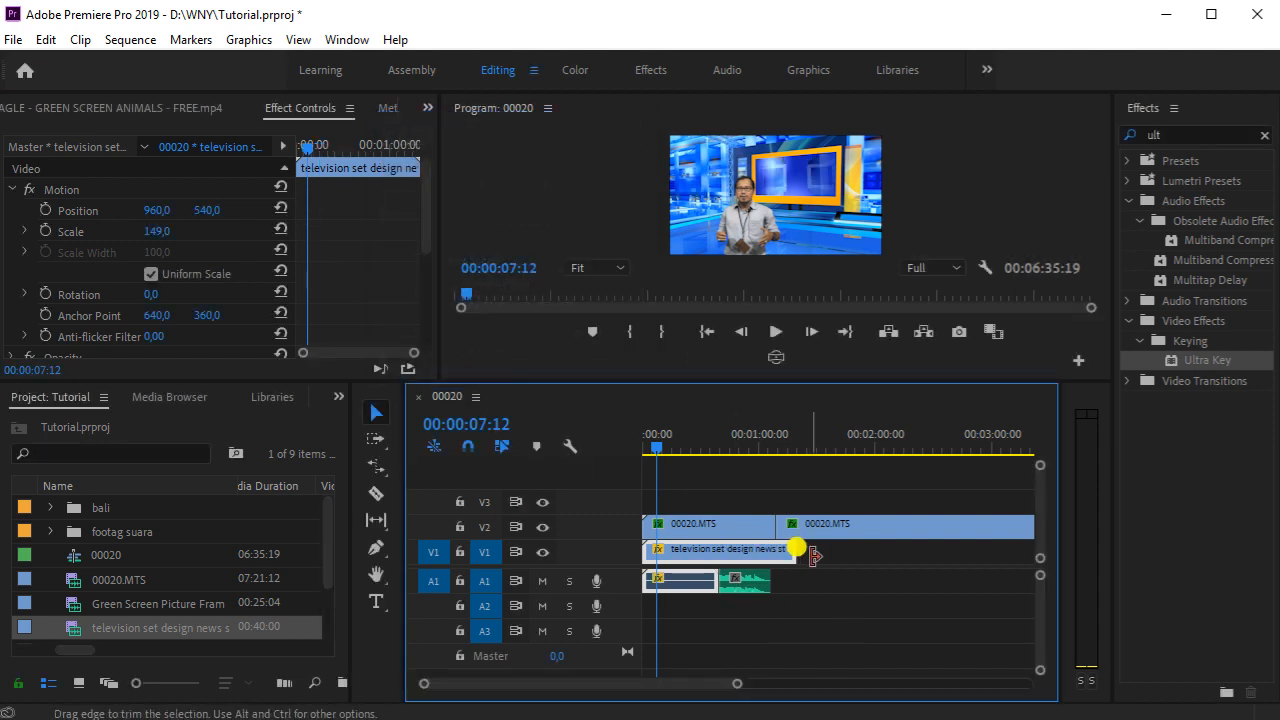
Step: Preview the composite from 00:00:01:01 in an enlarged program monitor at 25% zoom, stopping at 00:00:09:07
left_click(860, 530)
left_click_drag(661, 441, 645, 443)
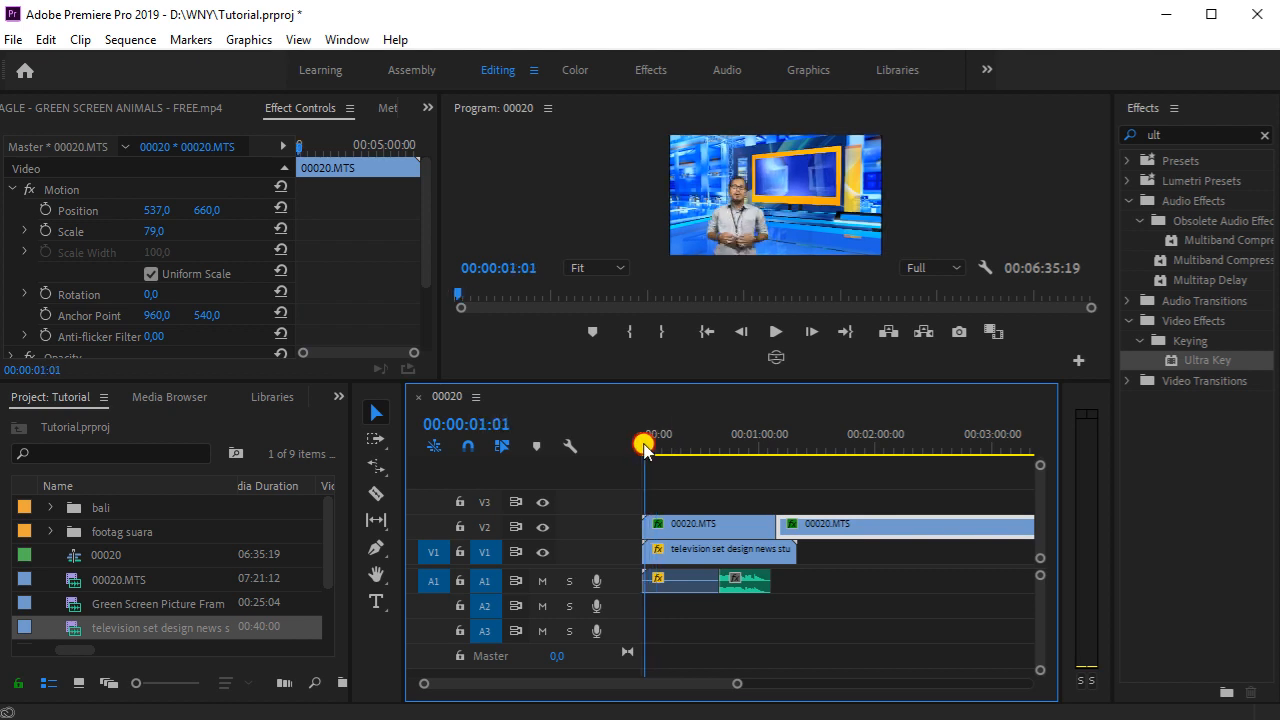
left_click(777, 333)
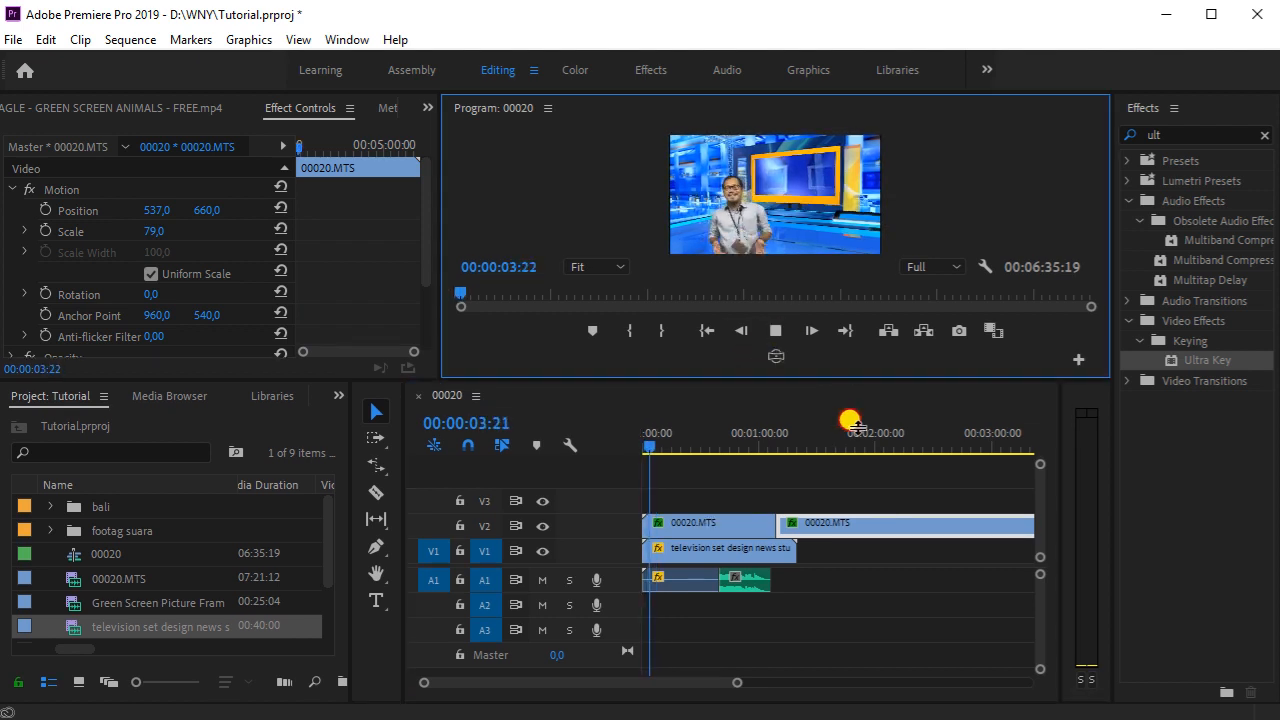
left_click_drag(840, 380, 857, 482)
left_click(622, 374)
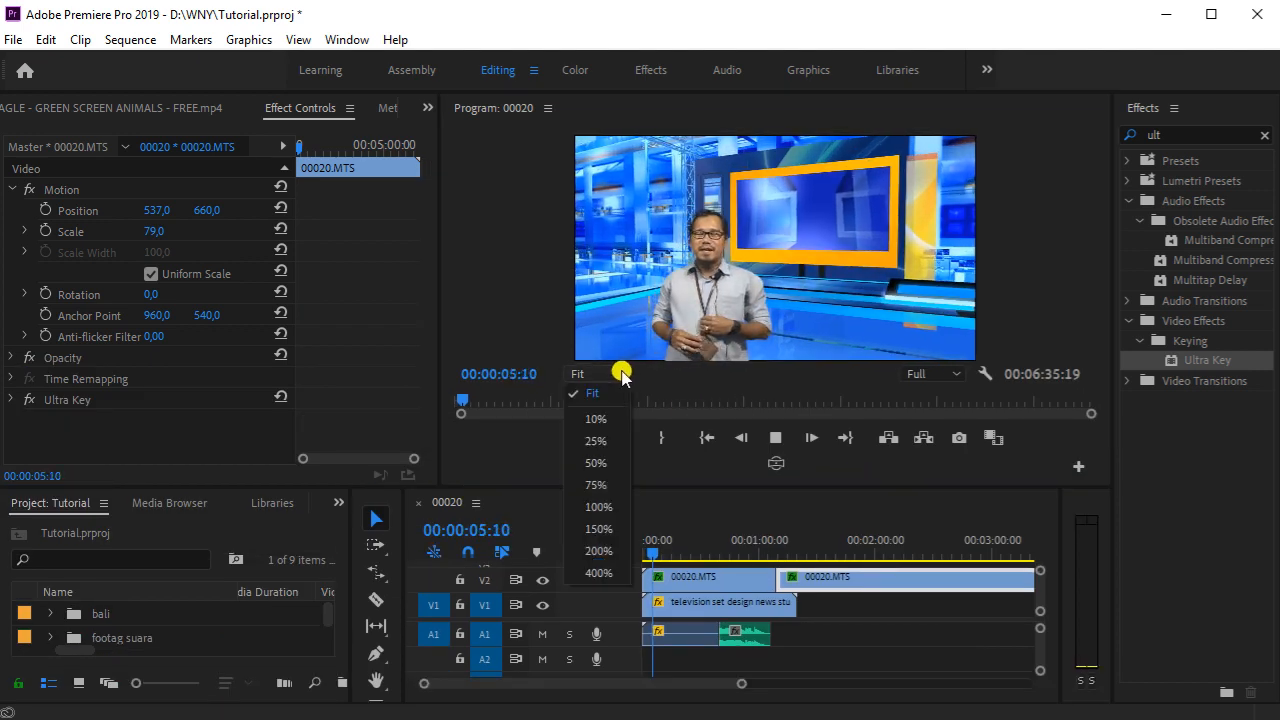
left_click(595, 440)
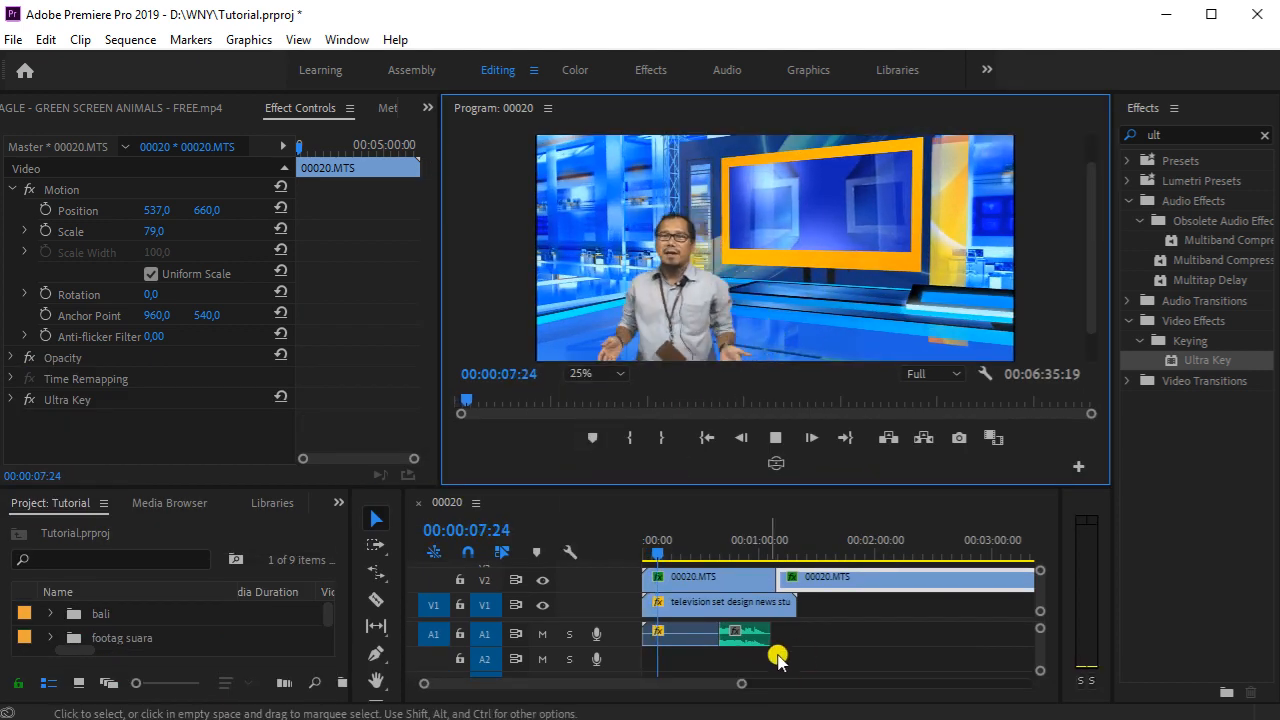
left_click(775, 437)
Step: Unlink and delete the studio background's audio, and move the remaining IG 60sec.wav piece to the start of A1
left_click(675, 634)
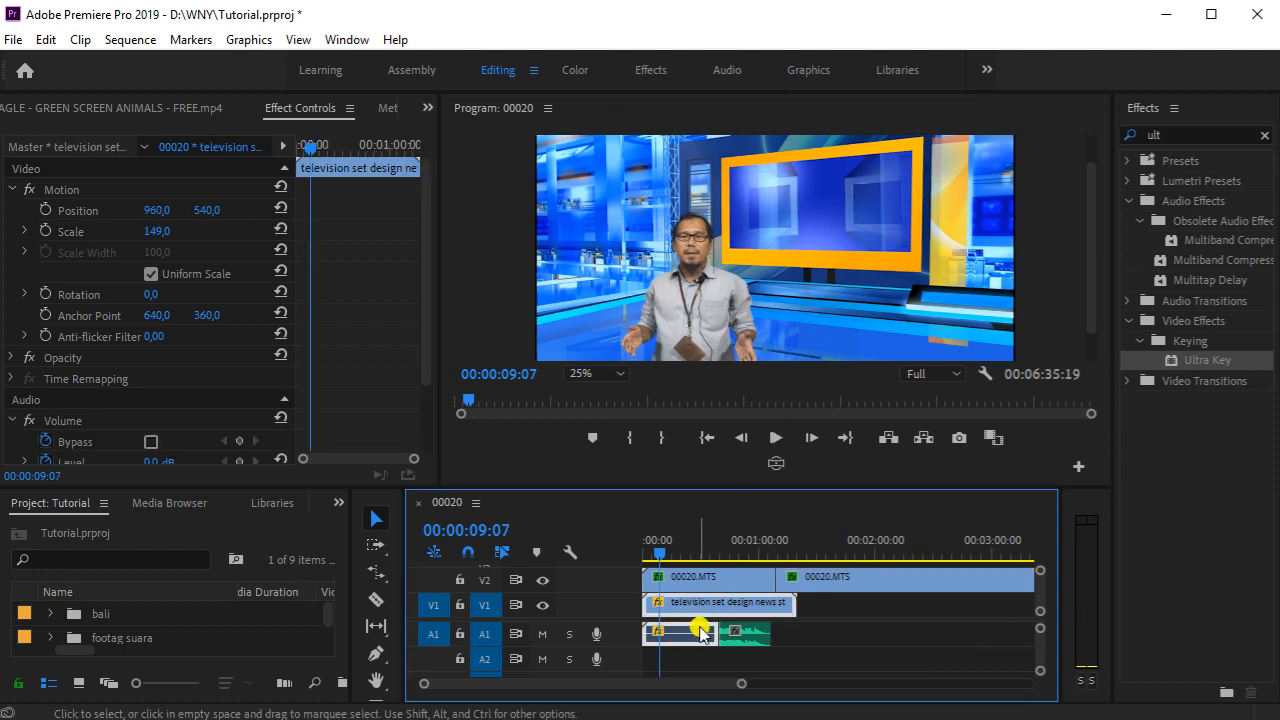
right_click(686, 605)
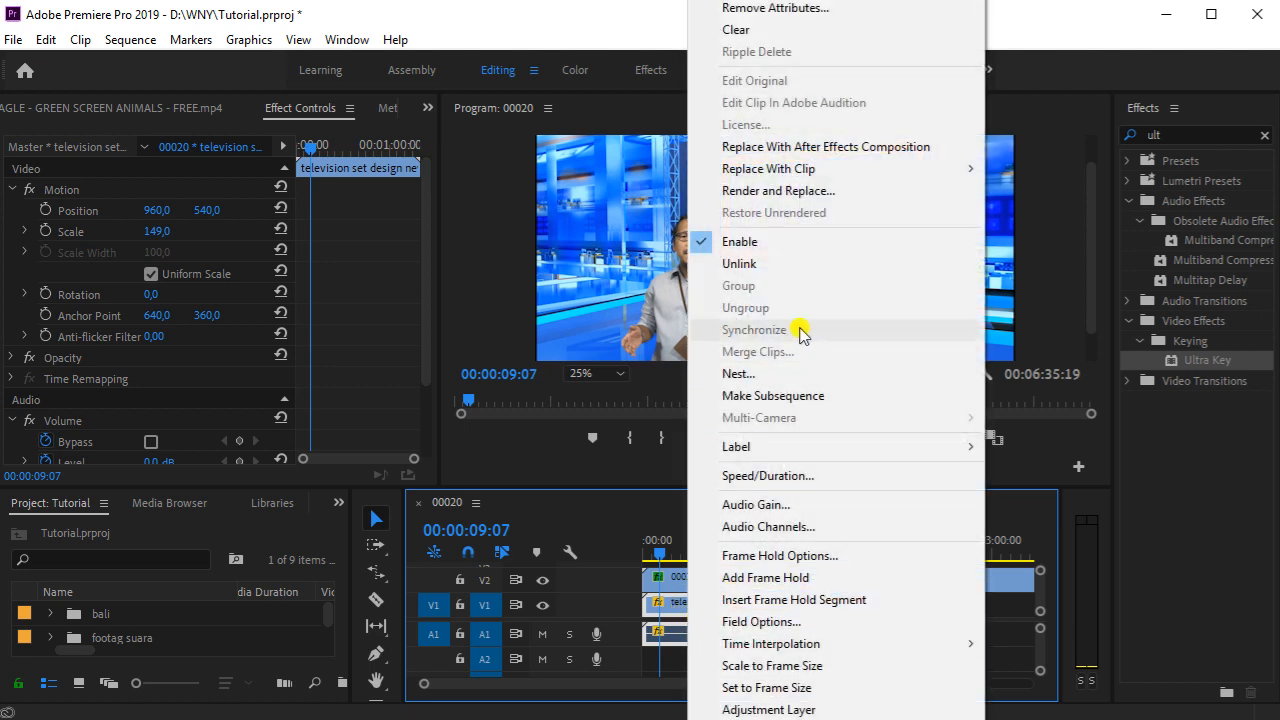
left_click(741, 265)
left_click(680, 640)
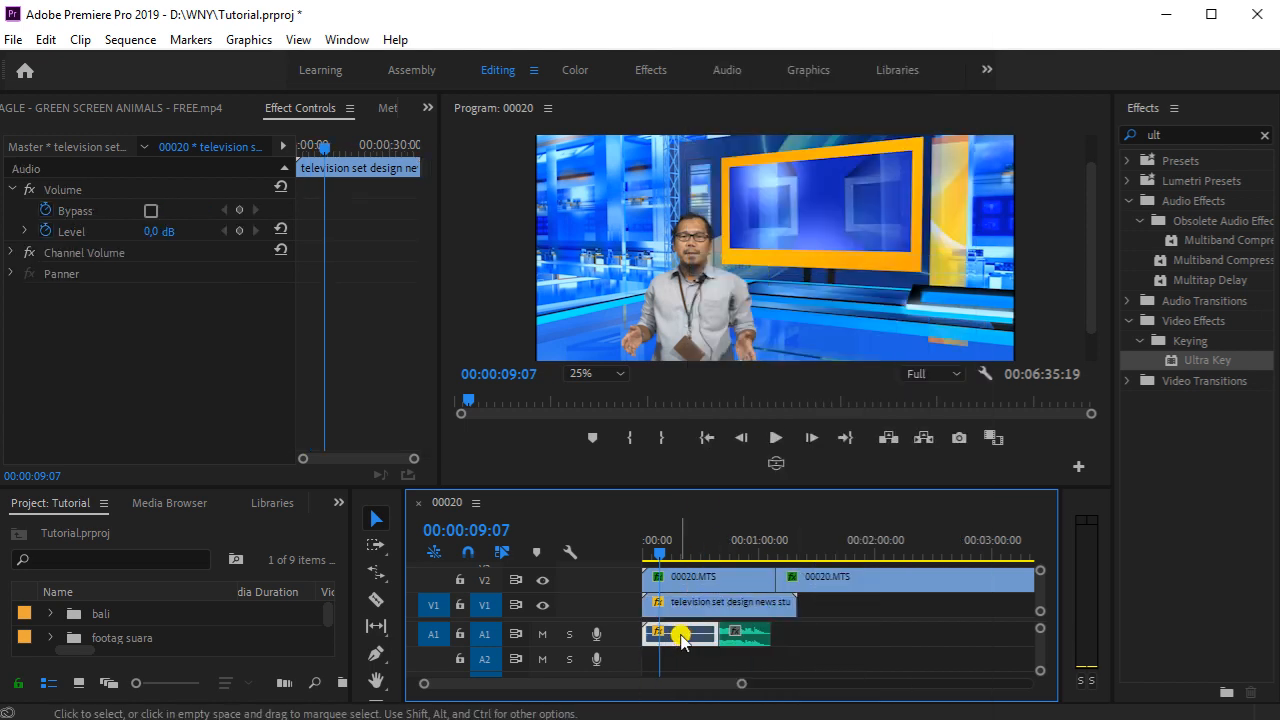
key("Delete")
left_click_drag(737, 634, 663, 634)
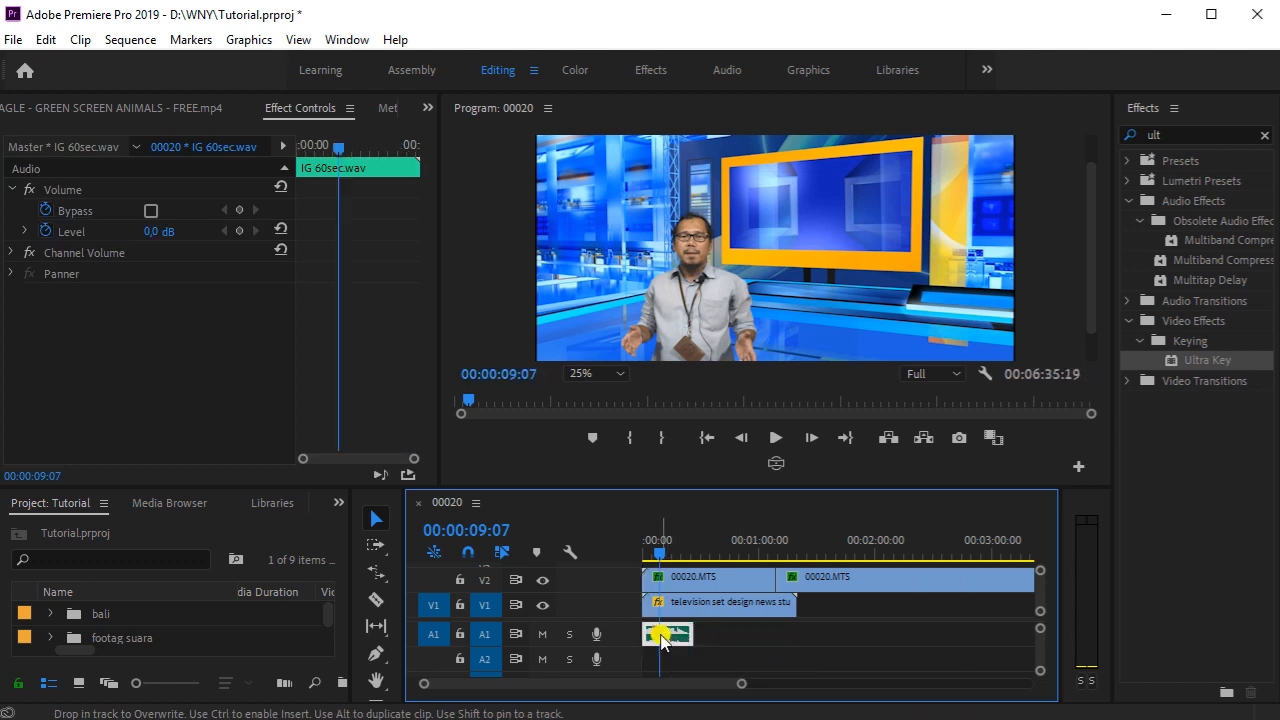
Step: Preview the composite with its audio from the start, stop at 00:00:07:01, and select the audio clip on A1
left_click_drag(660, 553, 643, 552)
left_click(773, 438)
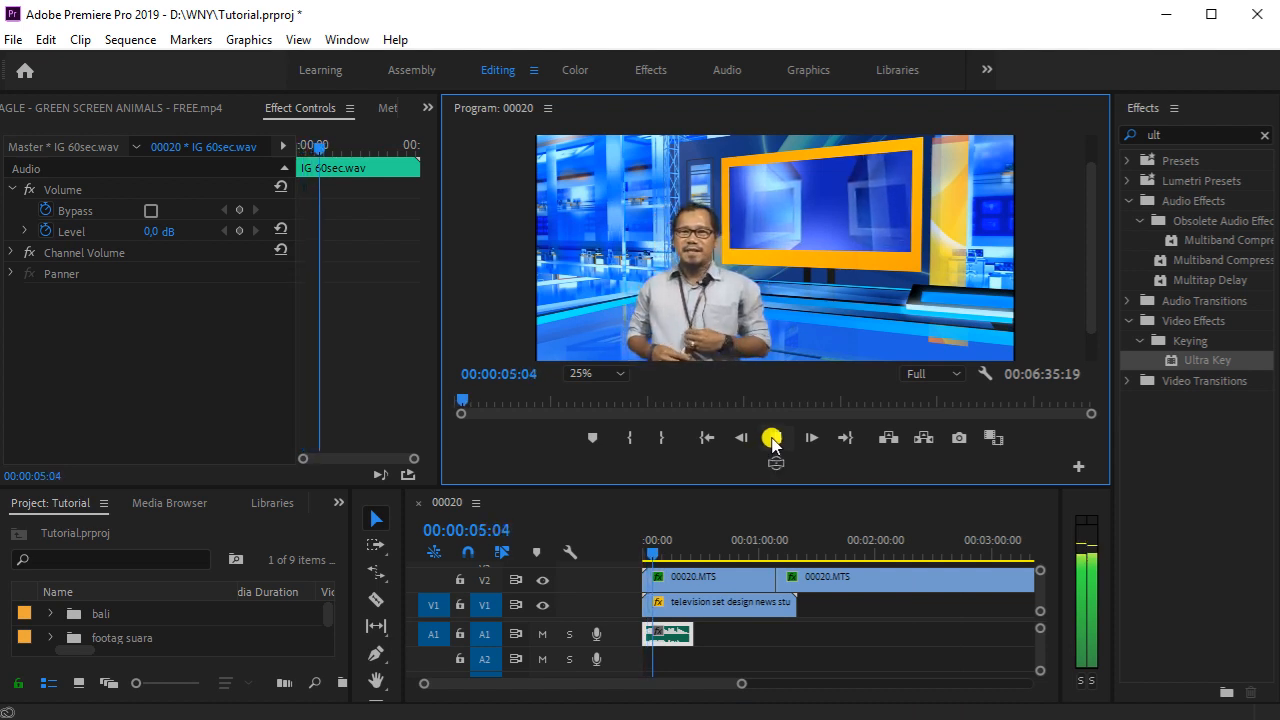
left_click(772, 438)
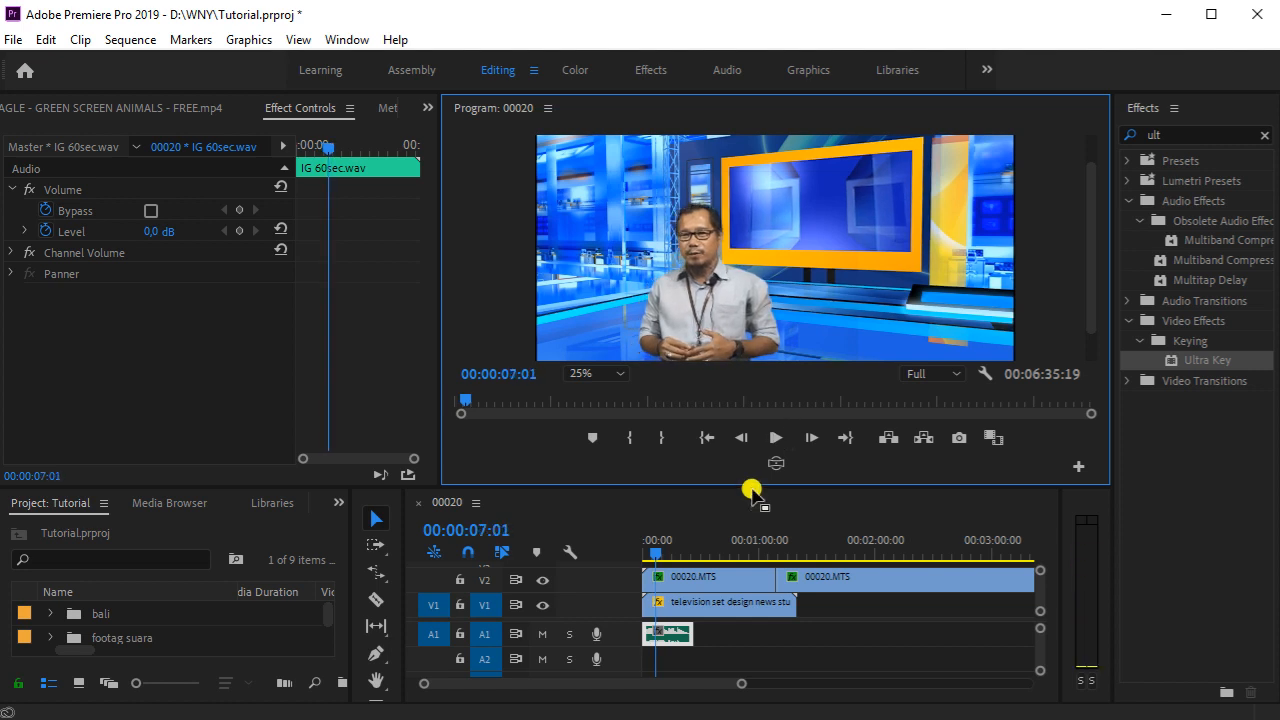
left_click(676, 636)
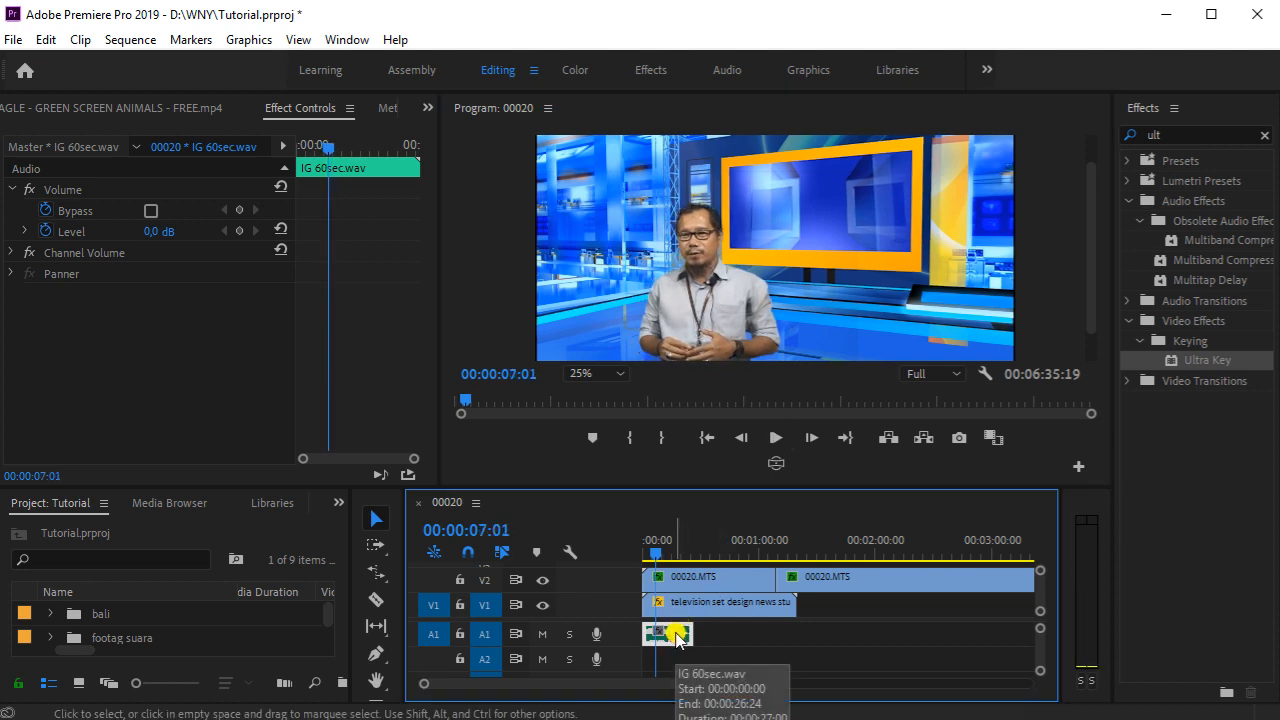
Step: Lower the A1 audio clip's level to -27.6 dB at 00:00:07:01 and preview the sound up to 00:00:11:21
left_click(305, 114)
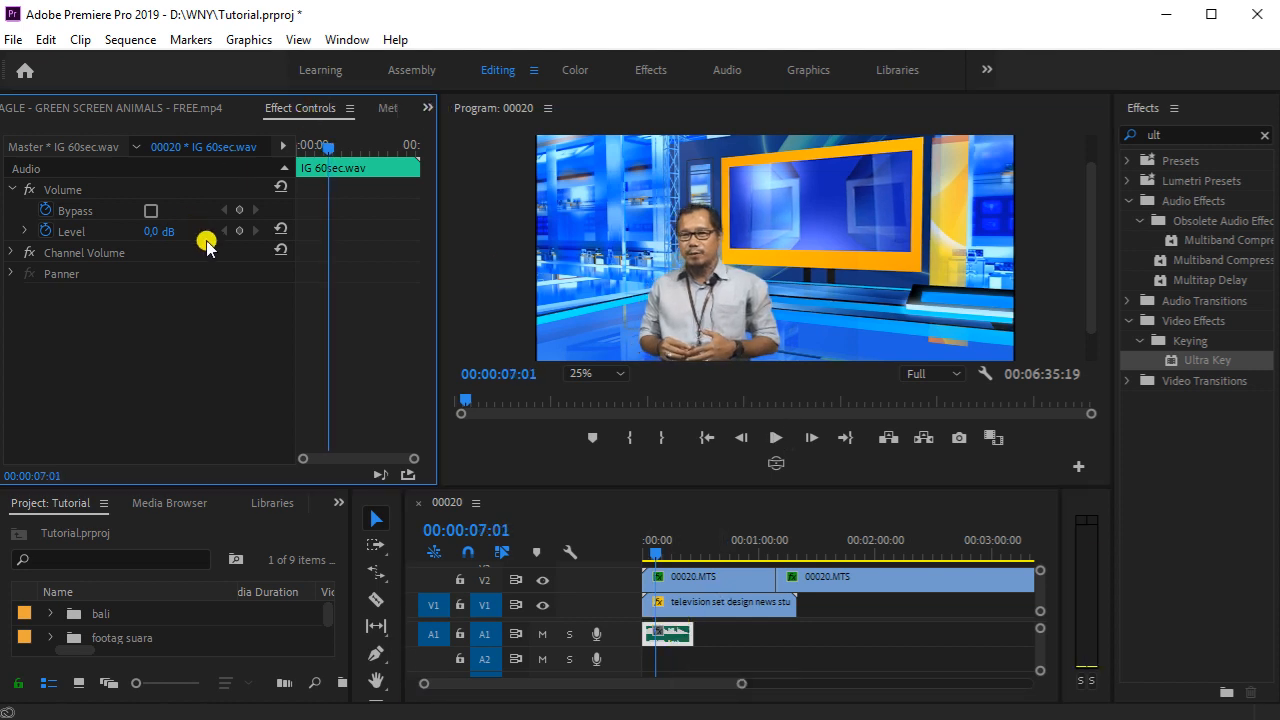
left_click_drag(142, 233, 90, 250)
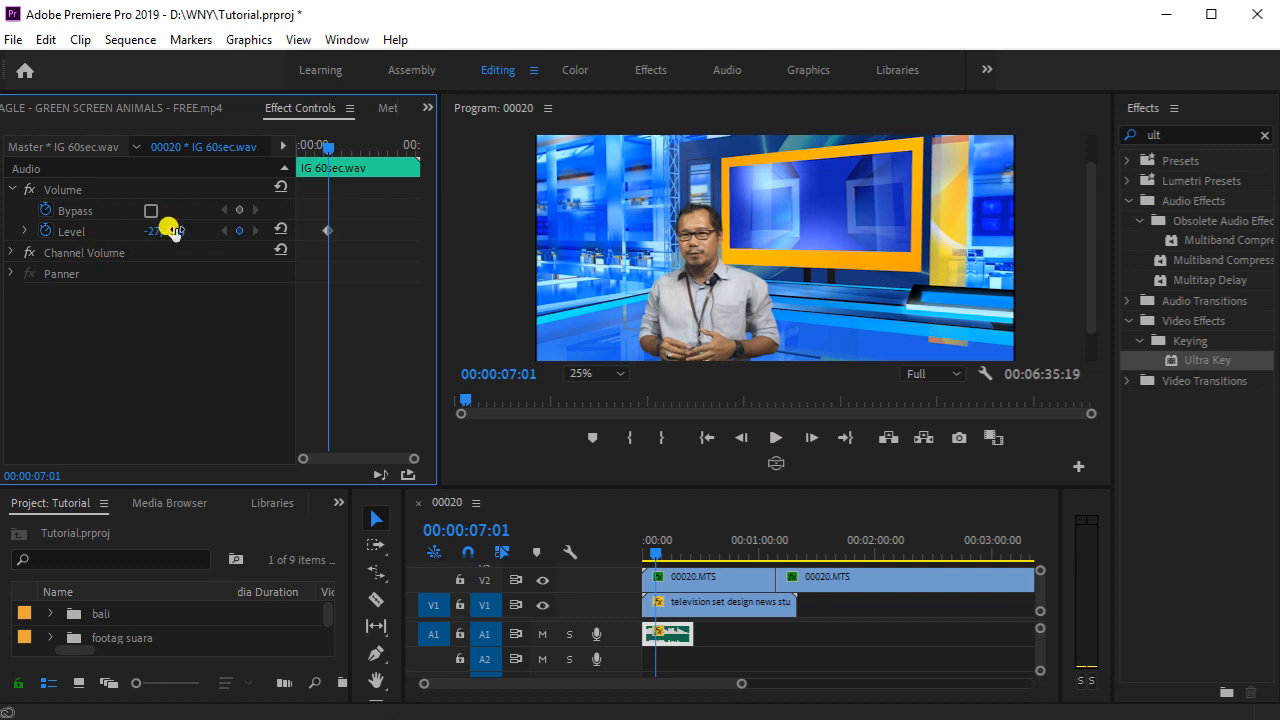
left_click(776, 441)
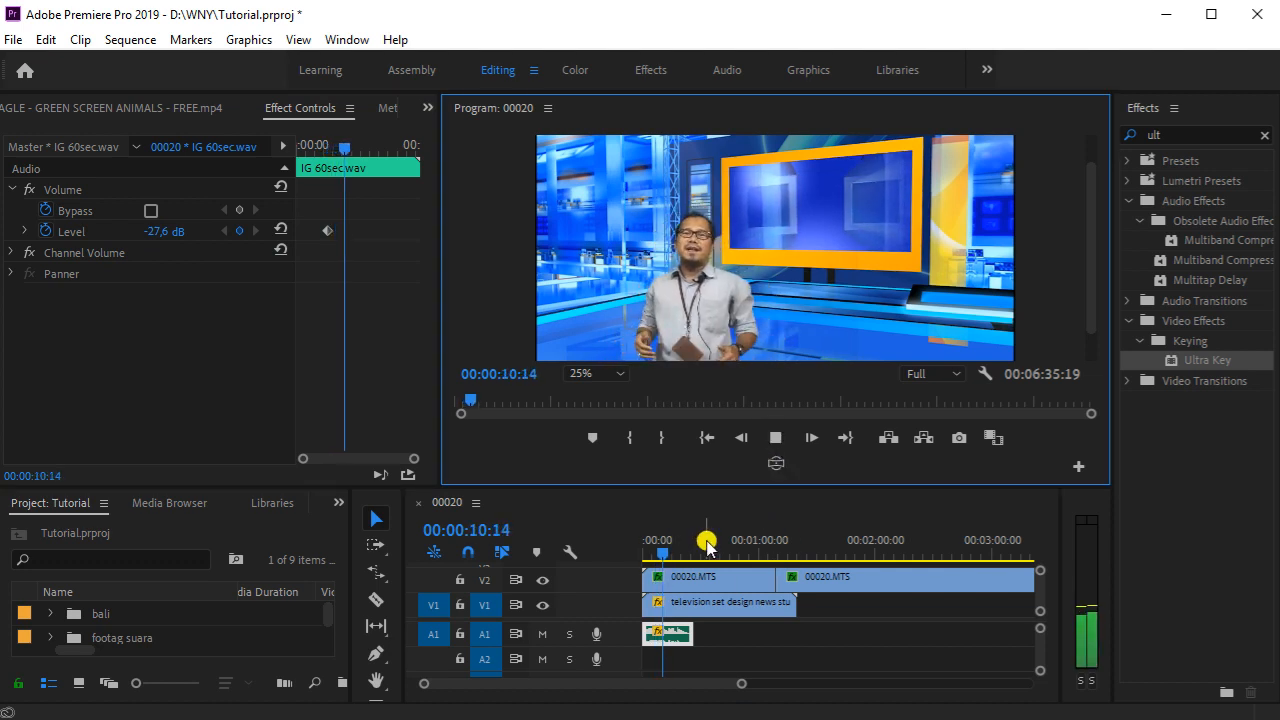
left_click(776, 438)
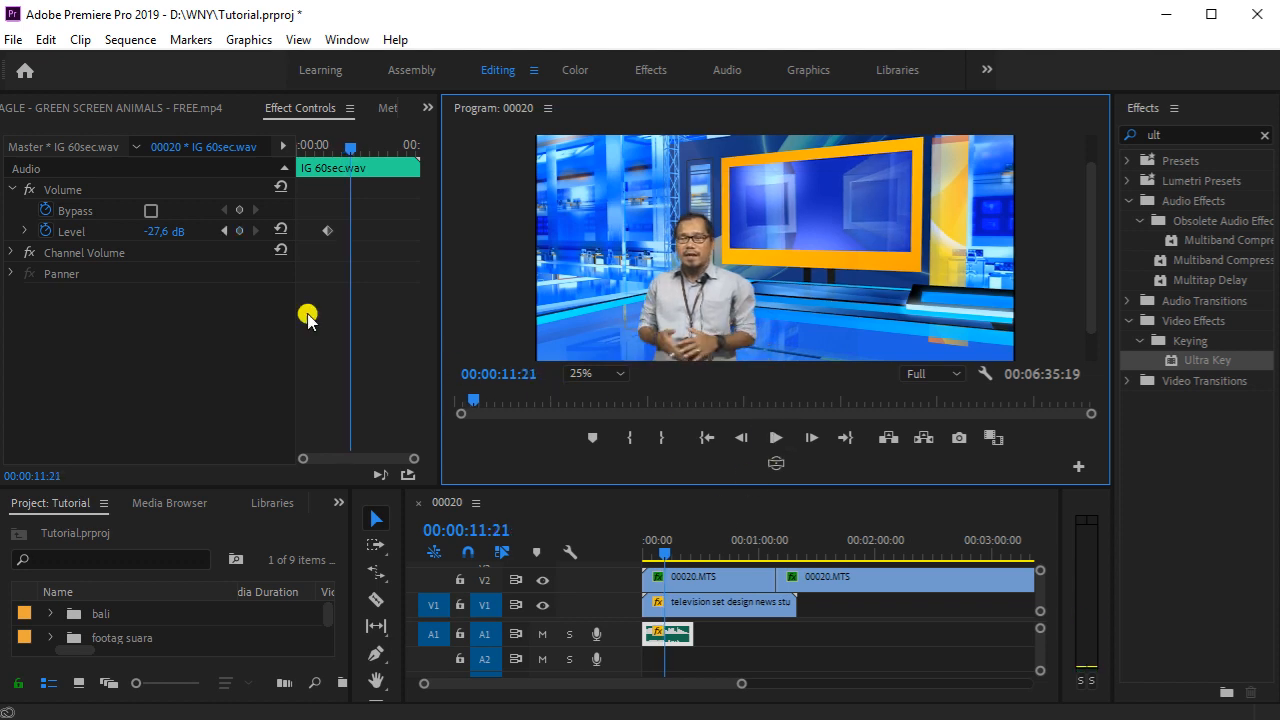
Step: Set the A1 clip's level to -5.3 dB at 00:00:11:21 and preview the sound from 00:00:00:16
mouse_move(165, 238)
left_mouse_down()
mouse_move(216, 240)
mouse_move(170, 230)
left_mouse_up()
left_click_drag(351, 155, 300, 157)
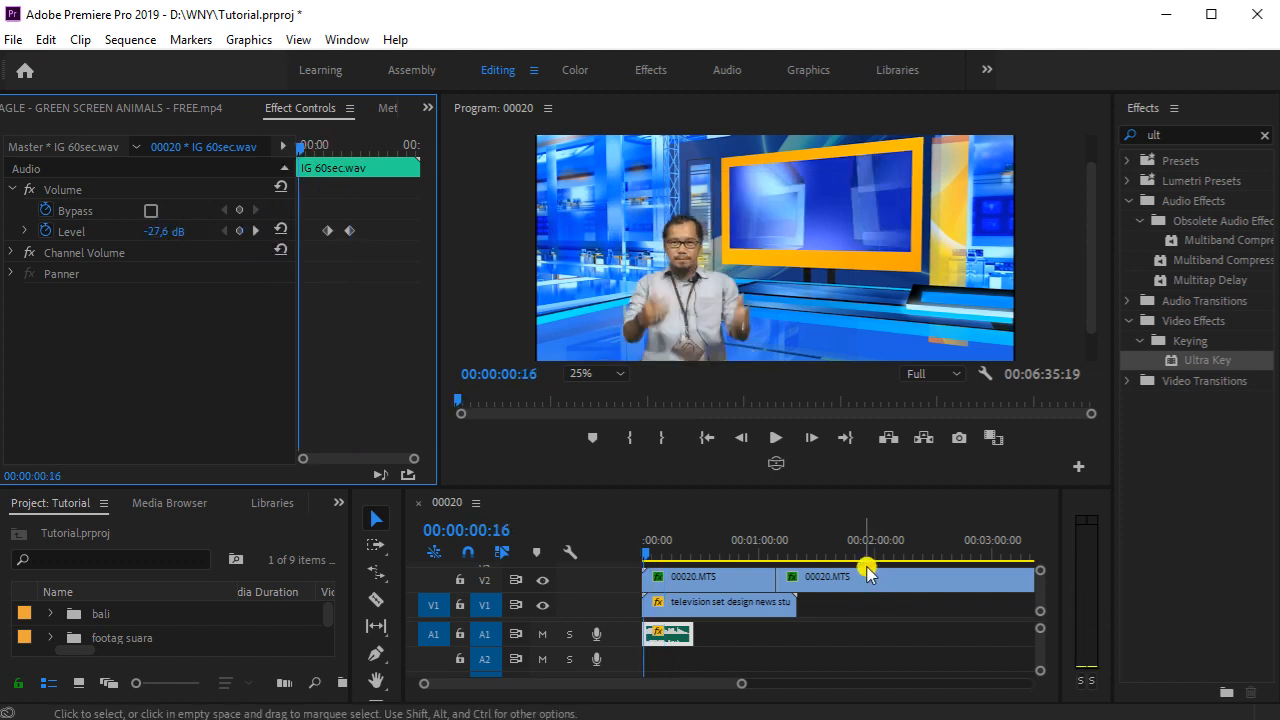
left_click(775, 437)
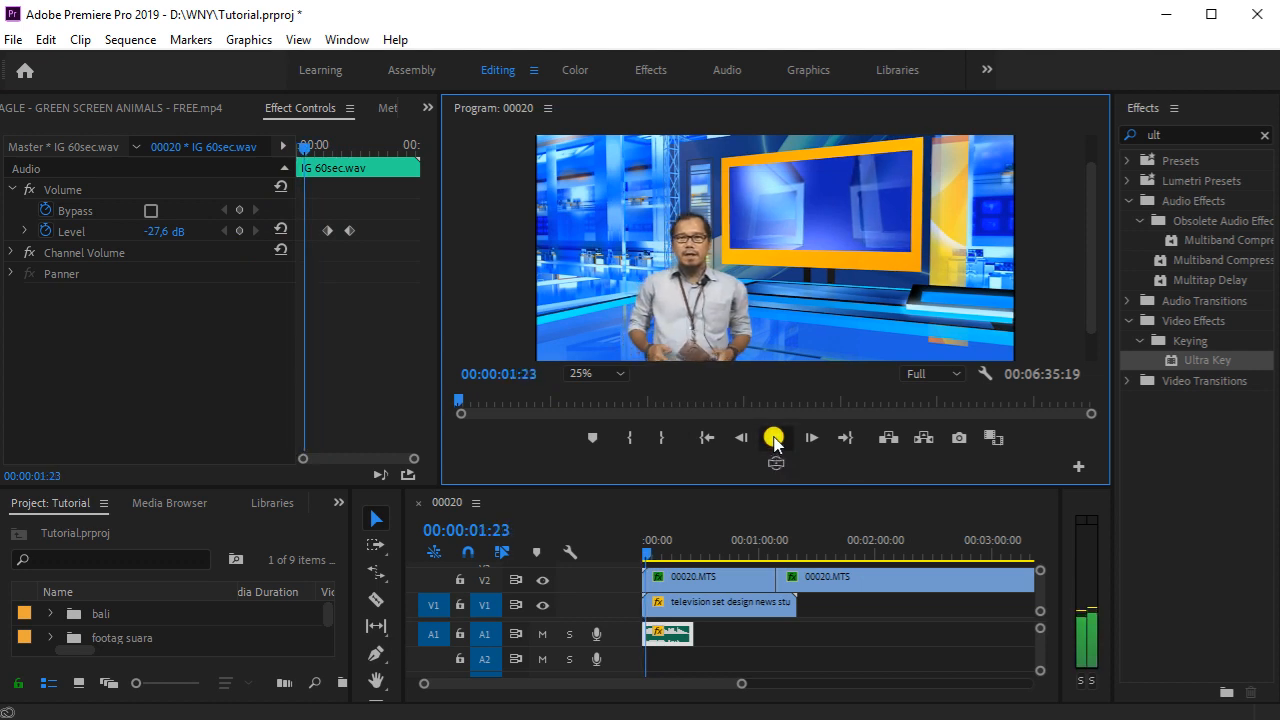
left_click(775, 437)
Step: Add a 0 dB level keyframe at the start of the A1 clip and preview the volume changes up to 00:00:22:05
left_click_drag(315, 150, 282, 150)
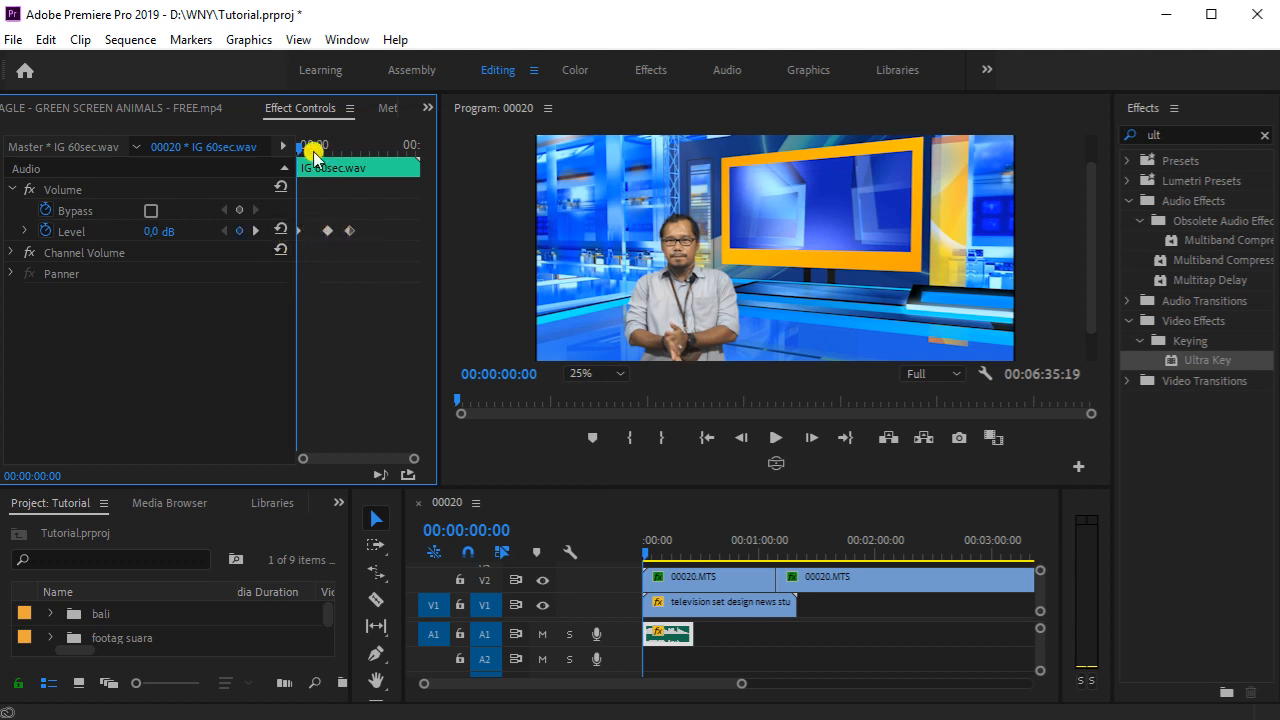
left_click(775, 437)
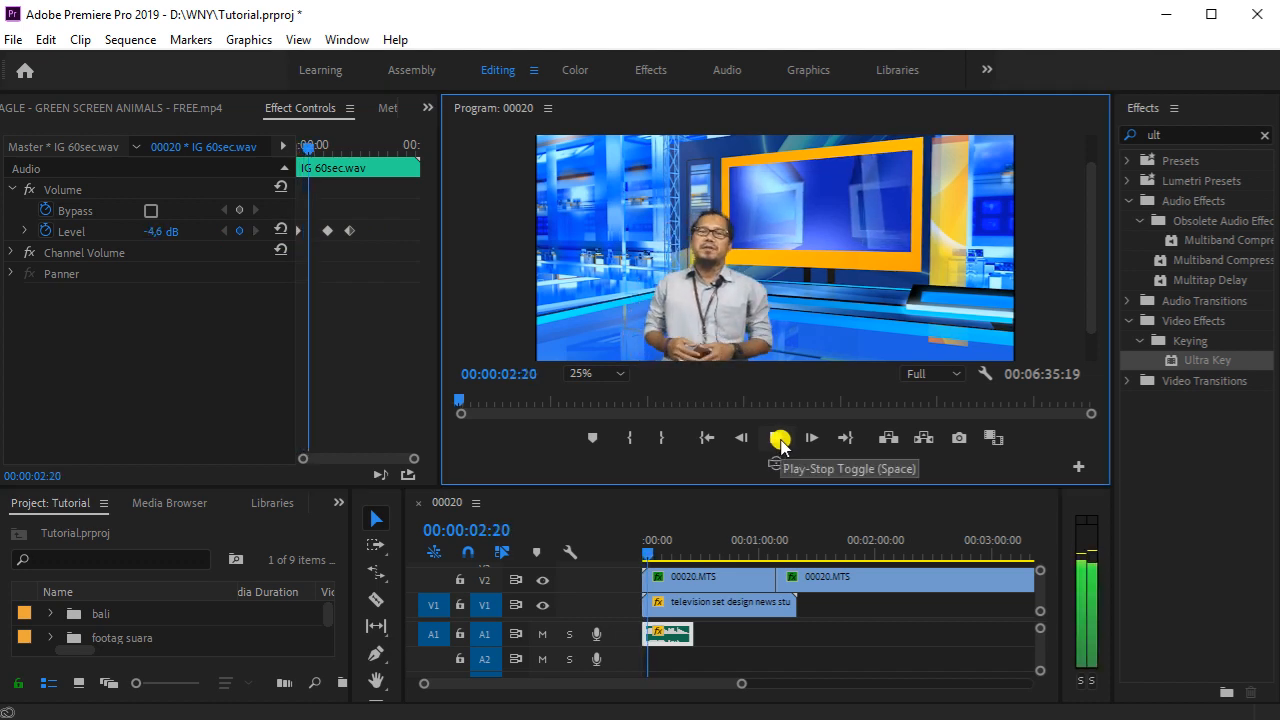
left_click_drag(160, 231, 176, 252)
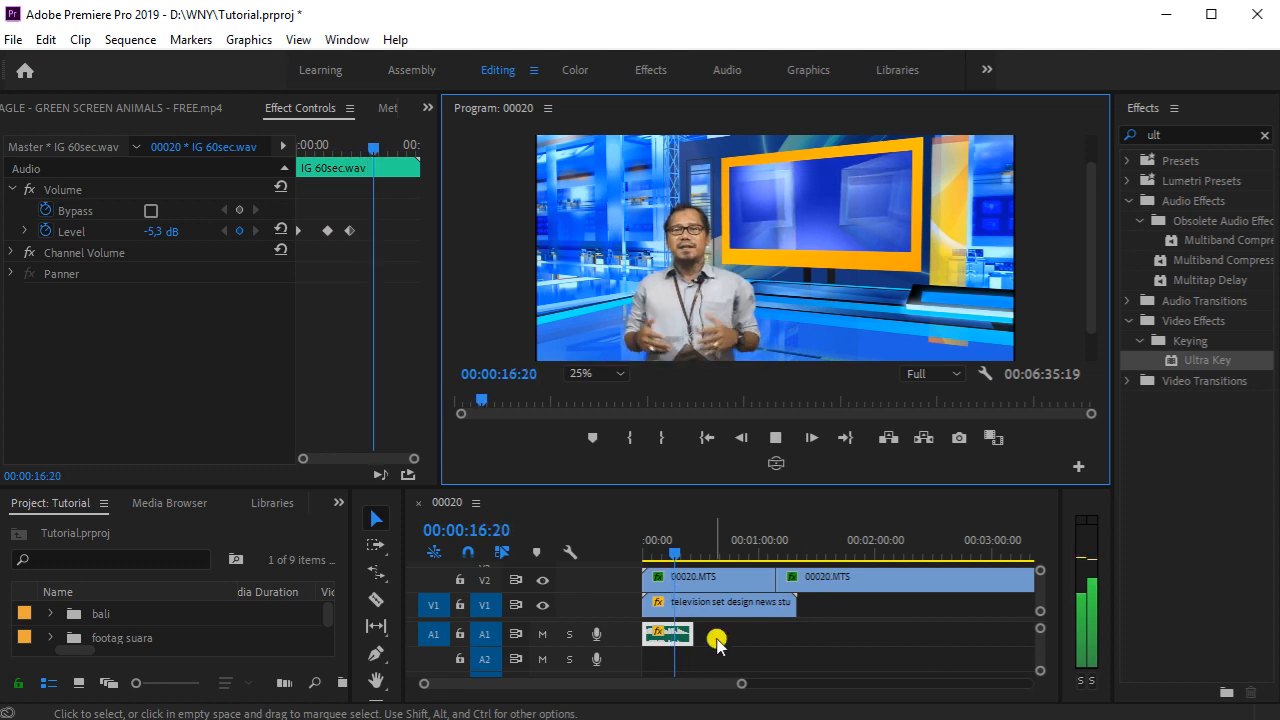
left_click(662, 636)
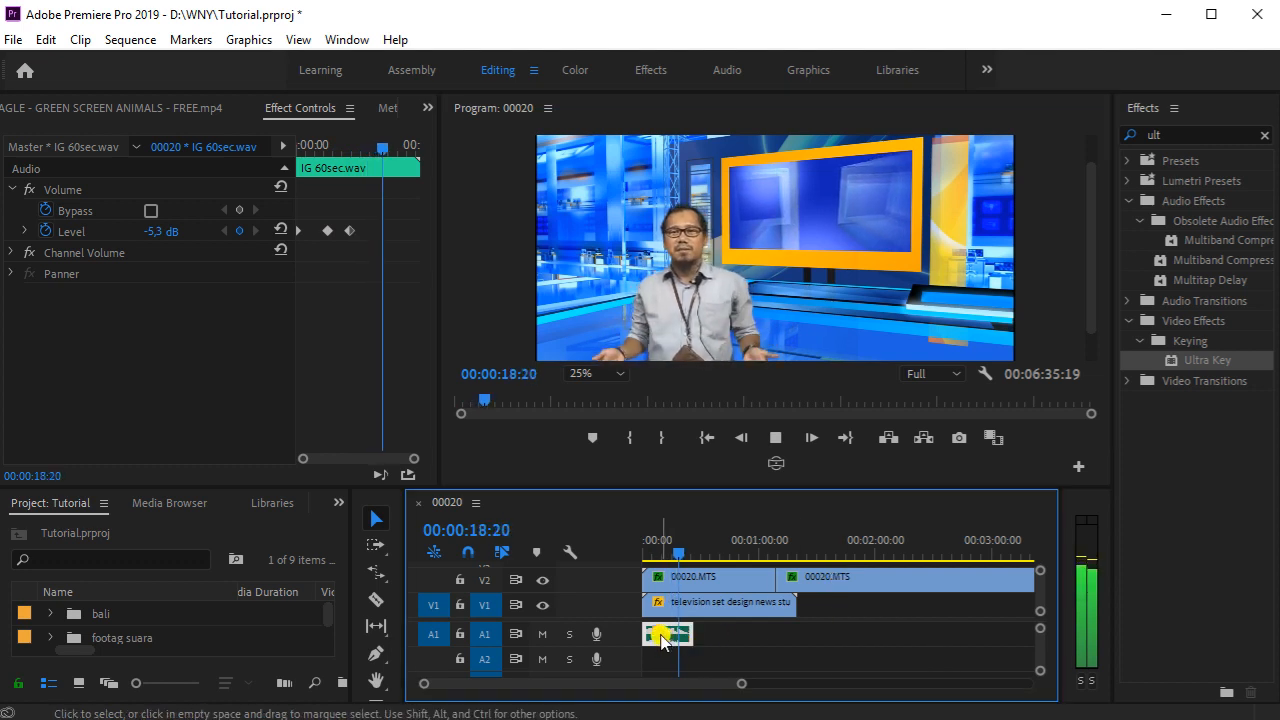
right_click(662, 638)
key("Escape")
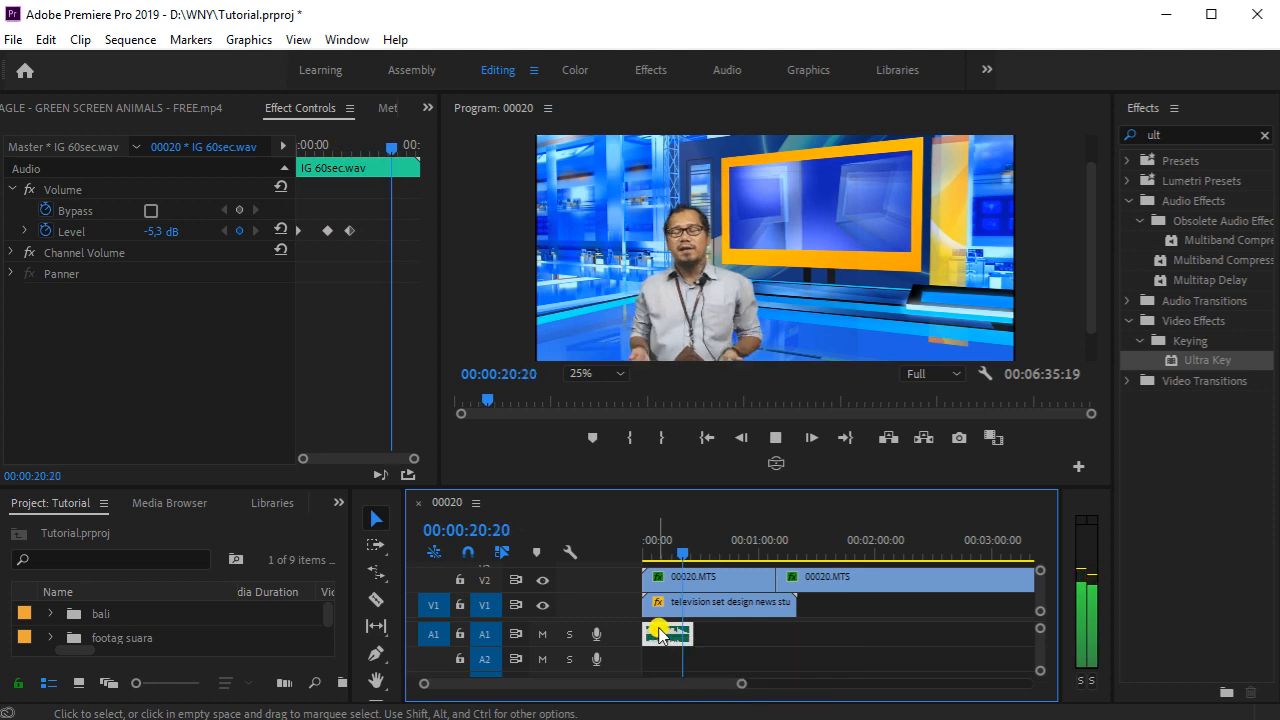
left_click(775, 437)
left_click(677, 642)
right_click(677, 637)
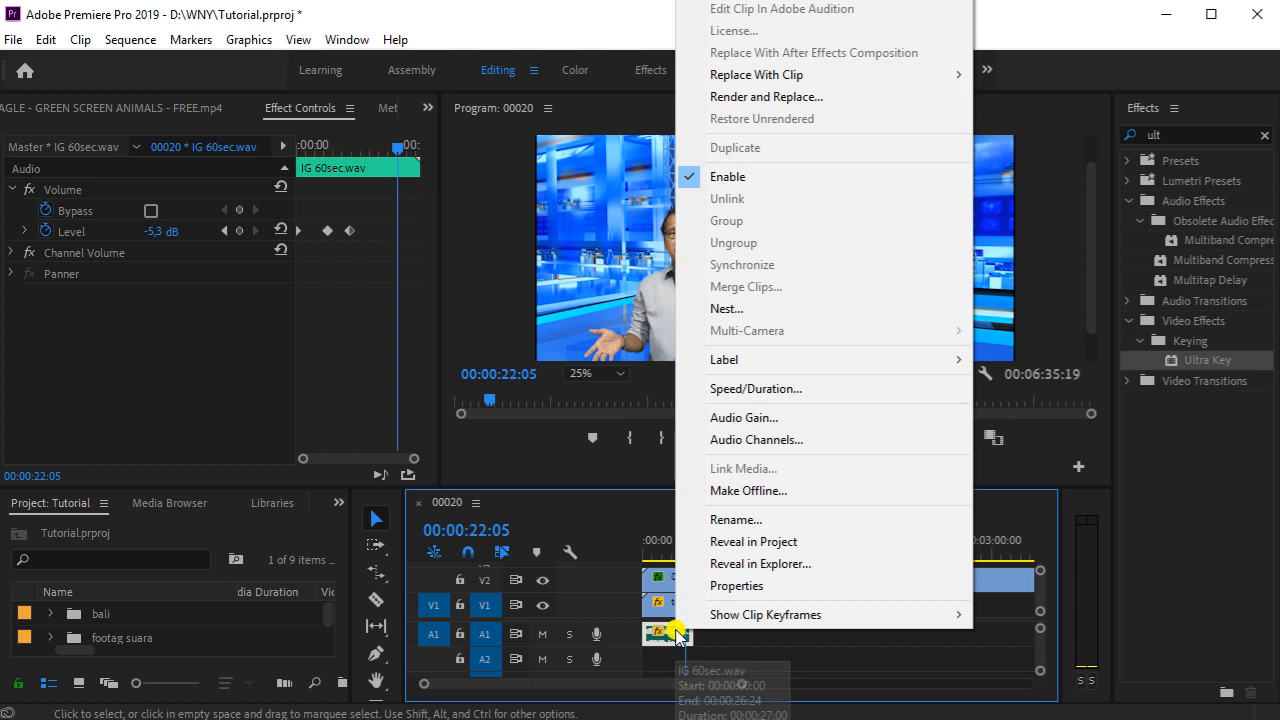
key("Escape")
left_click_drag(692, 636, 843, 637)
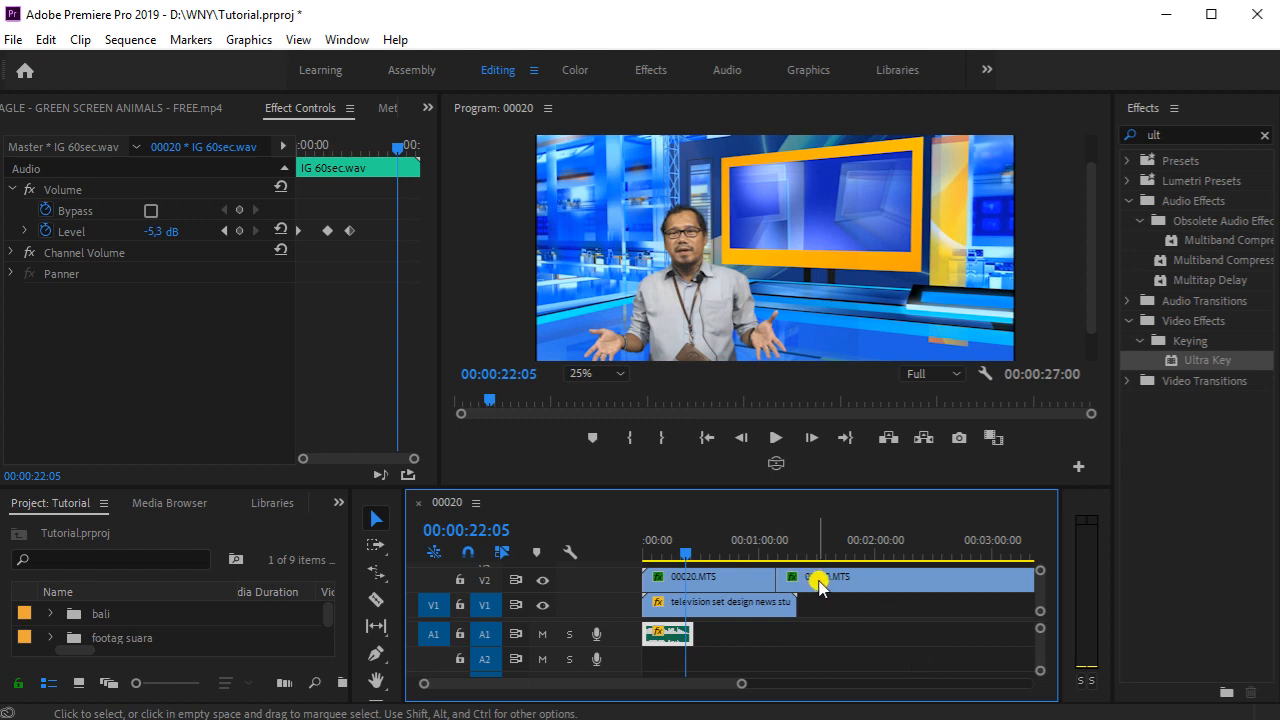
Step: Move the second 00020.MTS piece from V2 to V3, starting at 00:00:00:00, and hide track V2
left_click(818, 583)
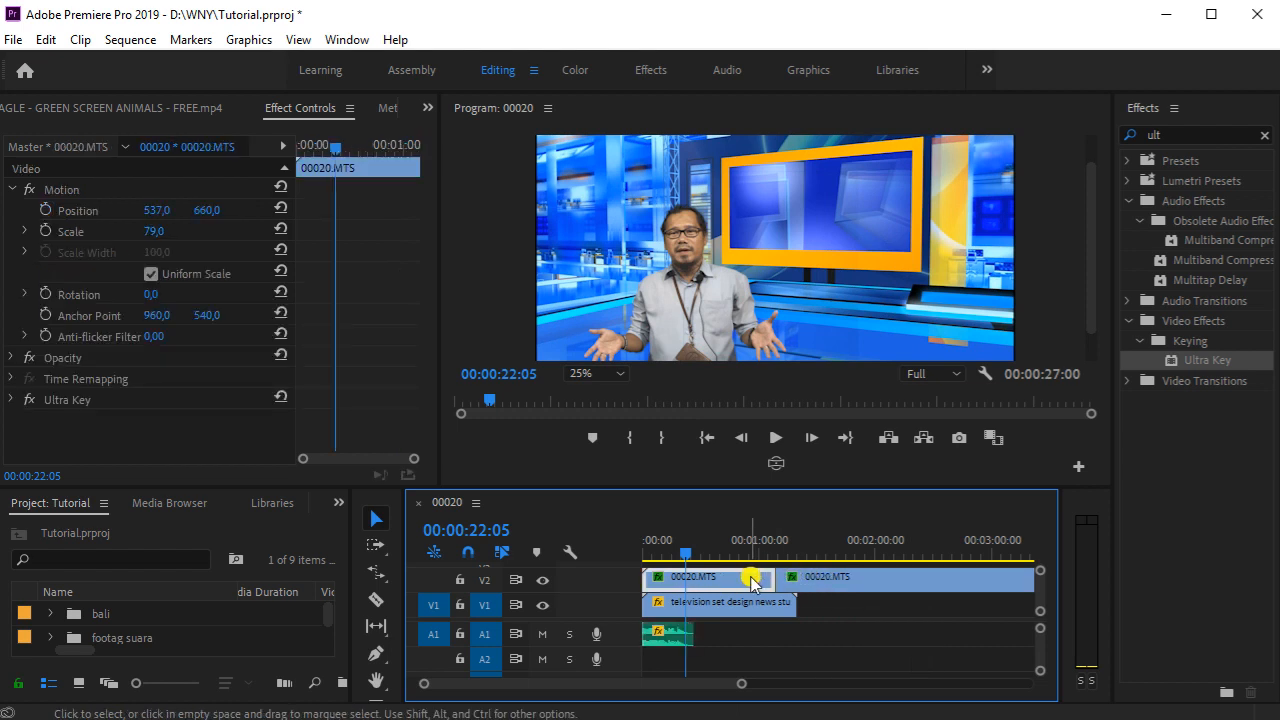
left_click_drag(690, 556, 723, 558)
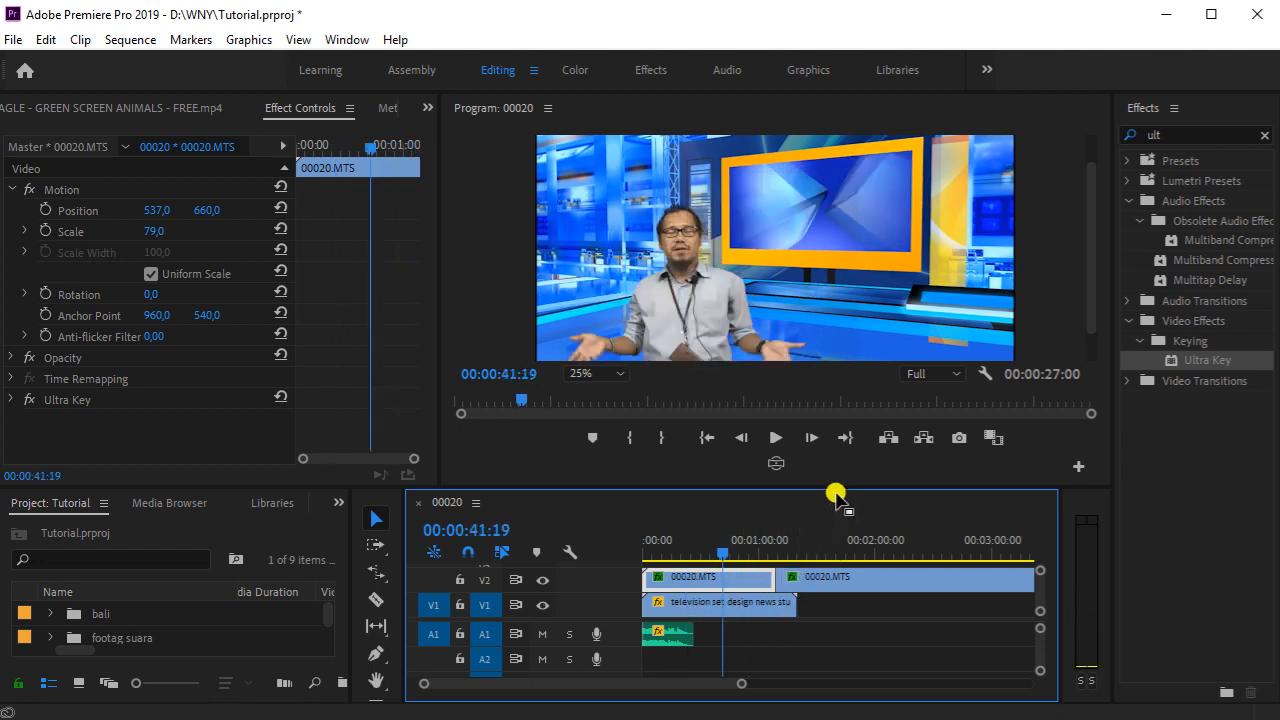
left_click_drag(830, 485, 834, 421)
left_click_drag(826, 543, 631, 513)
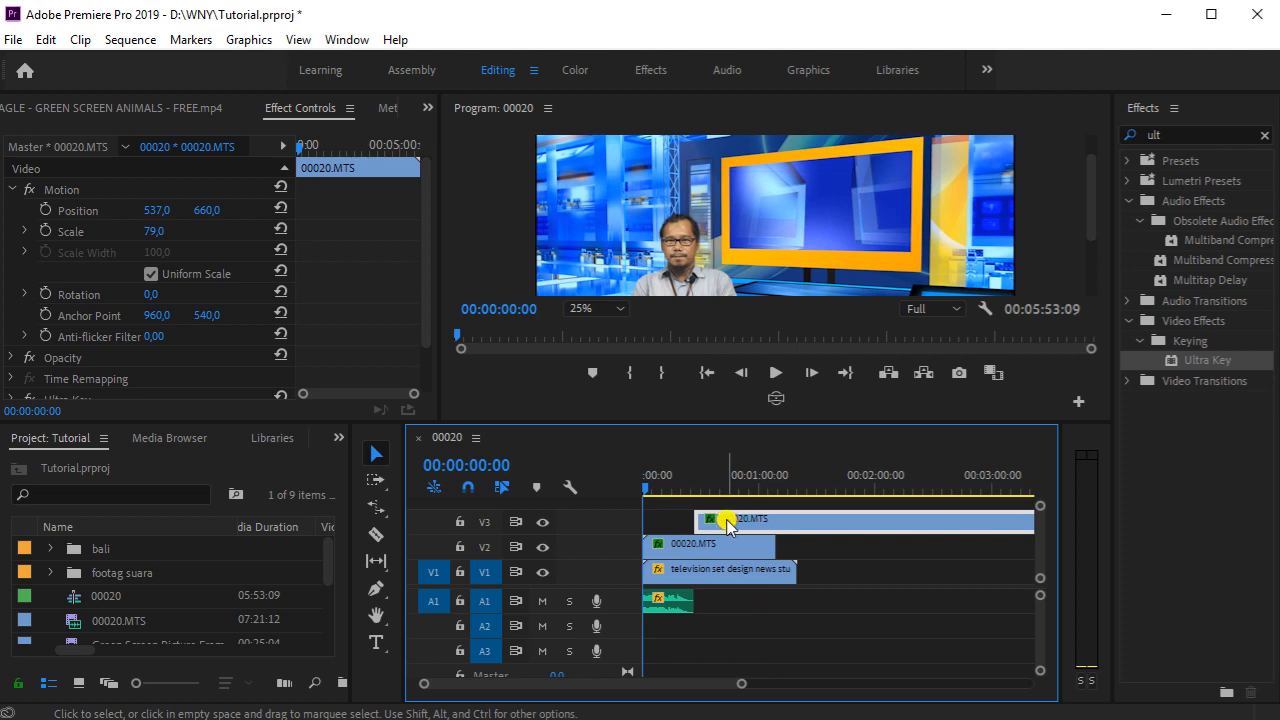
left_click(543, 547)
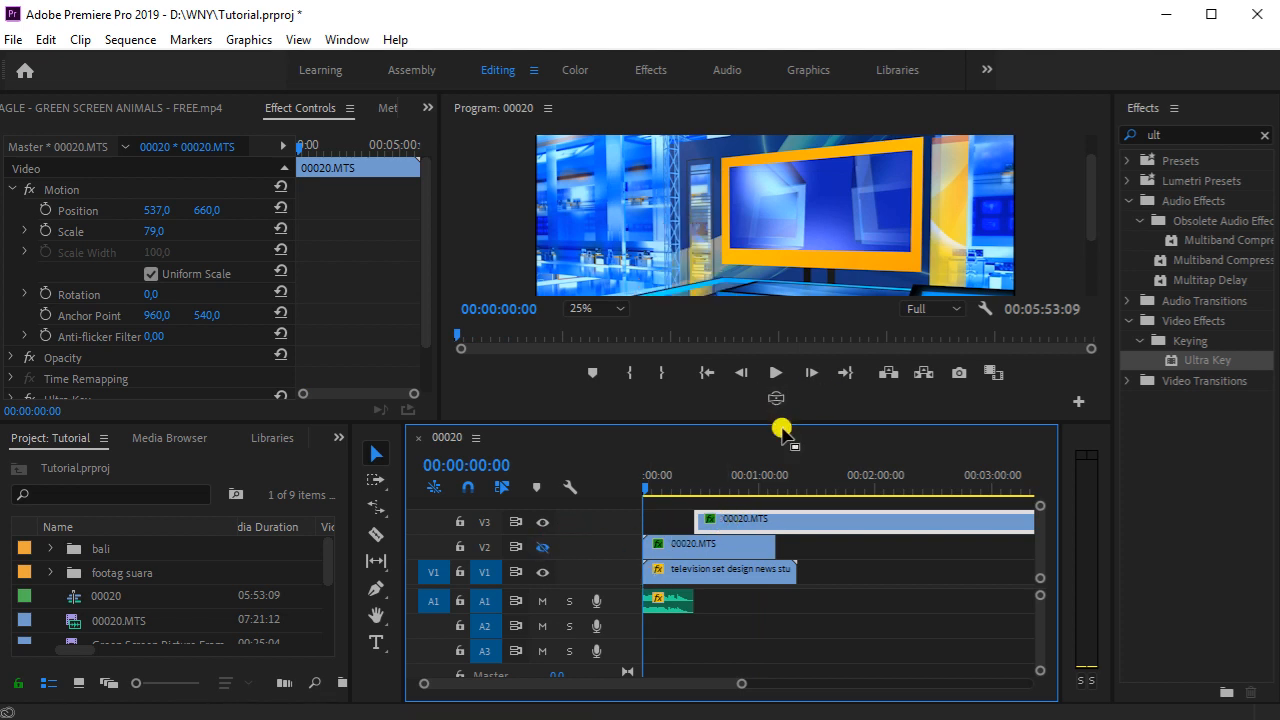
left_click_drag(783, 422, 789, 489)
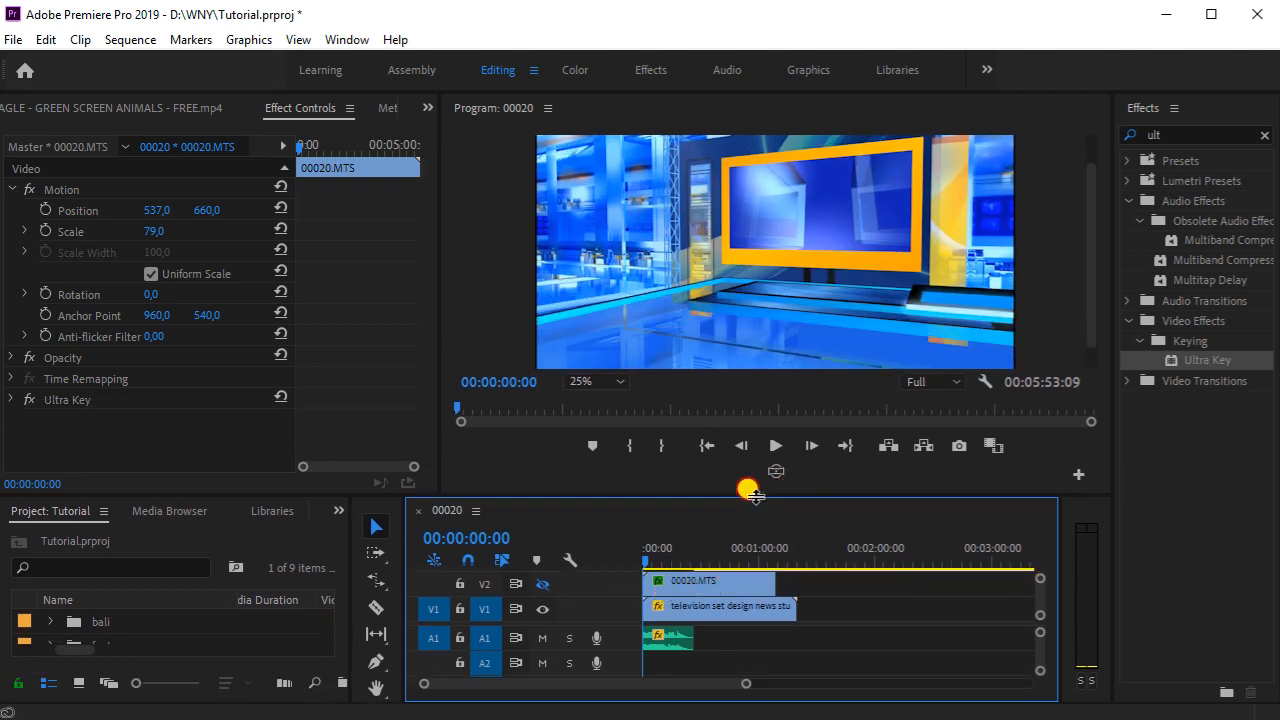
left_click_drag(755, 495, 752, 398)
left_click_drag(752, 509, 768, 472)
left_click(686, 550)
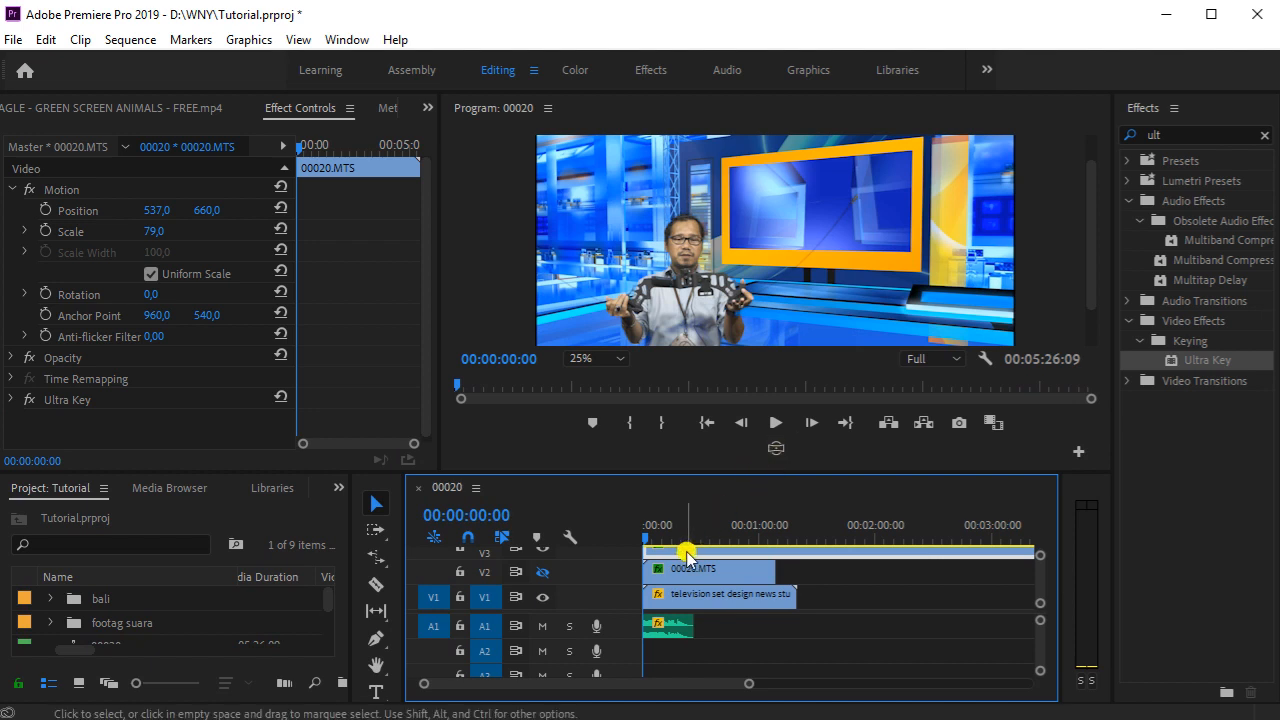
Step: Scale the presenter clip on V3 to 52, show V2 again, and set the V3 clip's horizontal position to 1278
left_click(138, 213)
left_click_drag(158, 232, 126, 231)
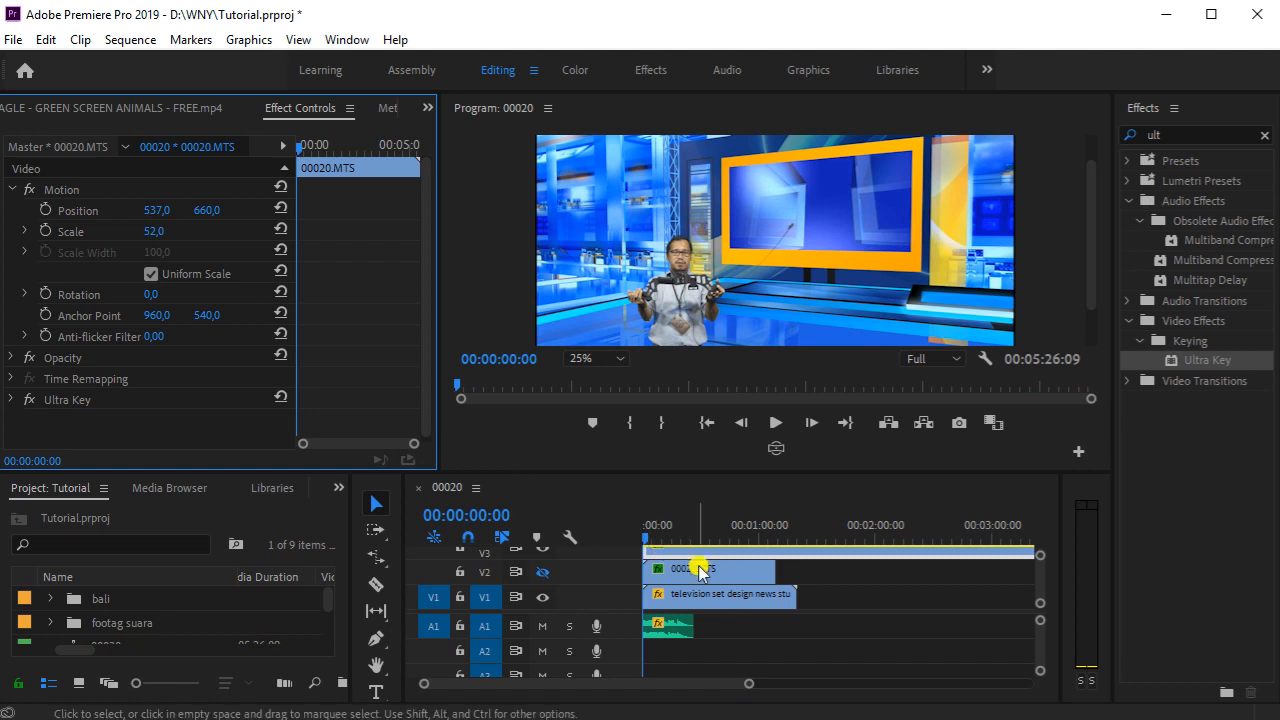
left_click(541, 574)
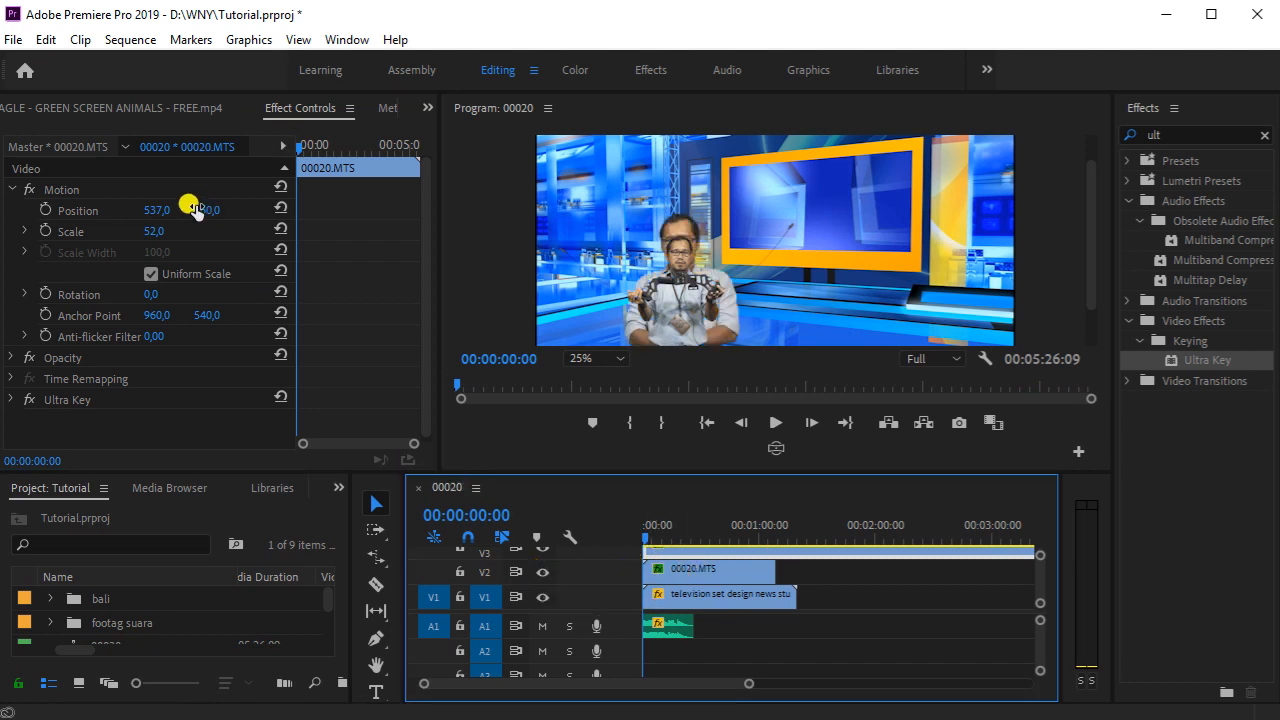
left_click_drag(160, 212, 915, 236)
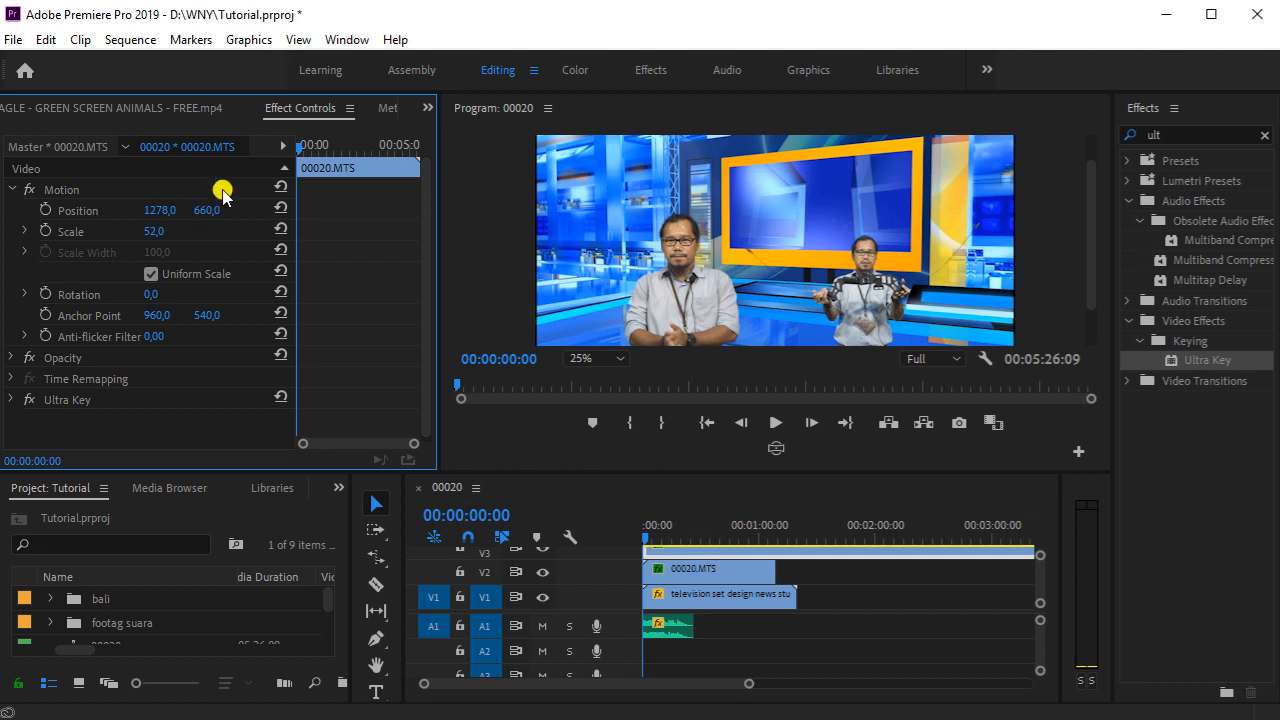
Step: Scale the presenter clips on V2 and V3 to 68 each and preview the two-presenter composite up to 00:00:14:15
left_click(740, 570)
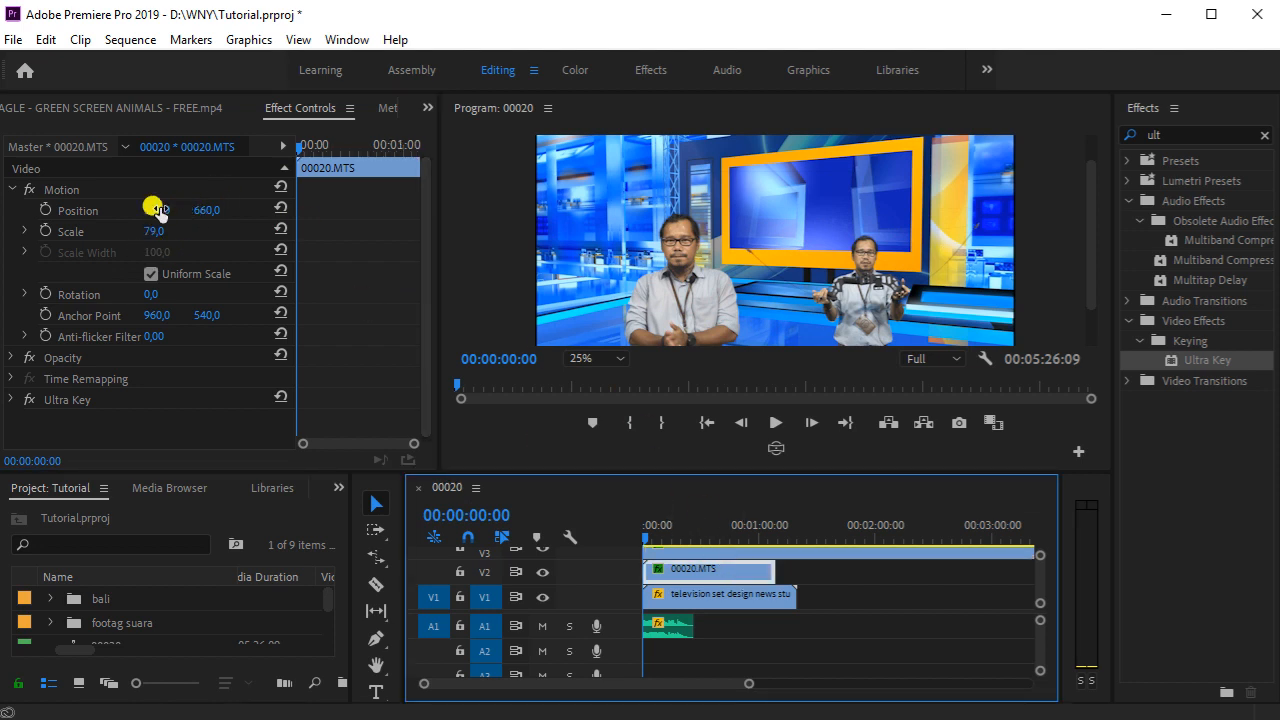
mouse_move(155, 234)
left_mouse_down()
mouse_move(137, 231)
mouse_move(150, 231)
left_mouse_up()
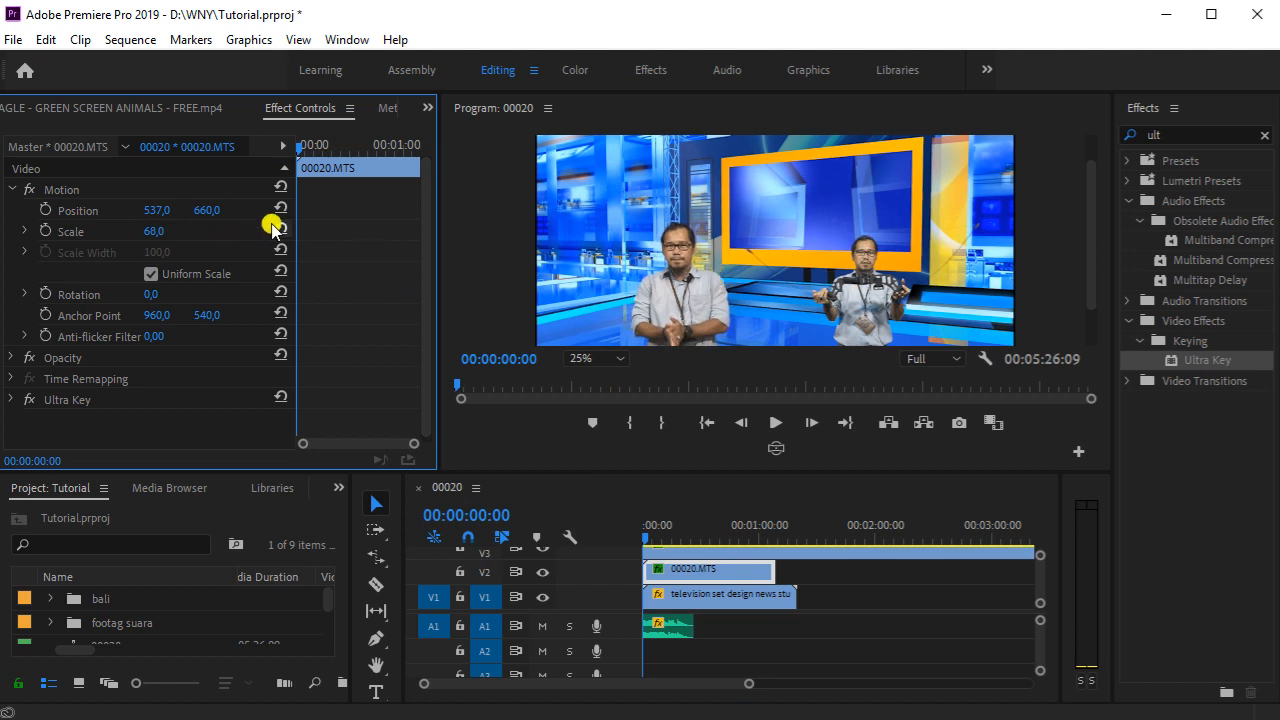
left_click(755, 559)
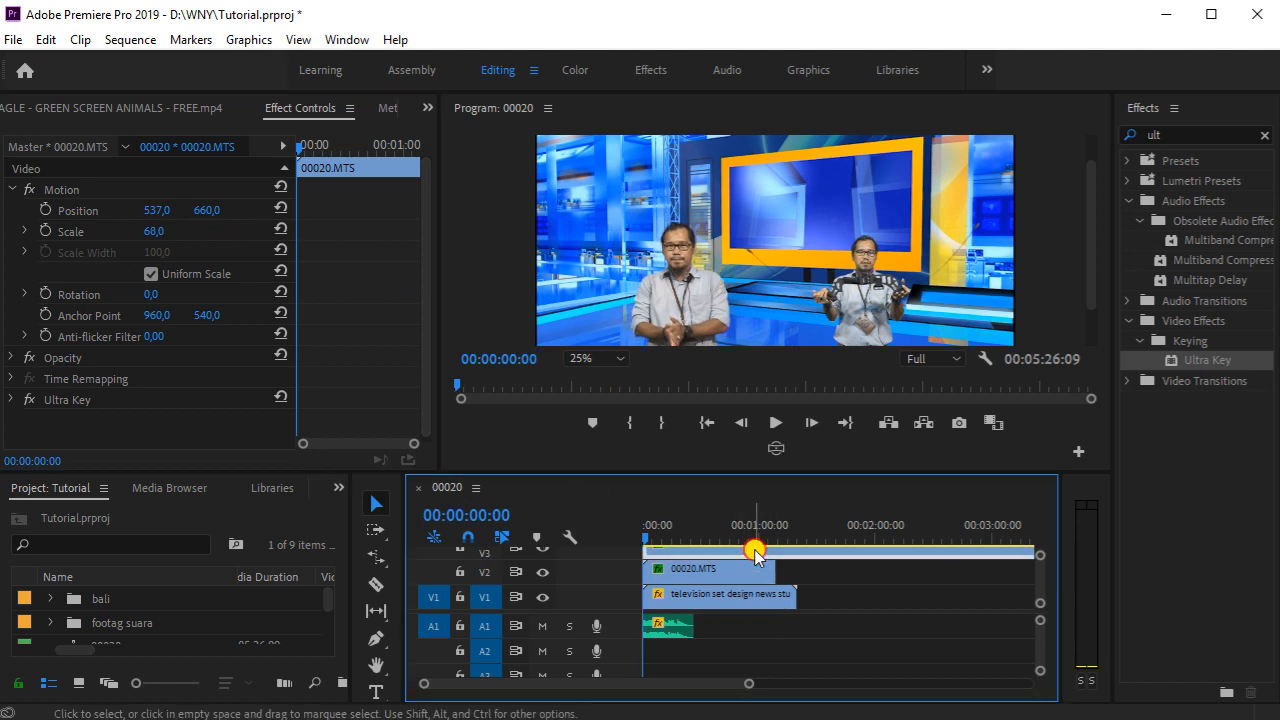
left_click(174, 234)
left_click_drag(174, 234, 199, 236)
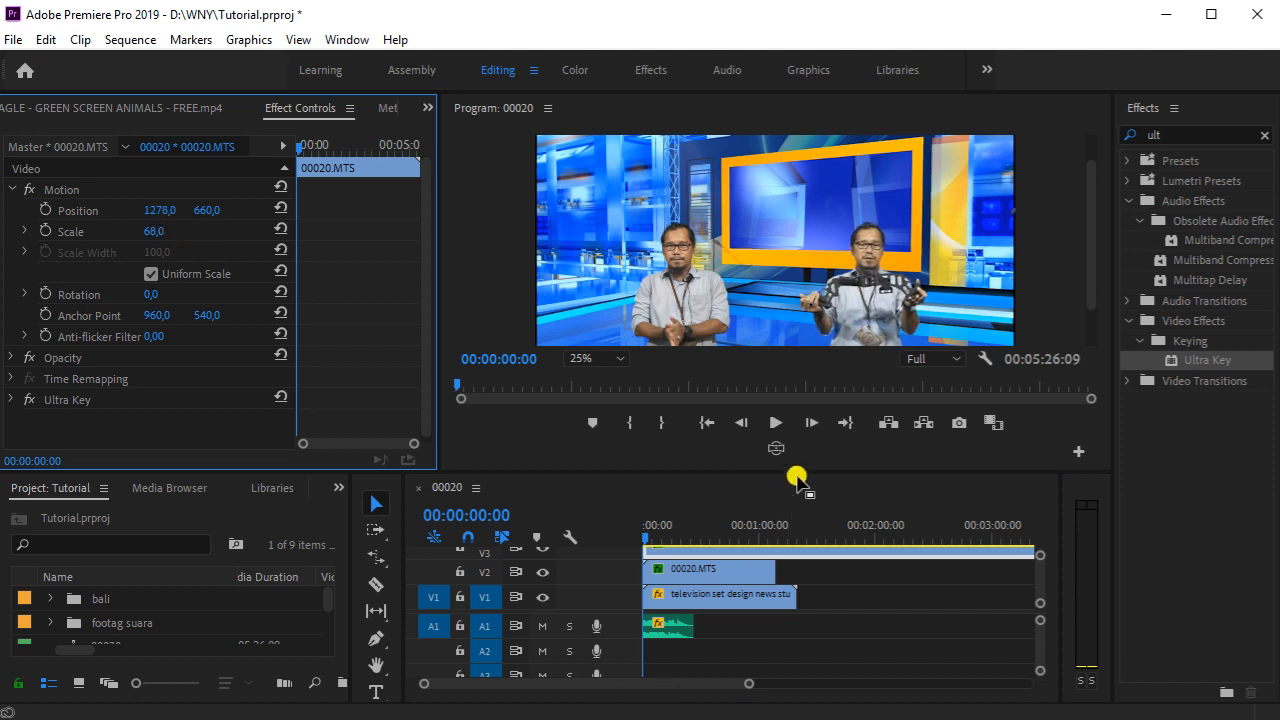
left_click(772, 424)
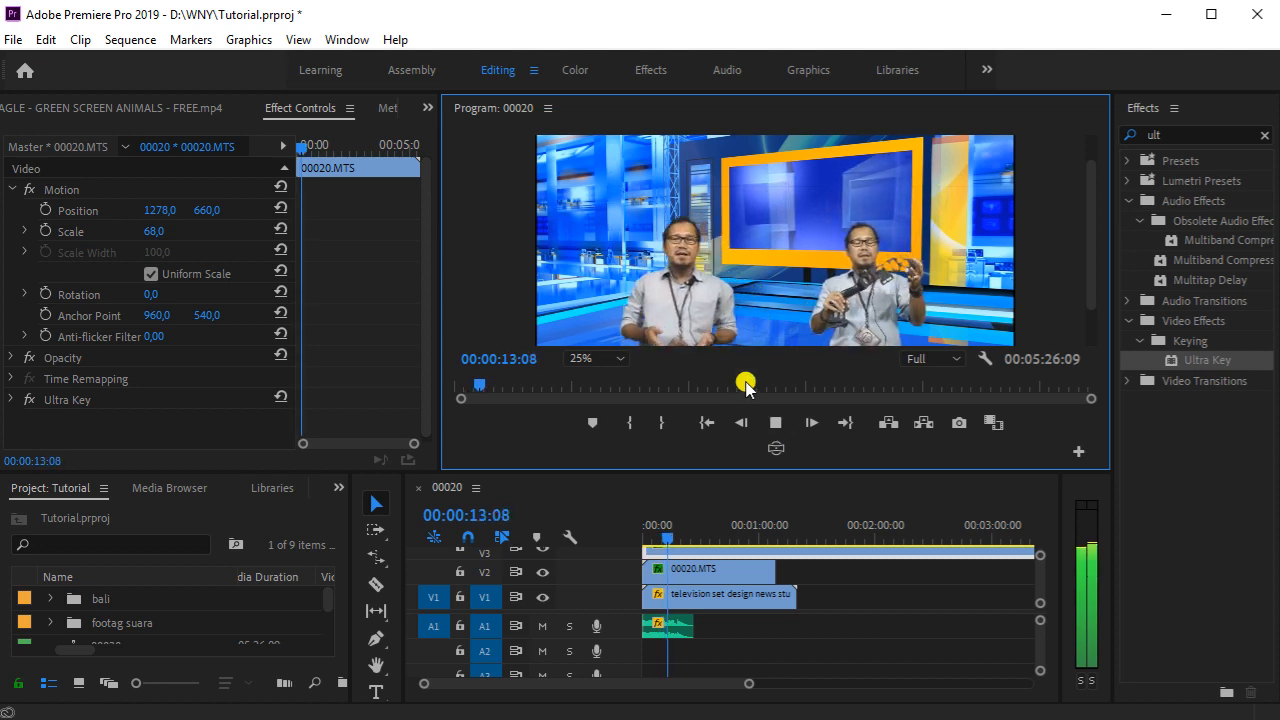
left_click(778, 423)
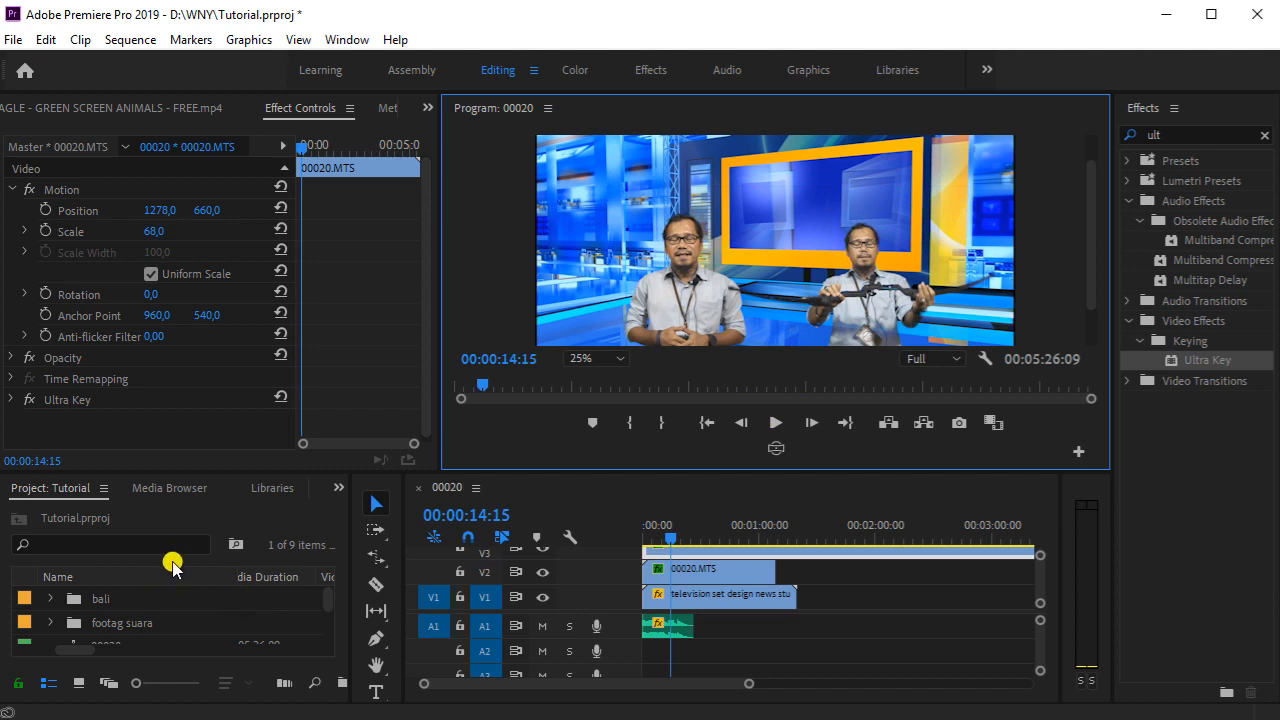
Step: Place the Beach full HD green screen footage on V4 at the start of the sequence
left_click_drag(204, 465, 208, 349)
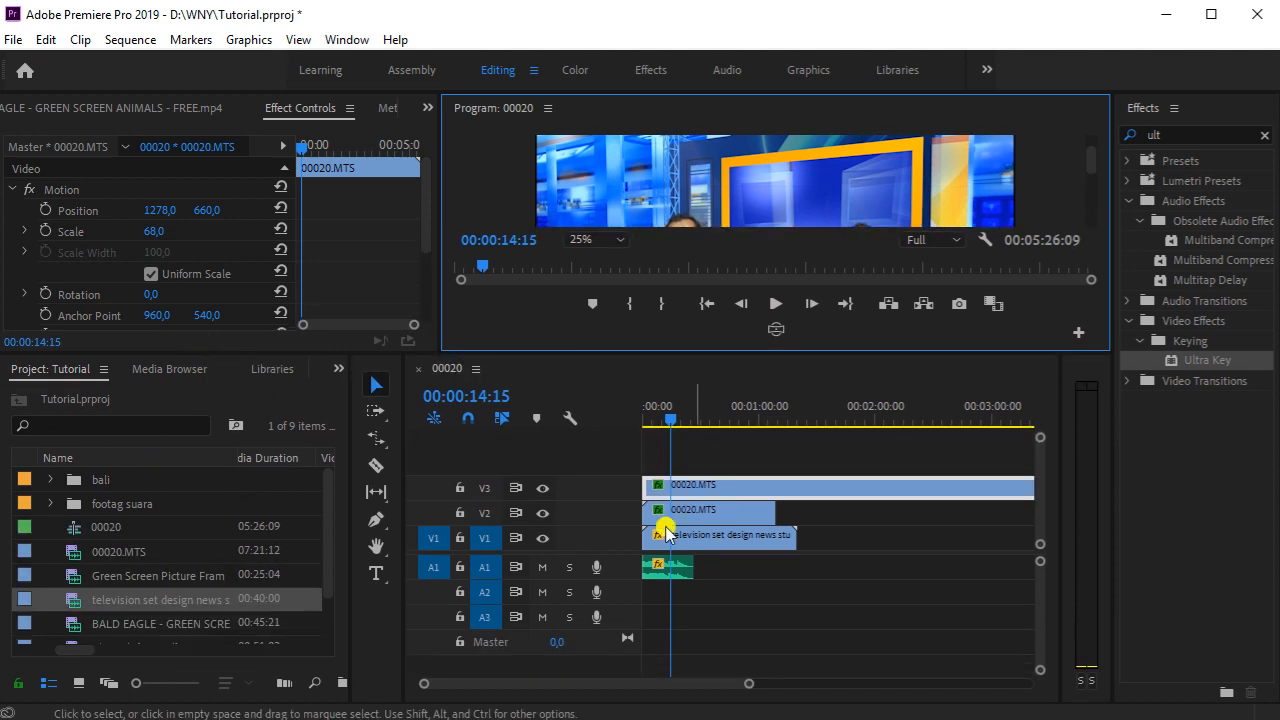
scroll(180, 636, "down", 1)
left_click(170, 627)
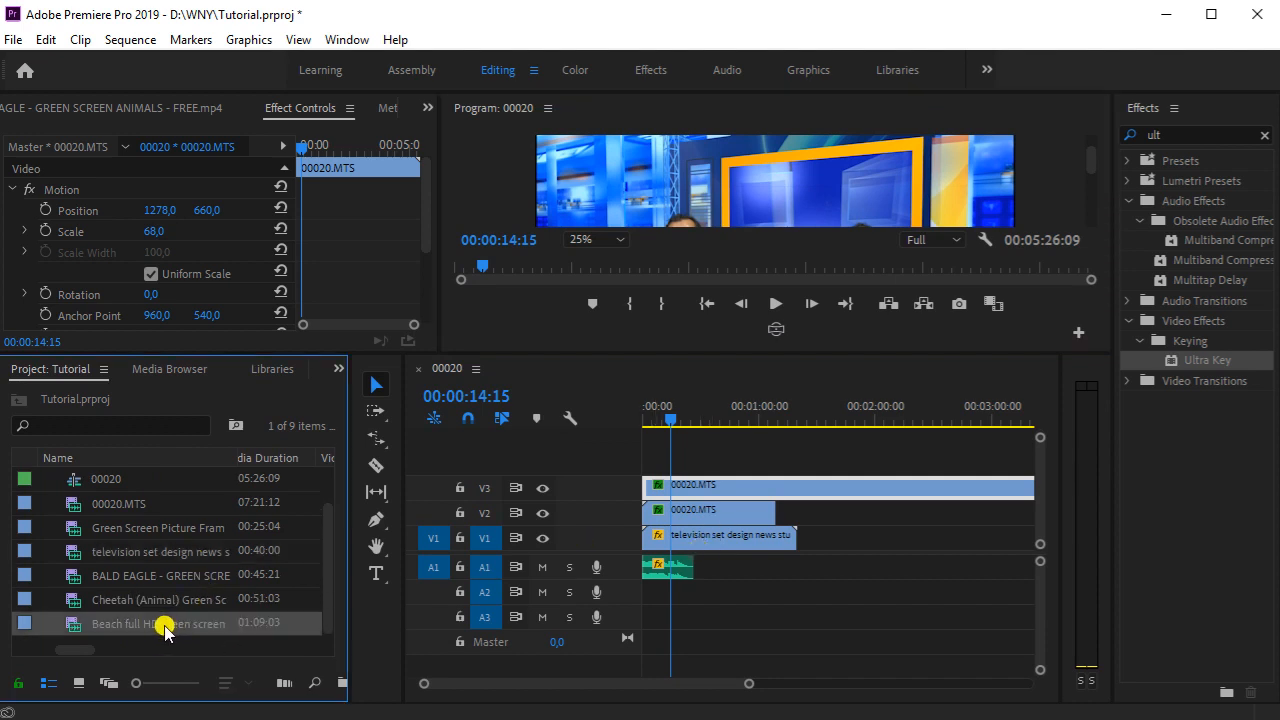
left_click_drag(165, 628, 656, 458)
Step: Hide V1, shift its studio background to about 00:01:44, and move the beach clip from V4 to the start of V1
left_click(692, 535)
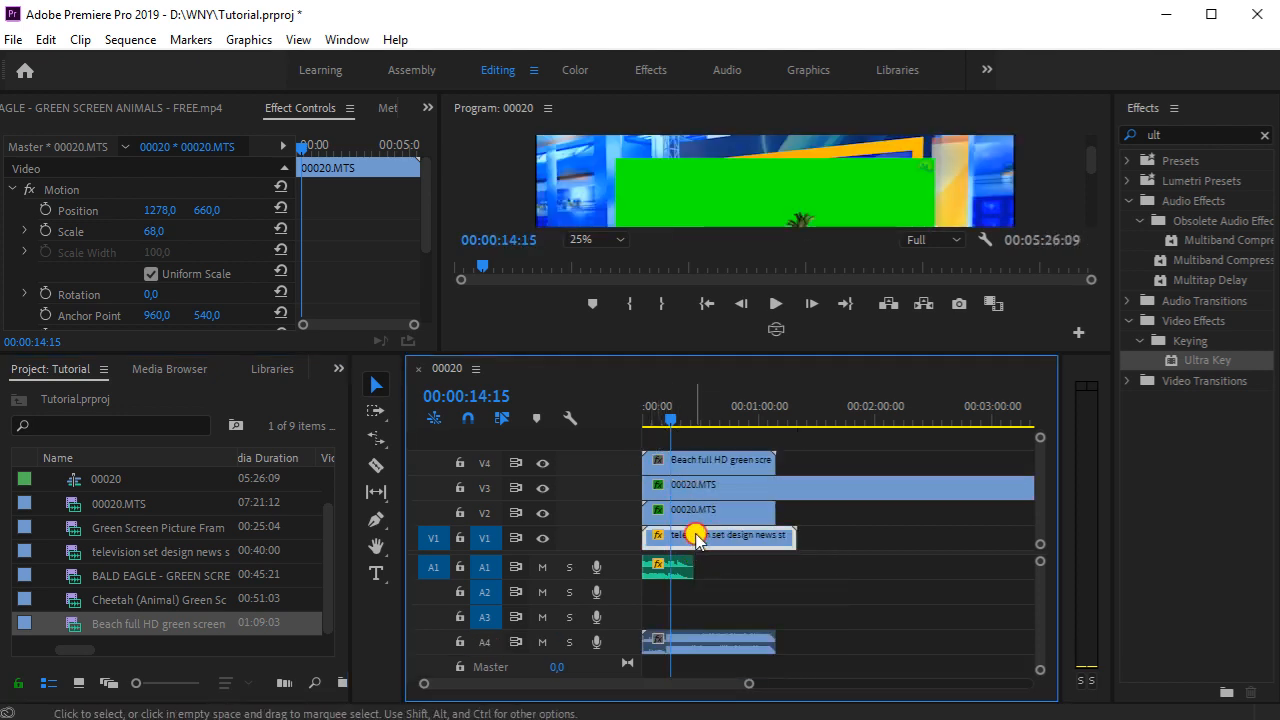
left_click(545, 538)
left_click_drag(689, 536, 890, 538)
left_click_drag(722, 458, 703, 530)
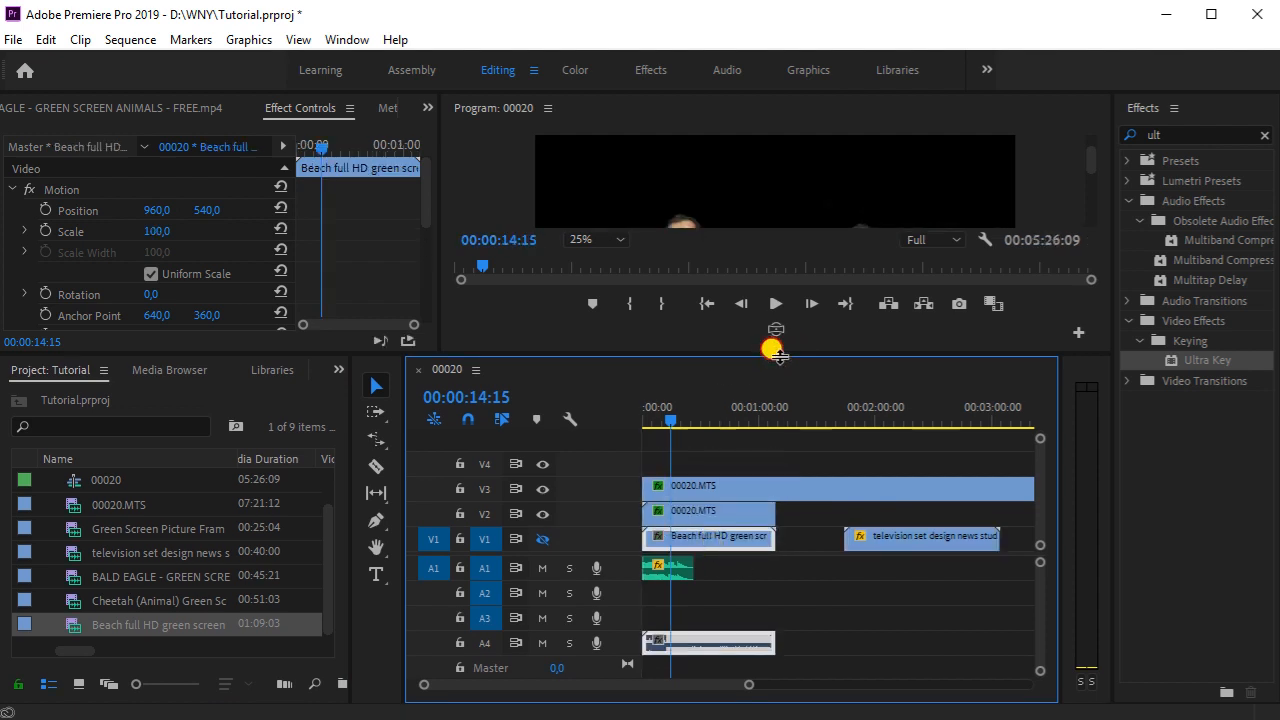
left_click_drag(776, 349, 776, 389)
left_click_drag(675, 458, 640, 467)
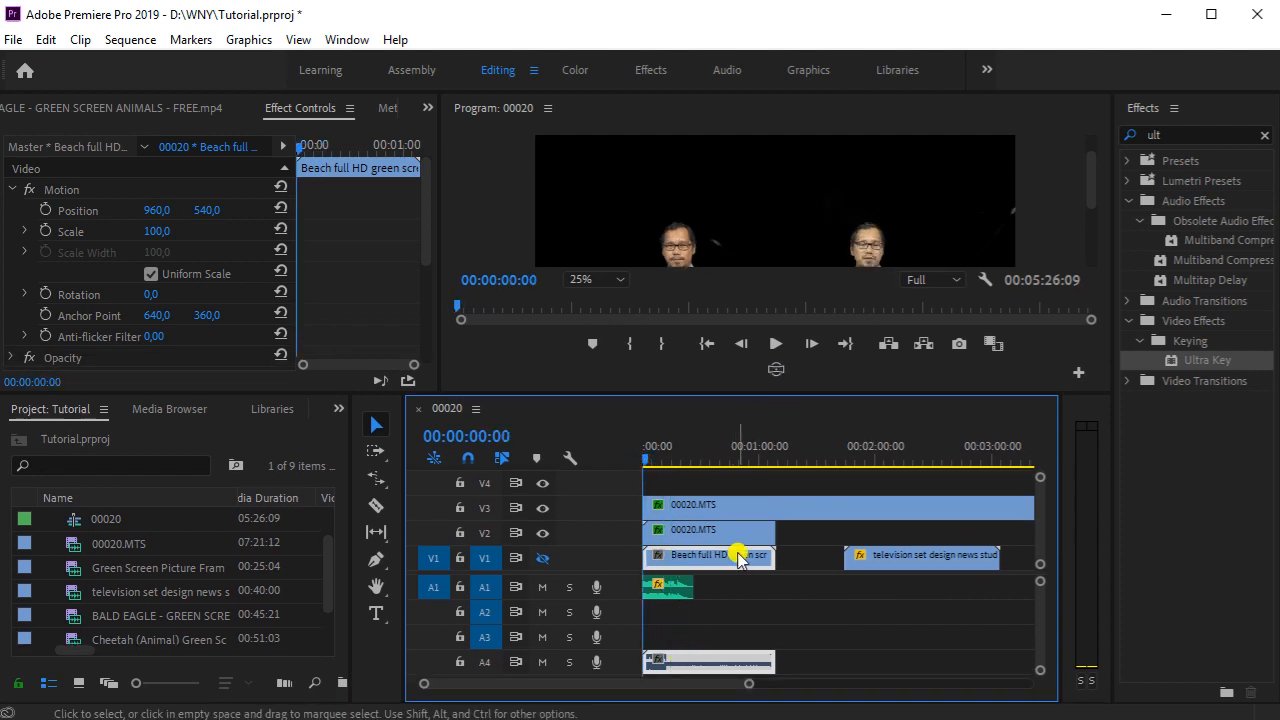
Step: Look through the project's footage and open Green Screen Picture Frame On A Tropical Beach.mp4 for preview in the source monitor
scroll(125, 643, "down", 2)
left_click(133, 620)
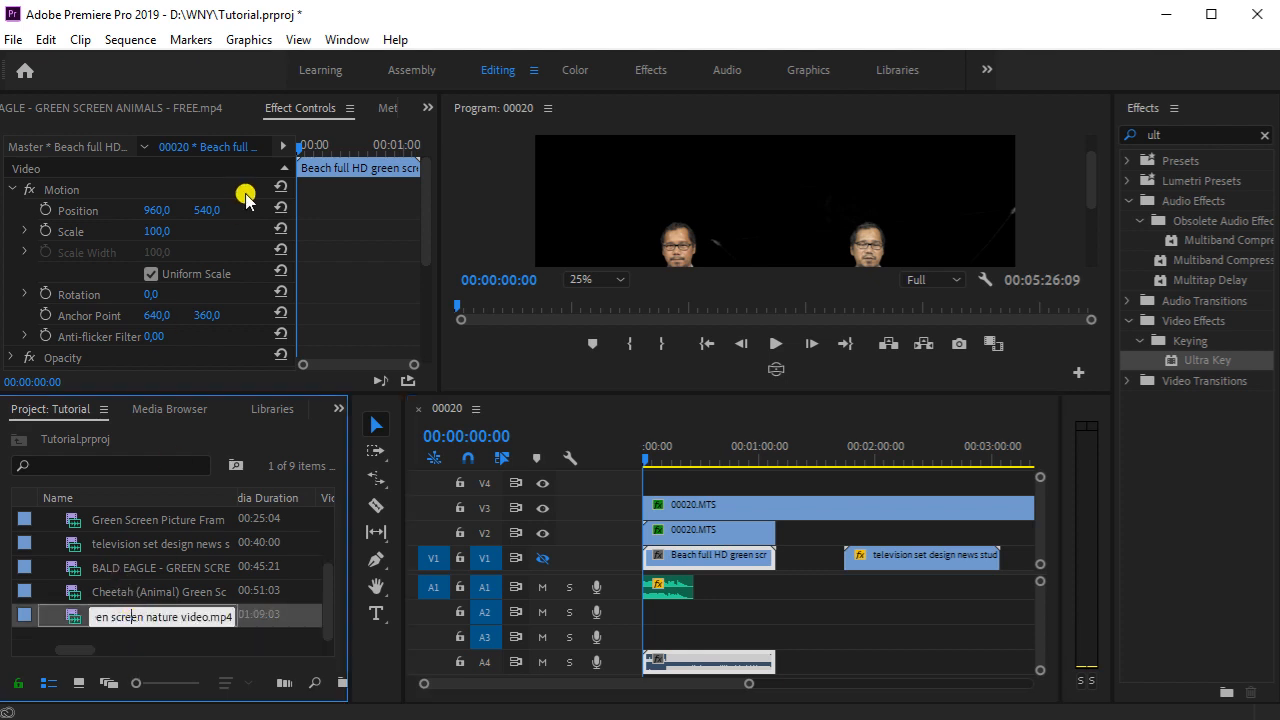
left_click(215, 109)
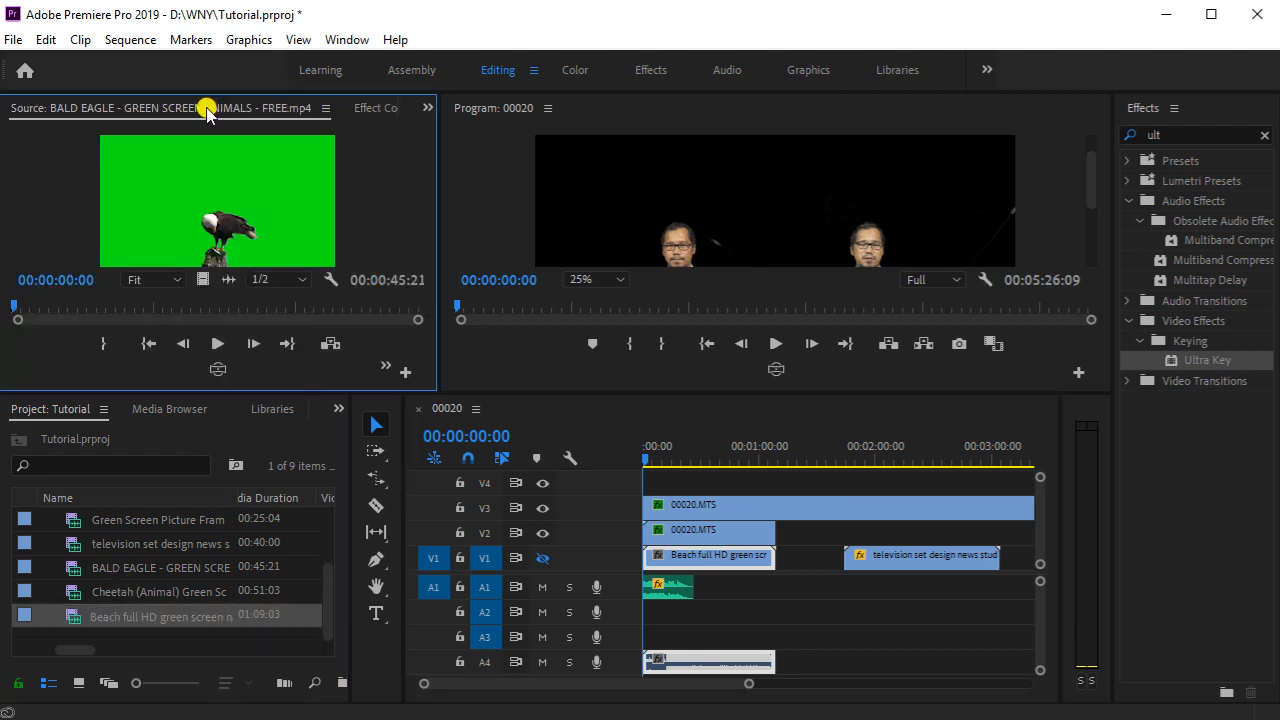
left_click(137, 600)
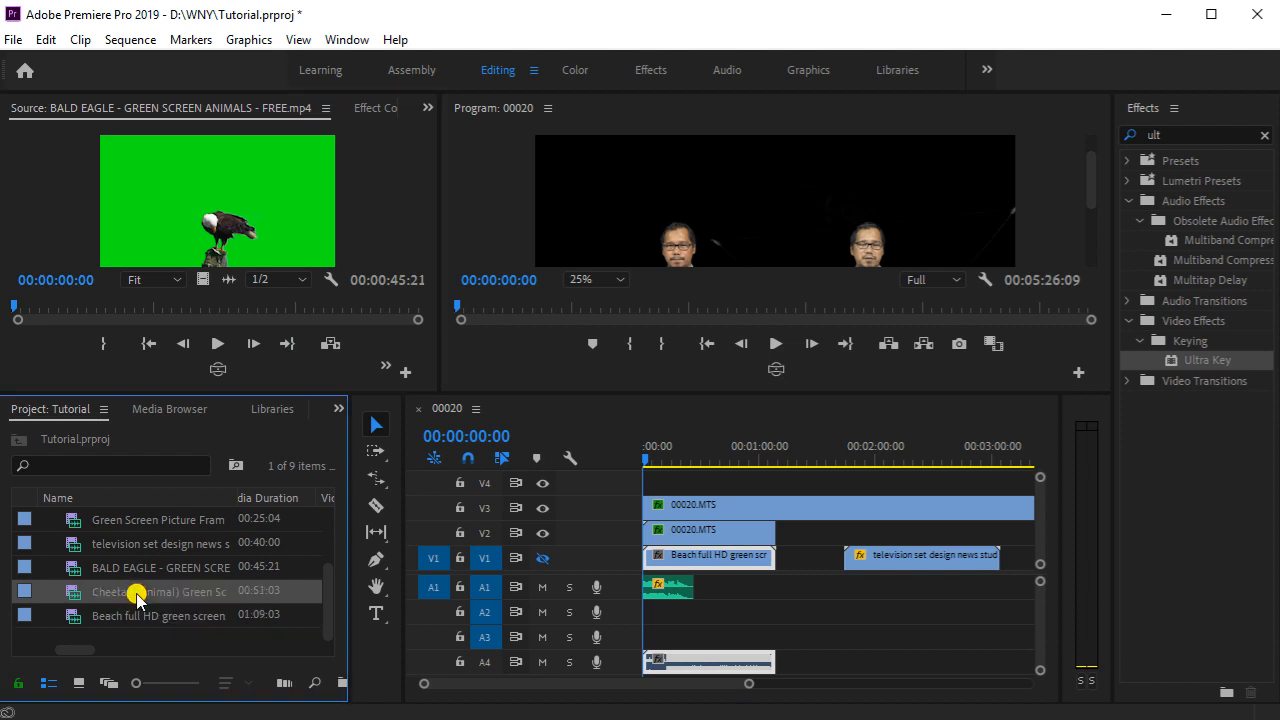
scroll(137, 590, "up", 1)
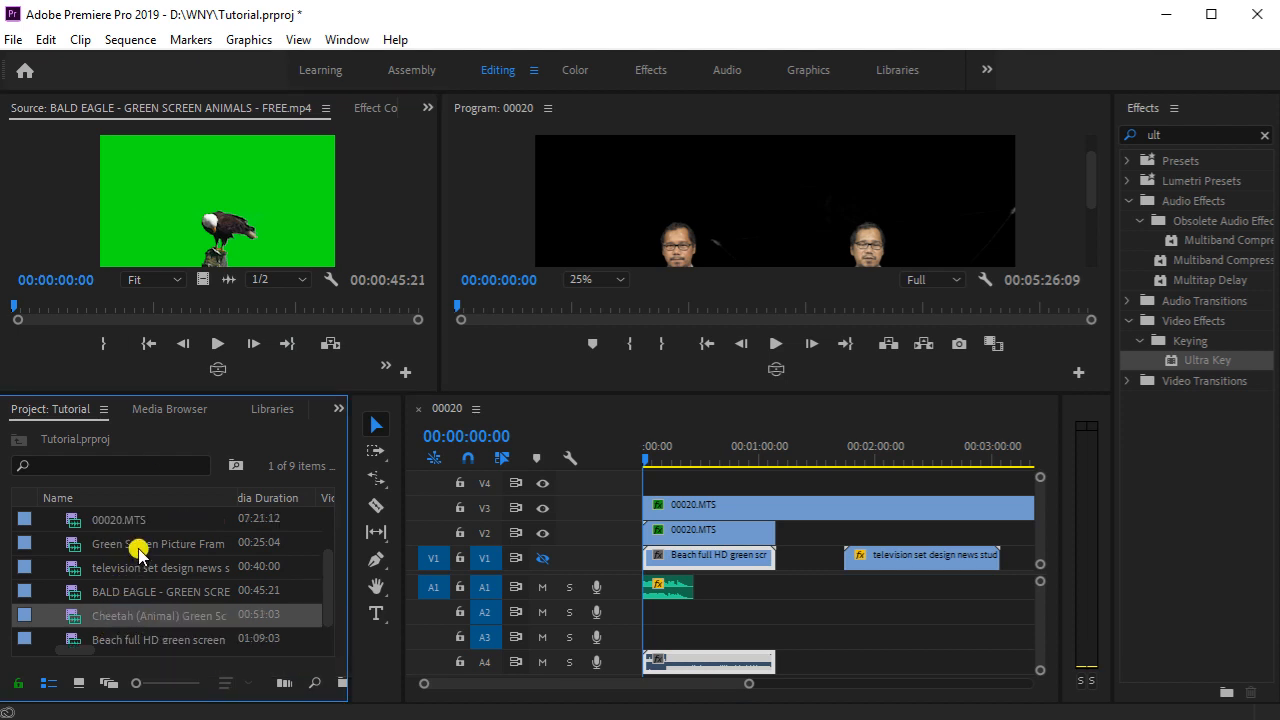
double_click(139, 549)
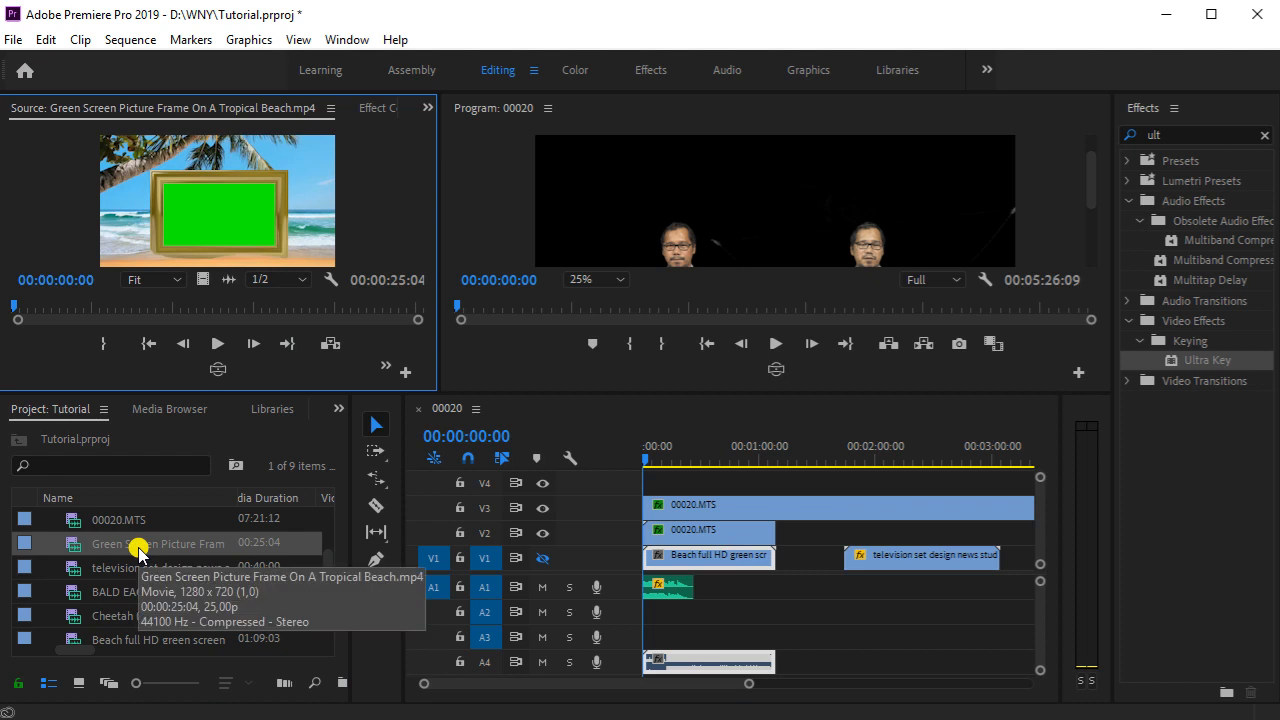
Step: Replace the Beach full HD clip at the start of V1 with the tropical beach picture frame footage and show V1 again
left_click(716, 557)
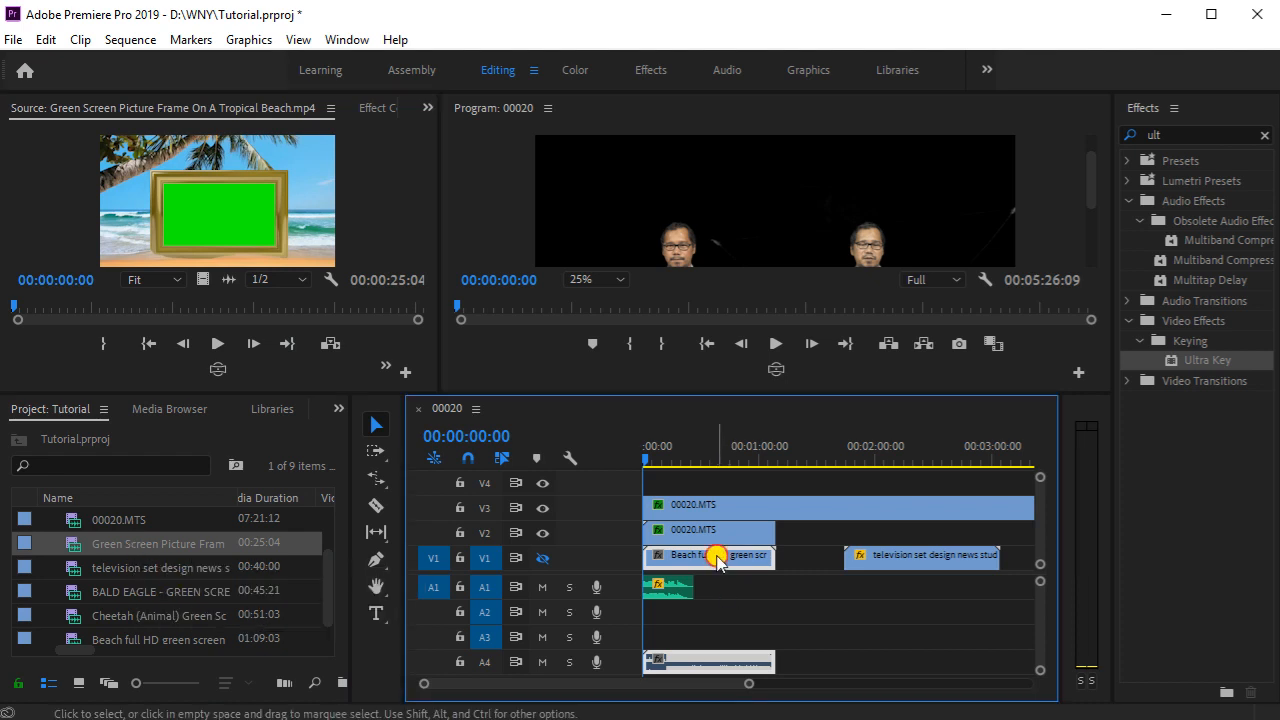
key("Delete")
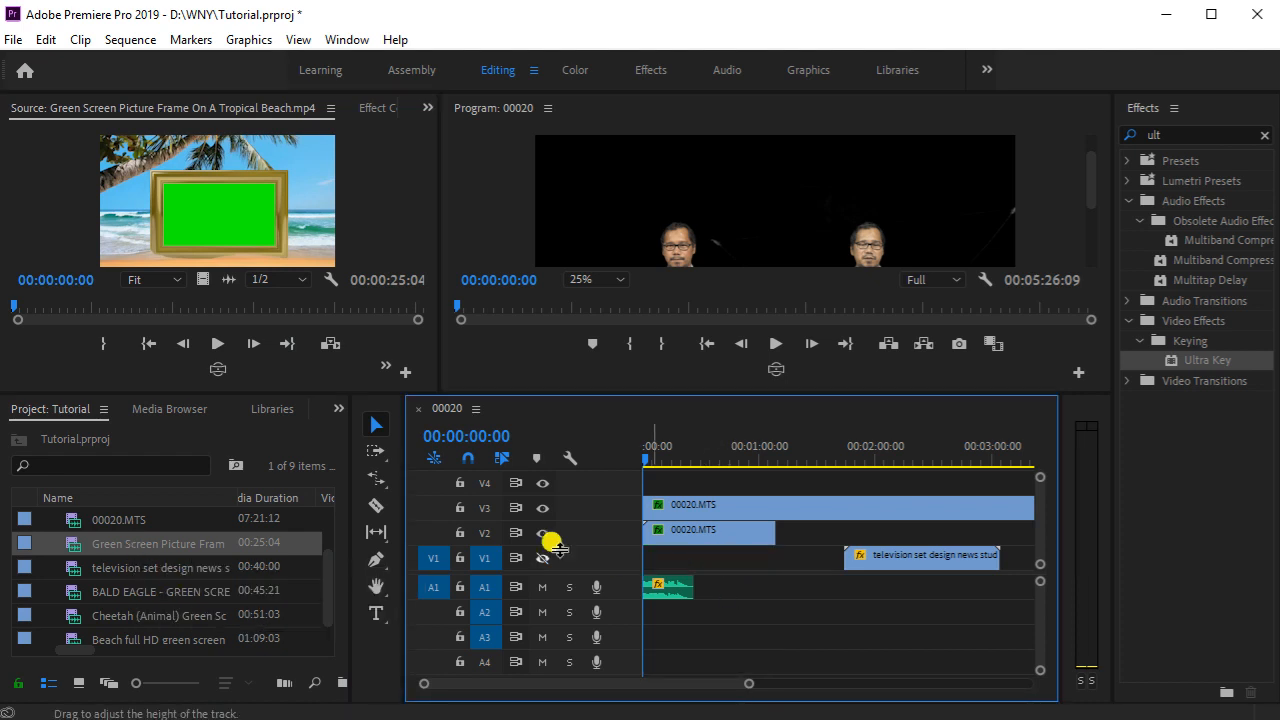
left_click_drag(183, 545, 636, 560)
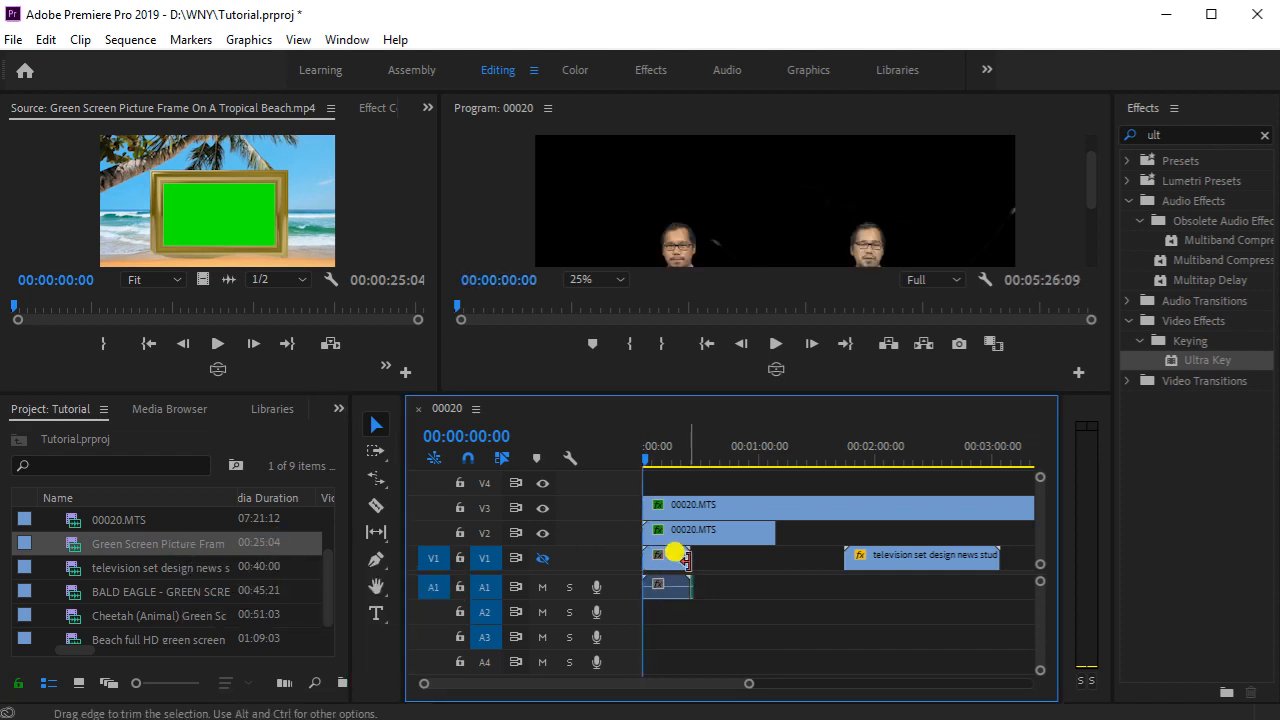
left_click(676, 558)
left_click(540, 558)
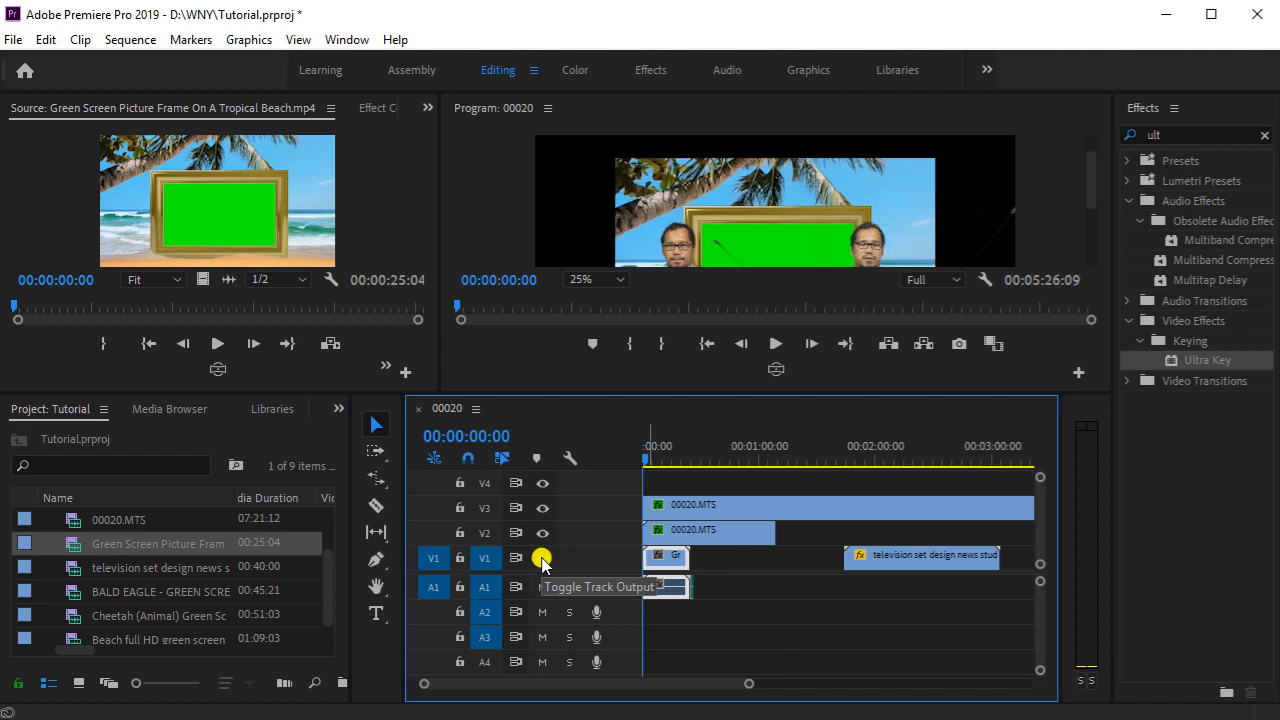
Step: Apply Ultra Key to the picture frame clip on V1 and sample the green inside the frame as its key color
left_click_drag(757, 393, 773, 502)
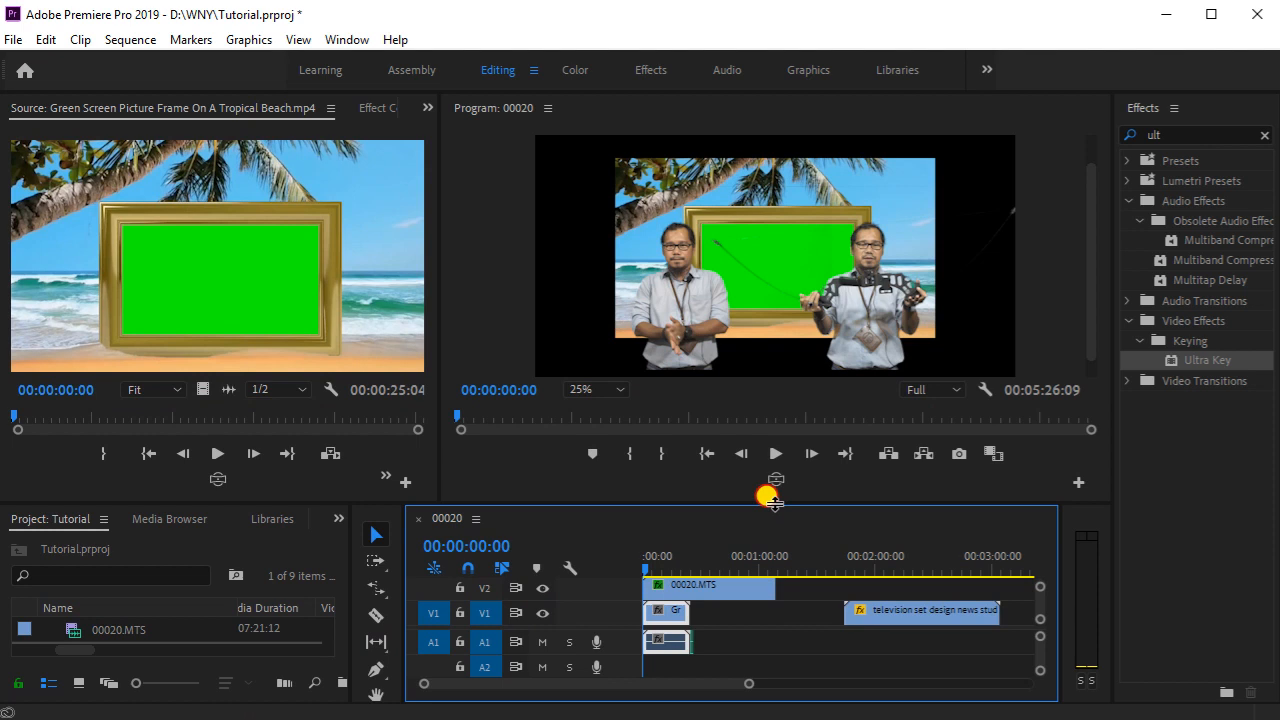
left_click_drag(773, 499, 773, 498)
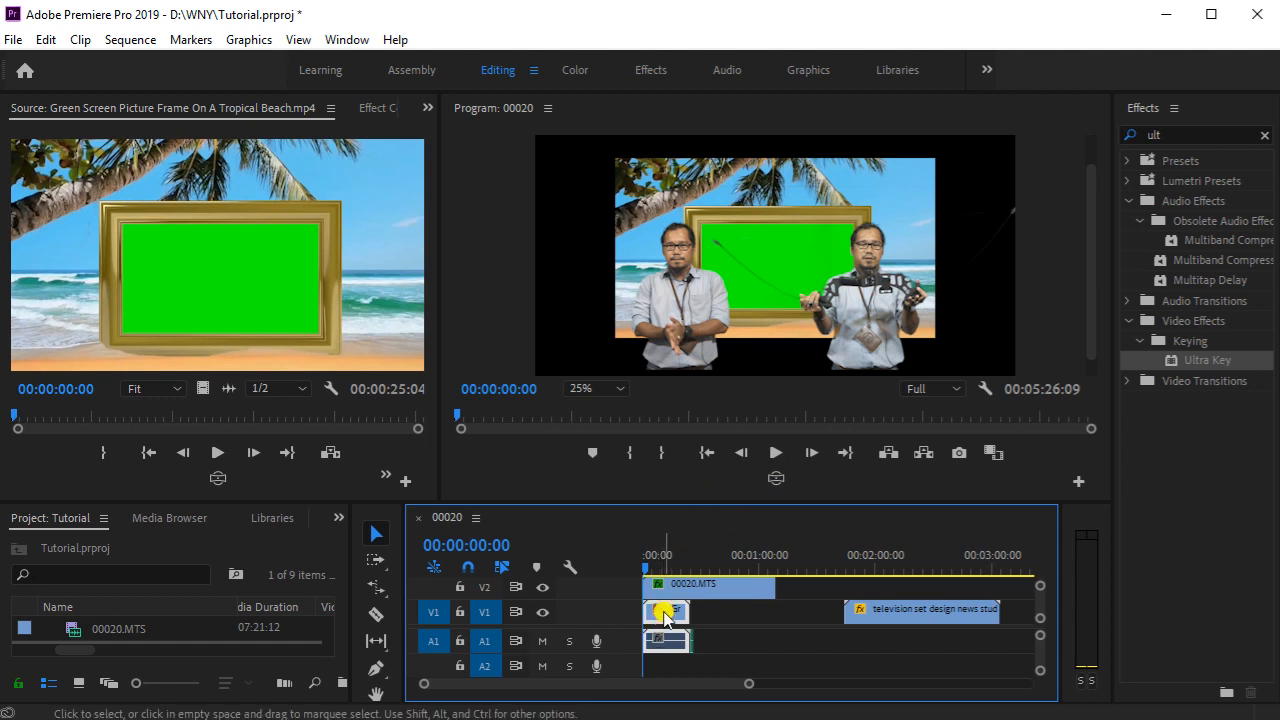
left_click_drag(1201, 365, 665, 608)
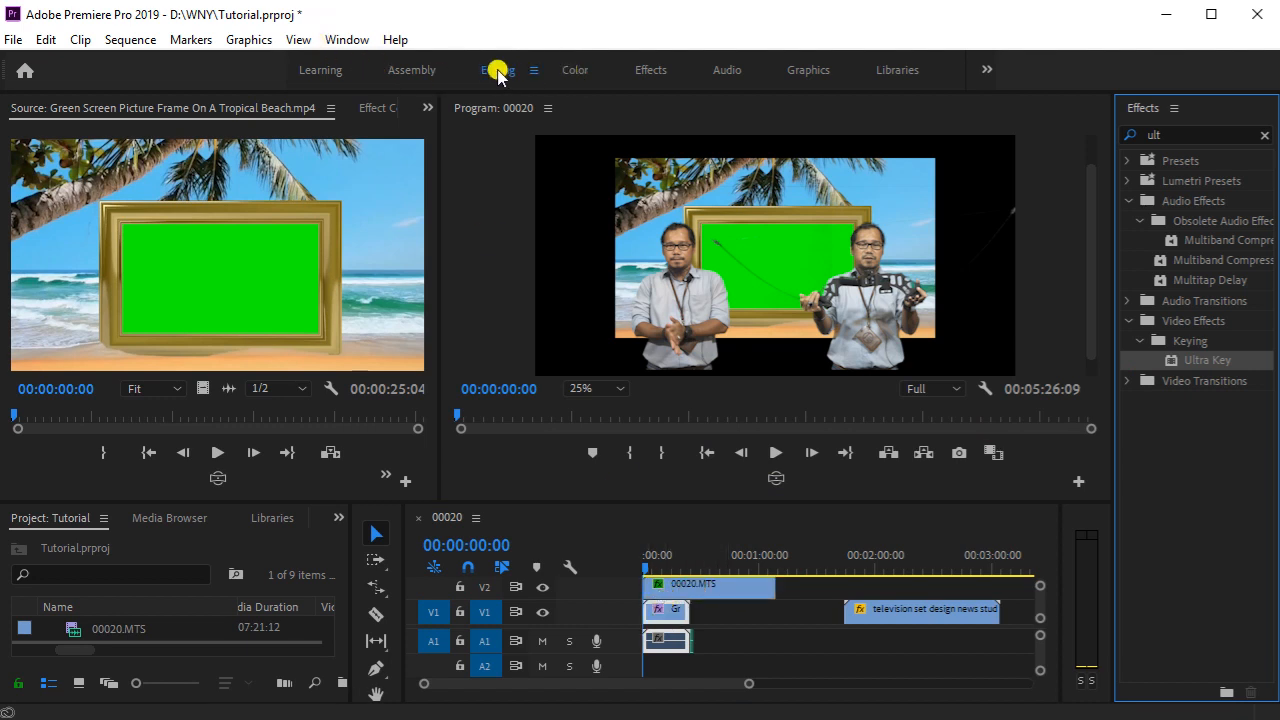
left_click(376, 107)
scroll(150, 395, "down", 5)
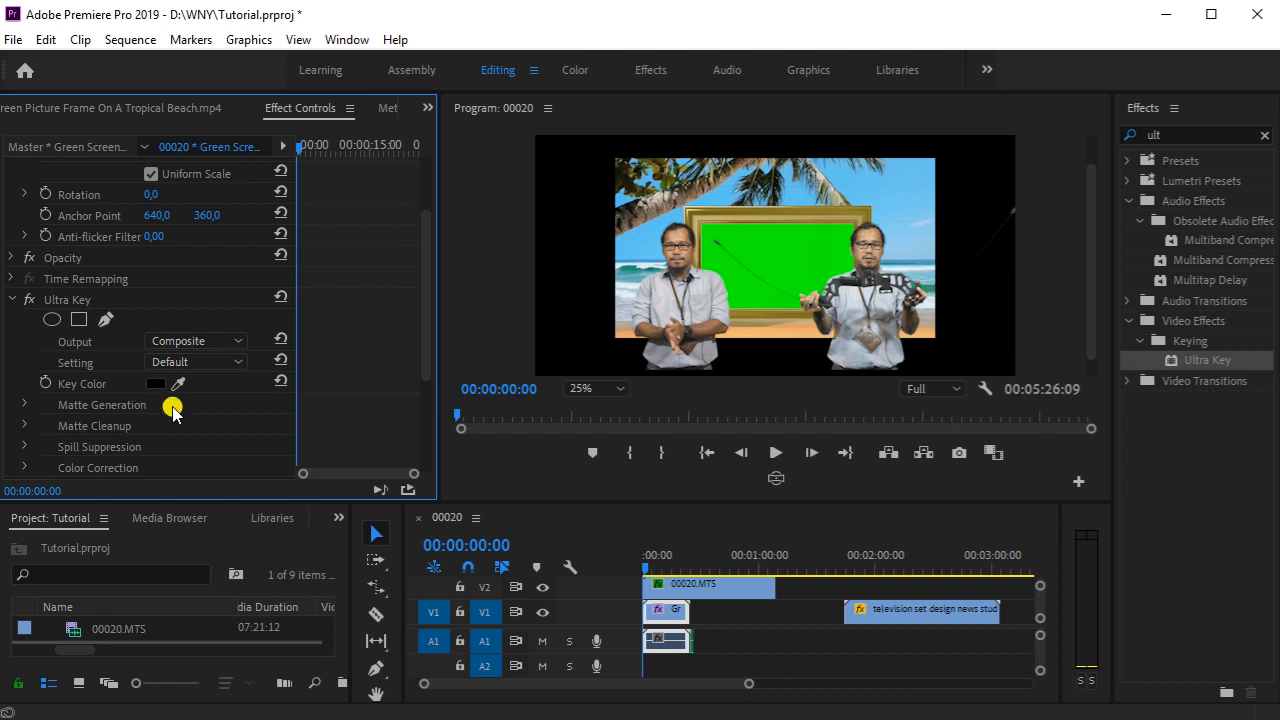
left_click(176, 384)
left_click(766, 256)
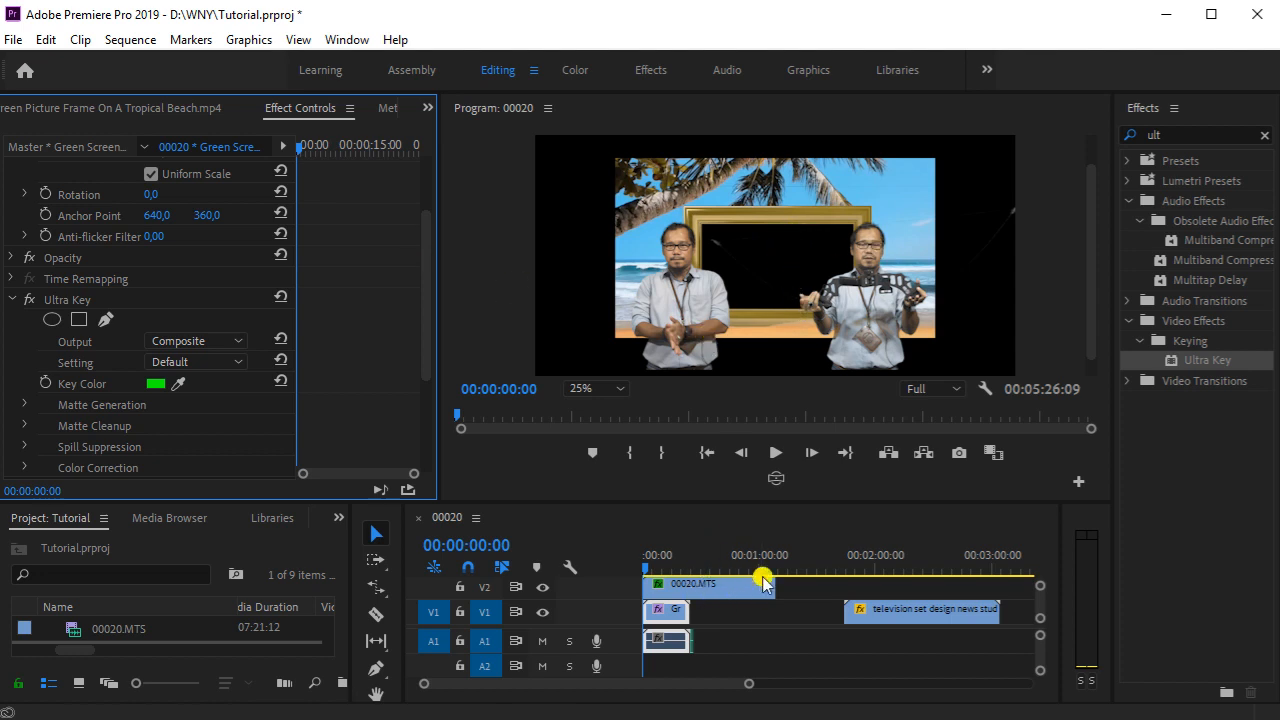
Step: Swap the layer order so the picture frame clip sits on V2 above the presenter clip on V1
left_click_drag(775, 500, 749, 403)
mouse_move(679, 558)
left_mouse_down()
mouse_move(666, 563)
mouse_move(671, 531)
mouse_move(690, 563)
mouse_move(667, 565)
left_mouse_up()
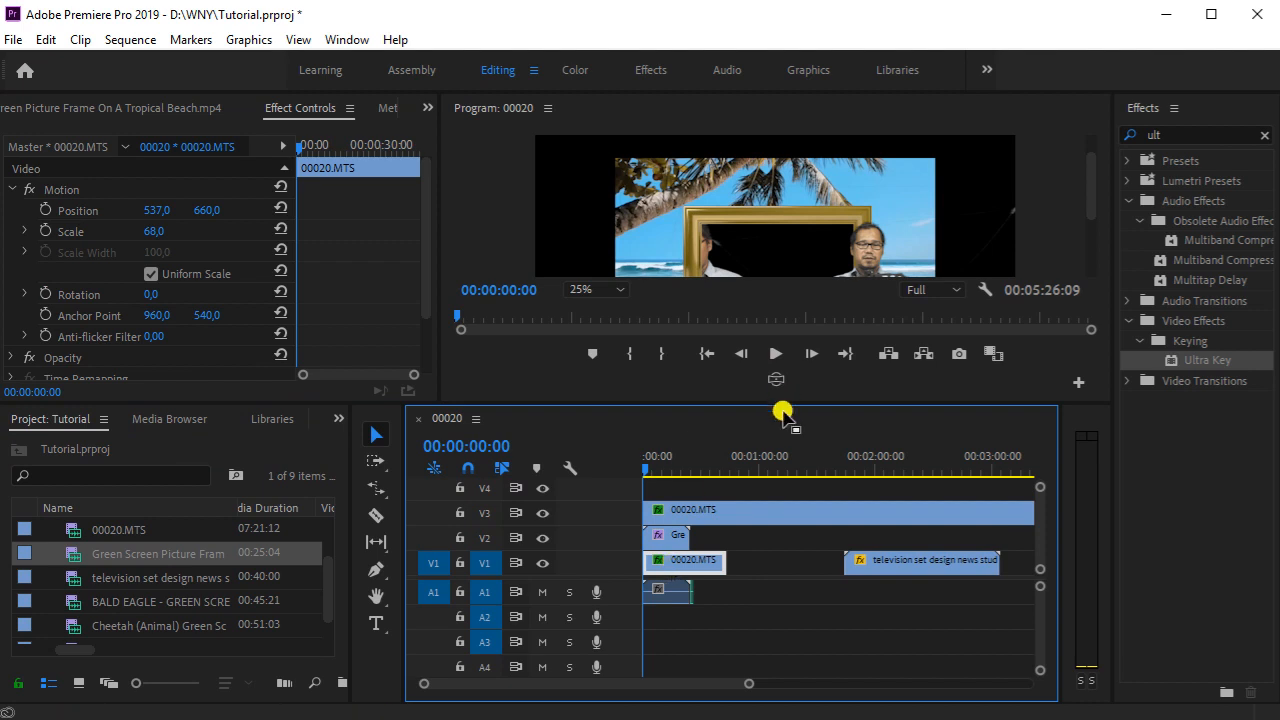
left_click_drag(788, 402, 788, 458)
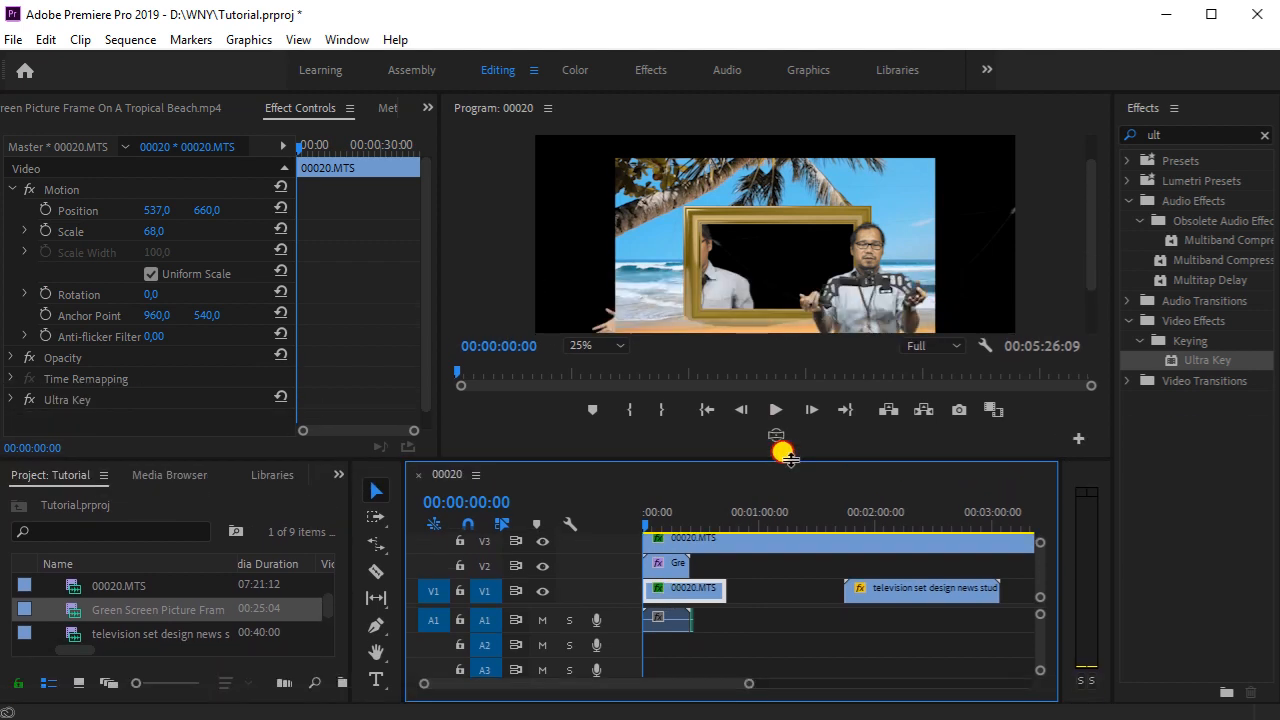
Step: Scale the picture frame clip on V2 to 148 so the beach scene fills the composite
left_click(675, 566)
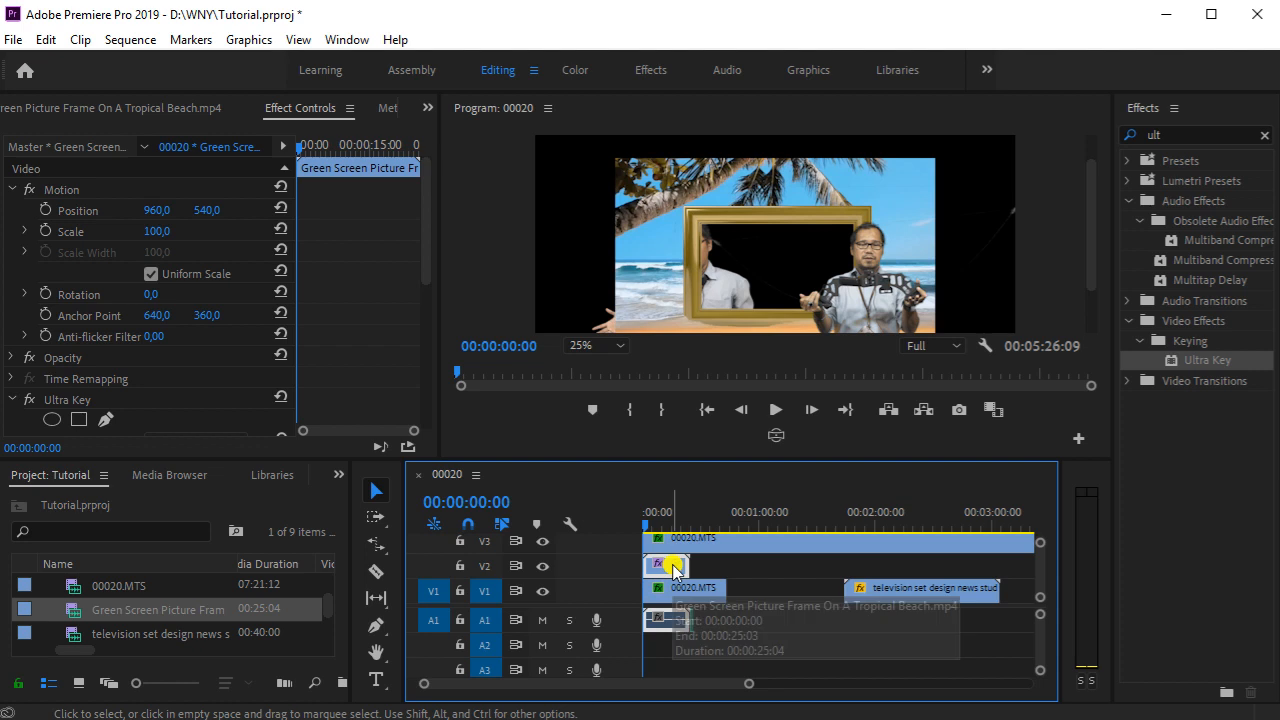
left_click(676, 566)
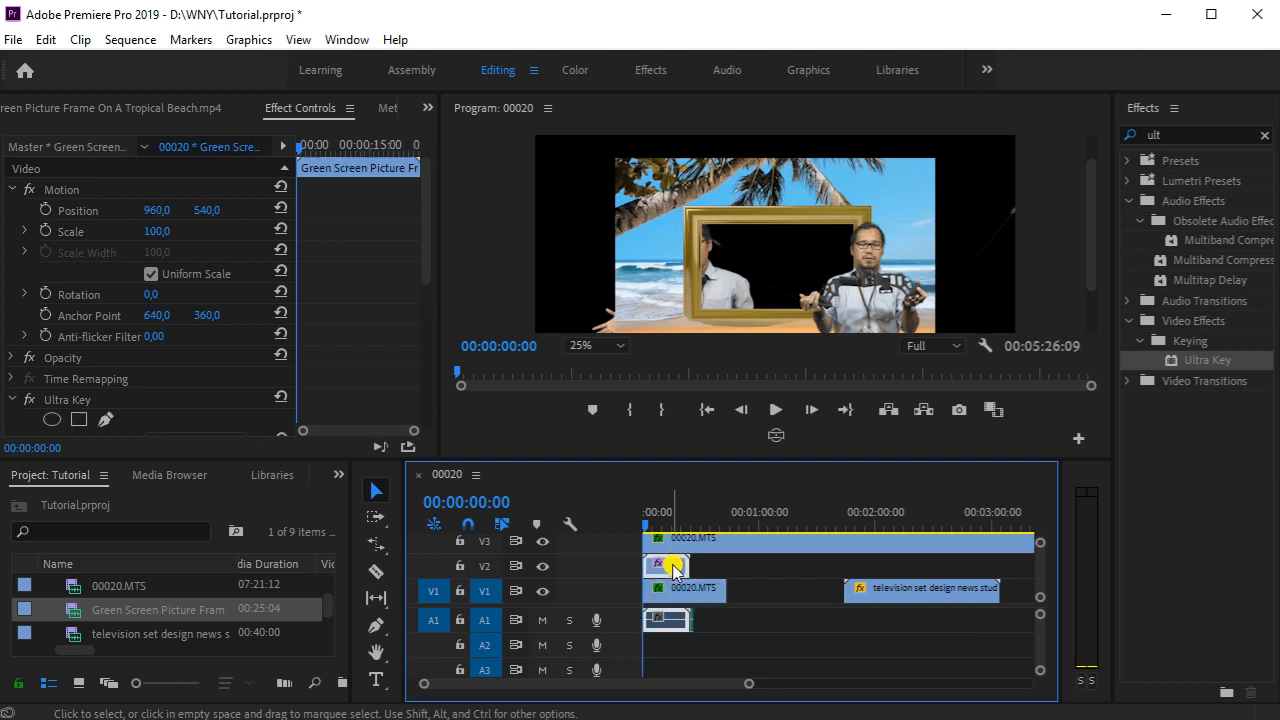
left_click_drag(163, 231, 297, 263)
left_click(155, 210)
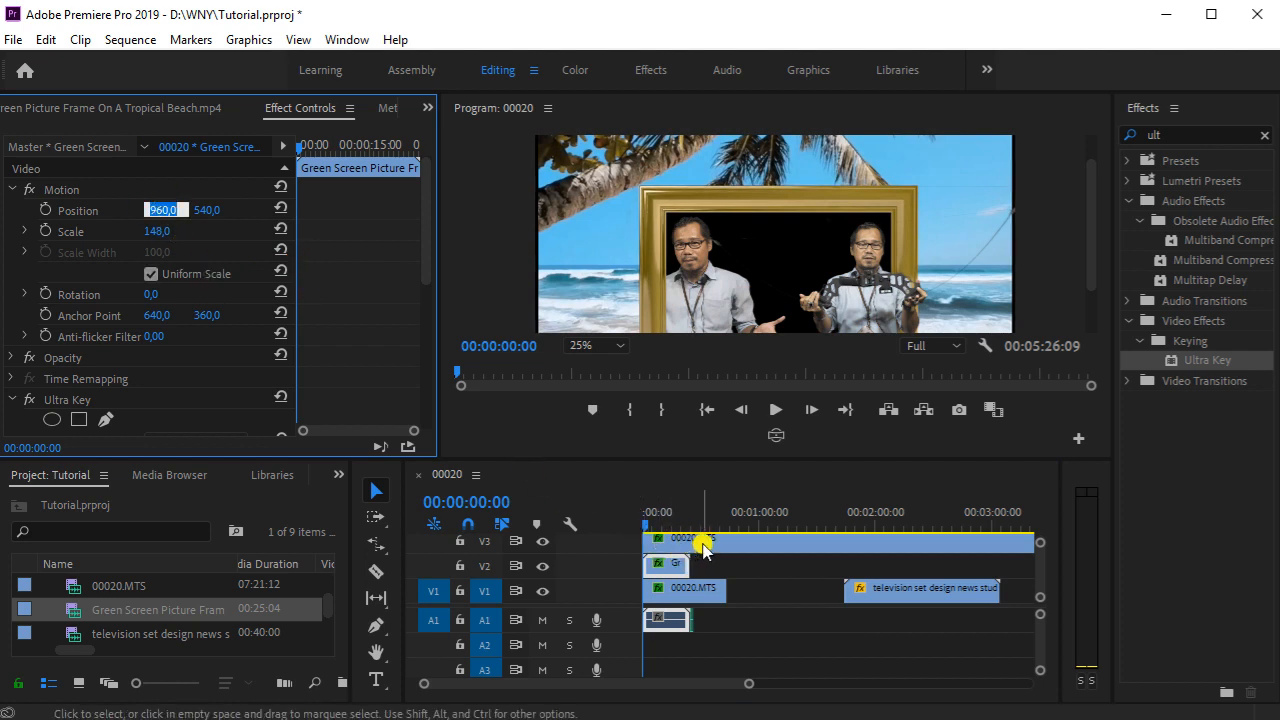
Step: Scale the presenter clip on V1 to 42 and preview the framed composite up to about 00:00:07:22
left_click(682, 595)
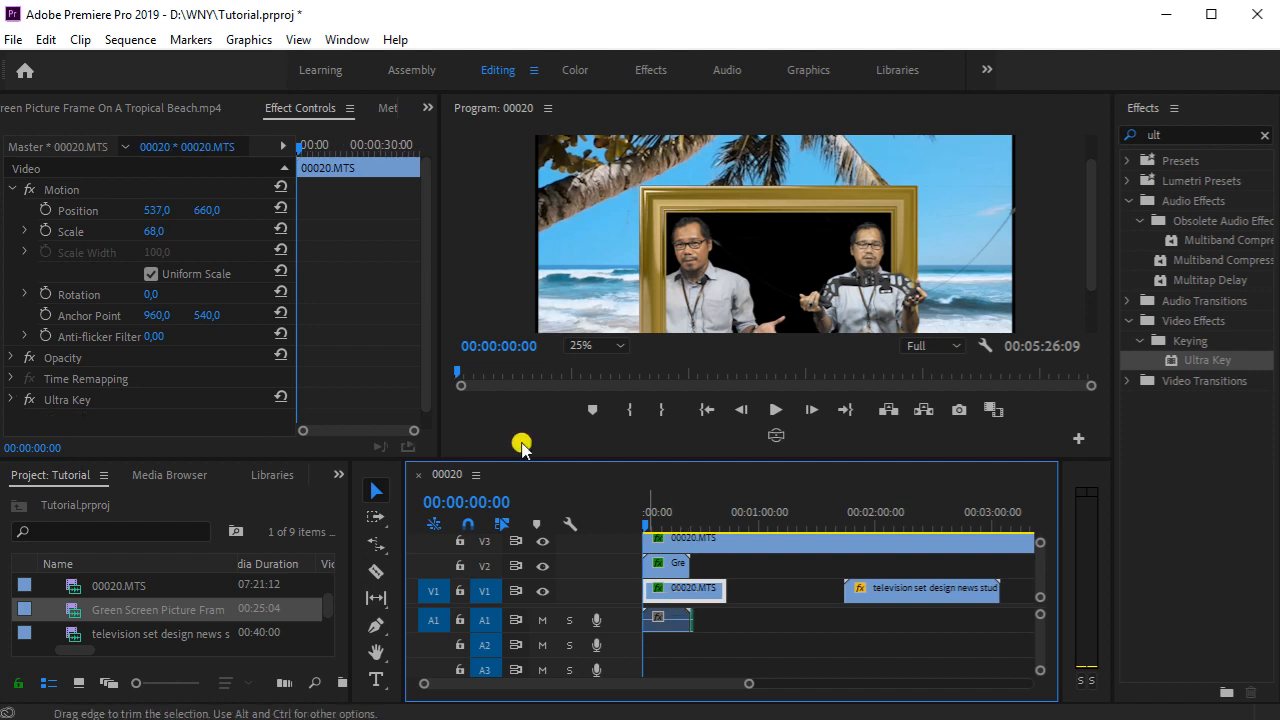
left_click_drag(150, 231, 101, 237)
left_click(775, 409)
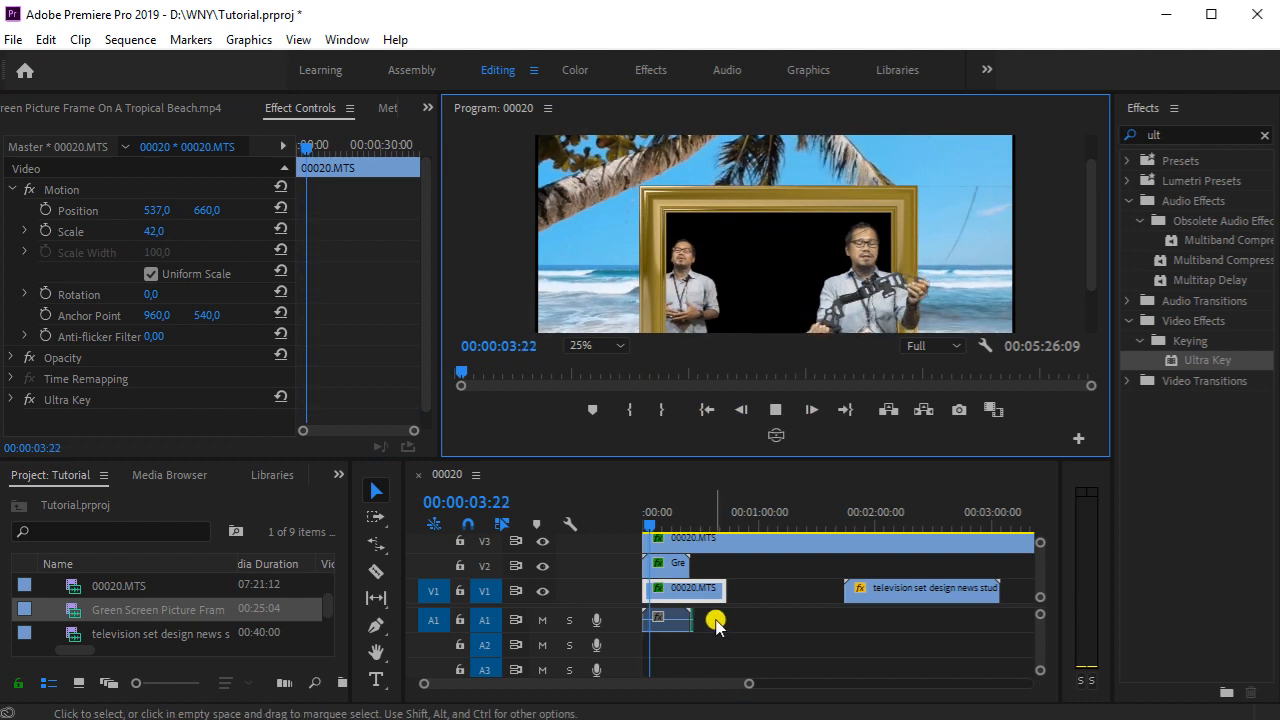
left_click(663, 624)
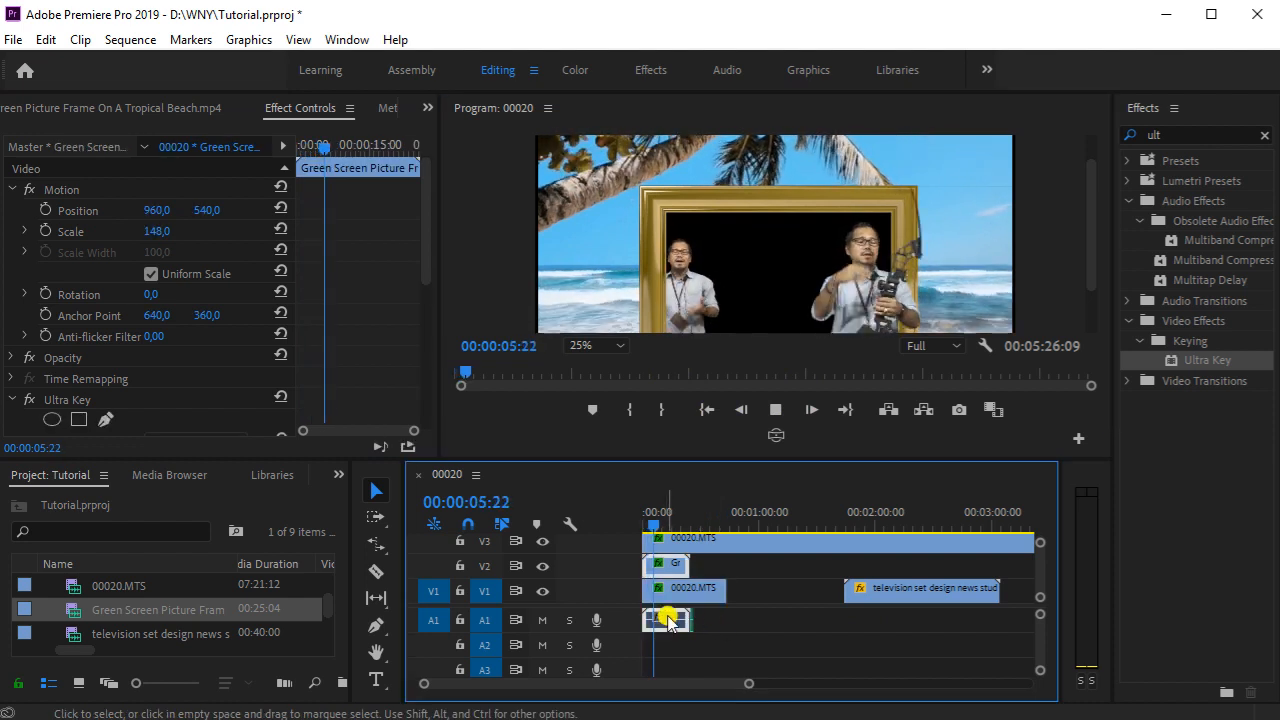
left_click(775, 409)
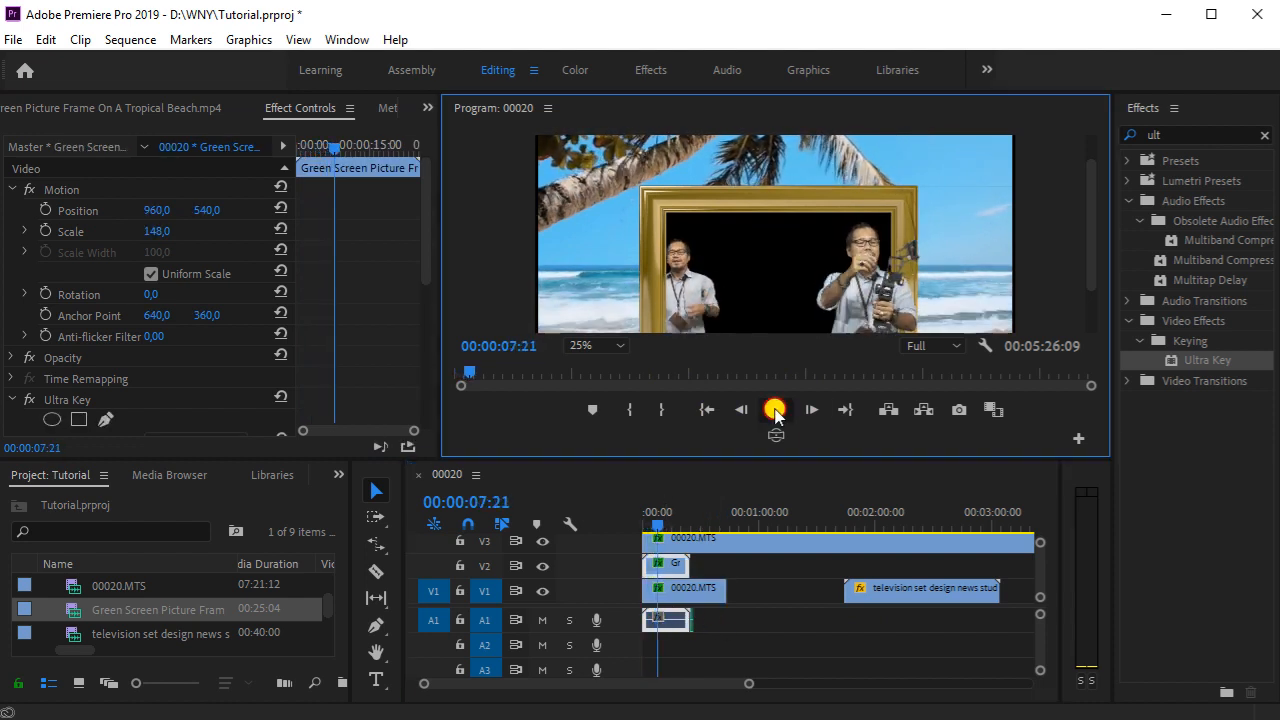
Step: Unlink the picture frame clip's audio from its video and delete that audio from A1
right_click(668, 563)
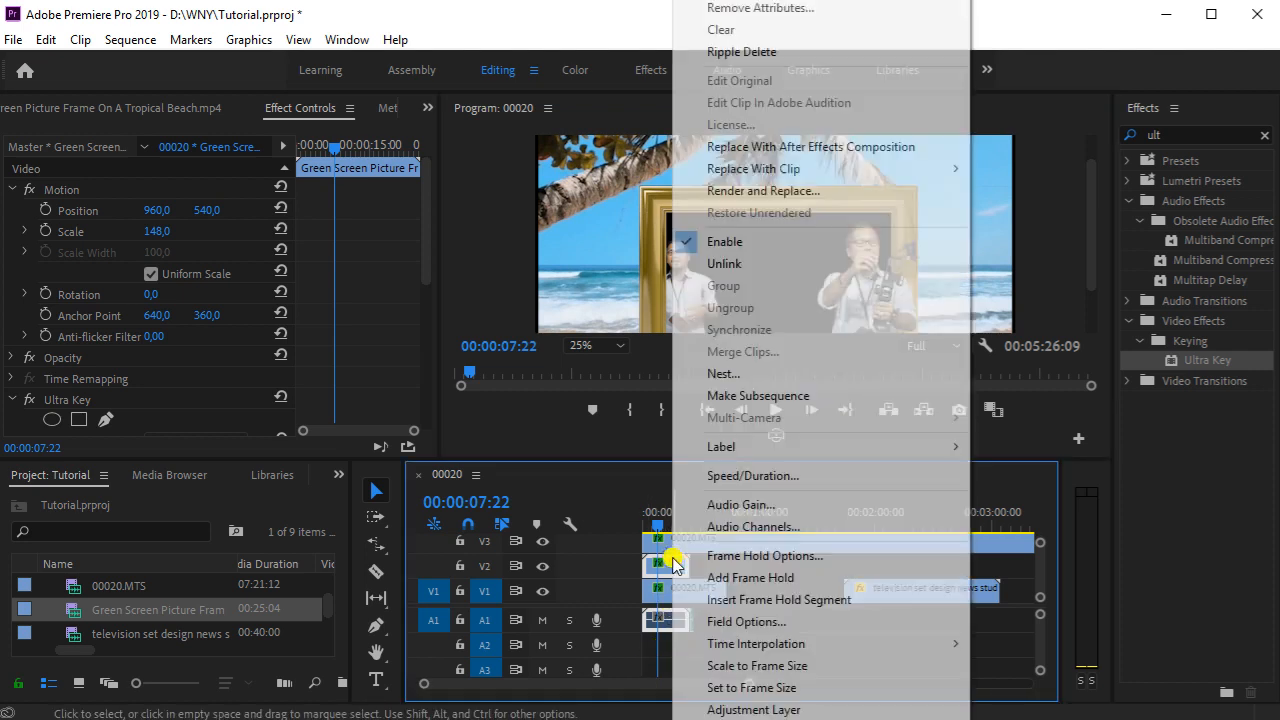
left_click(724, 263)
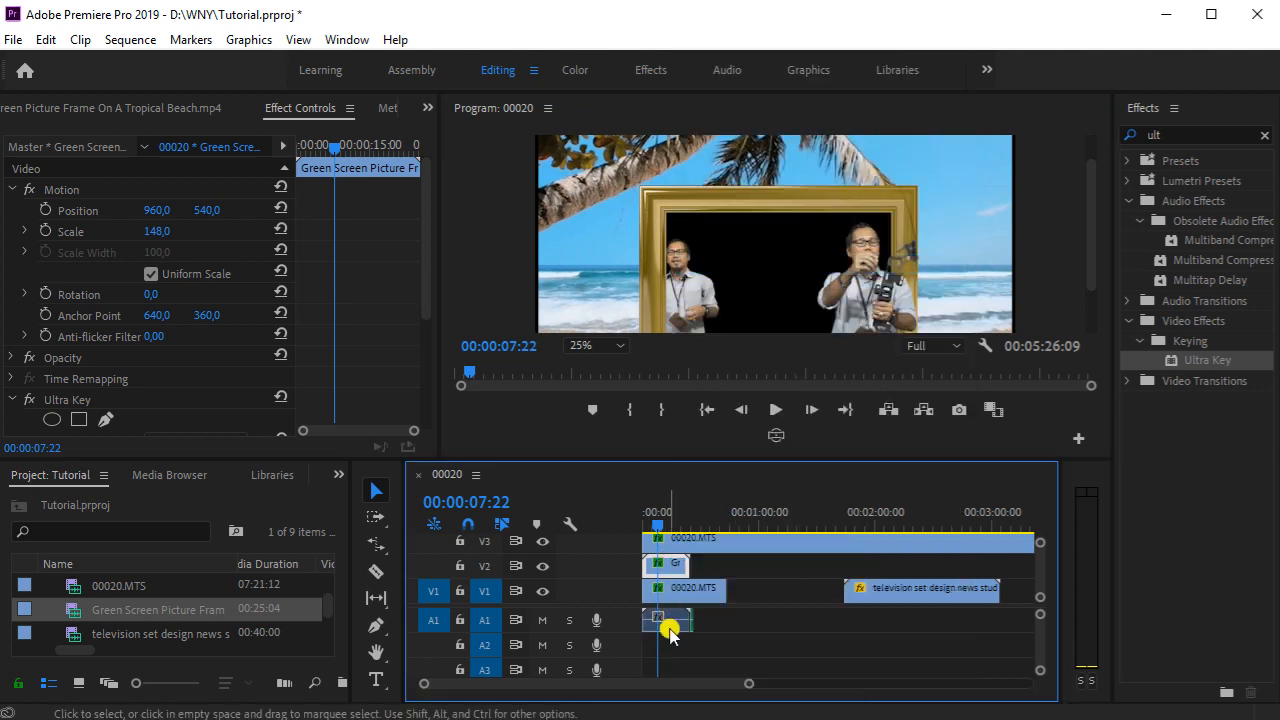
left_click(670, 621)
key("Delete")
Step: Move the leftover IG 60sec.wav piece to the start of A1 and preview the sequence from the beginning up to 00:00:02:24
left_click(693, 622)
left_click(643, 620)
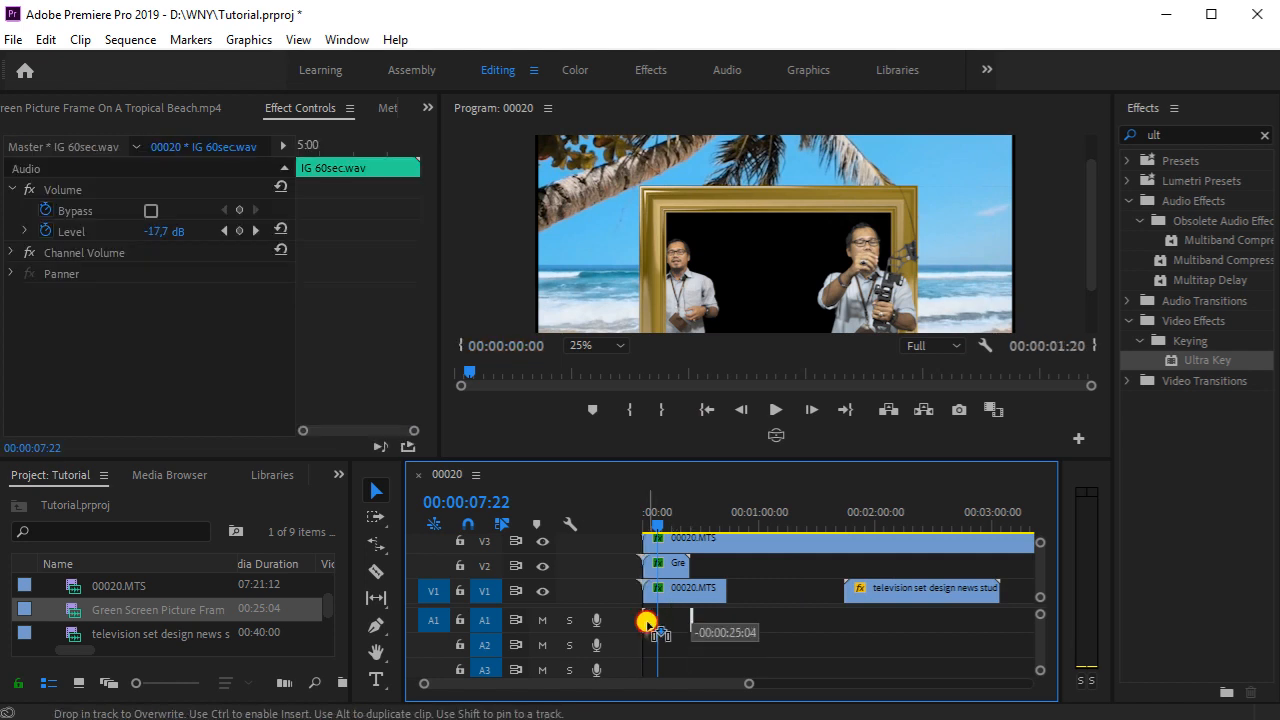
left_click_drag(658, 523, 634, 523)
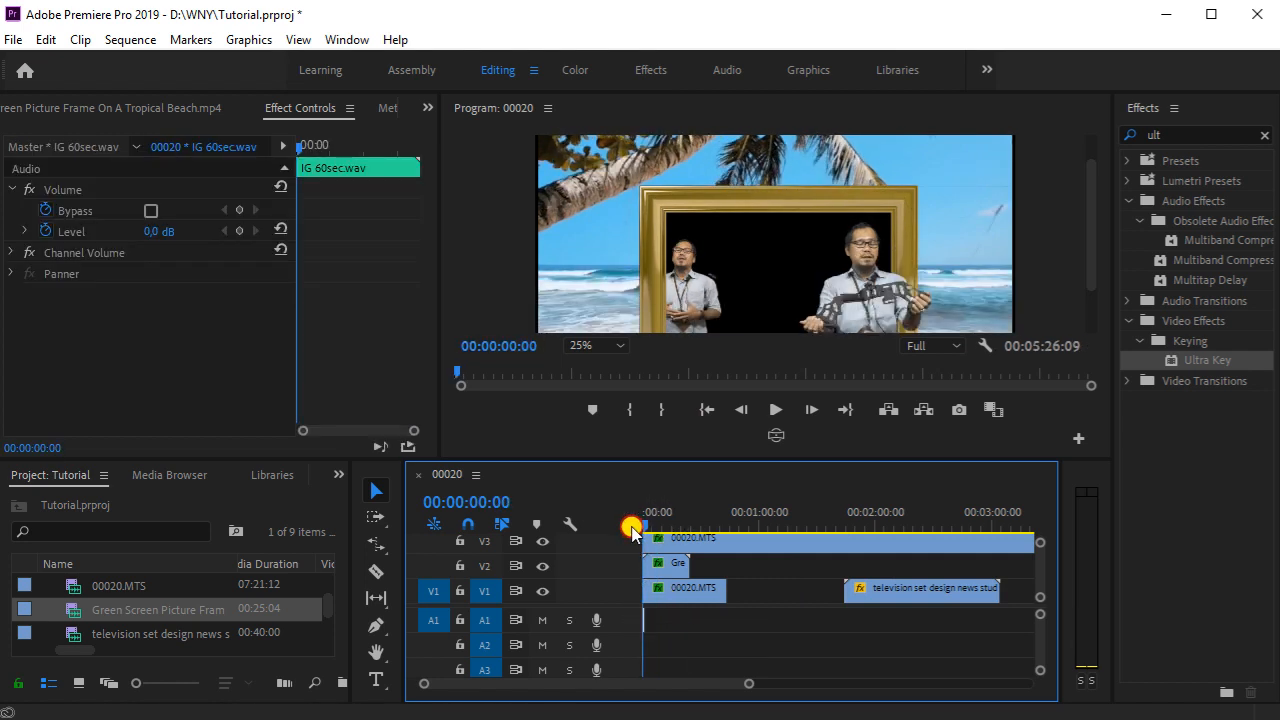
left_click(777, 409)
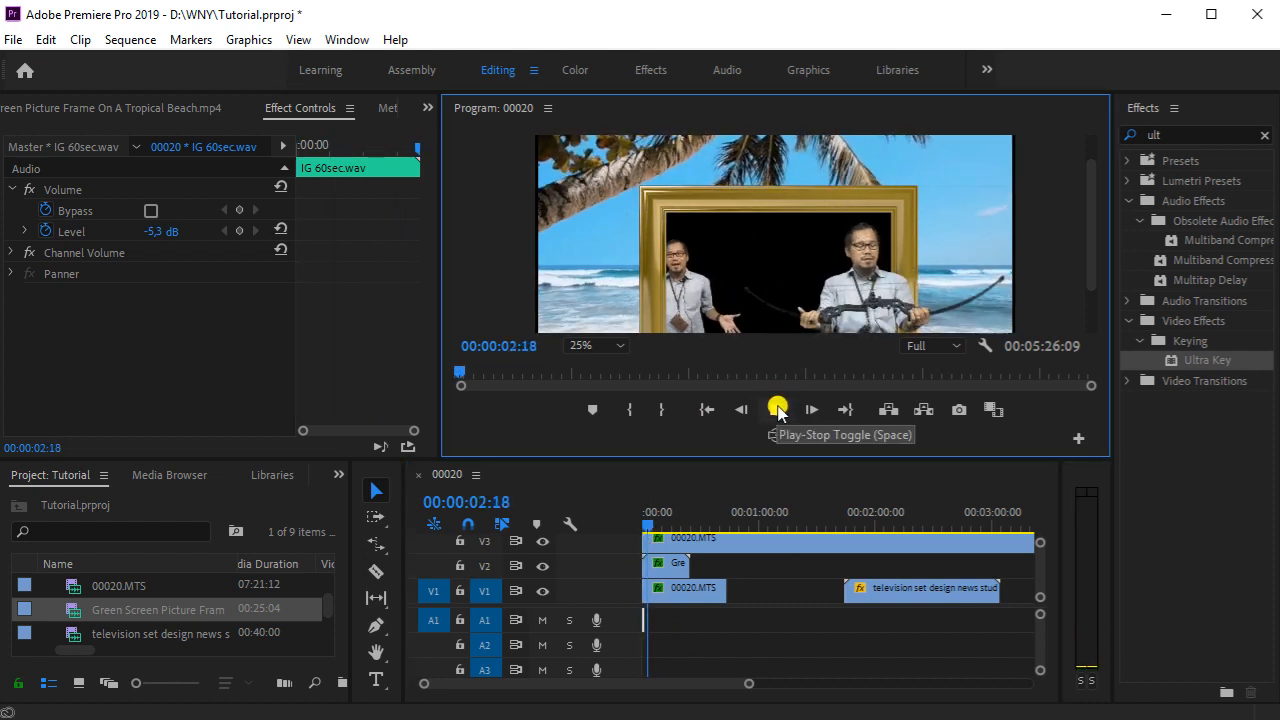
left_click(777, 409)
Step: Play the short IG 60sec.wav piece on A1 from the start up to 00:00:01:19 and delete it
left_click(645, 625)
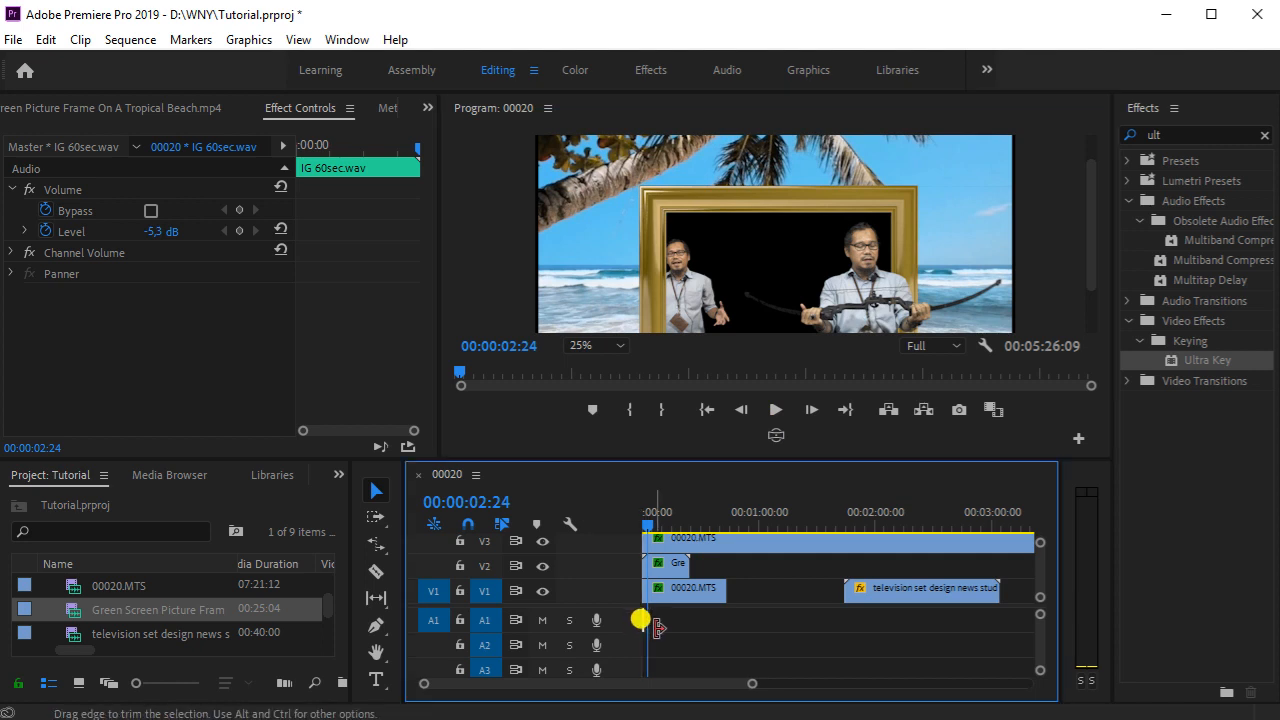
left_click_drag(748, 684, 628, 688)
left_click_drag(831, 524, 590, 540)
left_click(775, 410)
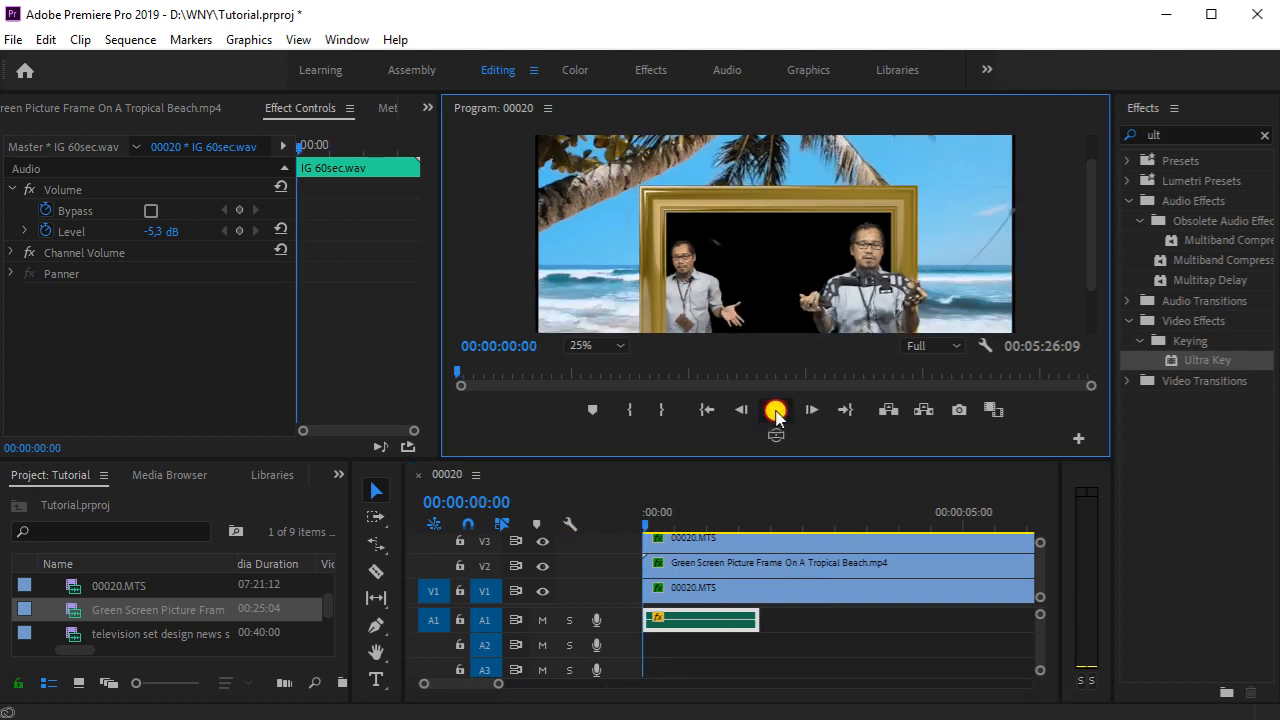
left_click(776, 410)
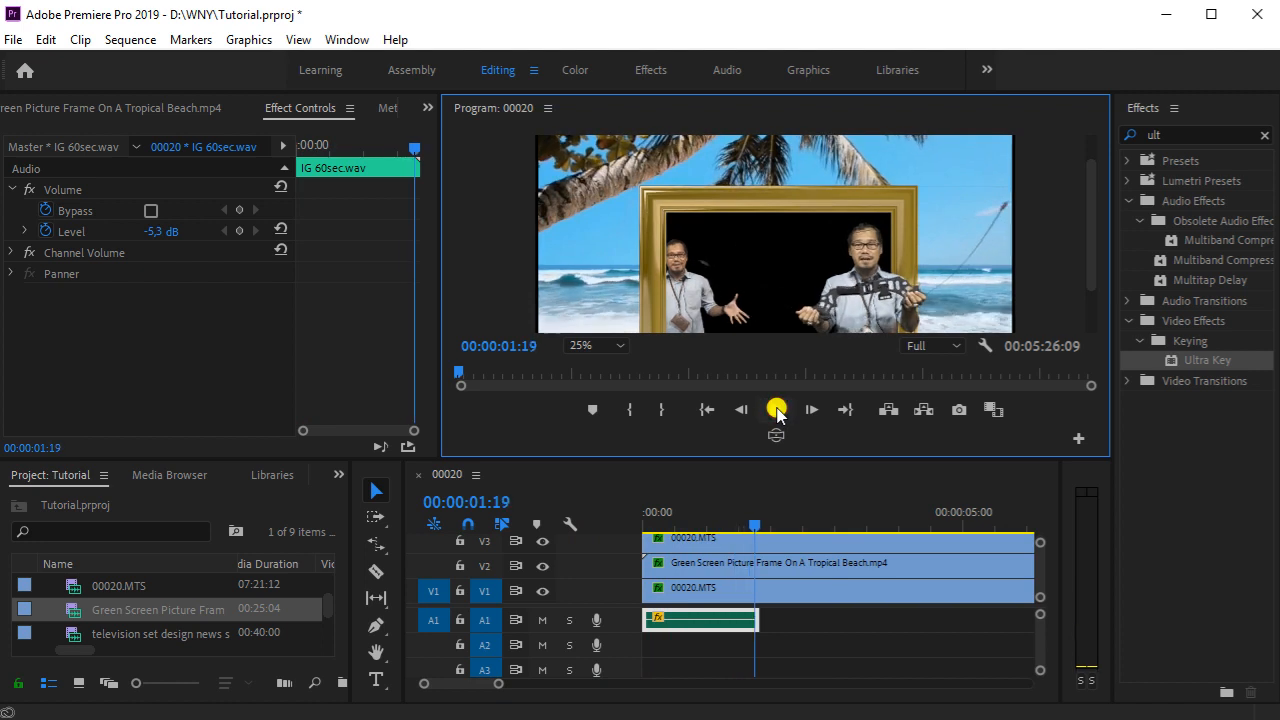
left_click(724, 622)
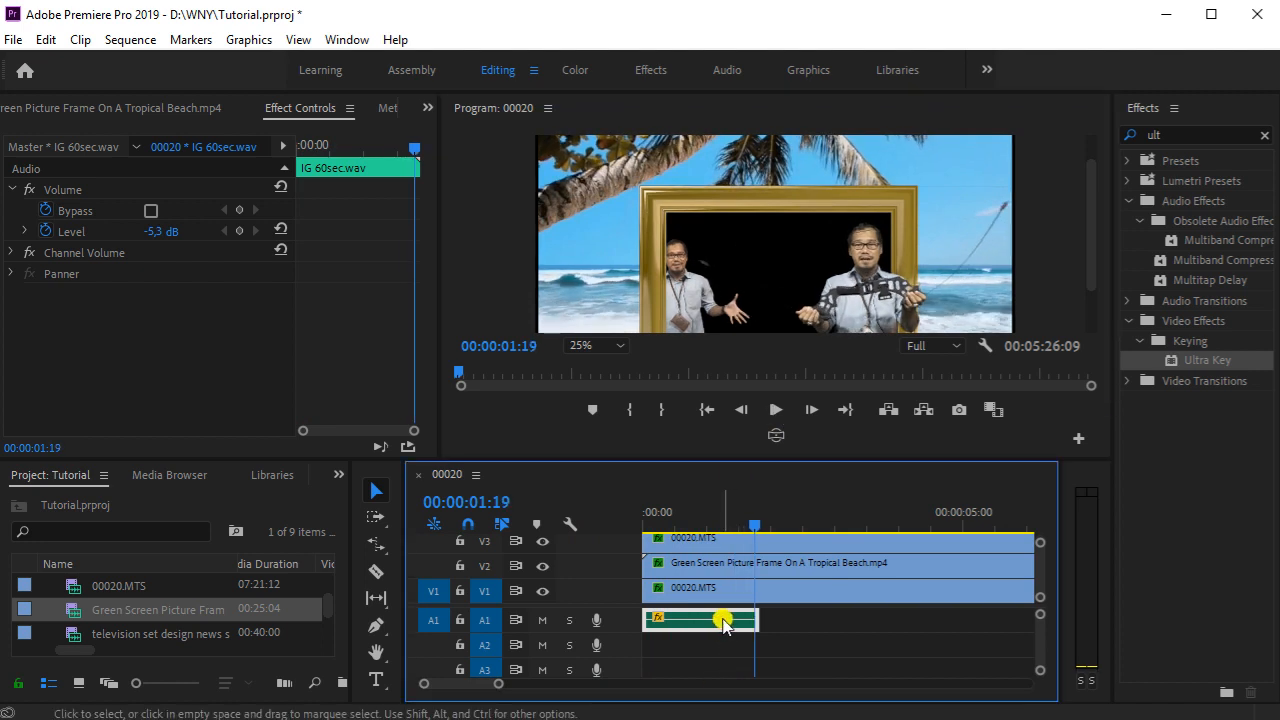
key("Delete")
Step: Place IG 60sec.wav from the footag suara bin at the start of A1 and return the playhead to 00:00:00:00
scroll(120, 611, "down", 3)
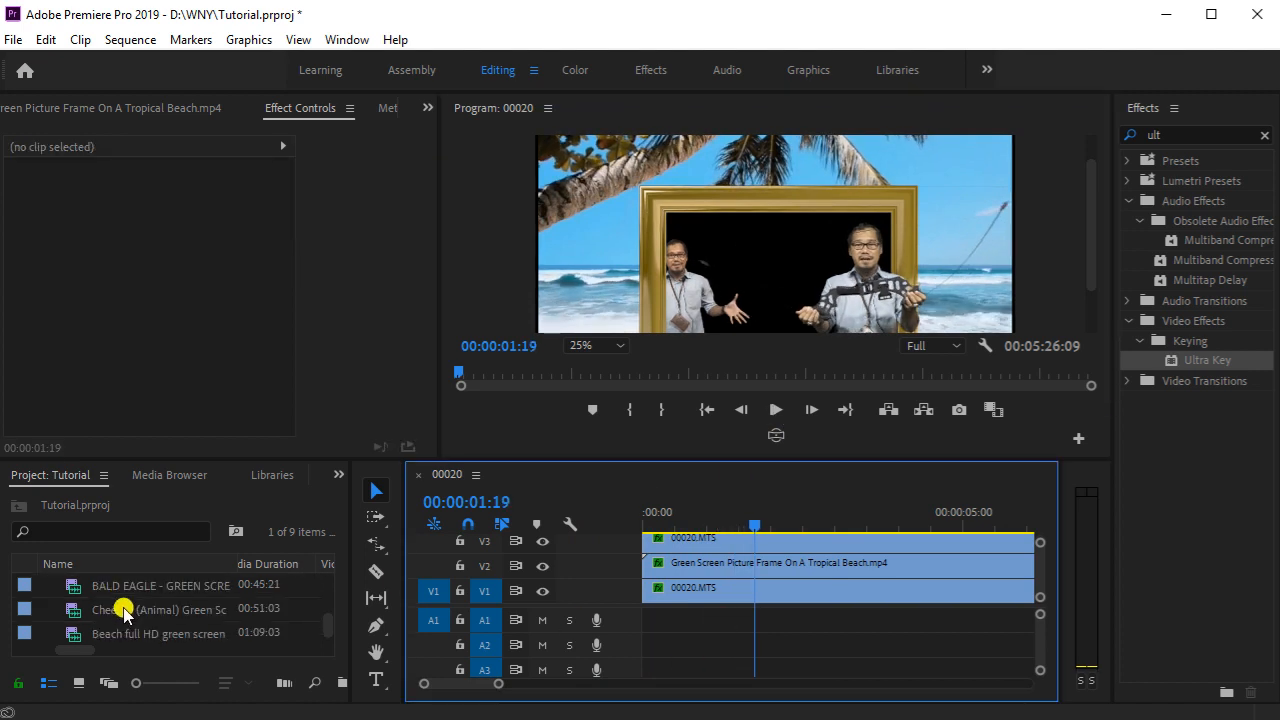
scroll(123, 611, "up", 3)
left_click(51, 586)
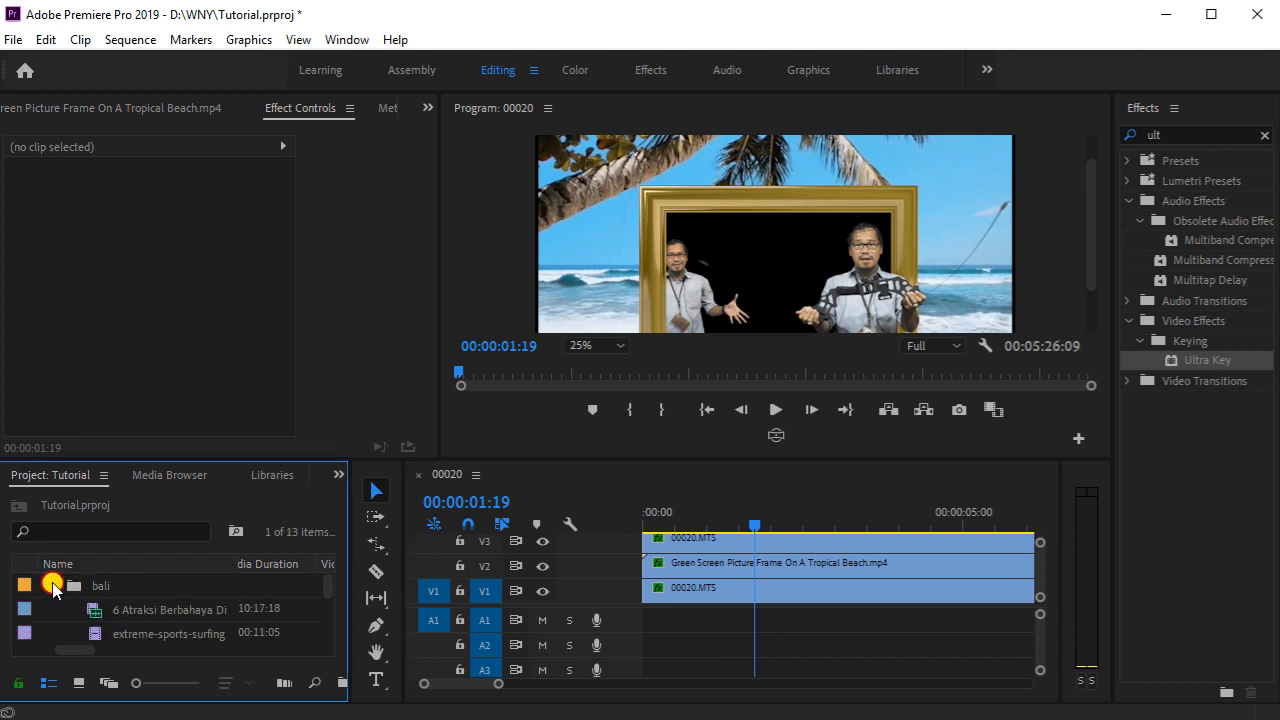
scroll(137, 595, "down", 5)
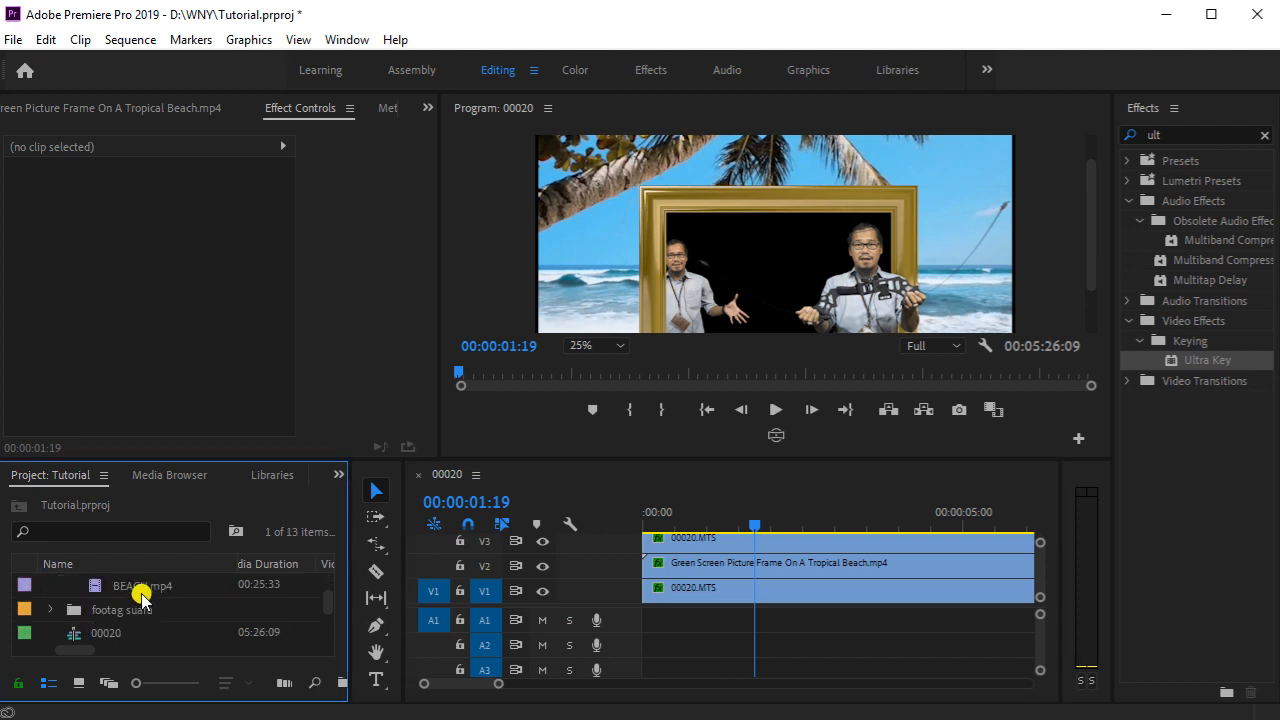
left_click(53, 610)
scroll(120, 598, "down", 1)
left_click_drag(133, 595, 640, 619)
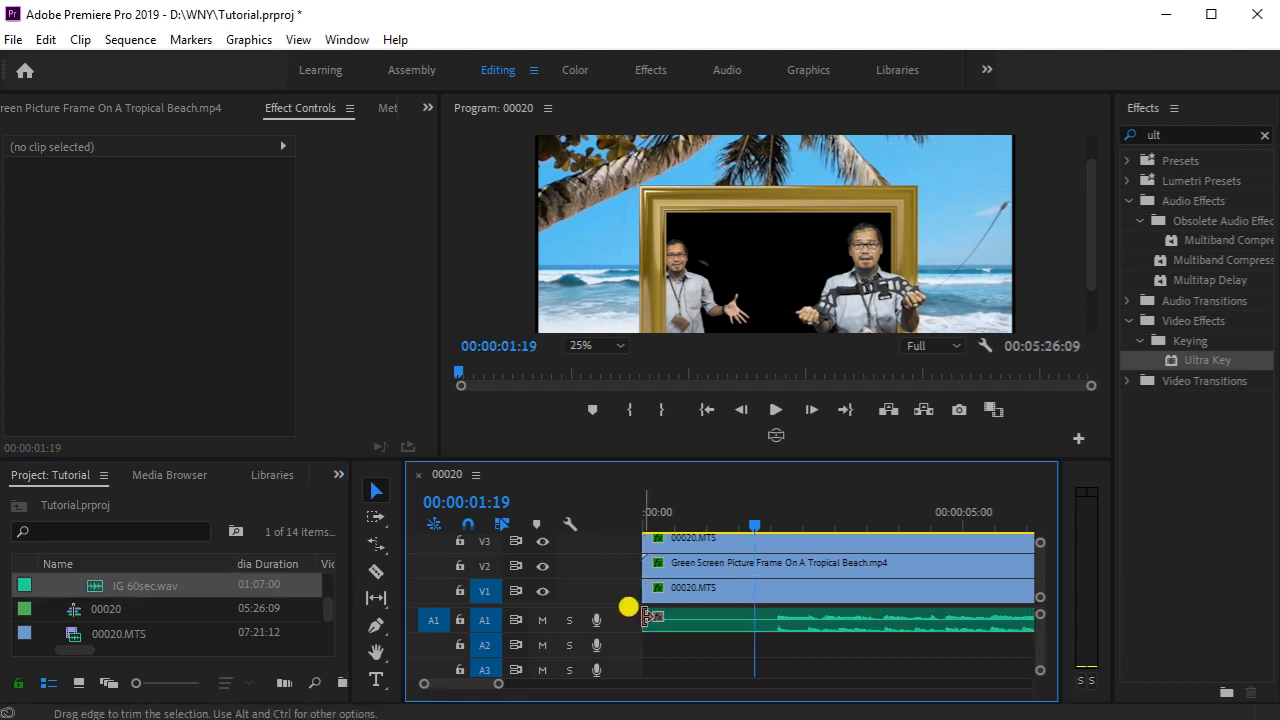
left_click_drag(757, 521, 638, 533)
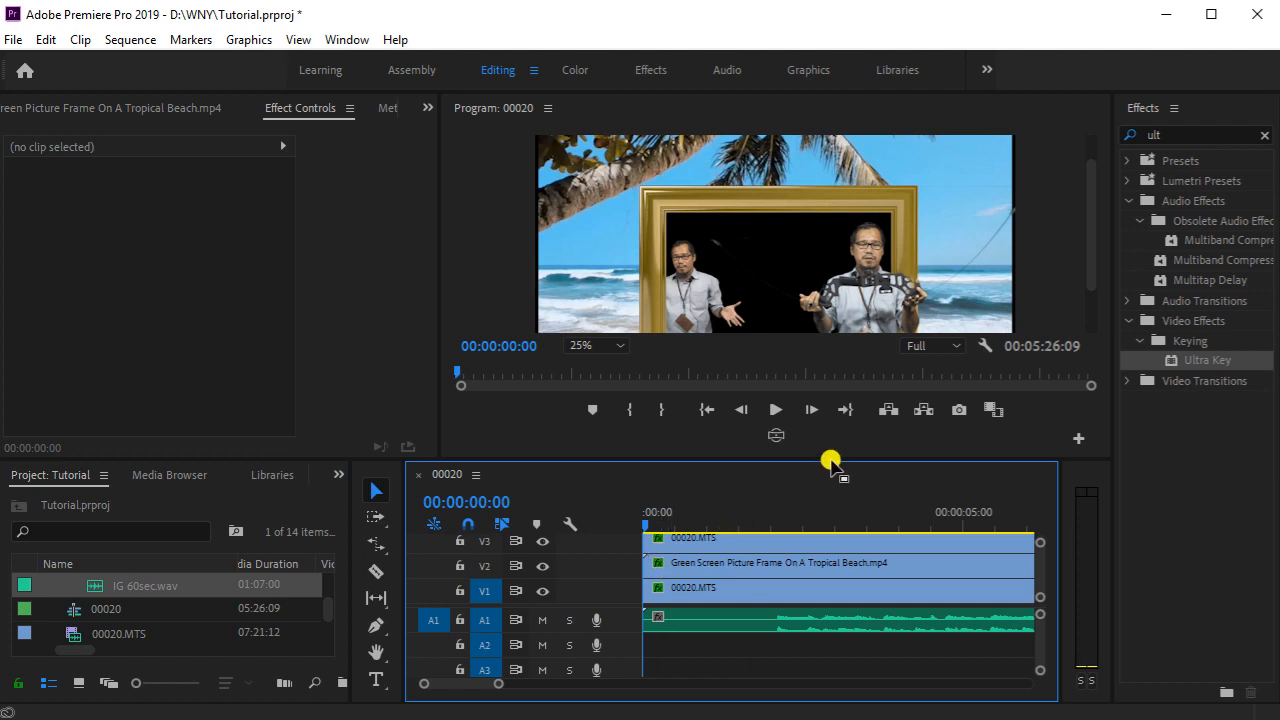
Step: Toggle the visibility of tracks V1, V2 and V3 to inspect how each layer contributes to the picture frame composite
left_click_drag(826, 457, 823, 408)
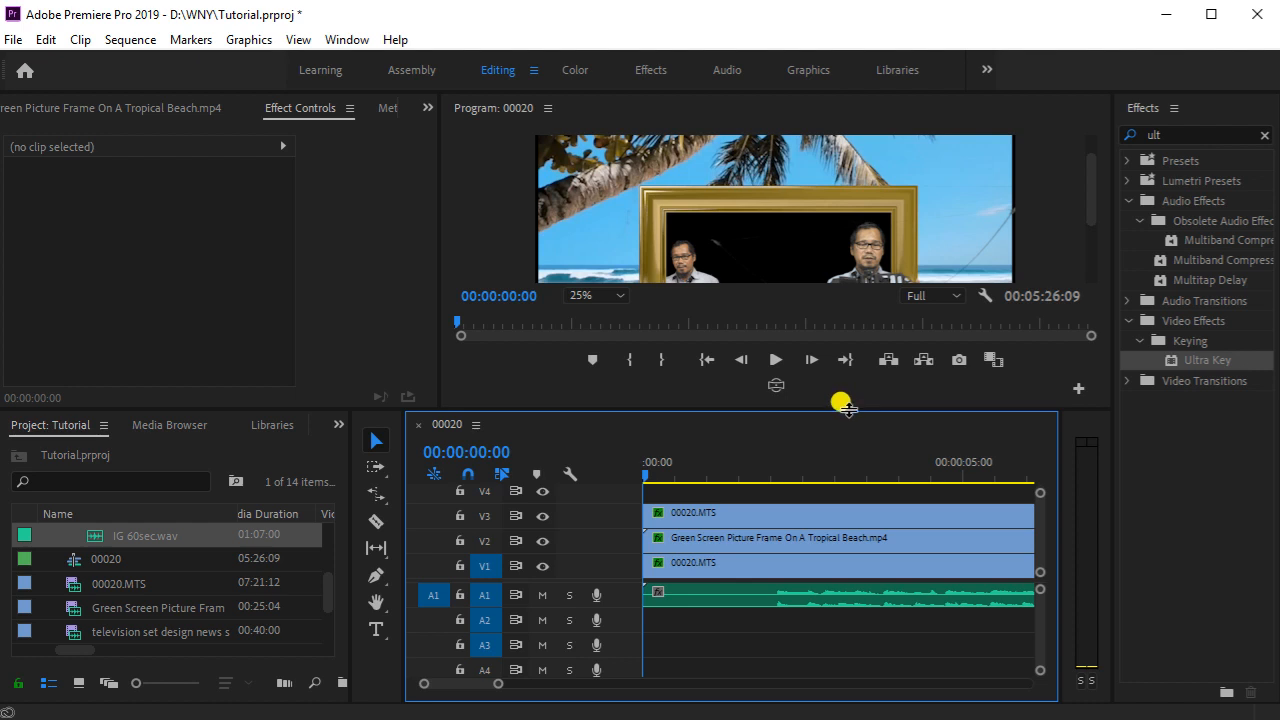
left_click_drag(847, 407, 865, 510)
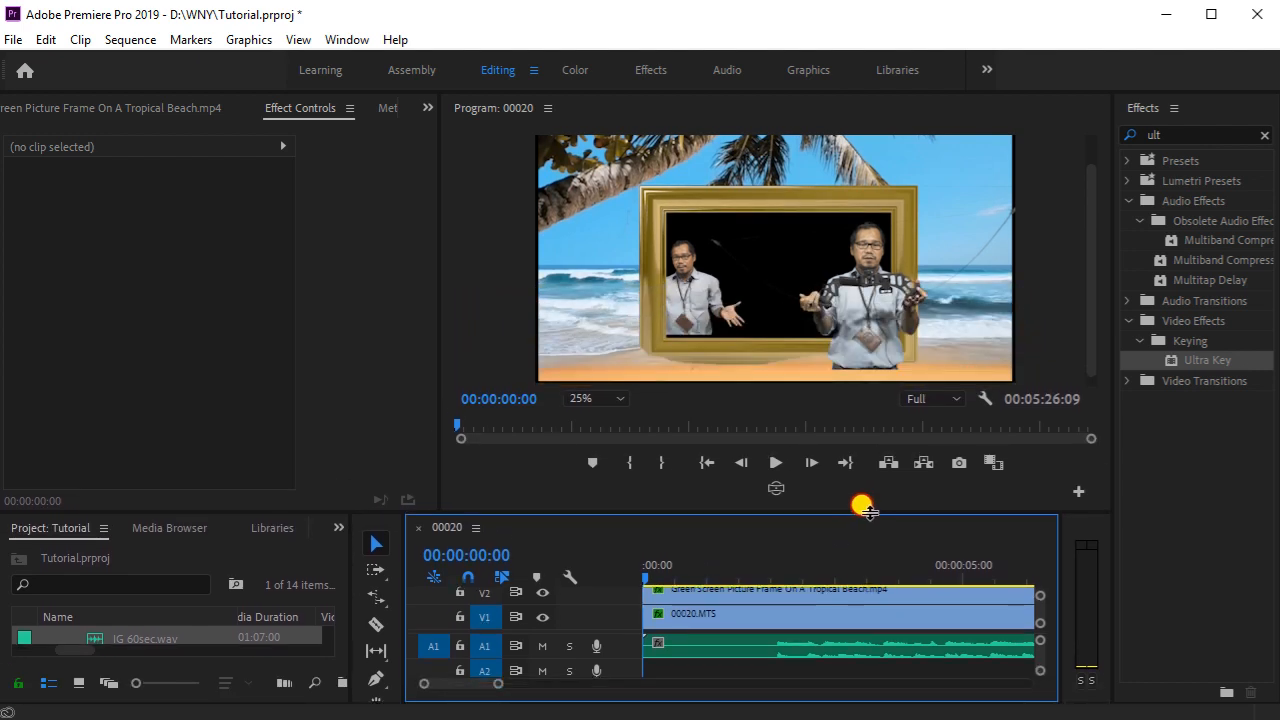
left_click_drag(866, 508, 881, 419)
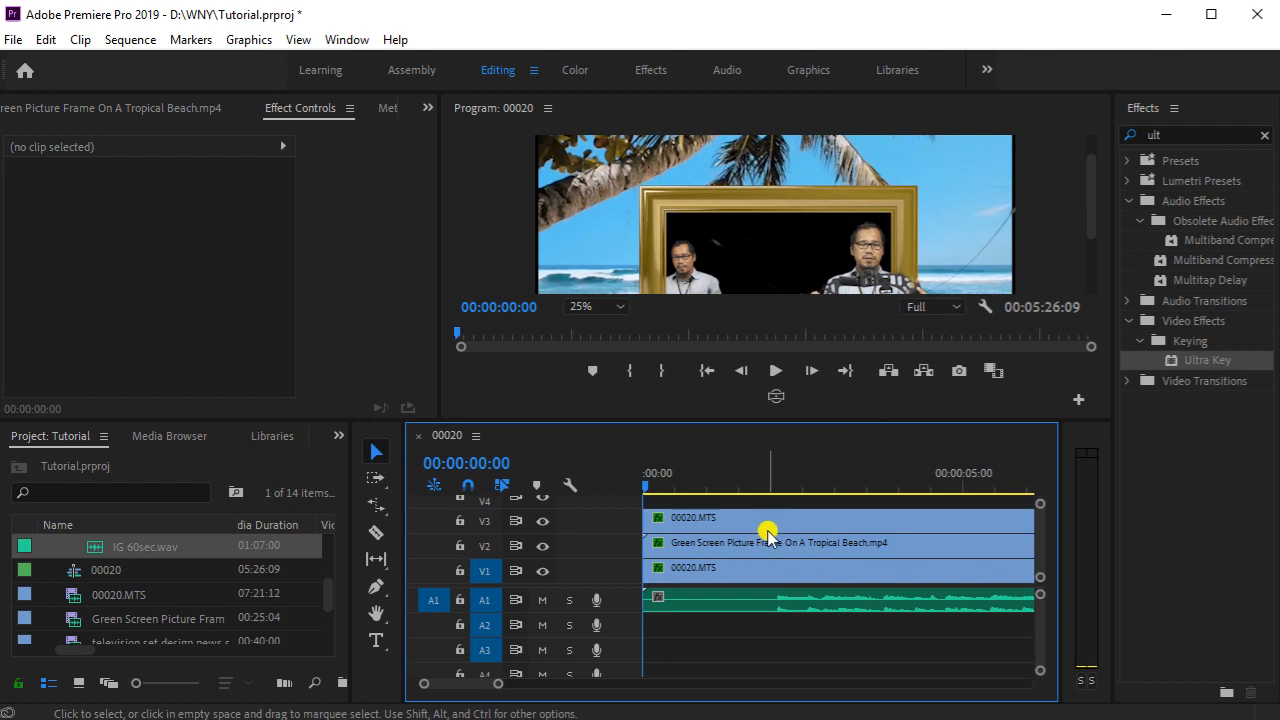
left_click(712, 568)
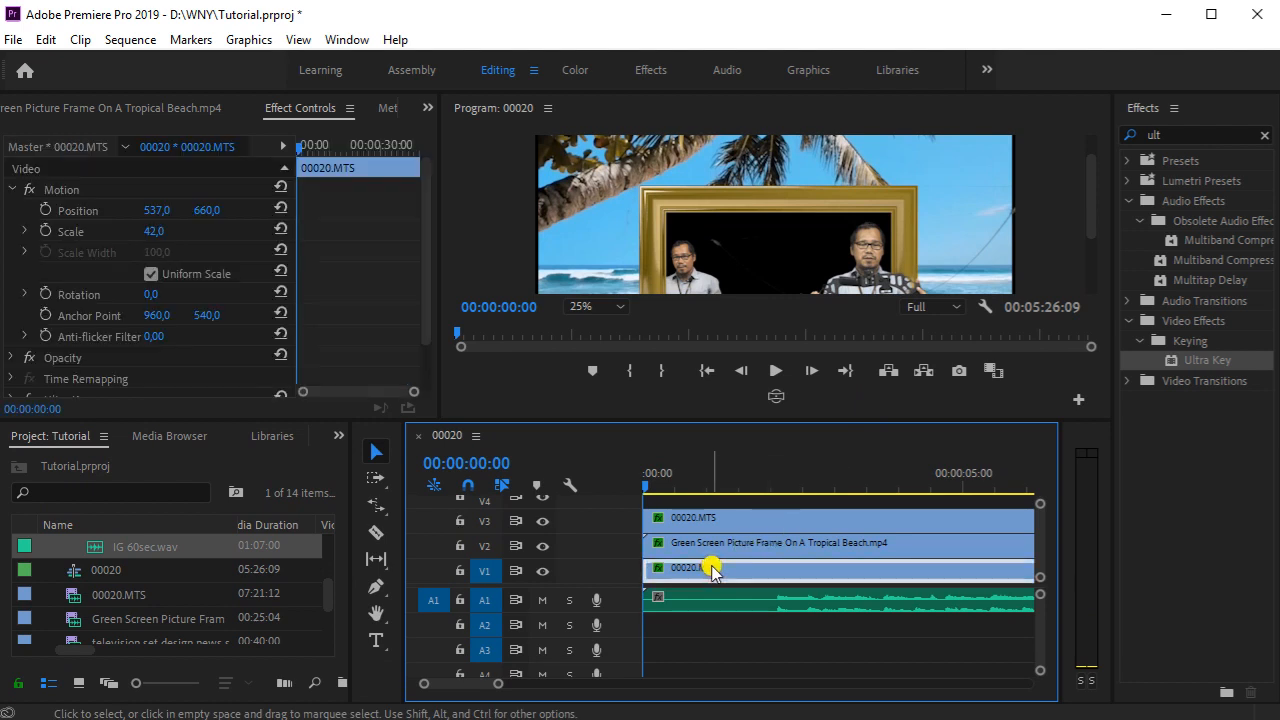
left_click(543, 571)
left_click(542, 546)
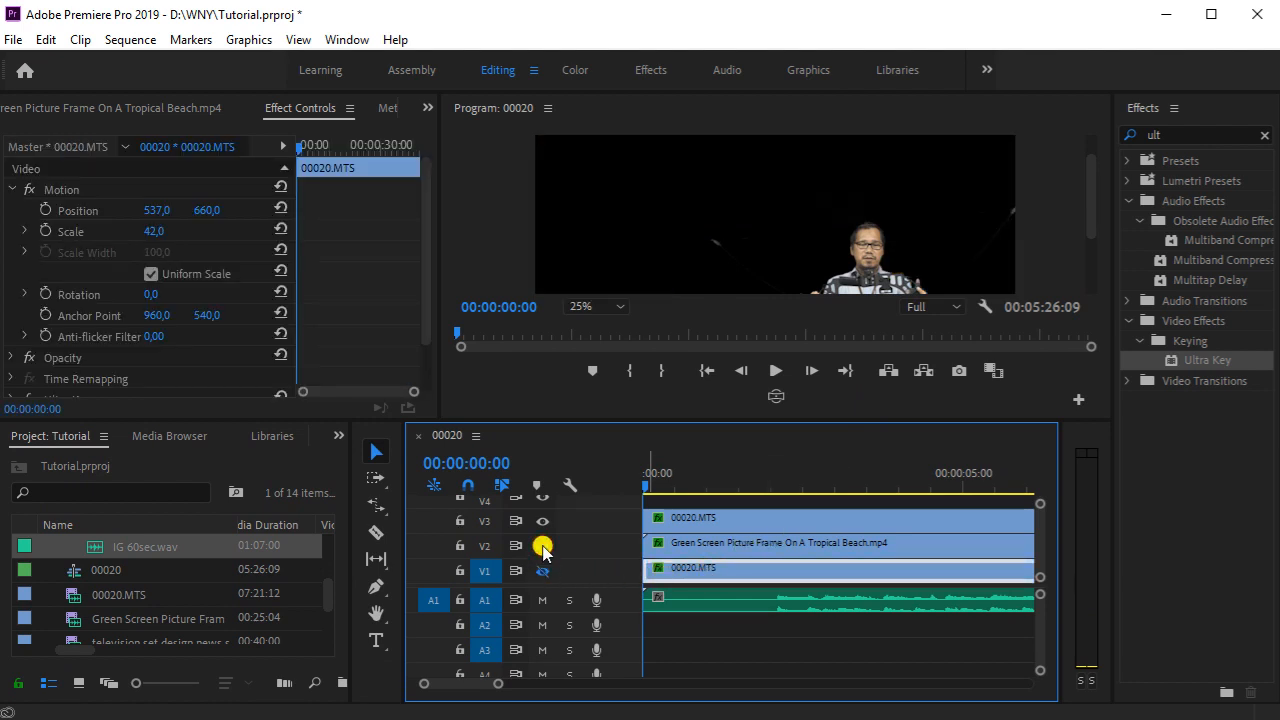
left_click(542, 521)
left_click(542, 521)
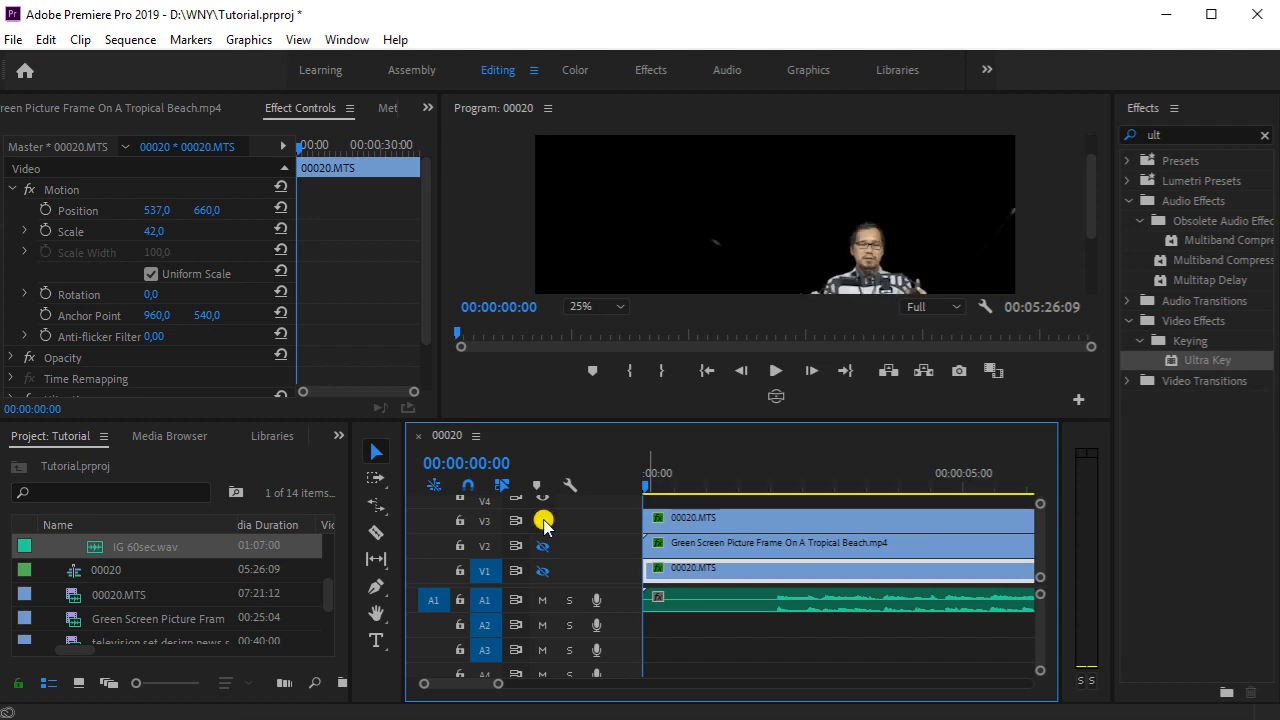
left_click(543, 522)
left_click(544, 525)
left_click(542, 547)
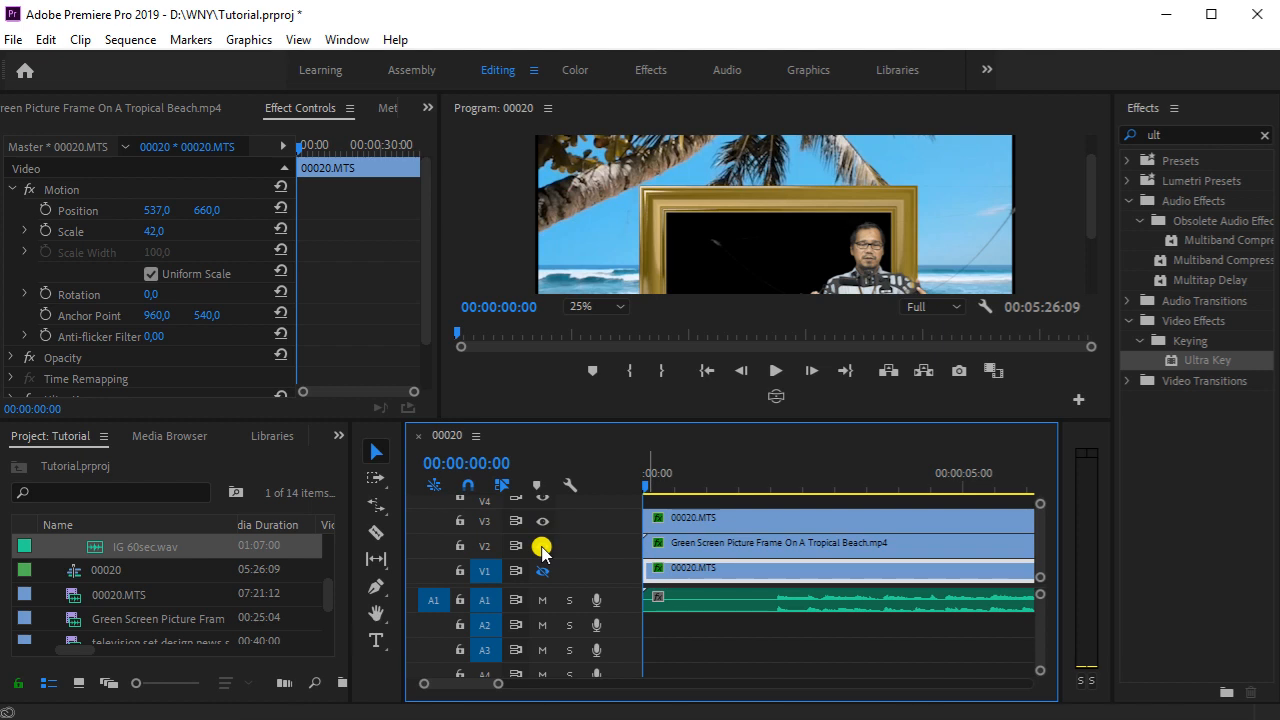
left_click(544, 570)
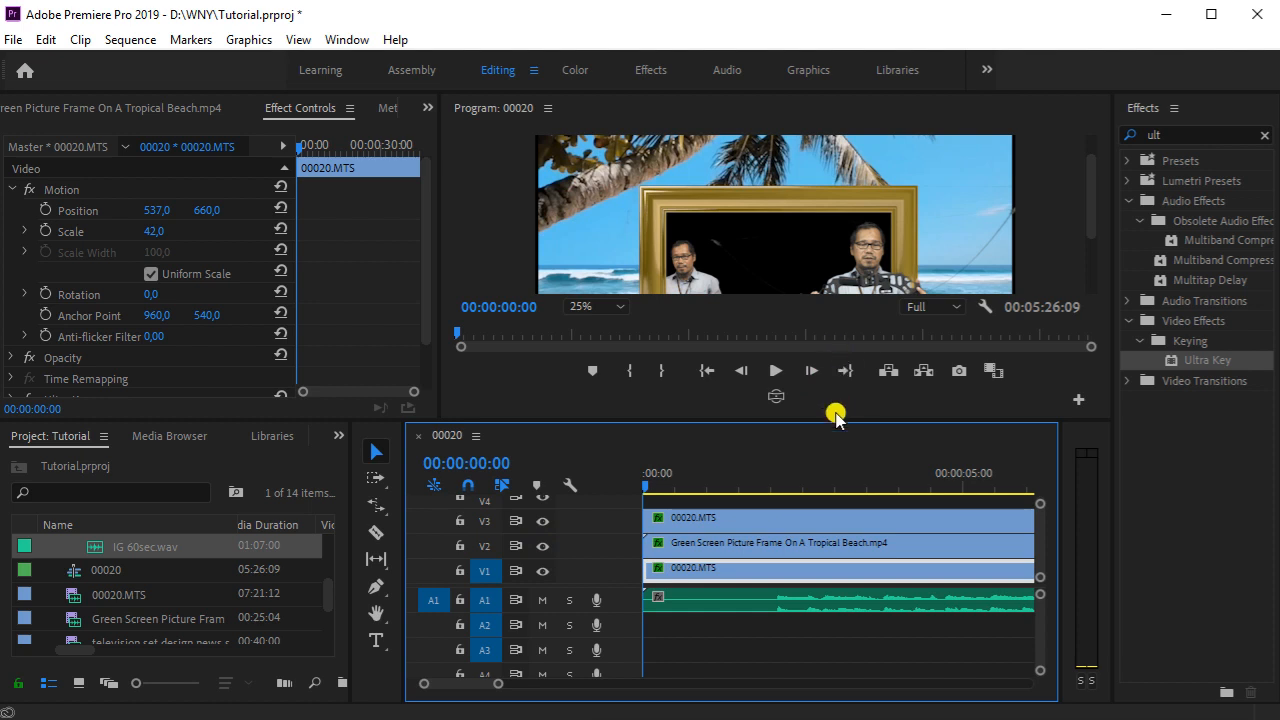
Step: Delete the 00020.MTS clip from V1 and the picture frame clip from V2, leaving both tracks' output enabled
left_click_drag(825, 418, 836, 517)
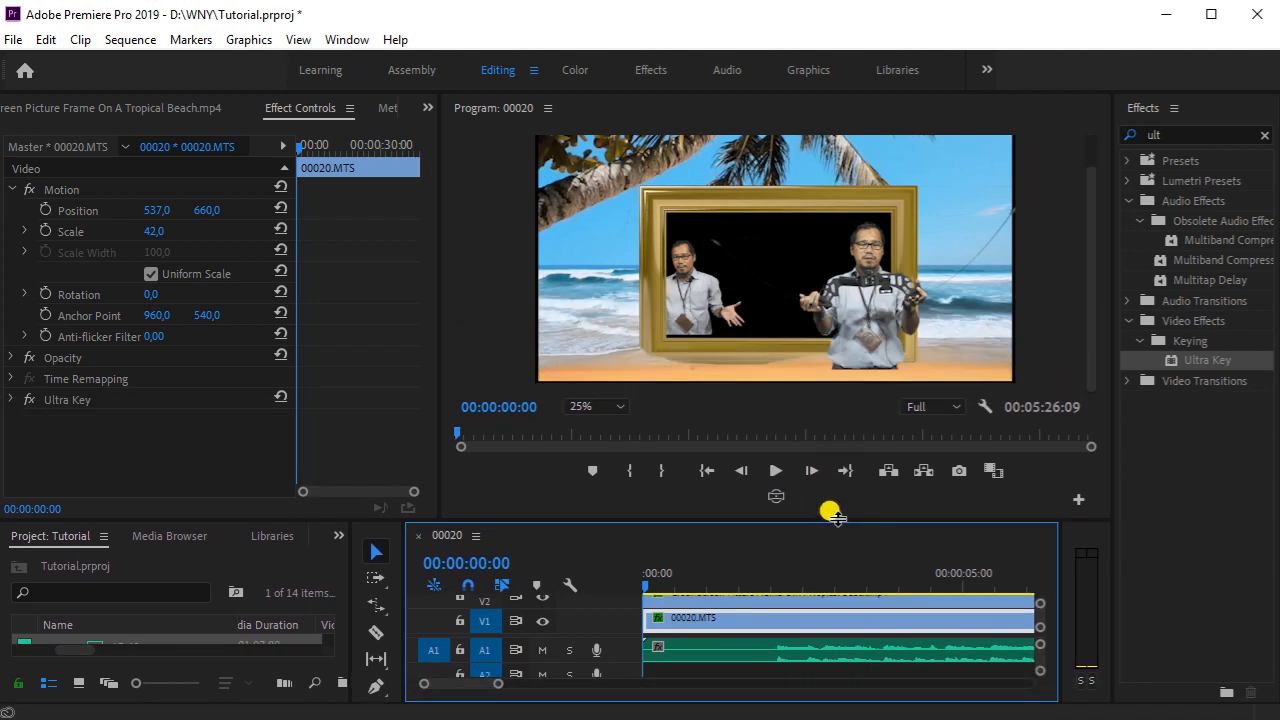
left_click(545, 622)
key("Delete")
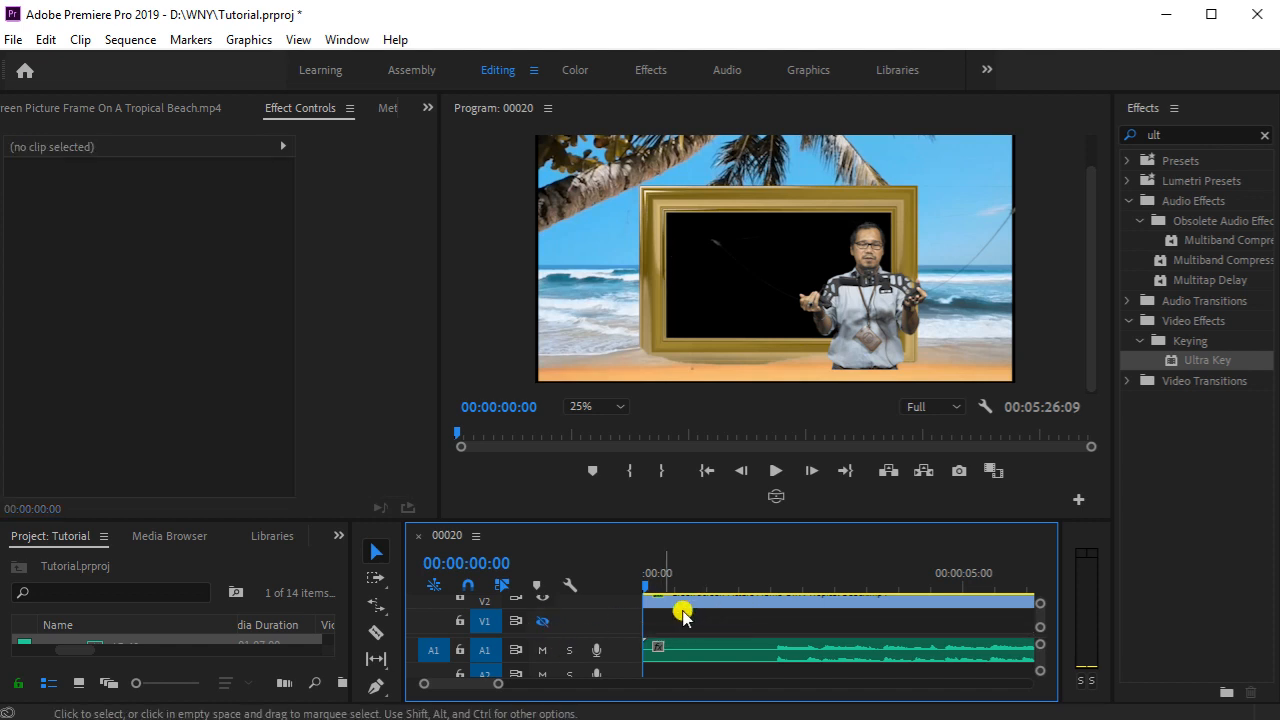
left_click(666, 600)
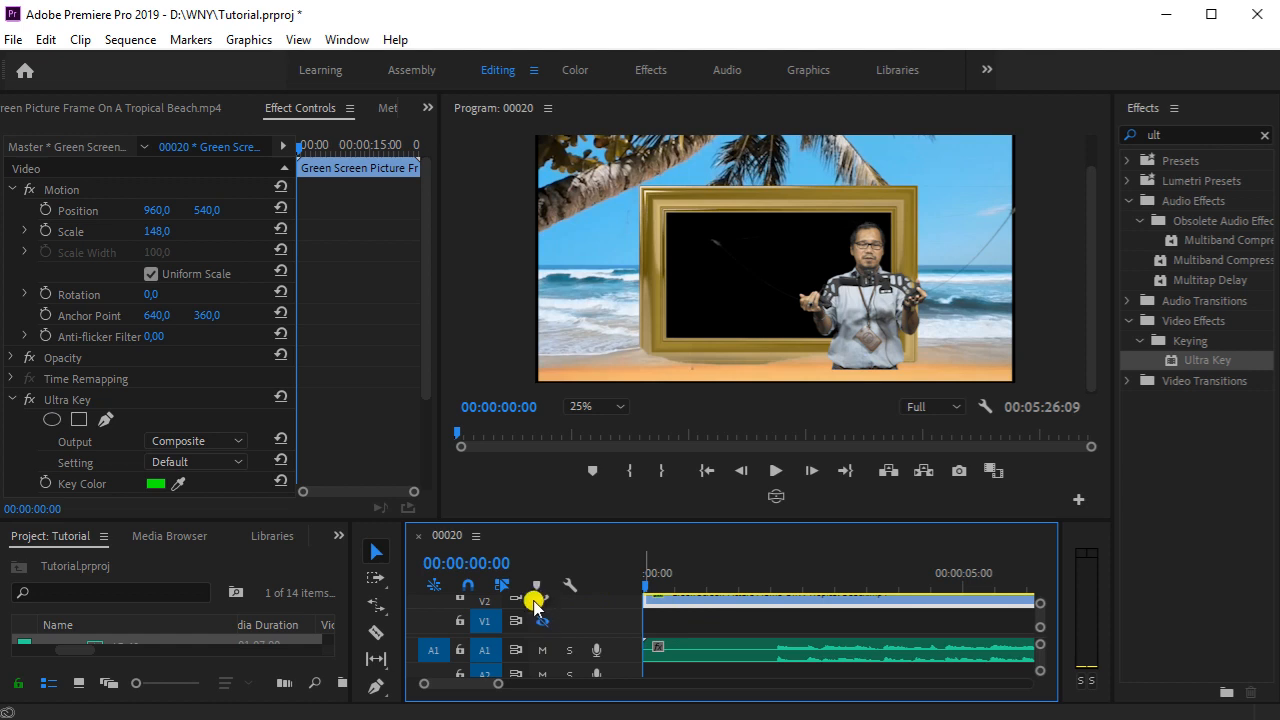
left_click(542, 598)
left_click(542, 598)
left_click(542, 598)
left_click(677, 602)
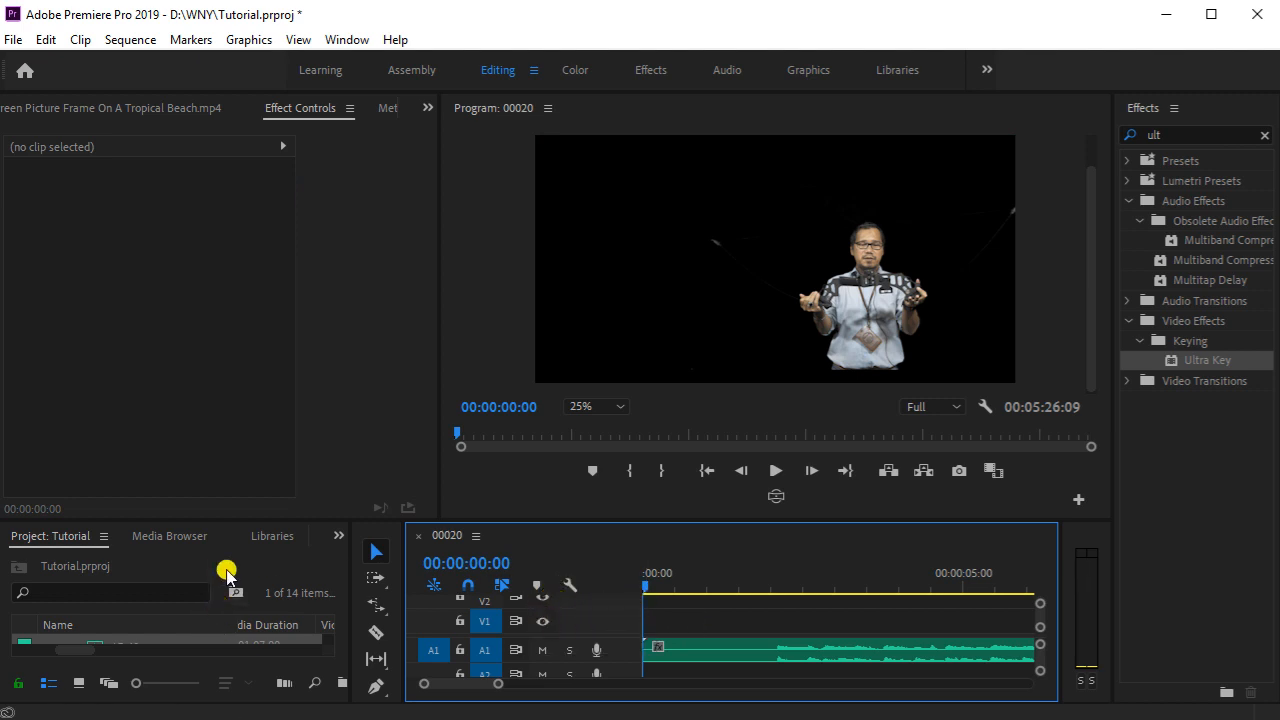
Step: Preview the Cheetah (Animal) green screen clip in the source monitor and place it at the start of V2
left_click_drag(232, 518, 234, 340)
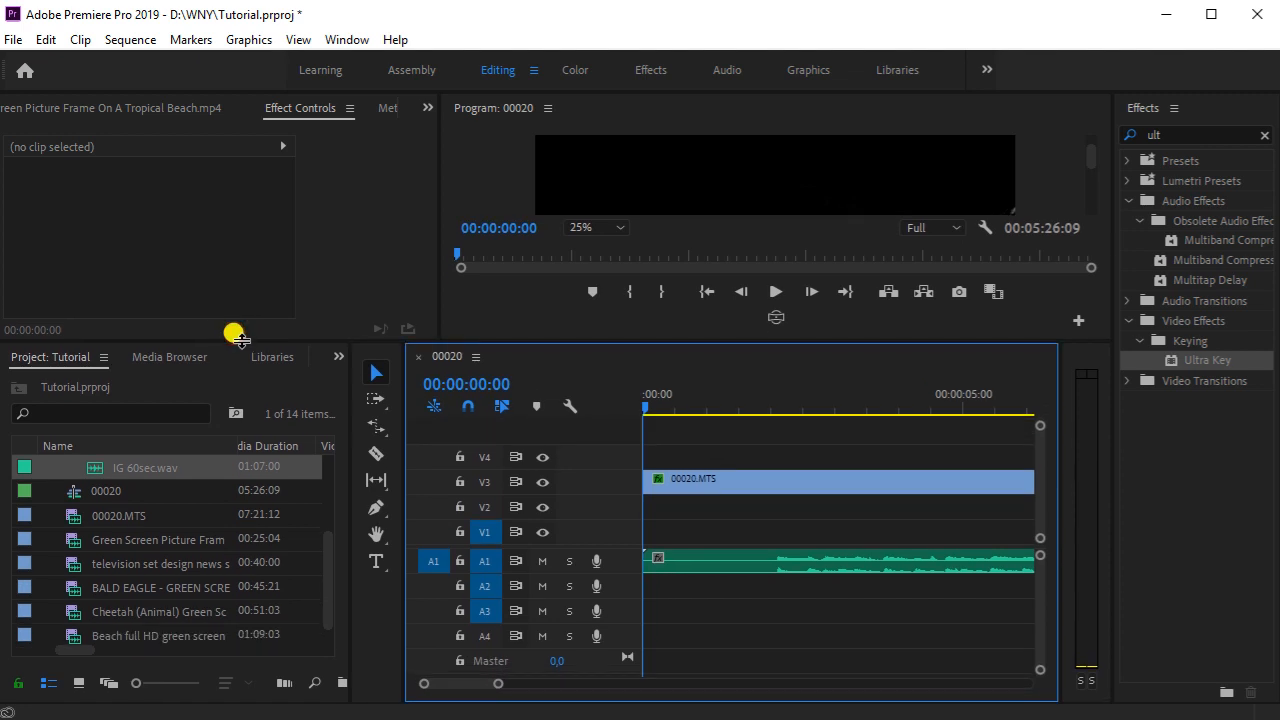
scroll(195, 600, "down", 1)
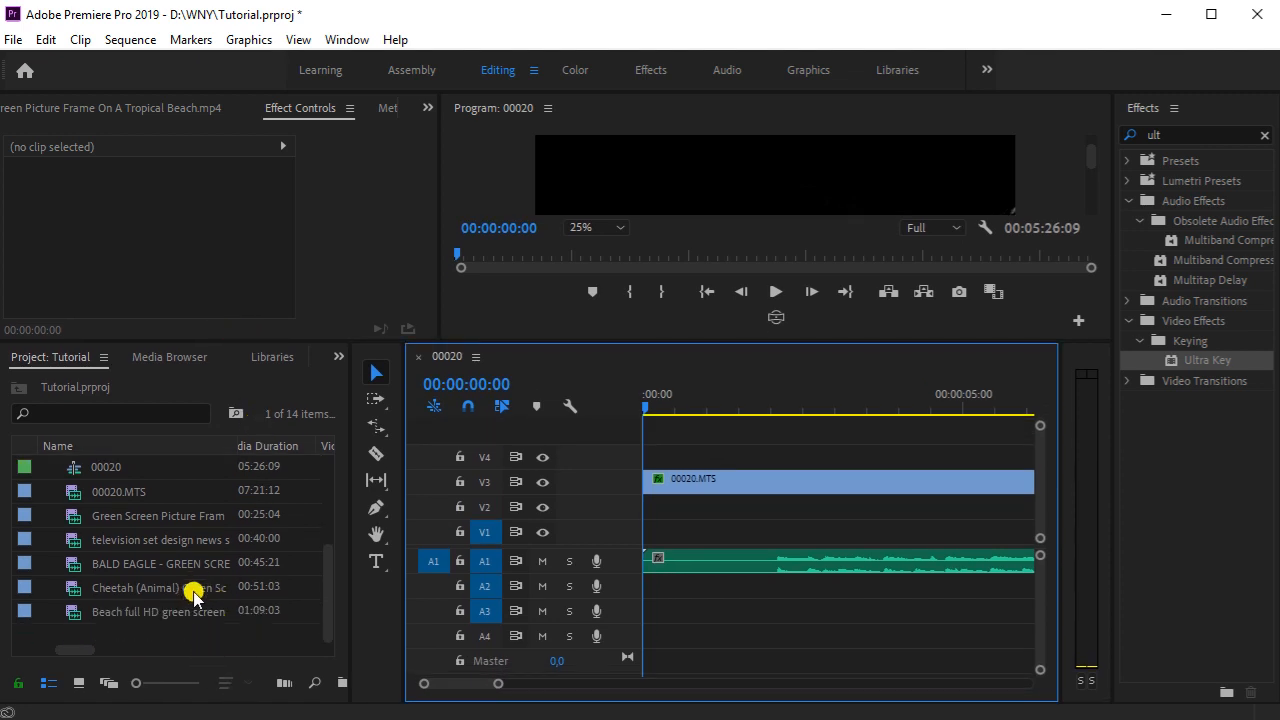
double_click(161, 592)
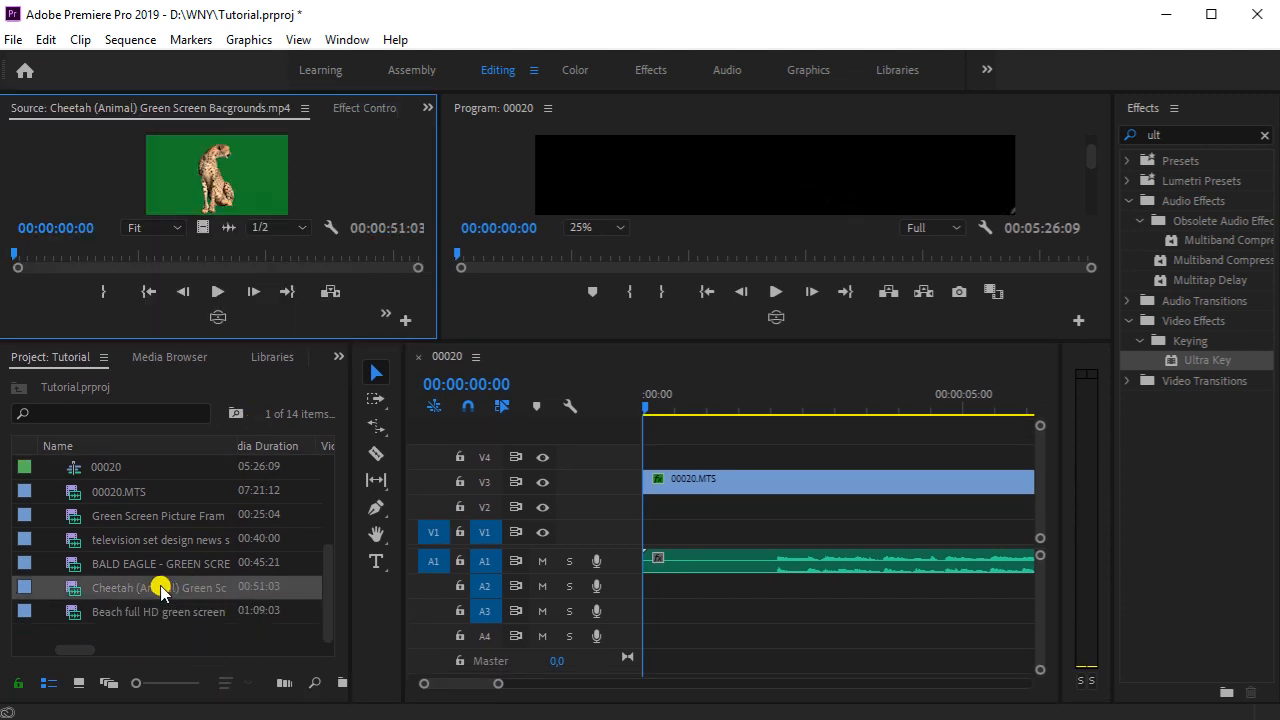
left_click_drag(163, 586, 654, 516)
left_click(697, 513)
Step: Place the television set design news studio.mp4 clip at the start of V1 beneath the cheetah
scroll(123, 543, "up", 2)
scroll(123, 543, "up", 1)
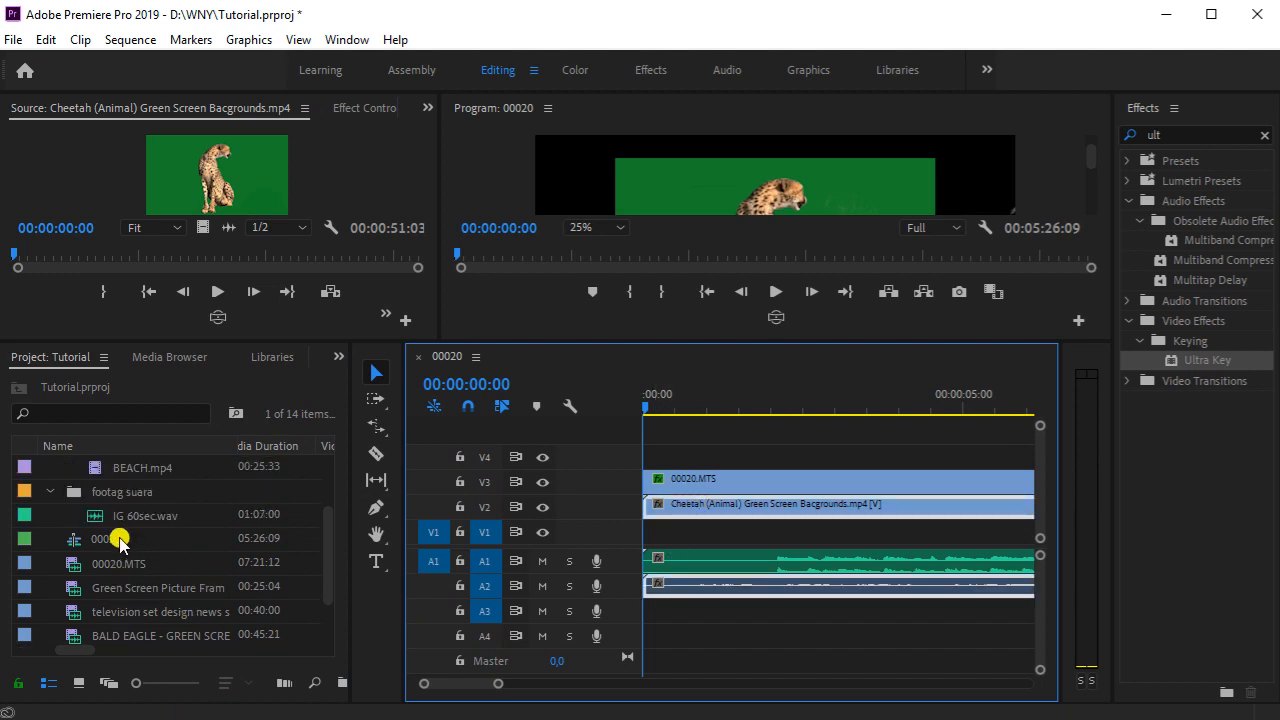
scroll(165, 534, "up", 2)
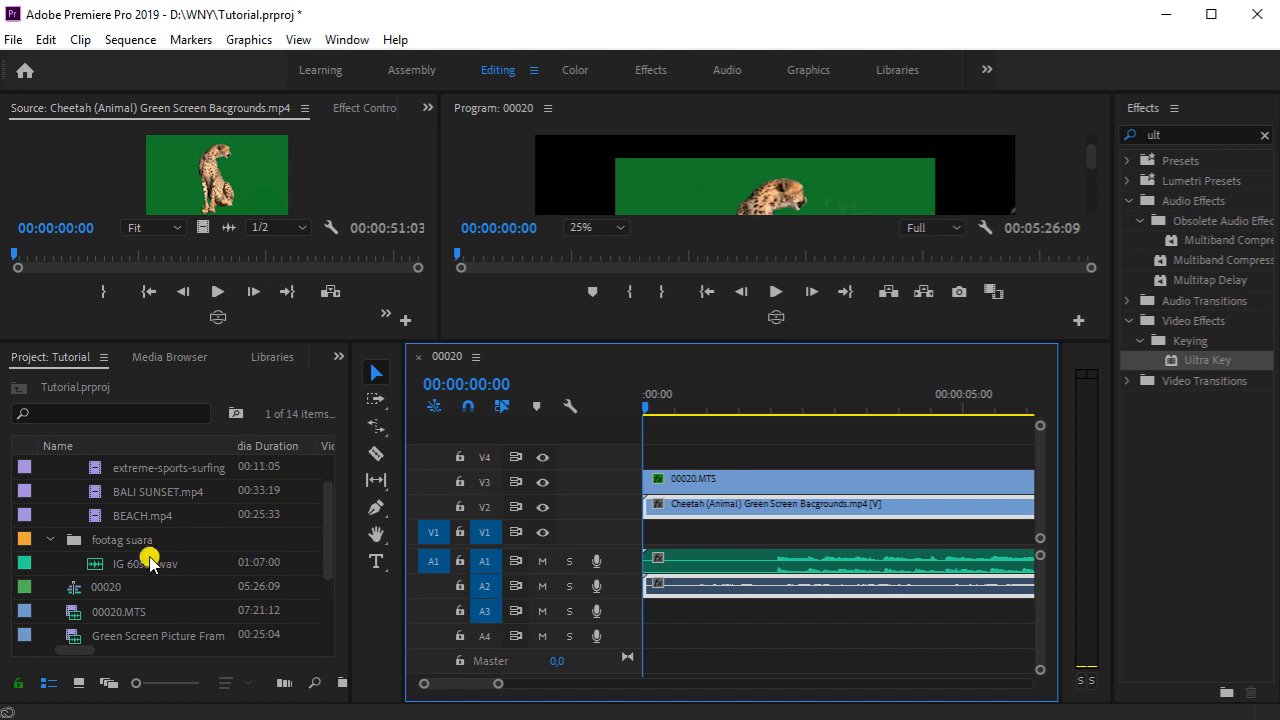
scroll(157, 549, "down", 5)
left_click_drag(143, 540, 636, 528)
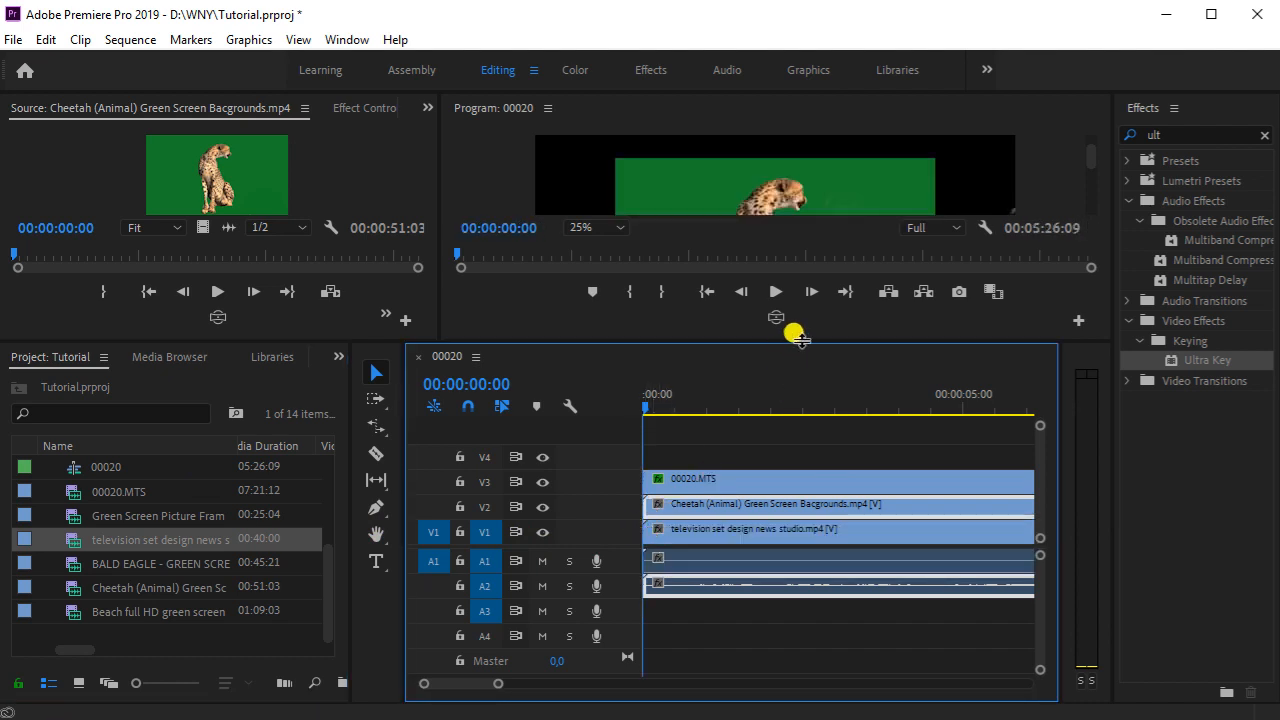
Step: Apply Ultra Key to the cheetah clip on V2 and sample its green background as the key color
left_click_drag(800, 340, 823, 486)
left_click(705, 612)
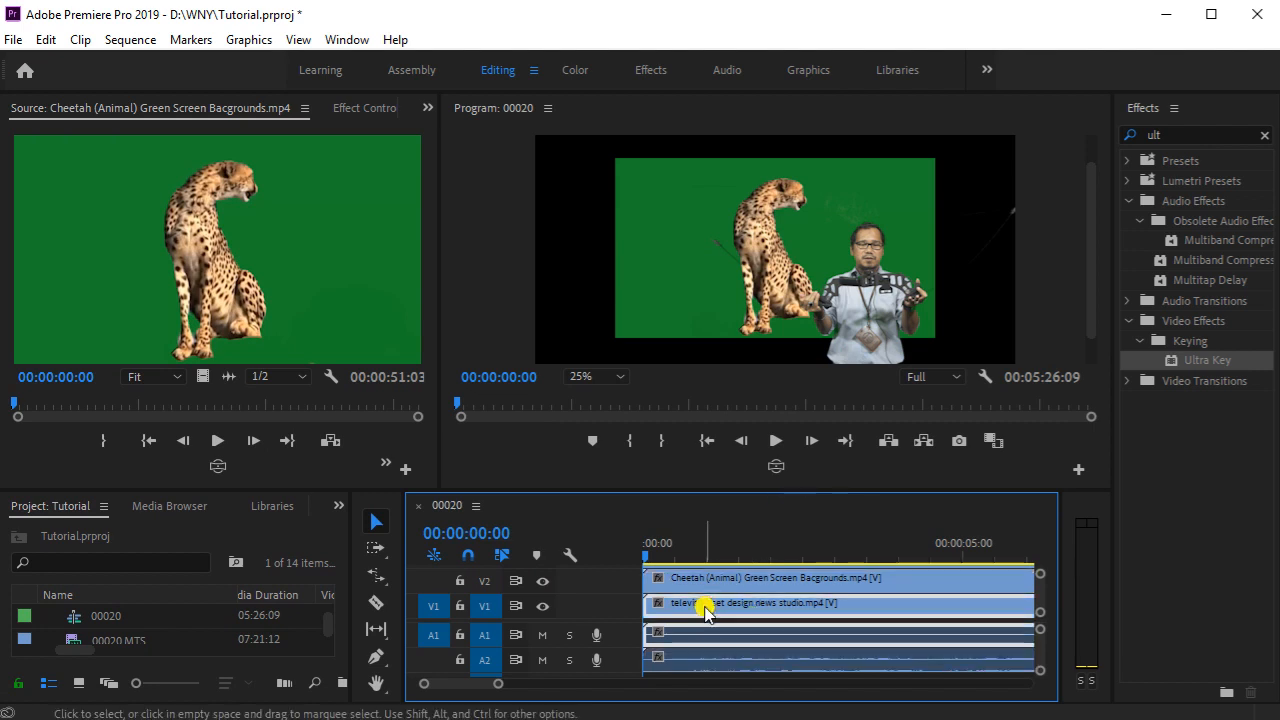
left_click(700, 578)
left_click_drag(1196, 360, 706, 579)
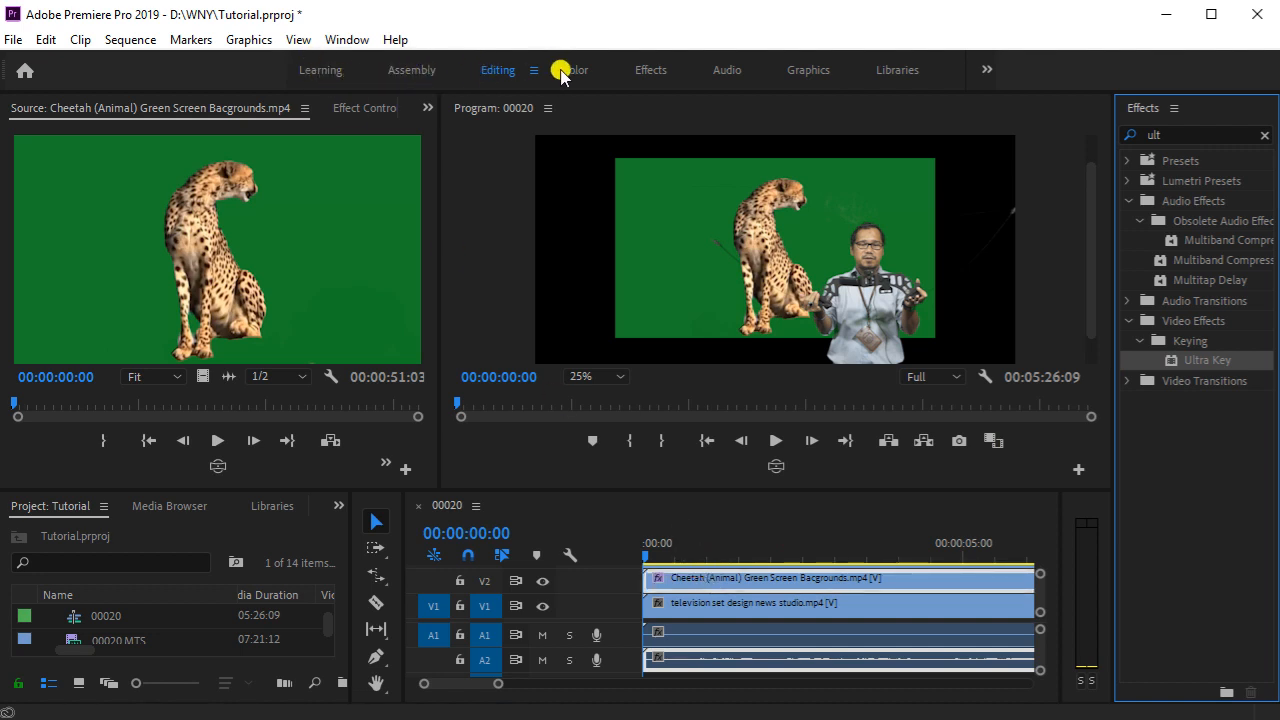
left_click(366, 110)
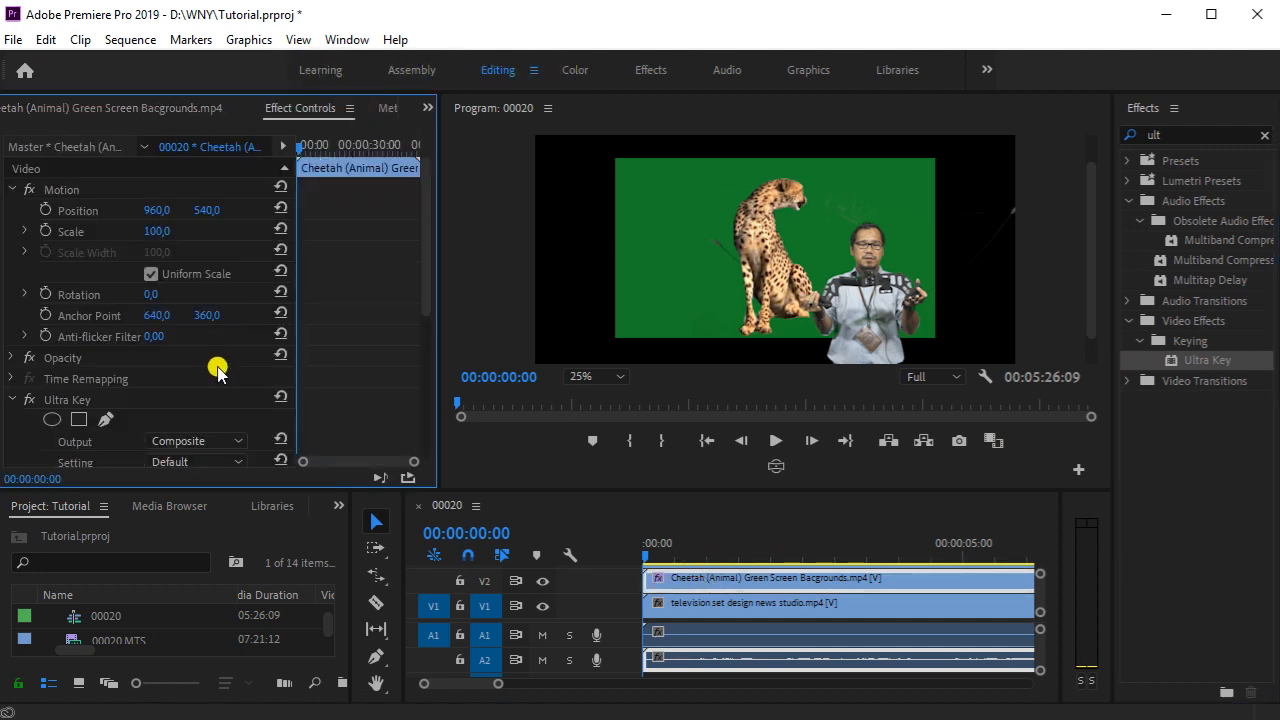
scroll(200, 400, "down", 3)
left_click_drag(179, 388, 697, 288)
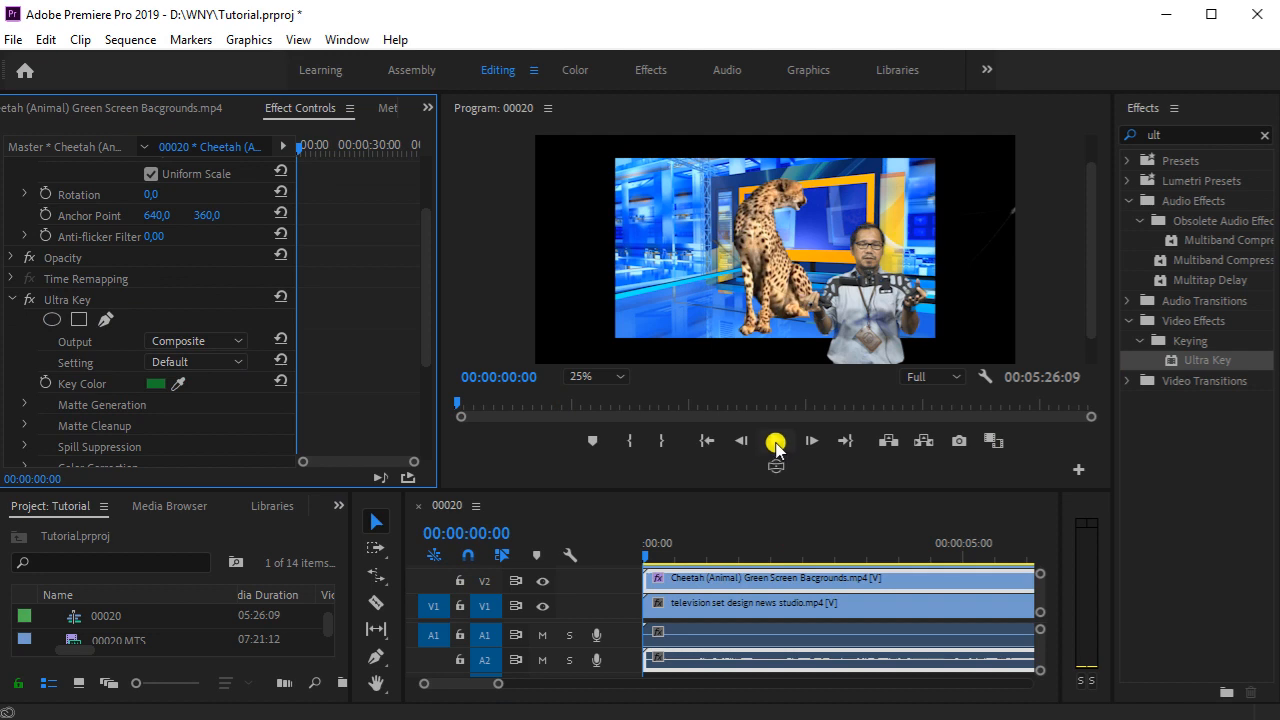
Step: Scale up the television set design news studio.mp4 clip on V1 until it fills the frame
left_click(645, 560)
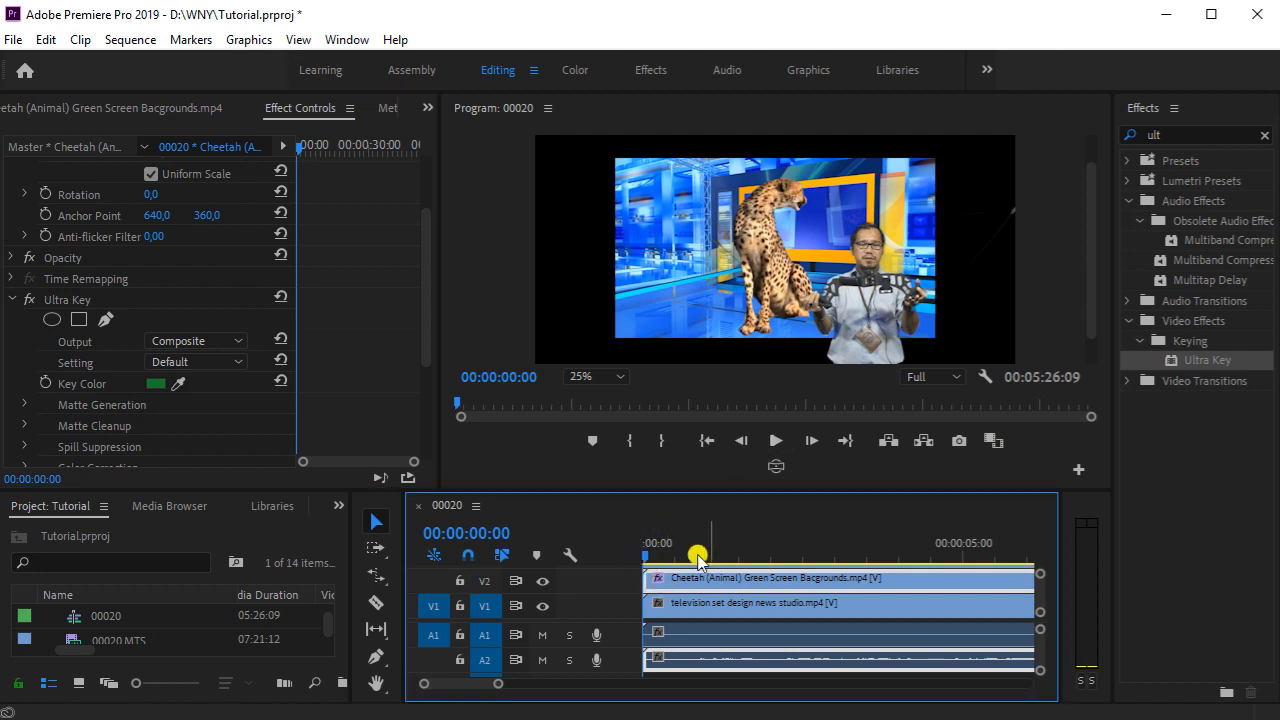
mouse_move(824, 489)
left_mouse_down()
mouse_move(836, 521)
mouse_move(831, 506)
left_mouse_up()
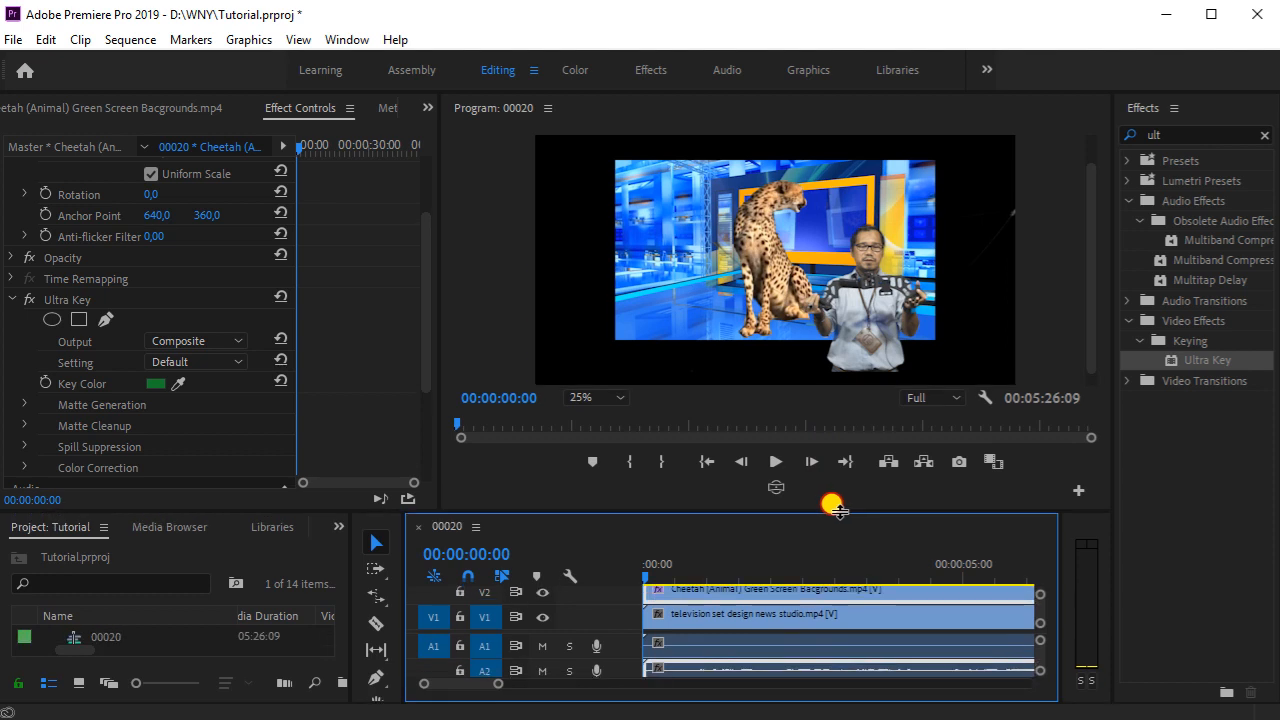
left_click(749, 611)
scroll(257, 194, "down", 2)
scroll(257, 194, "up", 2)
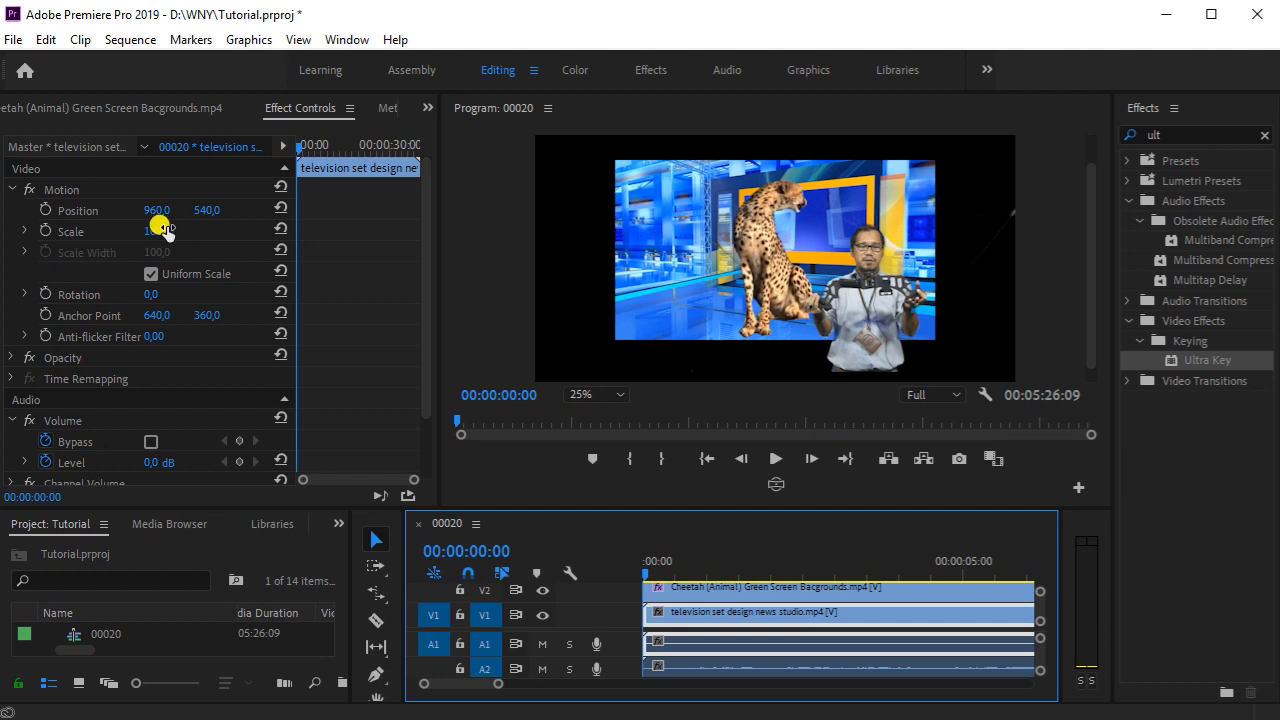
left_click_drag(165, 229, 239, 247)
Step: Set the cheetah clip's scale to 68 and its vertical position to 698
left_click(735, 590)
left_click_drag(150, 231, 126, 232)
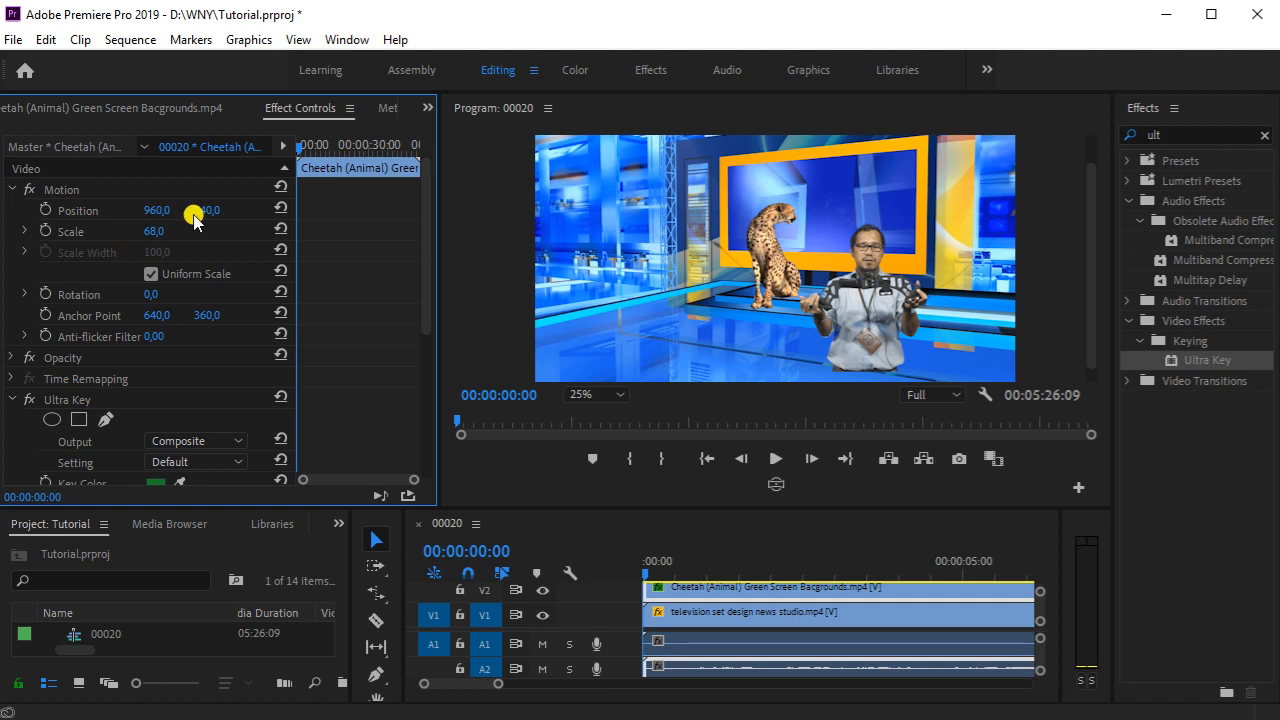
left_click_drag(201, 210, 374, 229)
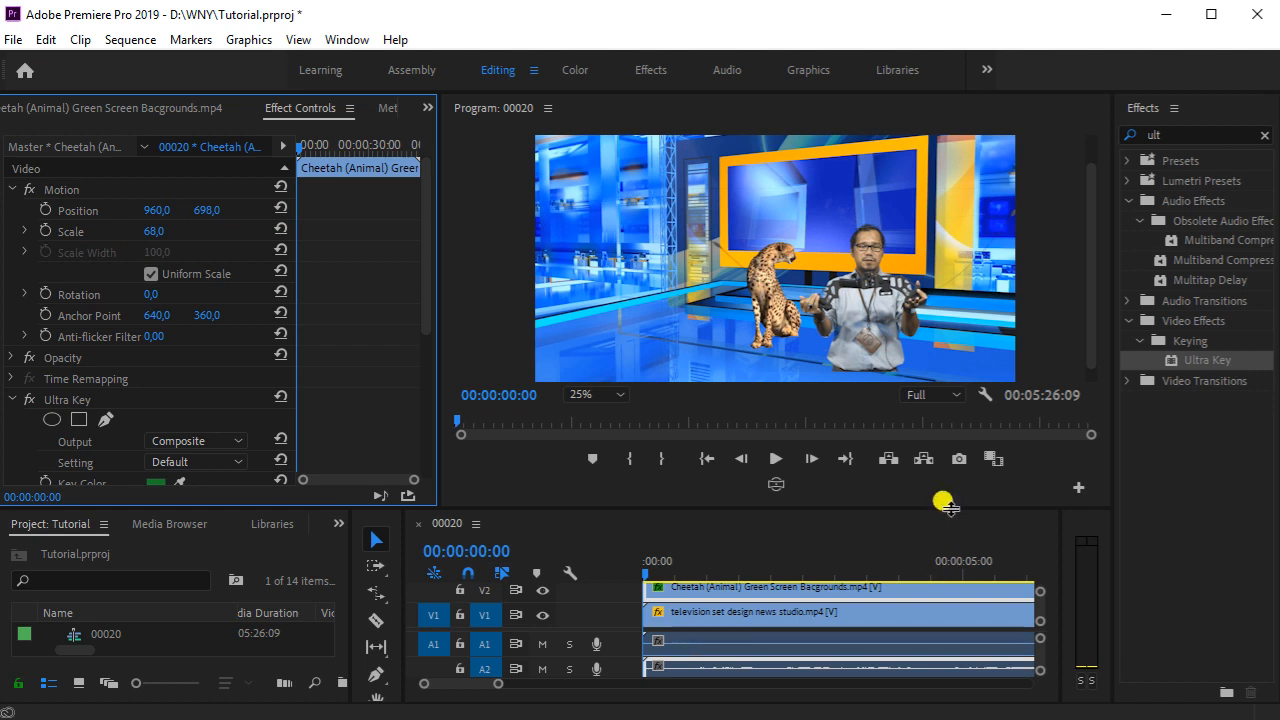
Step: Set the 00020.MTS presenter clip's position to 1270, 717, fit the whole frame in the preview, and play back the composite
left_click_drag(947, 508, 943, 437)
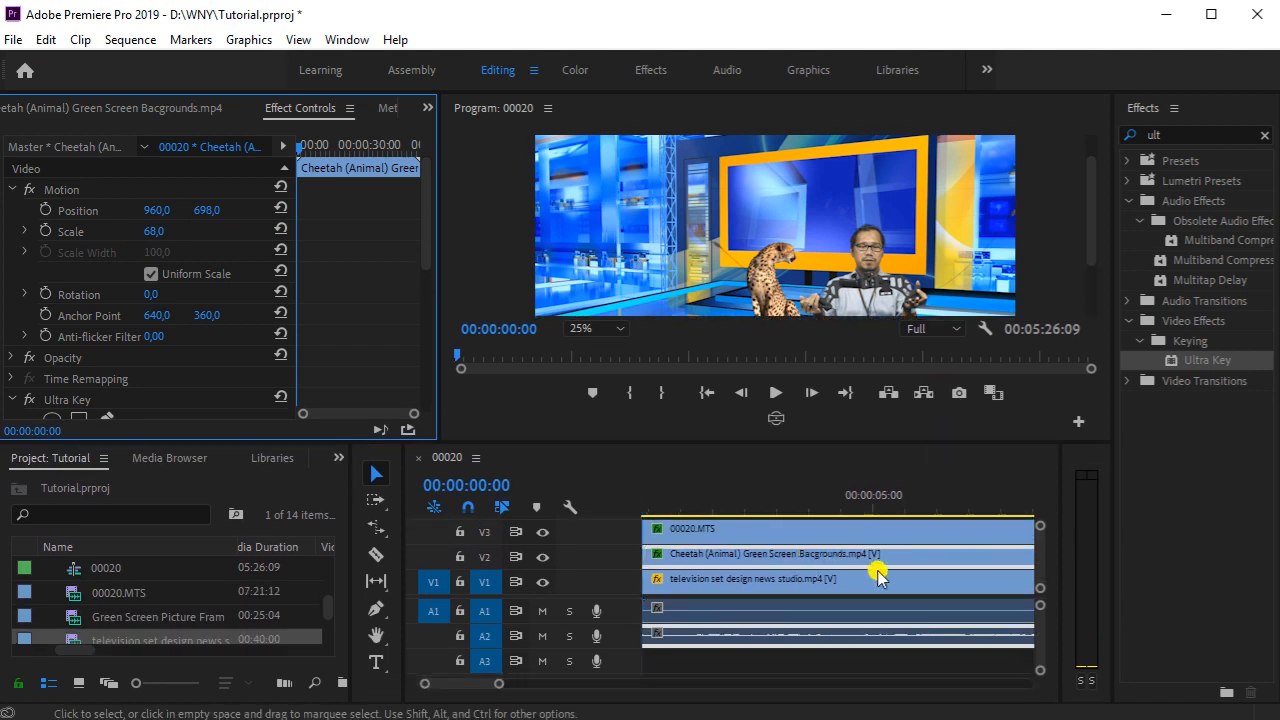
mouse_move(1040, 588)
left_mouse_down()
mouse_move(1038, 574)
mouse_move(1036, 588)
left_mouse_up()
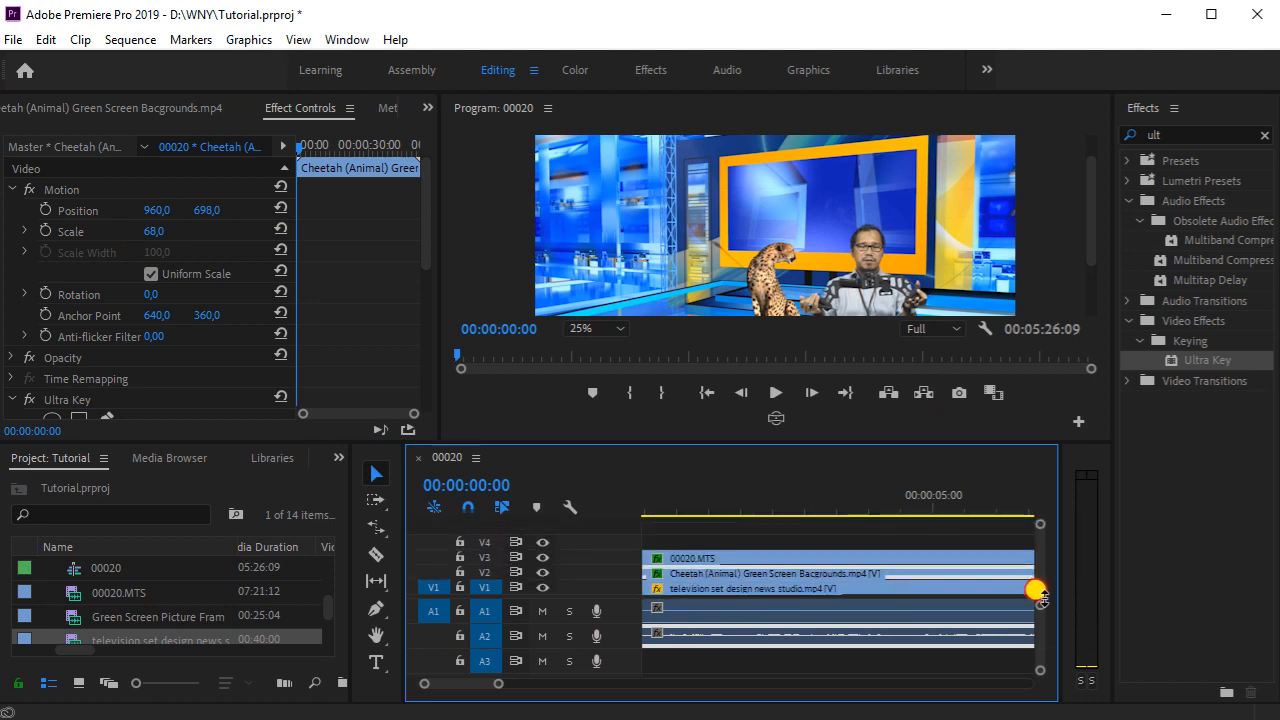
left_click(822, 559)
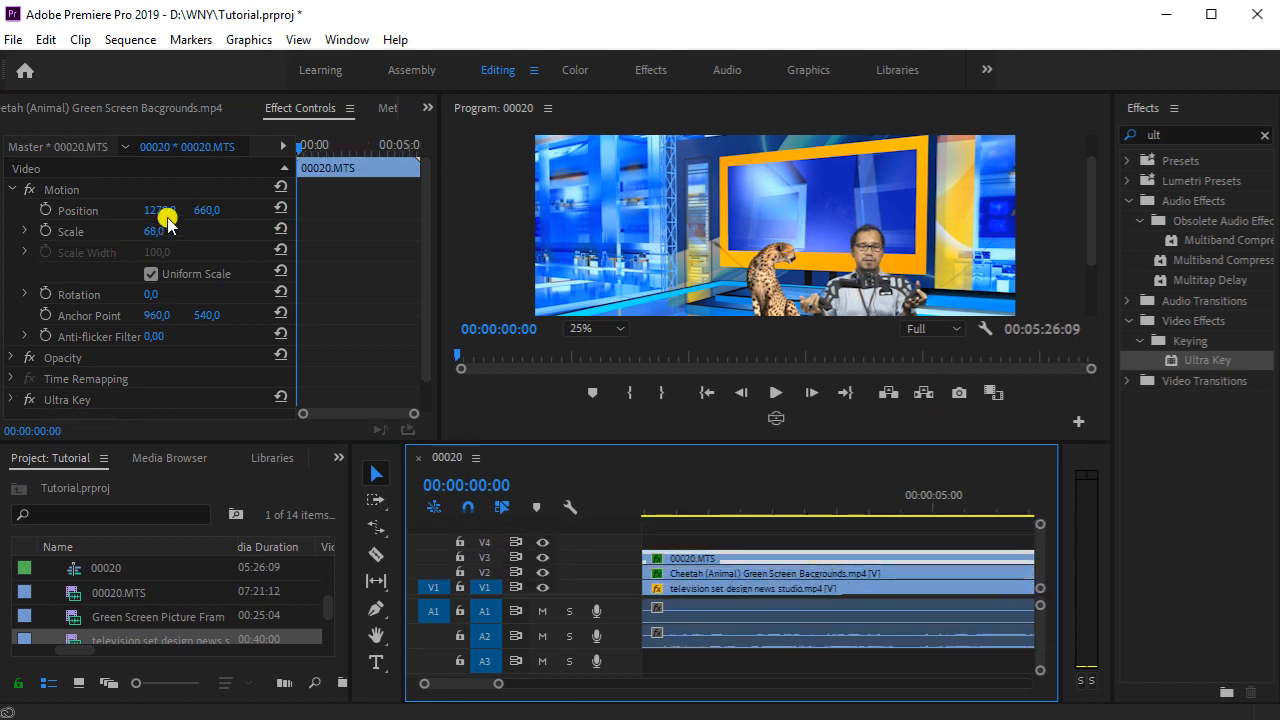
mouse_move(160, 212)
left_mouse_down()
mouse_move(196, 211)
mouse_move(126, 212)
mouse_move(171, 211)
left_mouse_up()
left_click(898, 316)
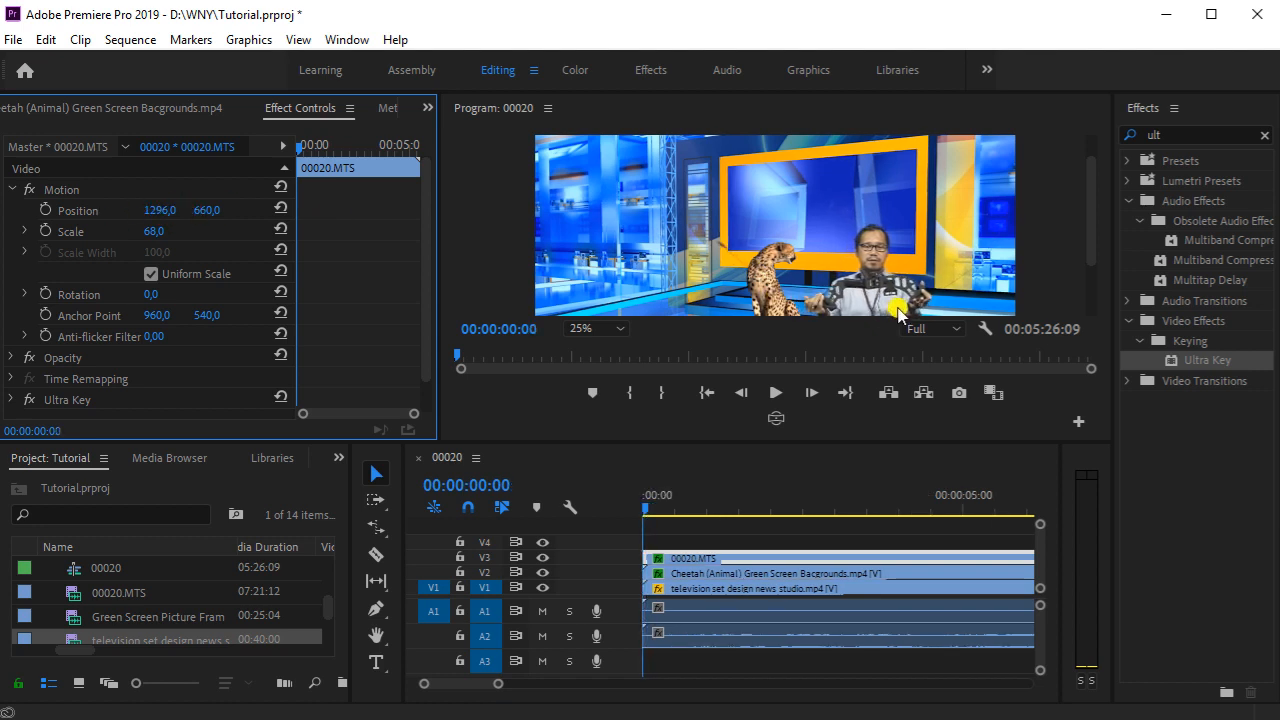
left_click(620, 330)
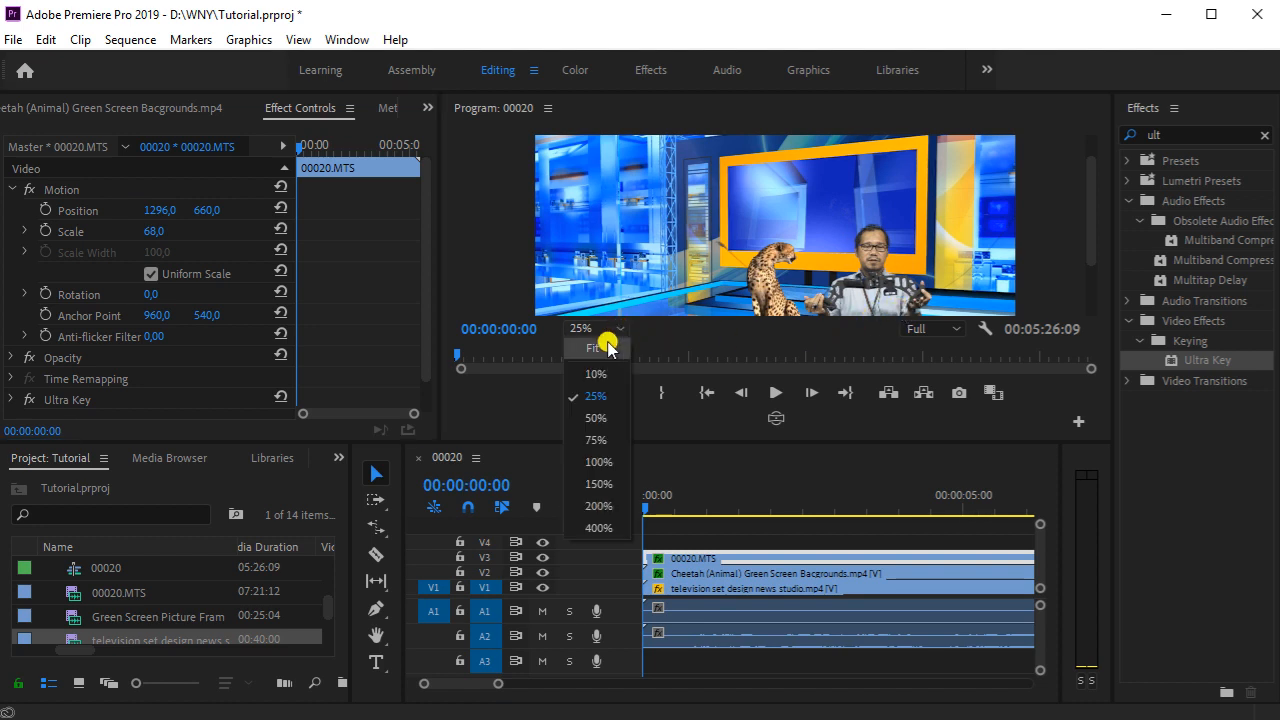
left_click(607, 345)
left_click_drag(160, 214, 276, 218)
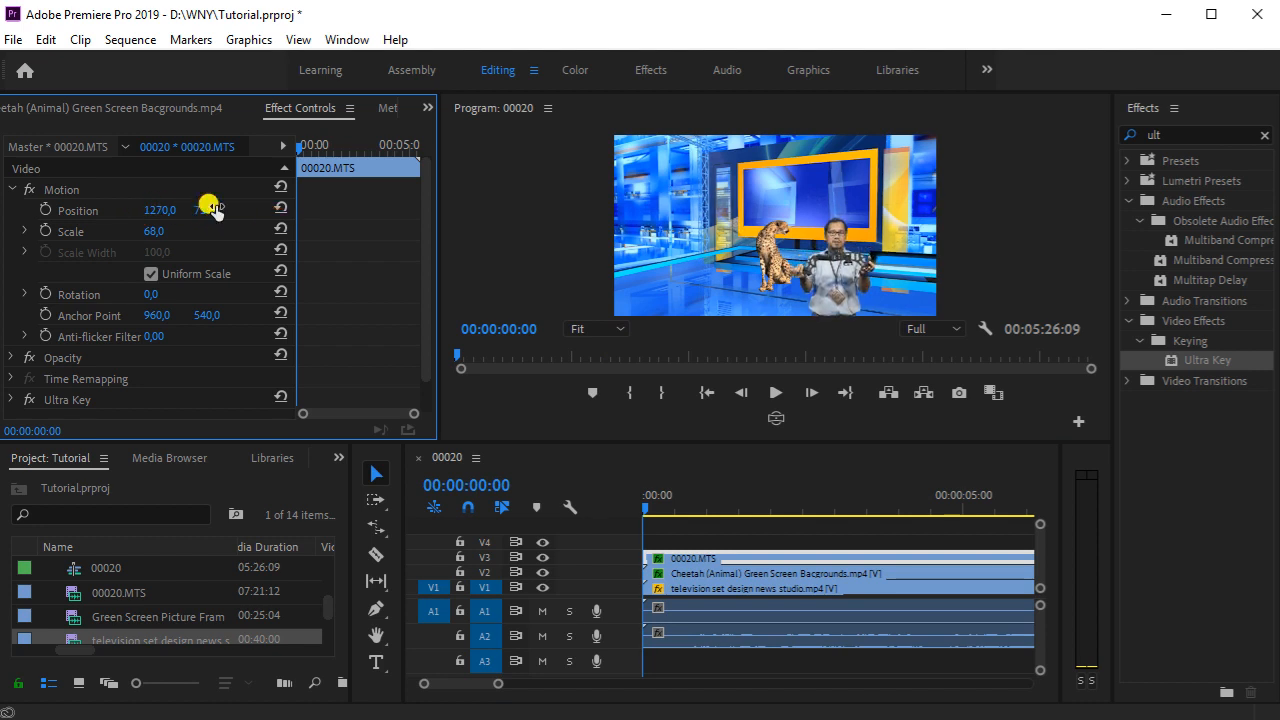
left_click(776, 393)
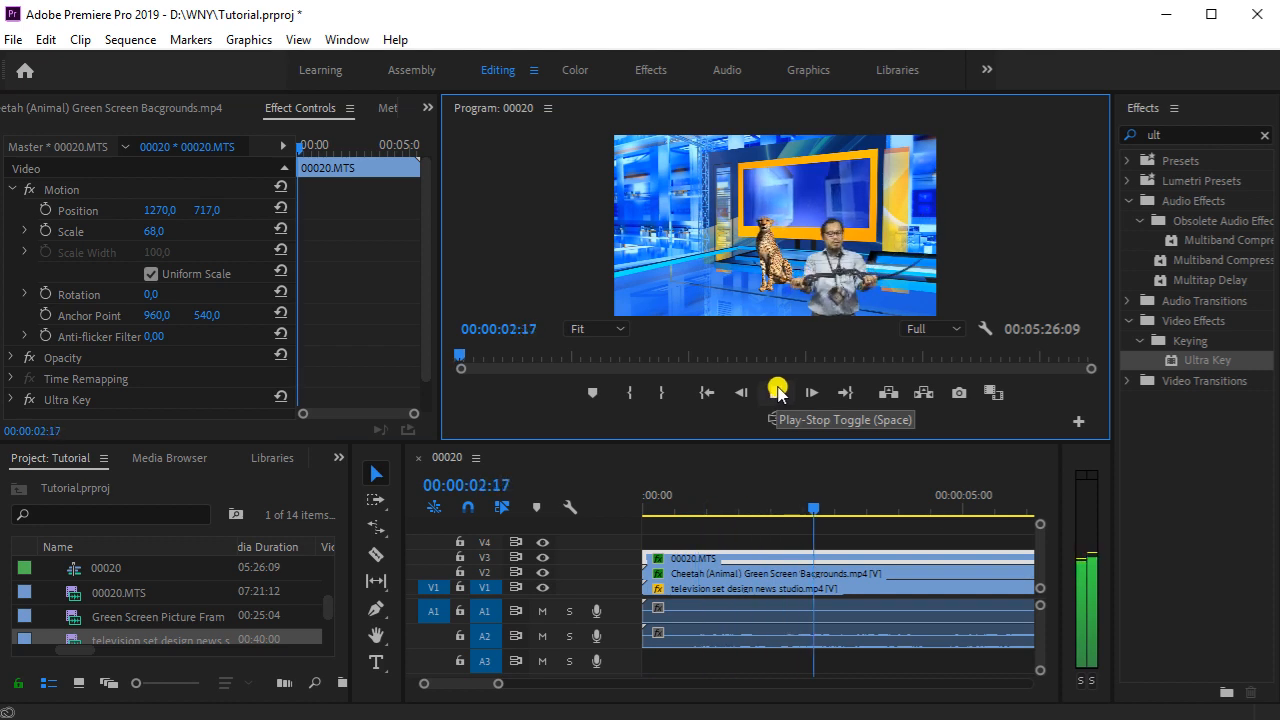
left_click(778, 392)
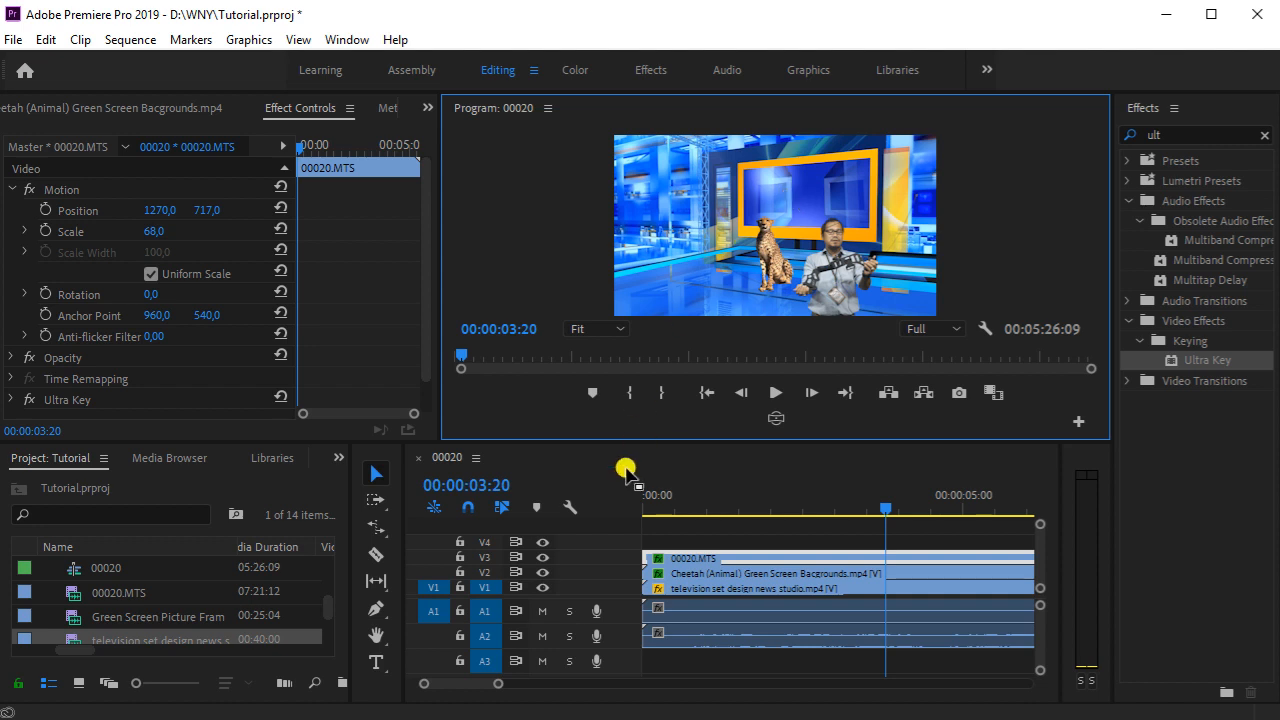
Step: Switch to the PowerPoint presentation and view the Materi slide listing the lesson topics
left_click(1164, 28)
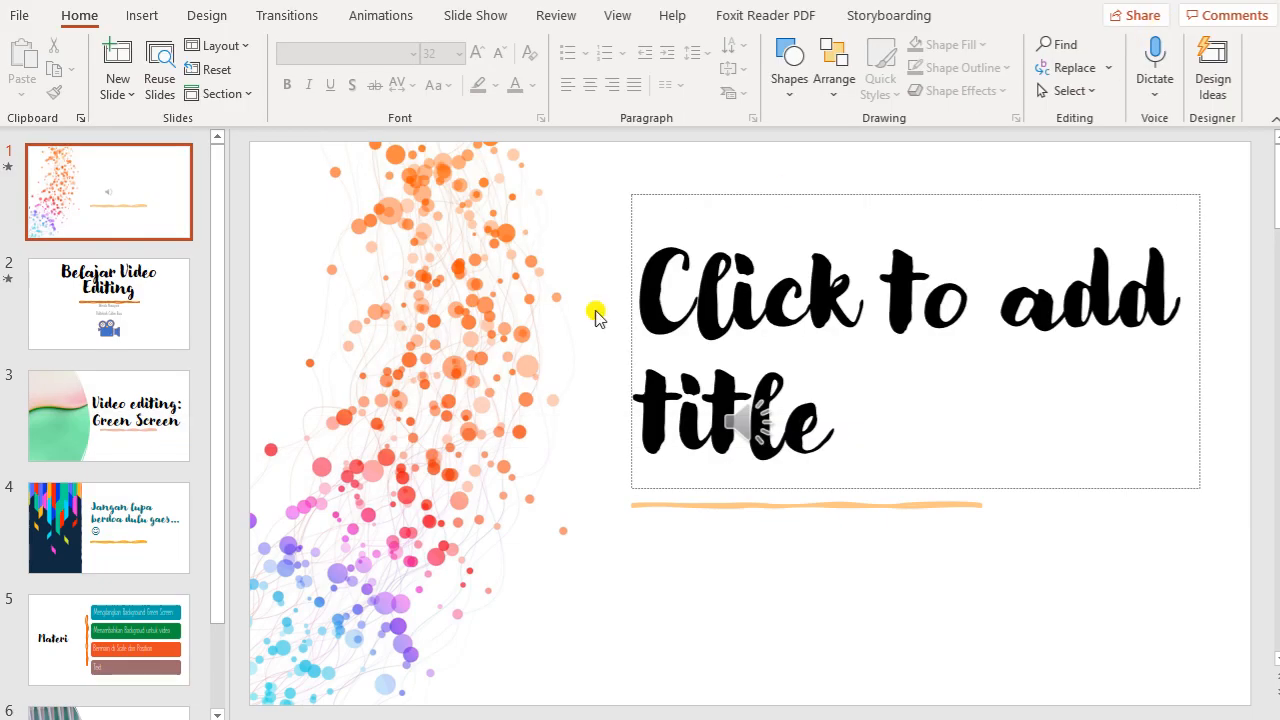
left_click(178, 645)
scroll(176, 630, "down", 2)
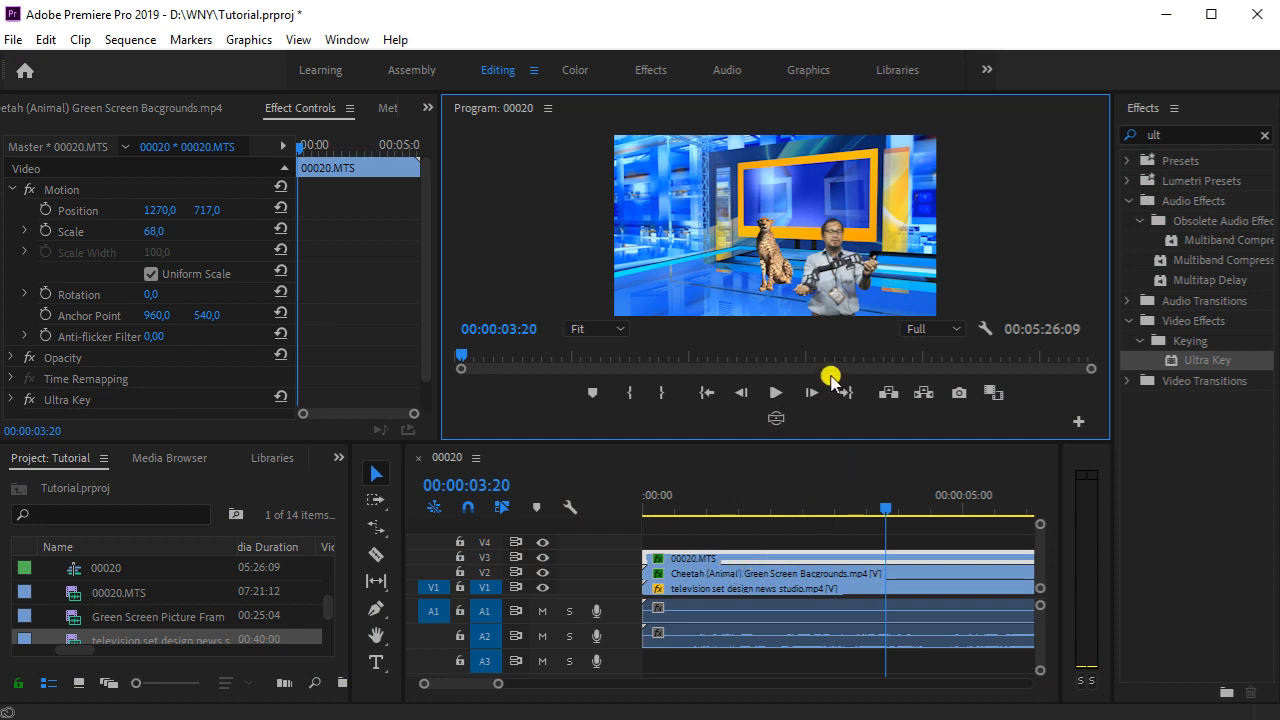
Step: Switch back to Premiere Pro and add the text "Studio Wisata" in the lower-left corner of the video frame
left_click(375, 661)
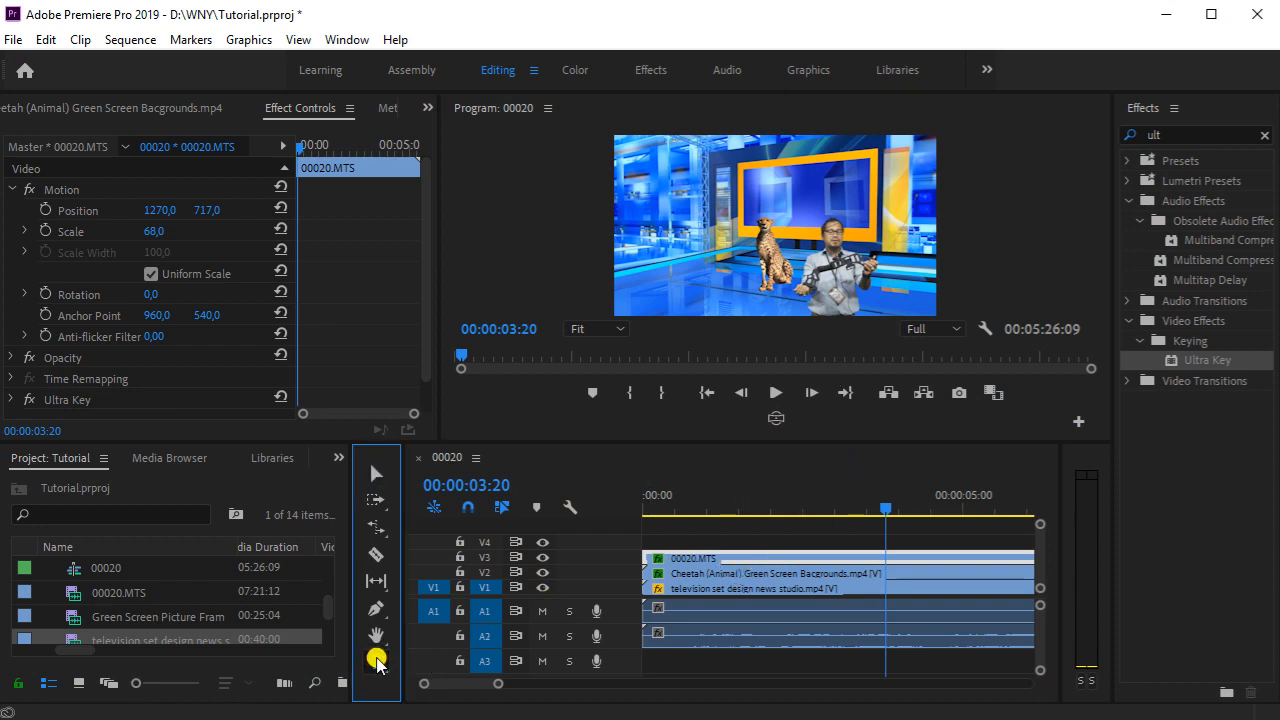
left_click(644, 174)
left_click(653, 287)
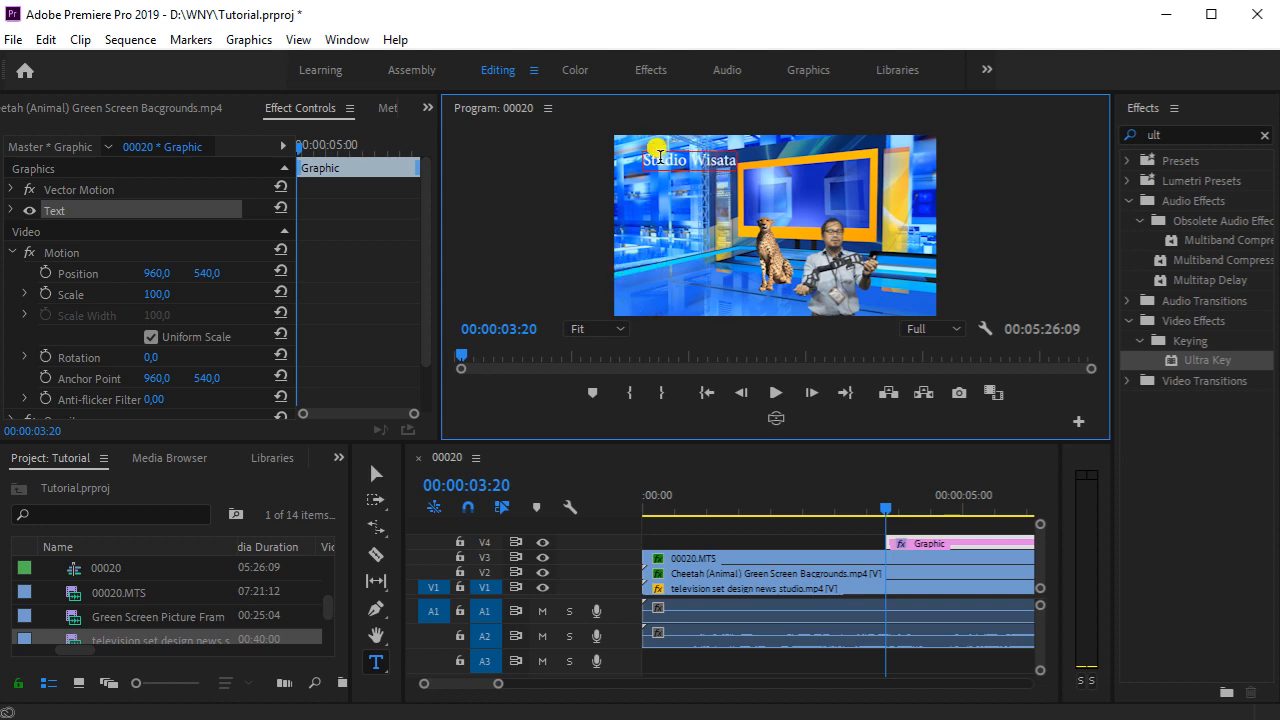
left_click(376, 473)
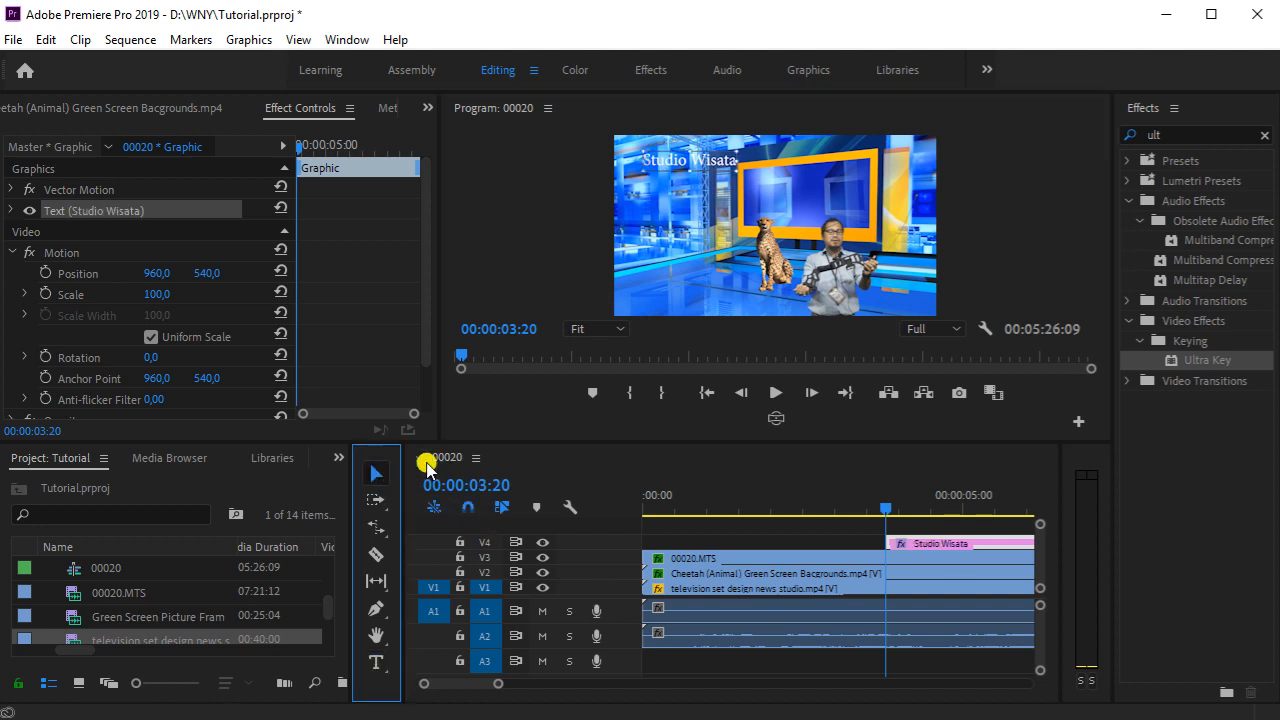
left_click_drag(703, 170, 682, 314)
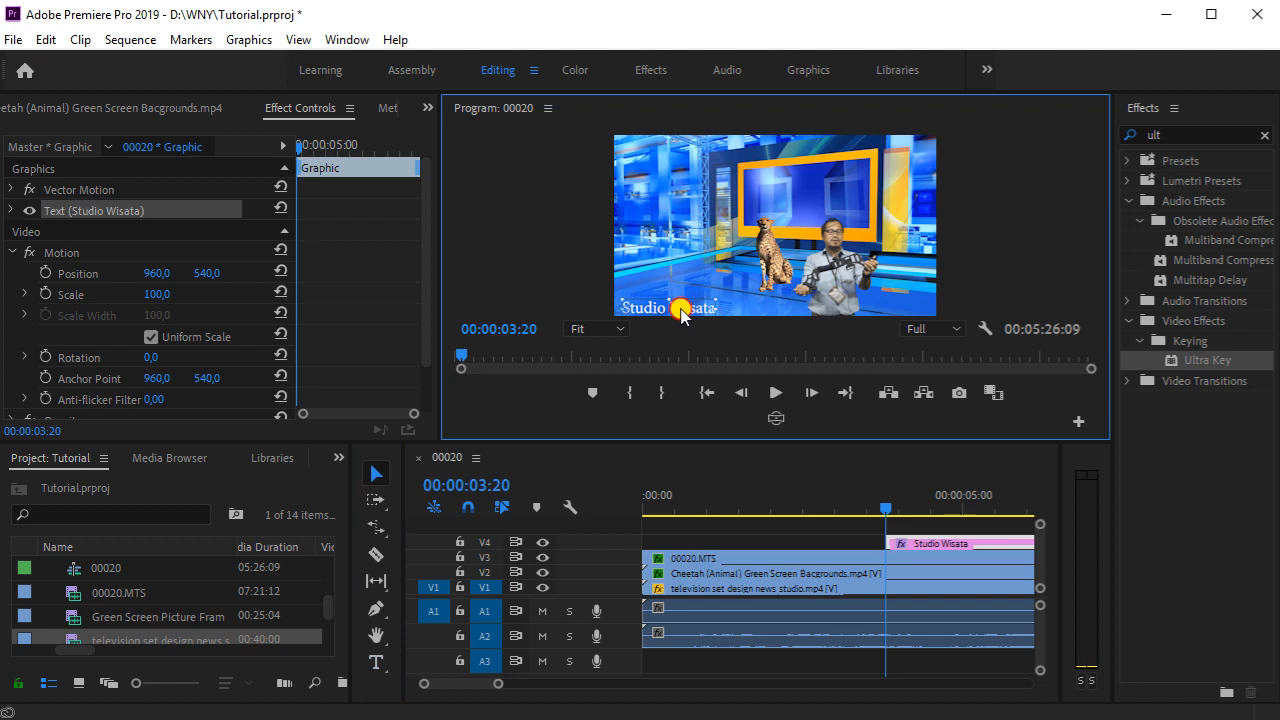
Step: Move the Studio Wisata text clip to the start of V4 and shorten its end to about 00:00:02:17
left_click_drag(943, 543, 710, 548)
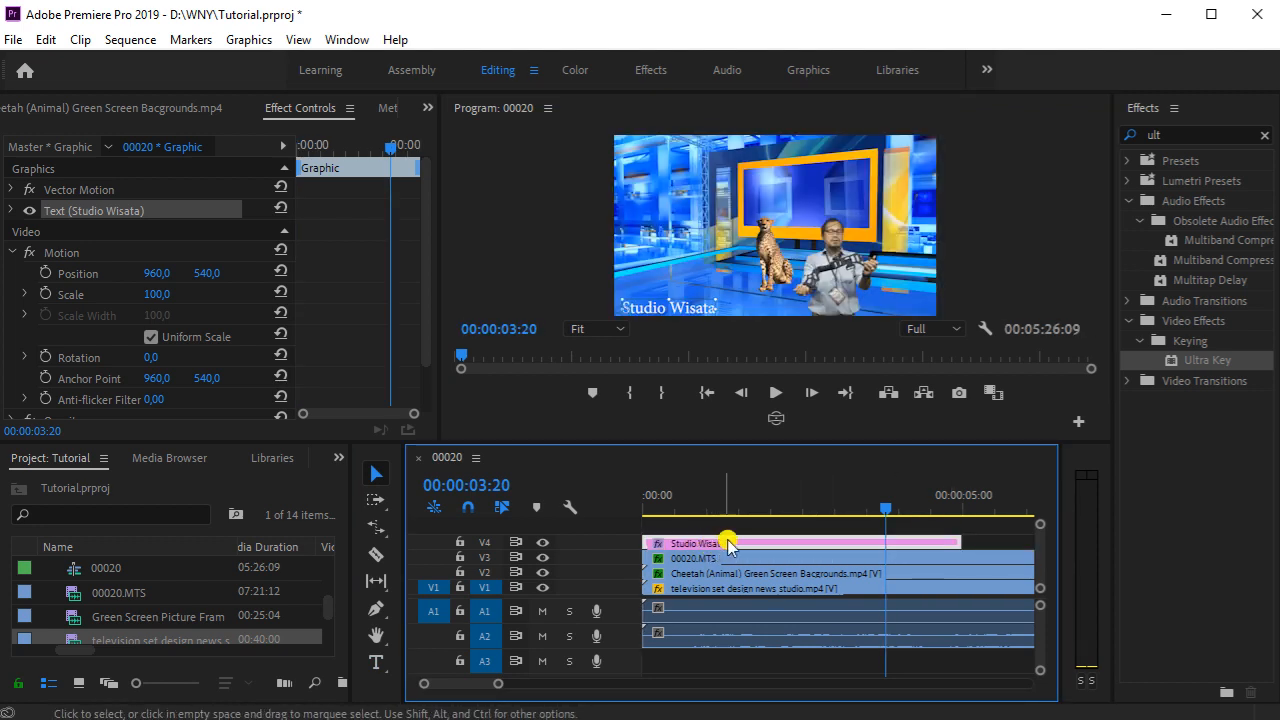
left_click_drag(958, 543, 811, 543)
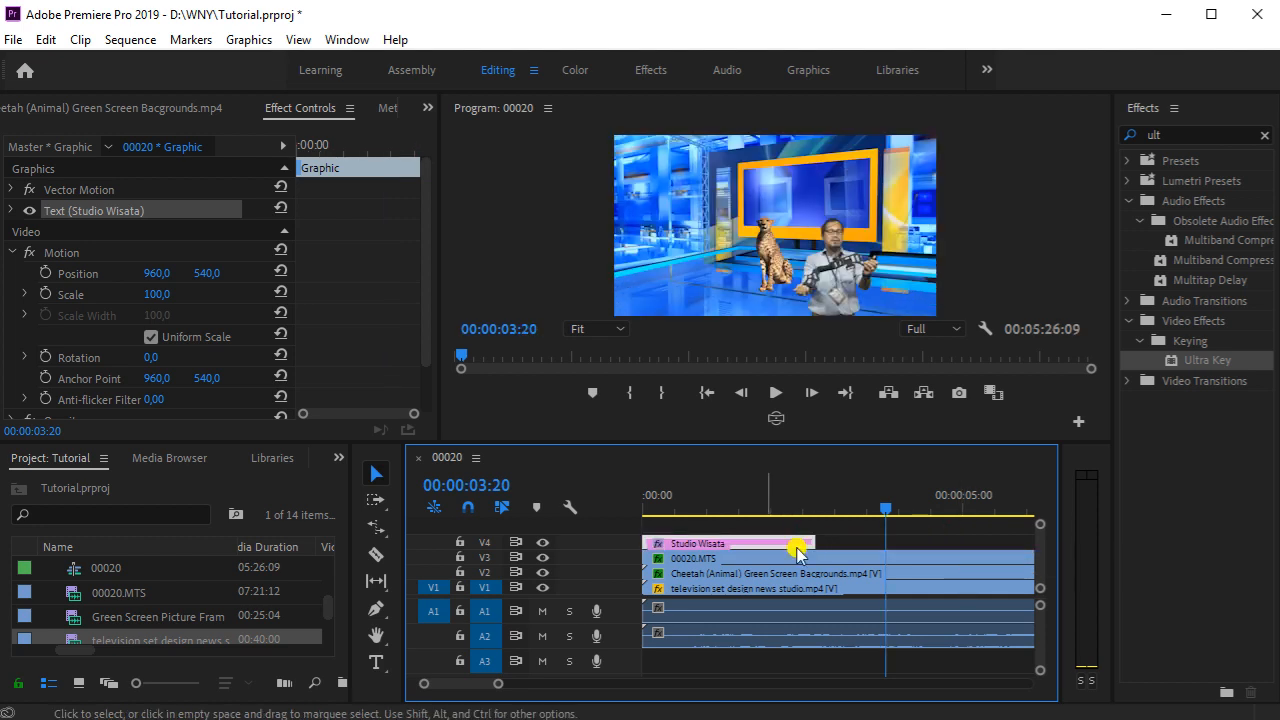
Step: Play the sequence from the start and scrub back toward the end of the Studio Wisata text clip
left_click_drag(887, 514, 640, 517)
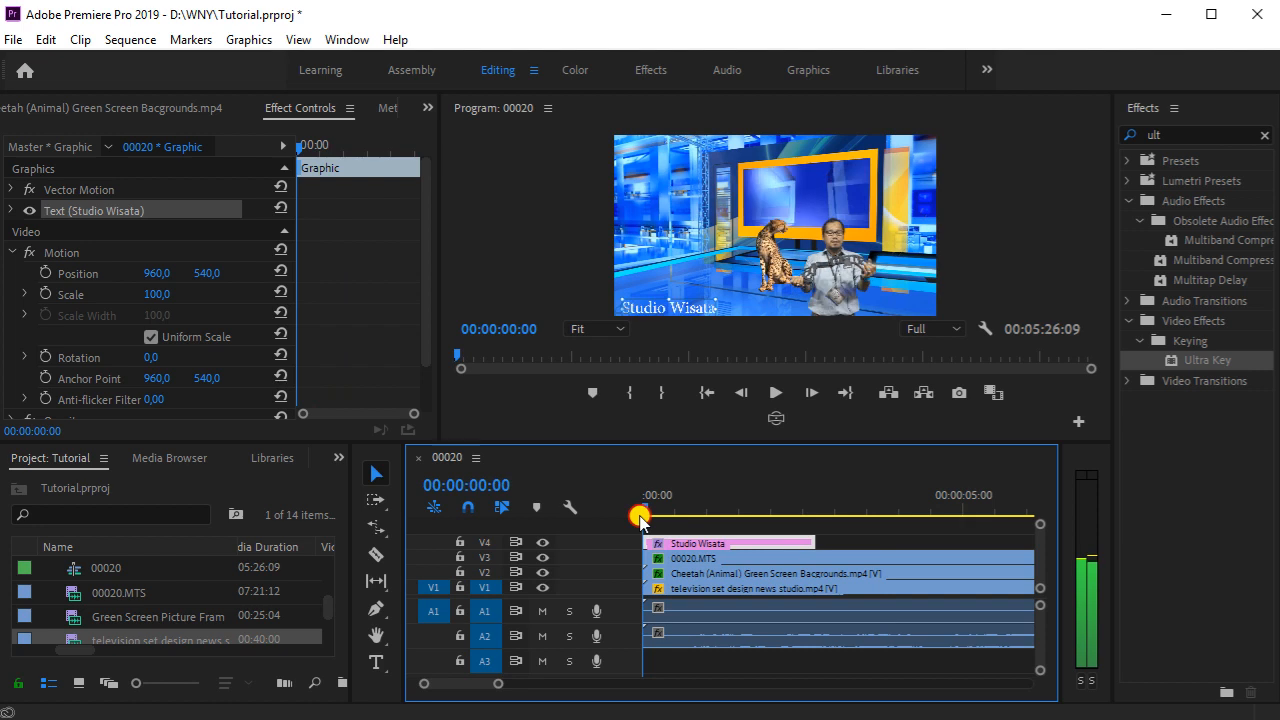
left_click(777, 393)
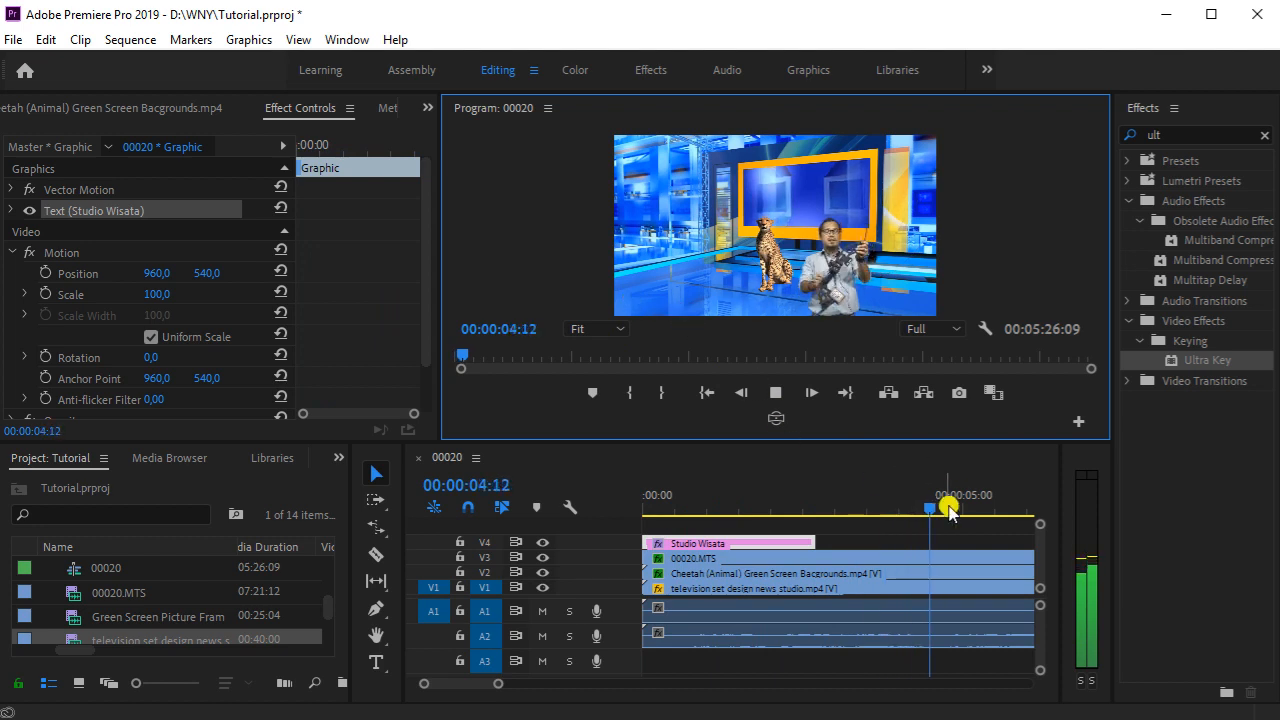
left_click(943, 508)
left_click_drag(943, 512, 815, 557)
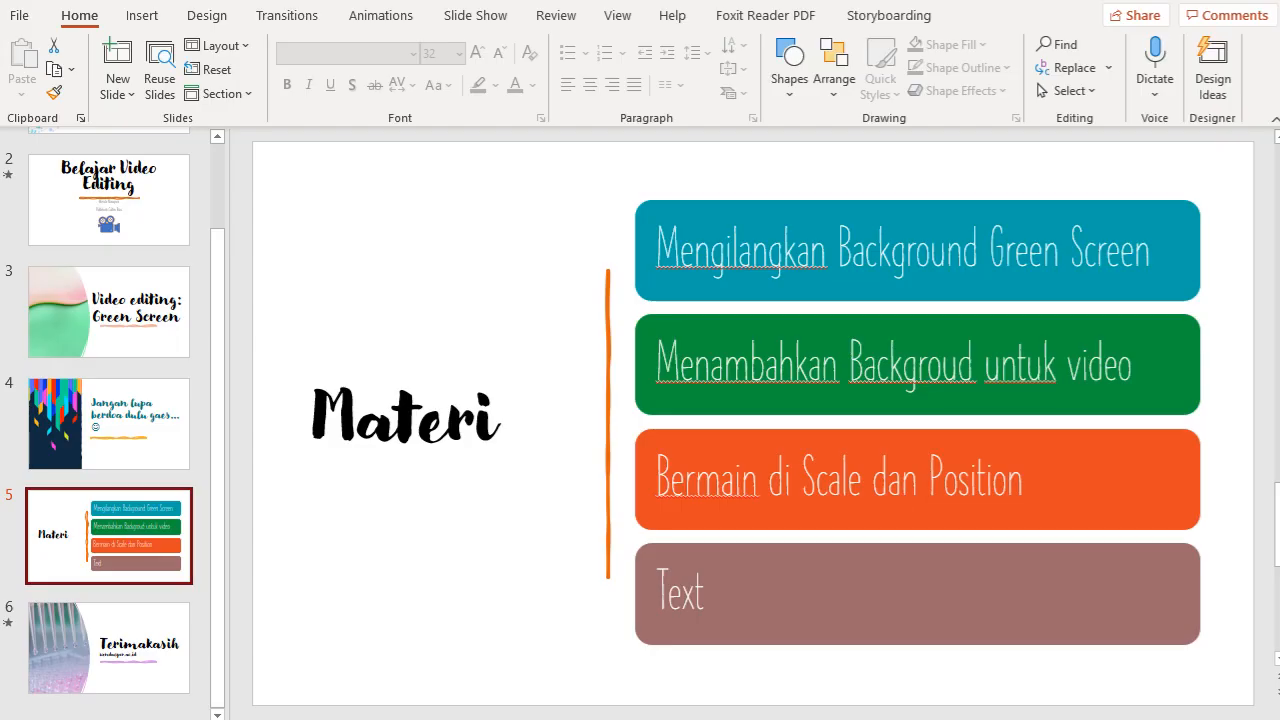
Step: Switch to PowerPoint, start the slide show from the Materi slide, and advance to the closing Terimakasih slide
left_click(1055, 712)
left_click(1041, 636)
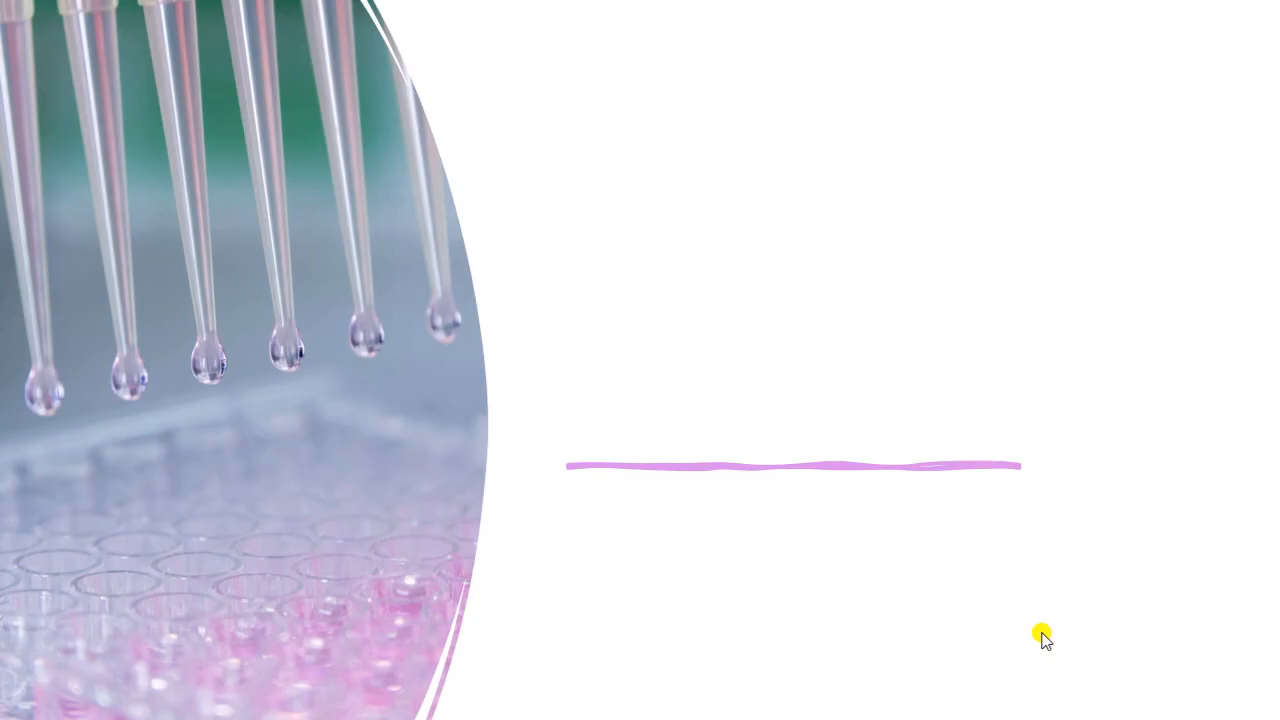